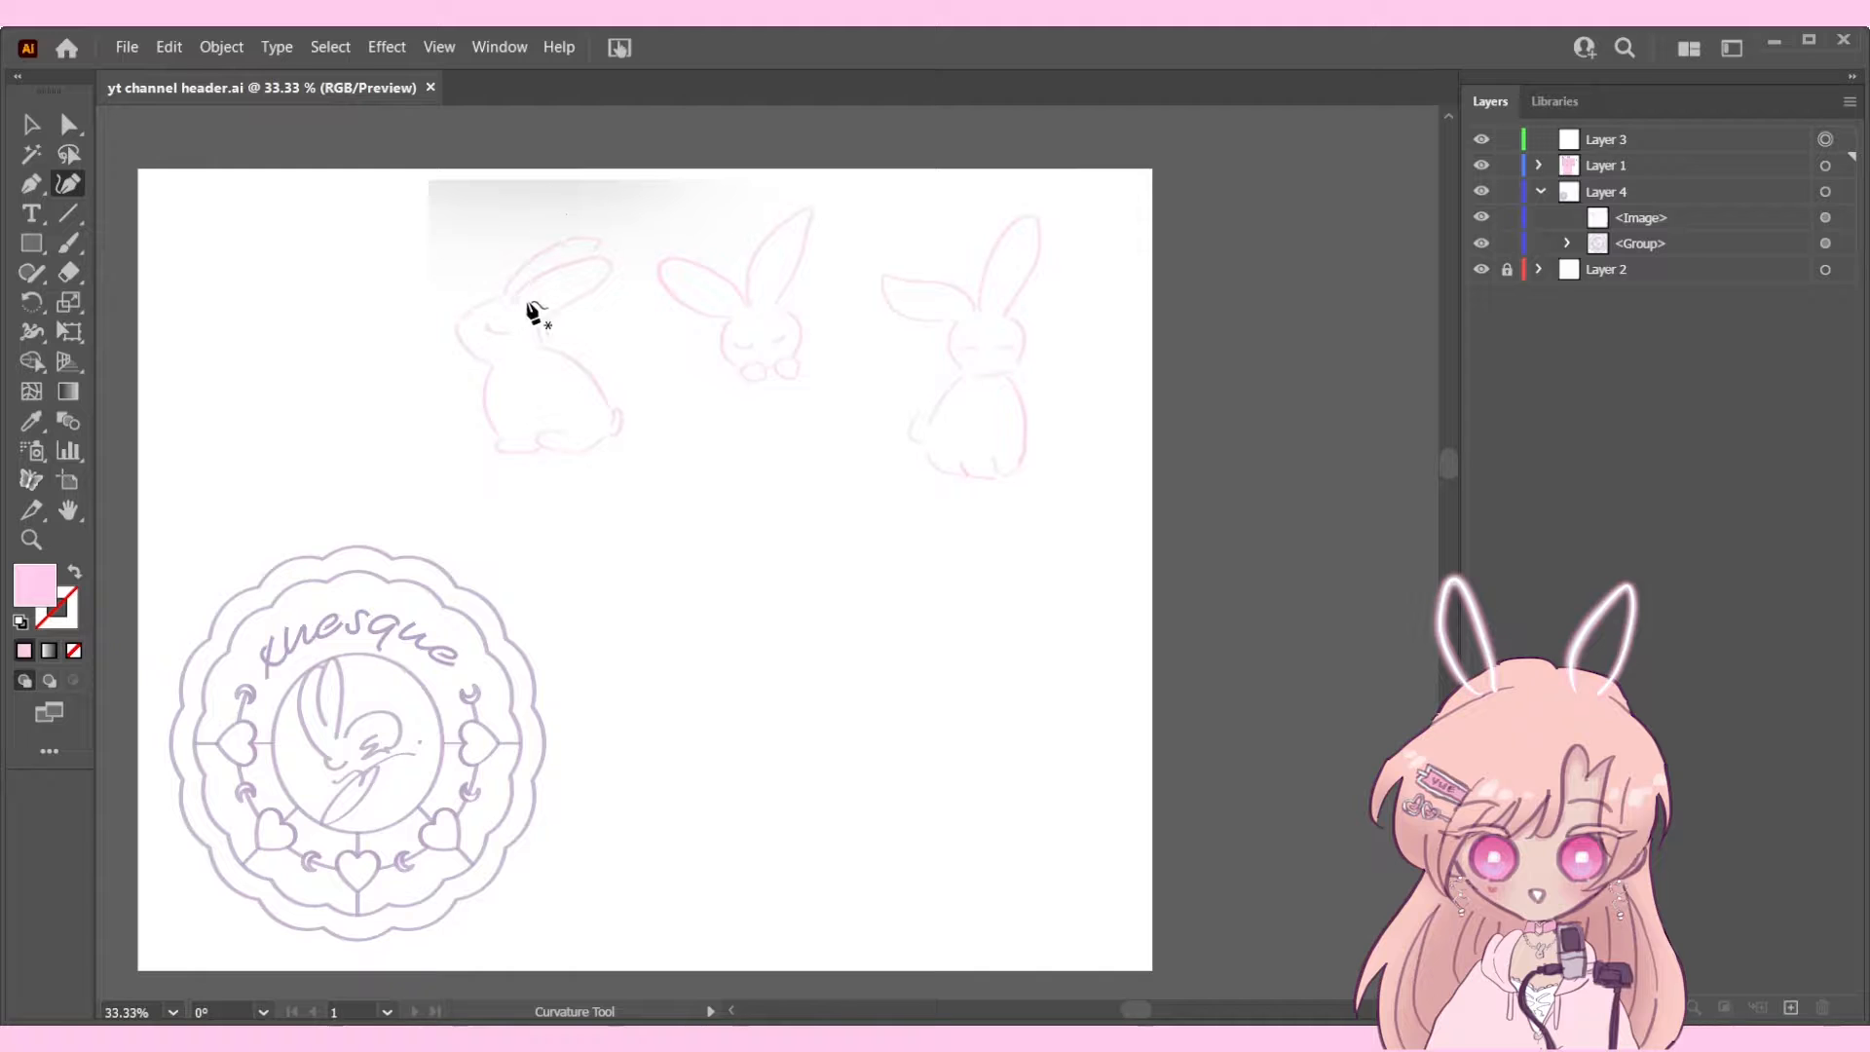
scroll(535, 309, up, 3)
drag(527, 305, 424, 410)
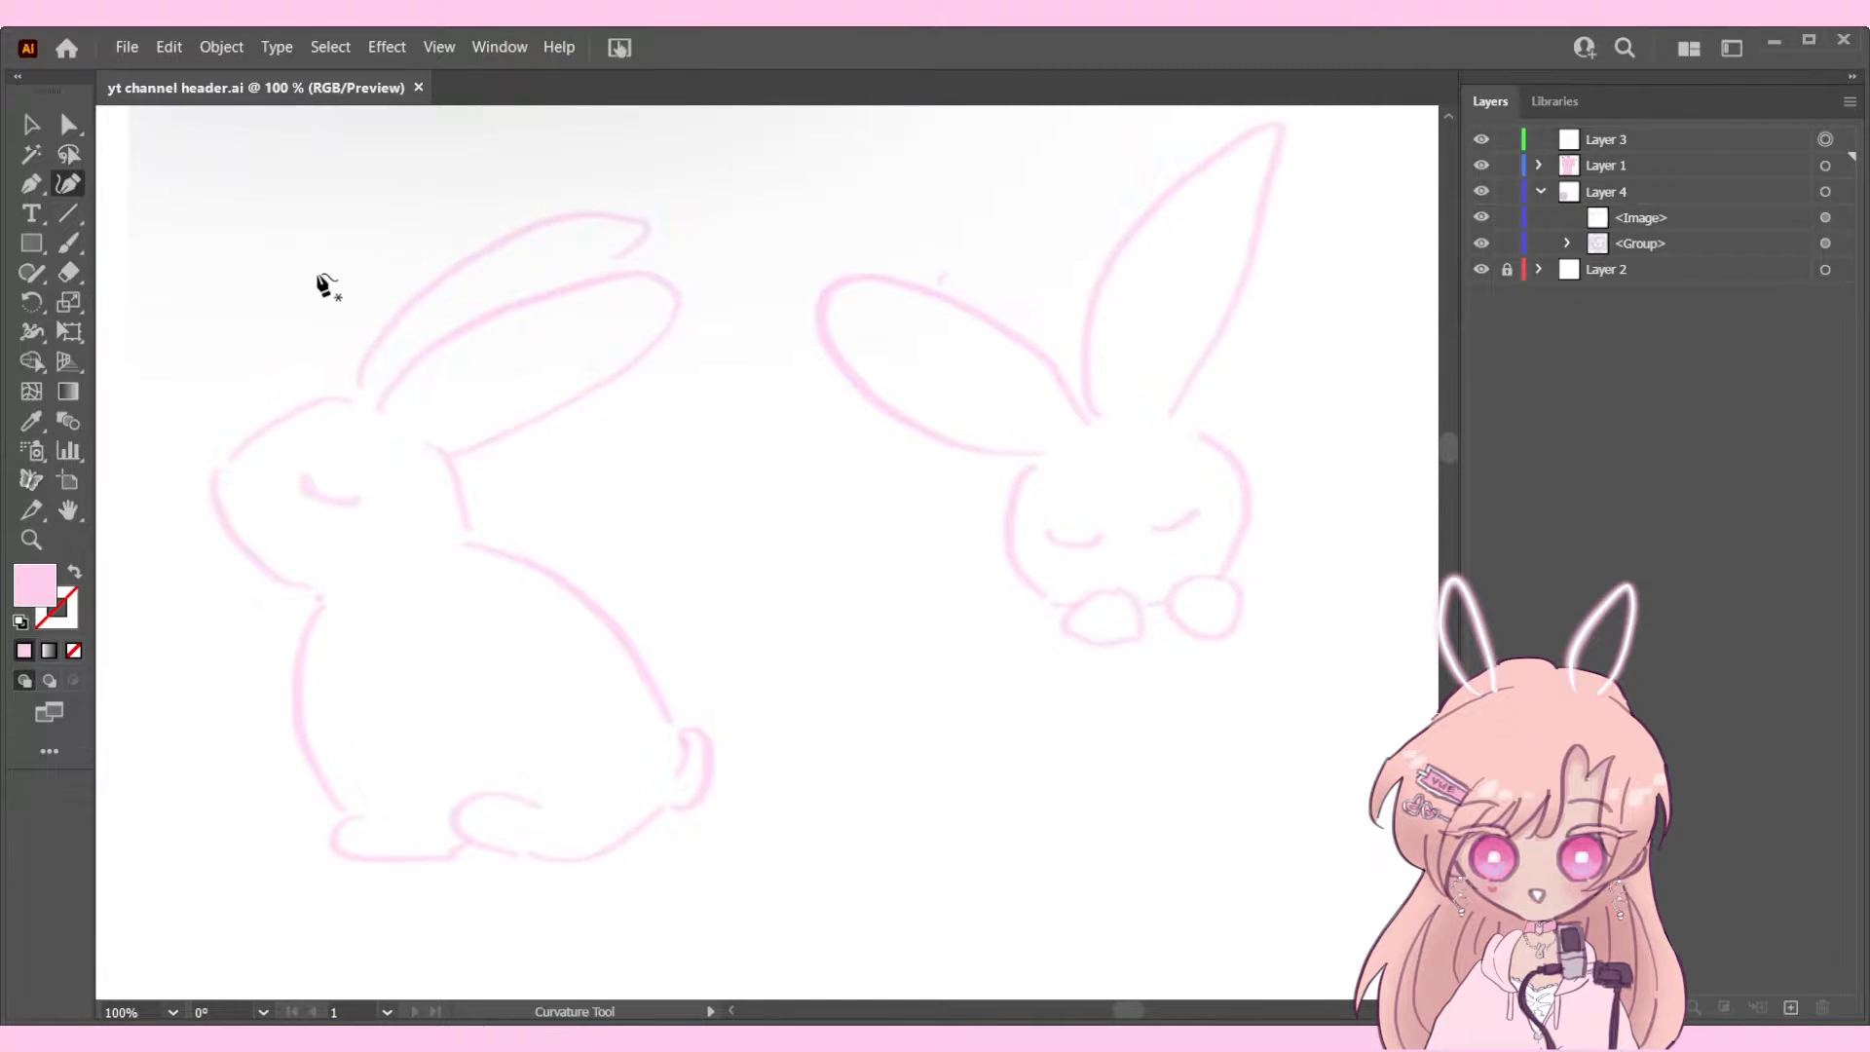
scroll(447, 398, down, 3)
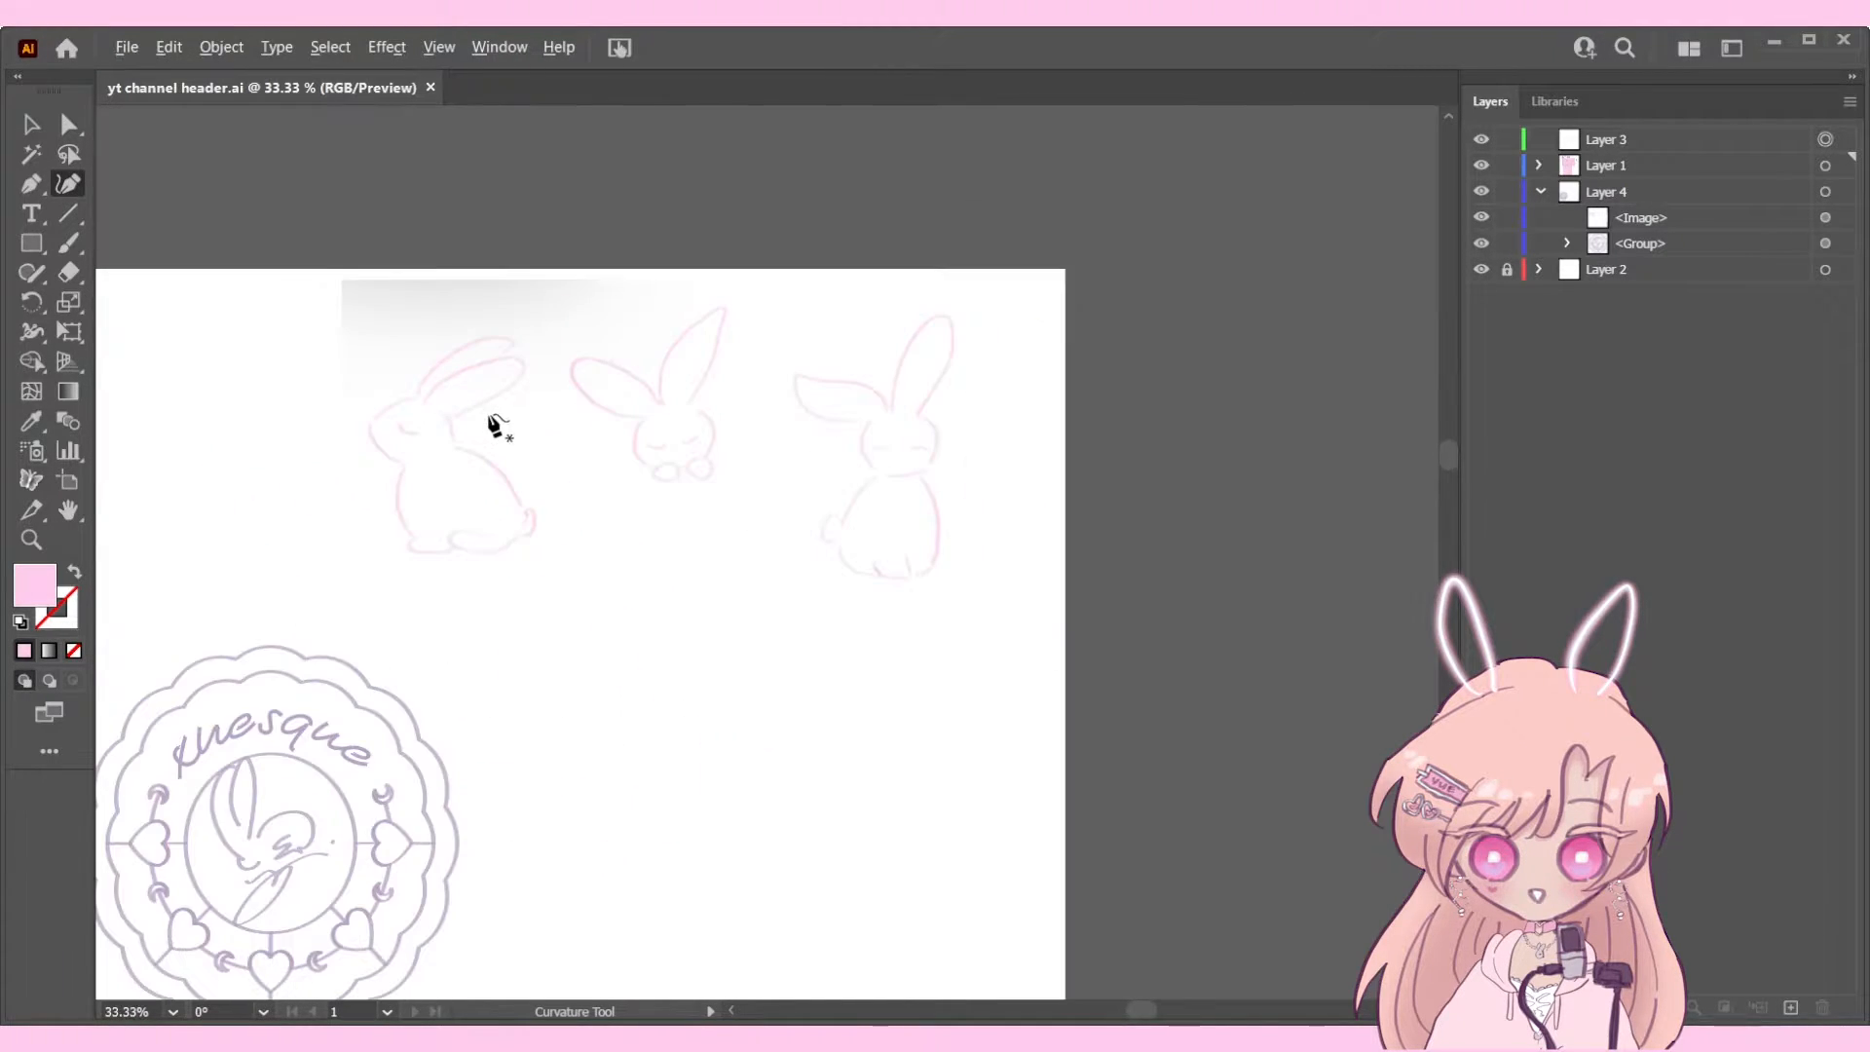
drag(538, 555, 629, 504)
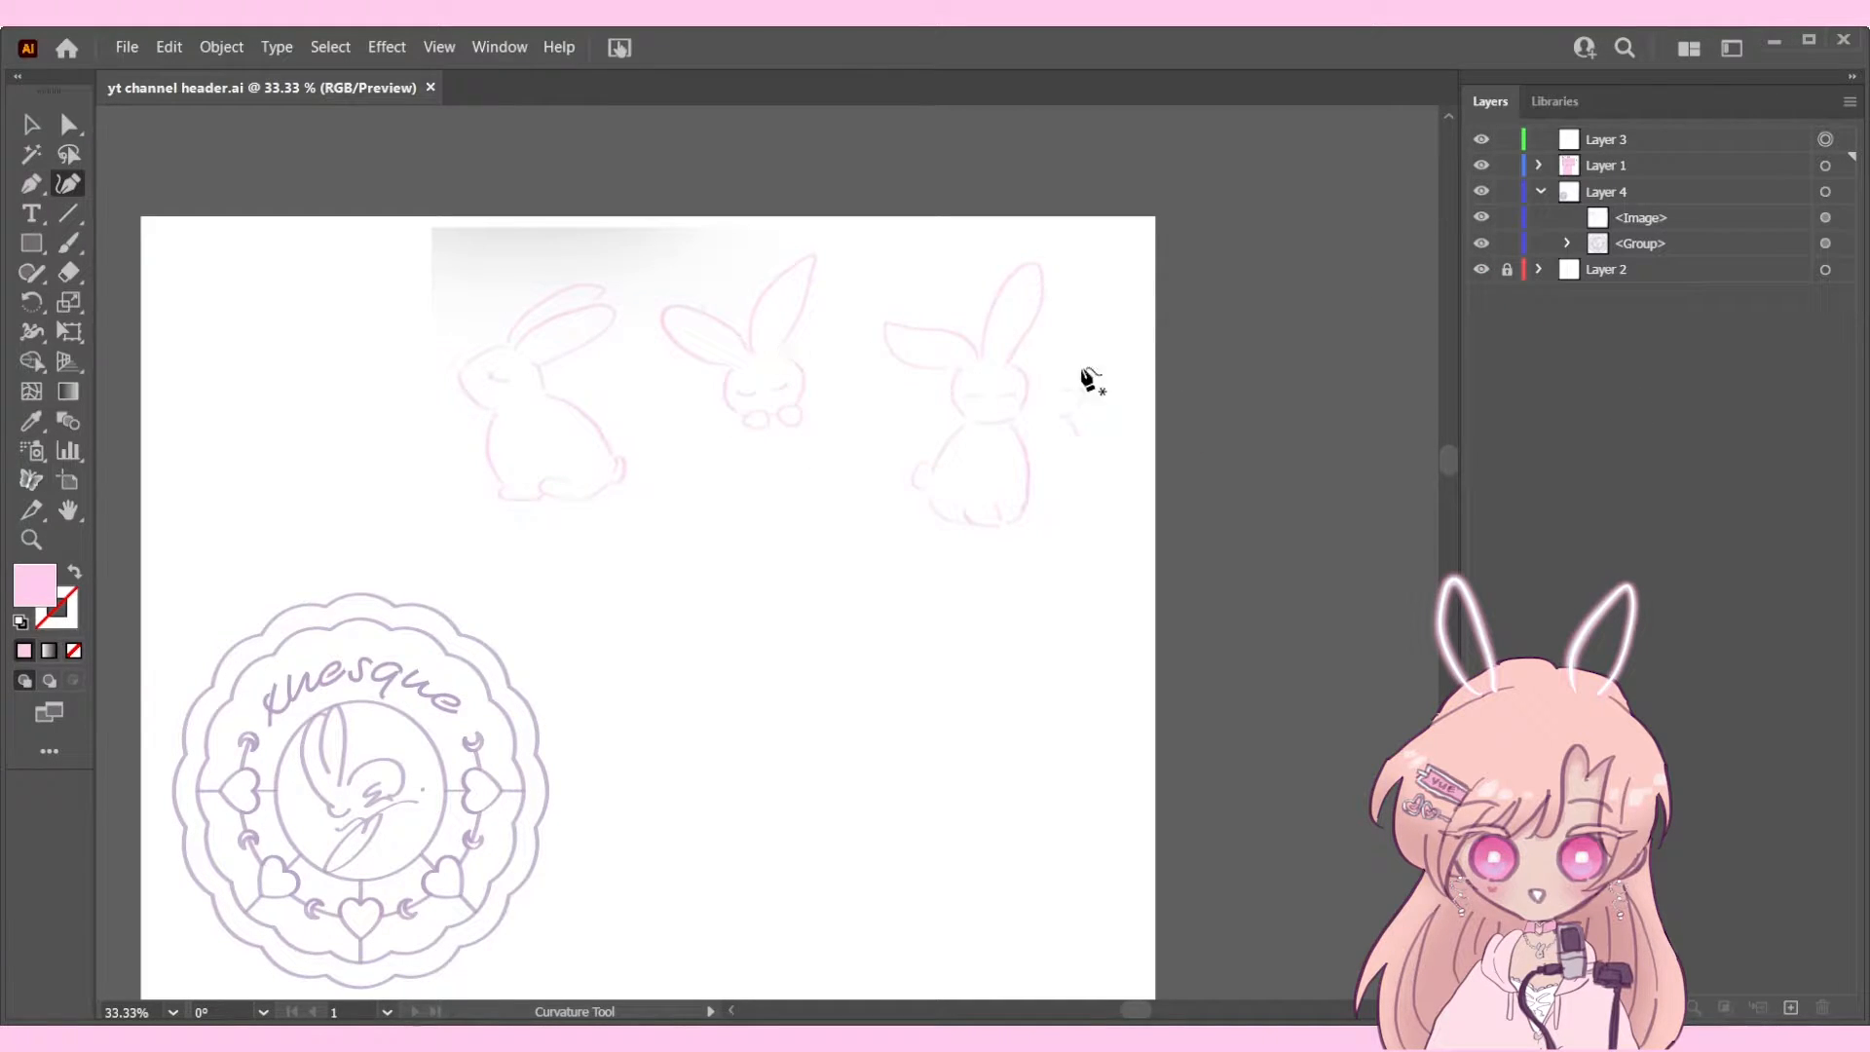
Step: Lock Layer 4 and trace the side-view rabbit sketch's ear, back, tail and hind foot freehand with the Pencil tool
click(1538, 271)
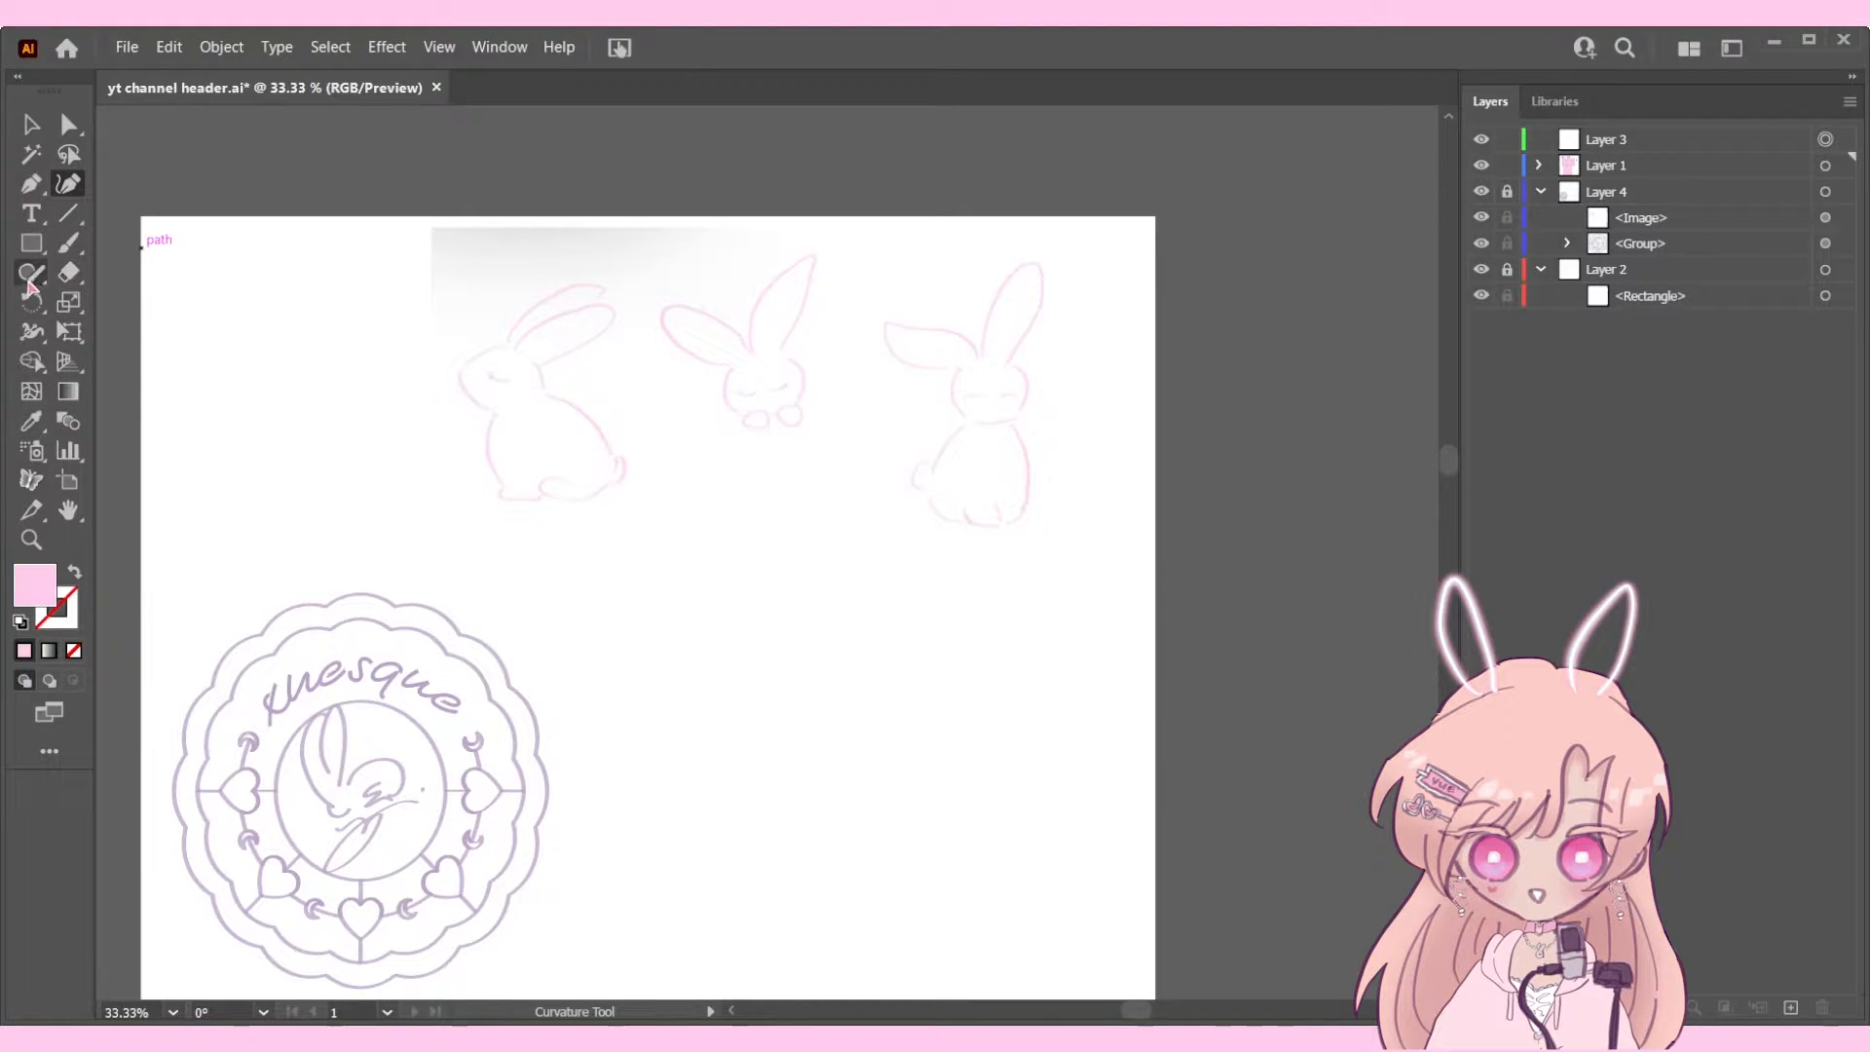
key(n)
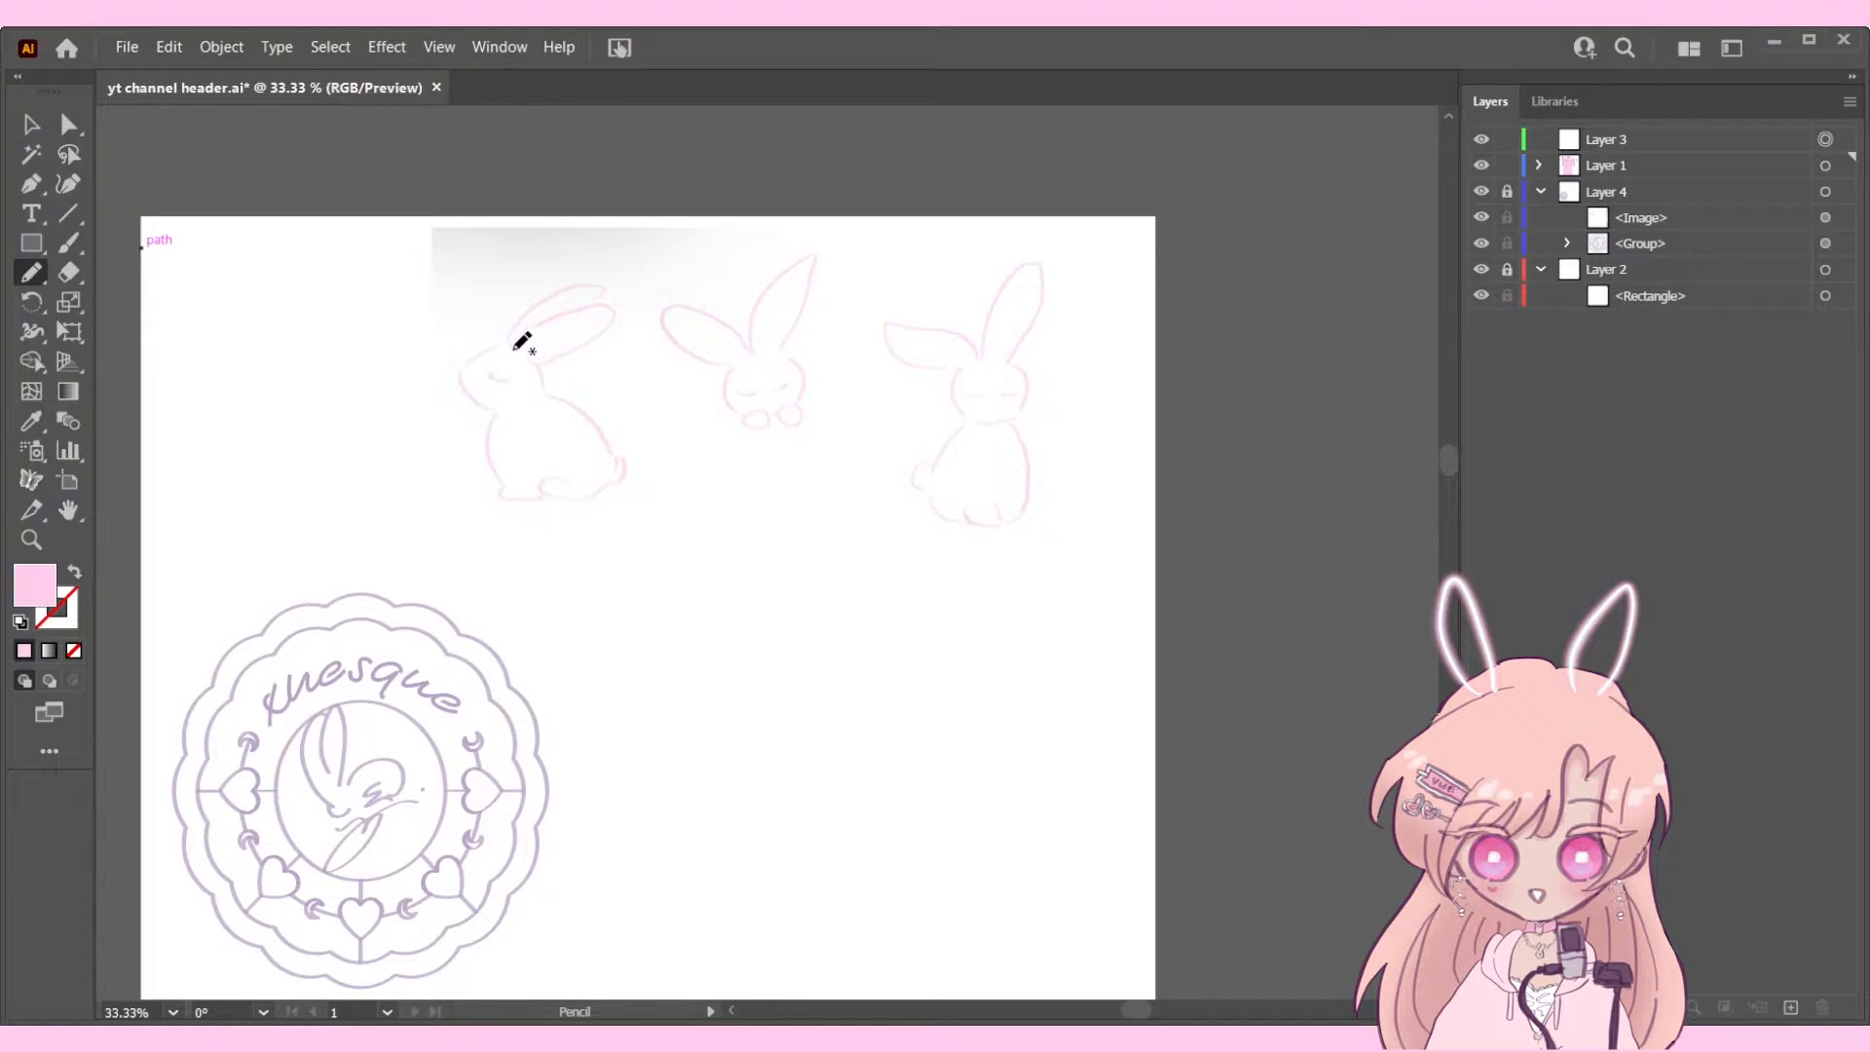
mouse_move(517, 345)
mouse_down()
mouse_move(572, 295)
mouse_move(624, 304)
mouse_move(534, 358)
mouse_move(601, 413)
mouse_move(619, 481)
mouse_move(542, 484)
mouse_move(568, 482)
mouse_up()
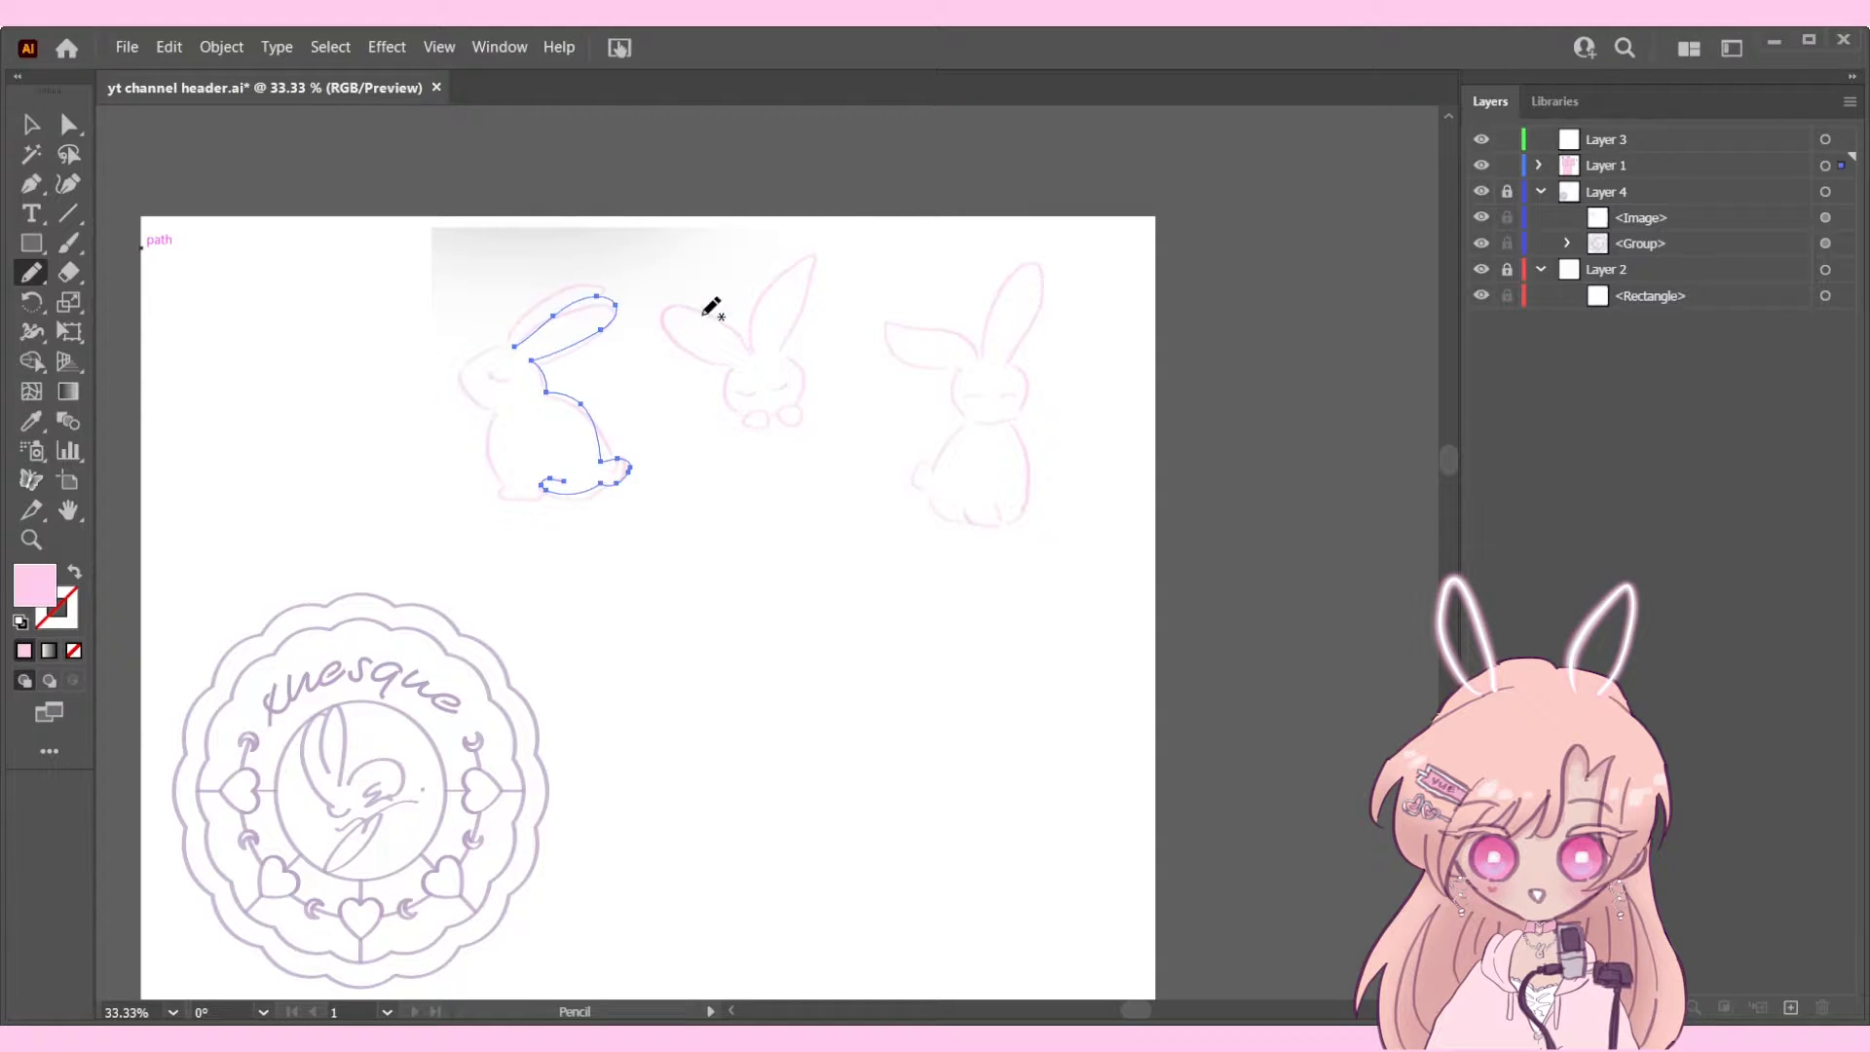
Step: Give the traced rabbit path no fill and a bright pink stroke
click(31, 123)
click(529, 171)
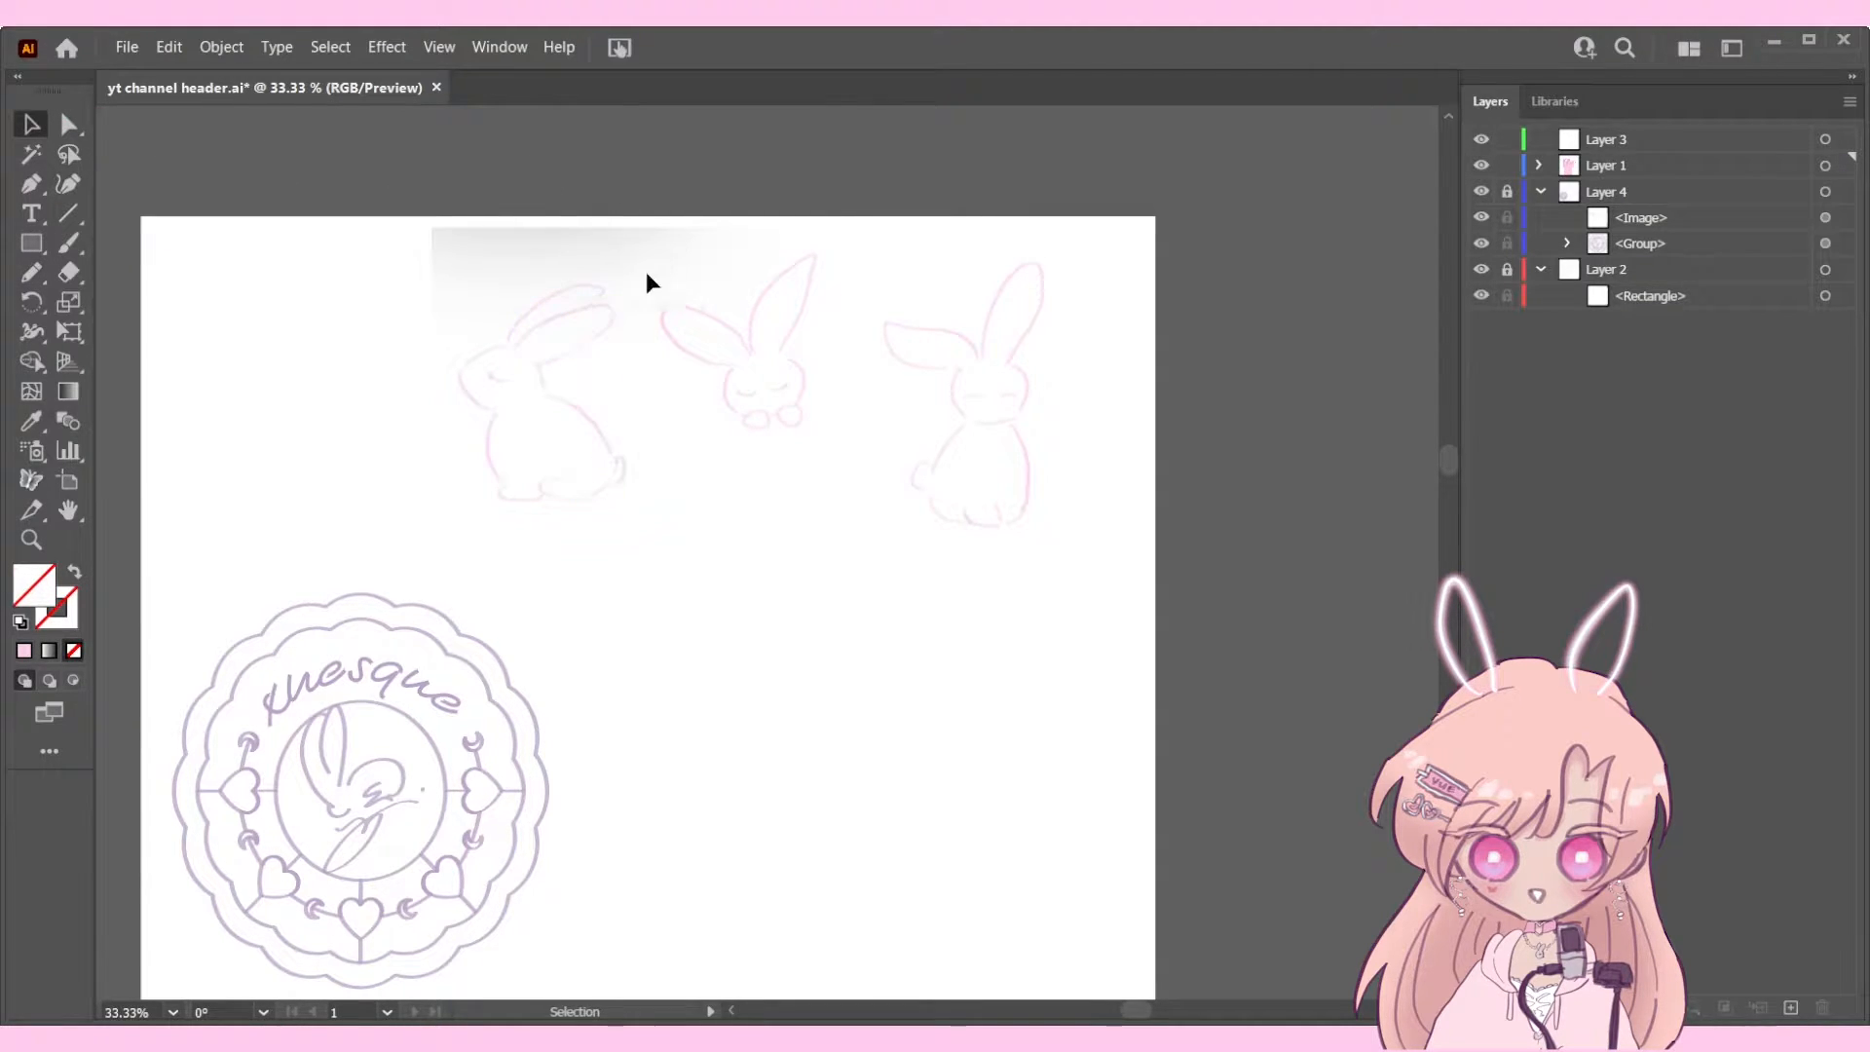
click(597, 335)
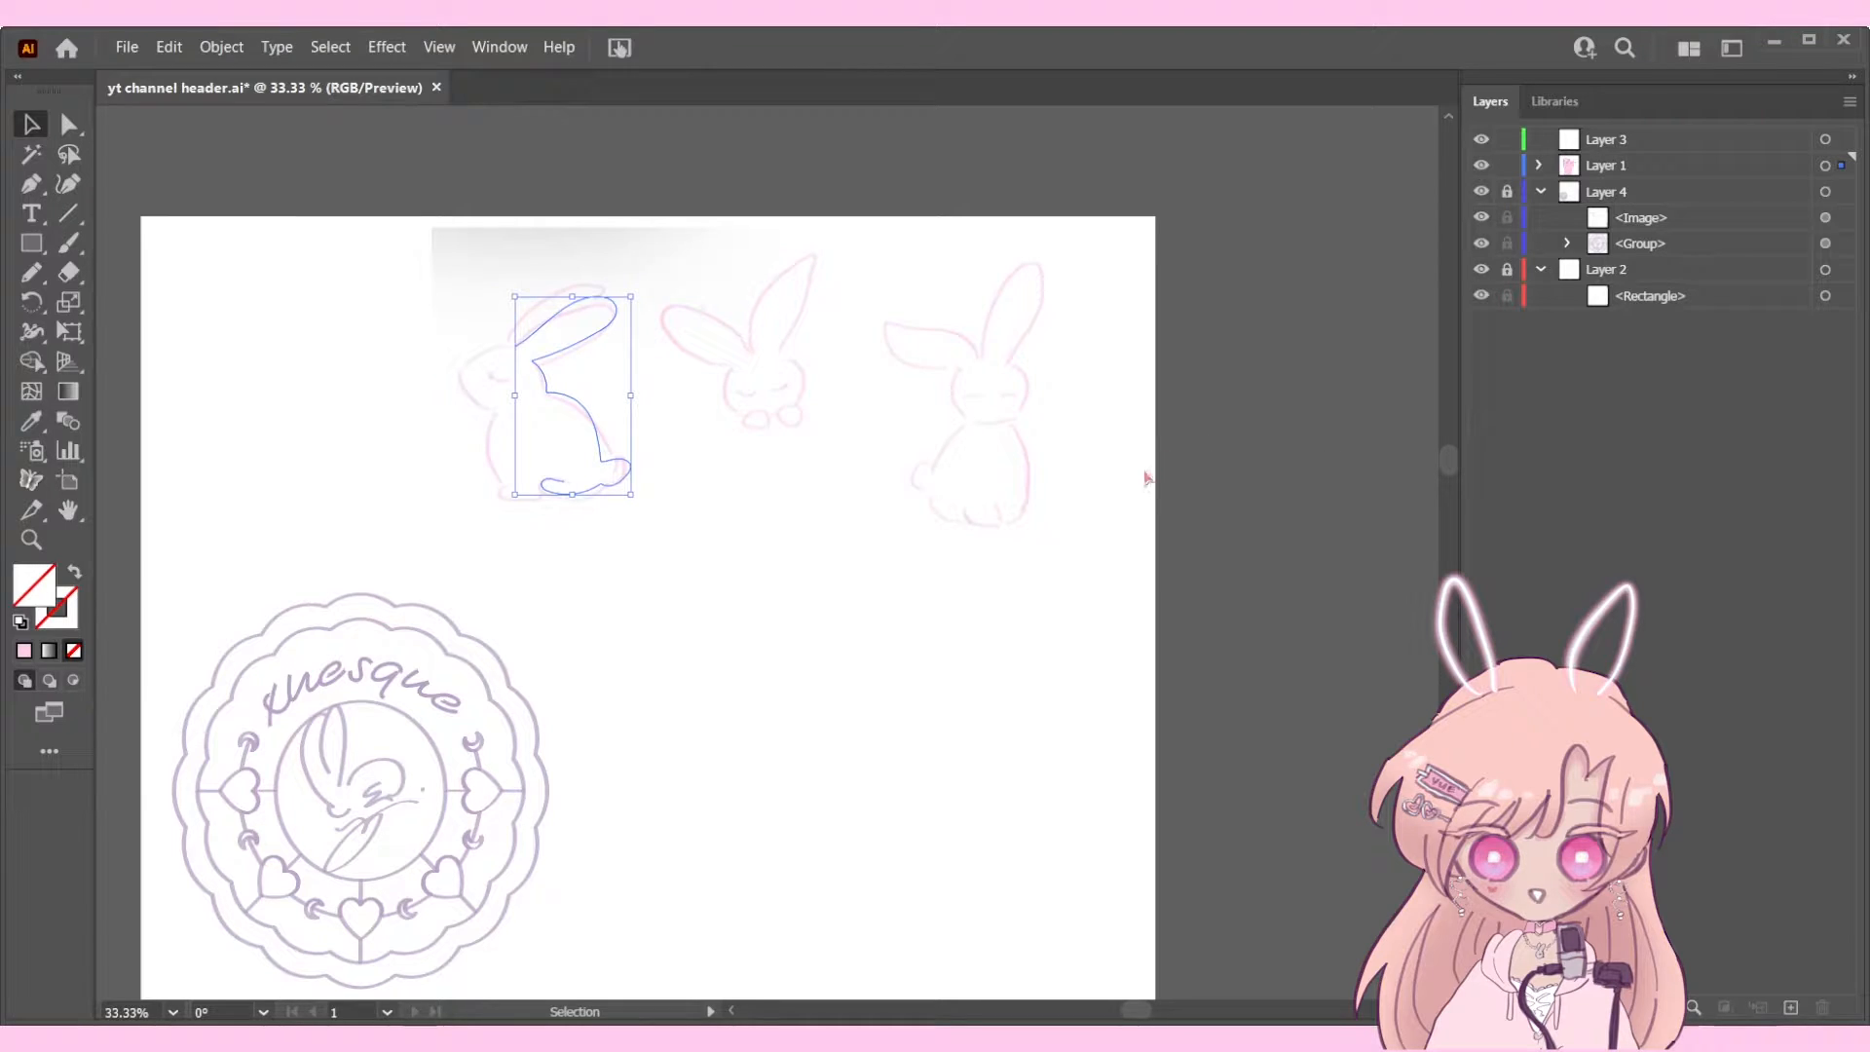
click(1275, 440)
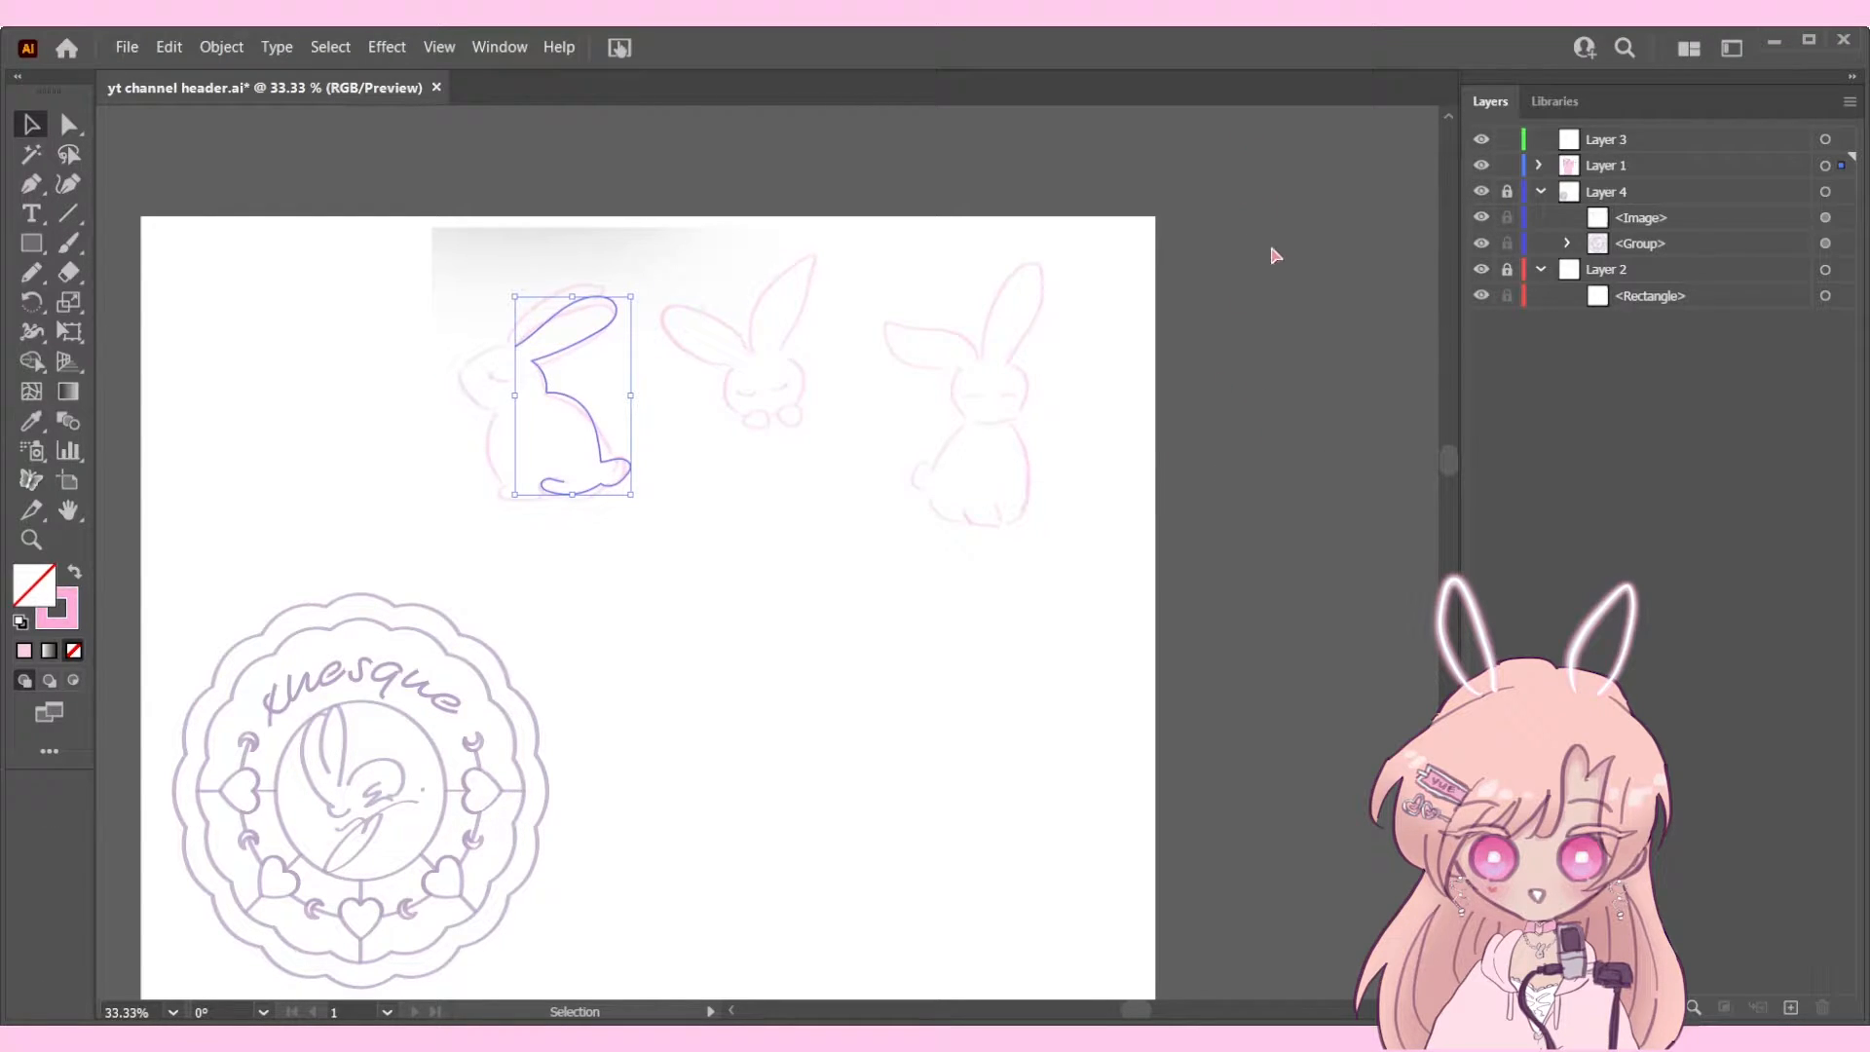
key(x)
click(1394, 336)
click(645, 195)
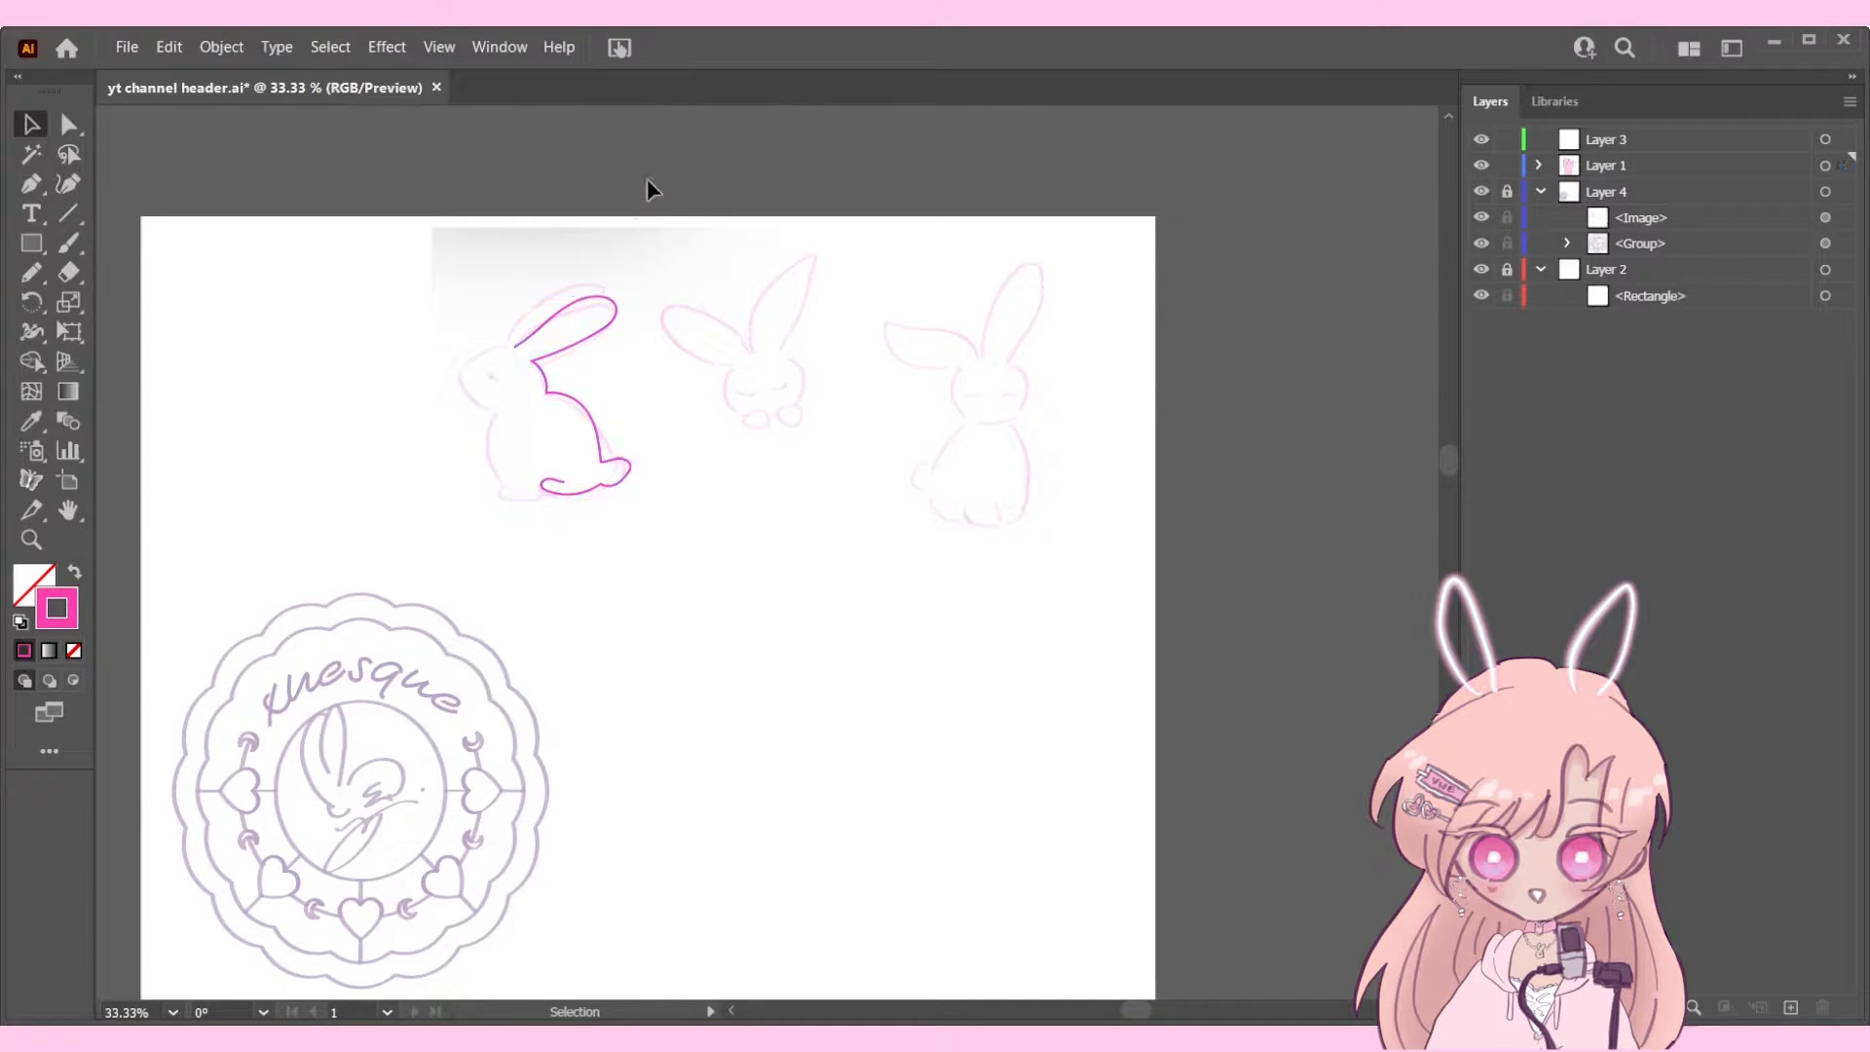
Step: Smooth the rabbit's tail into a rounder shape by adjusting its anchor points with the Curvature tool
scroll(548, 405, up, 3)
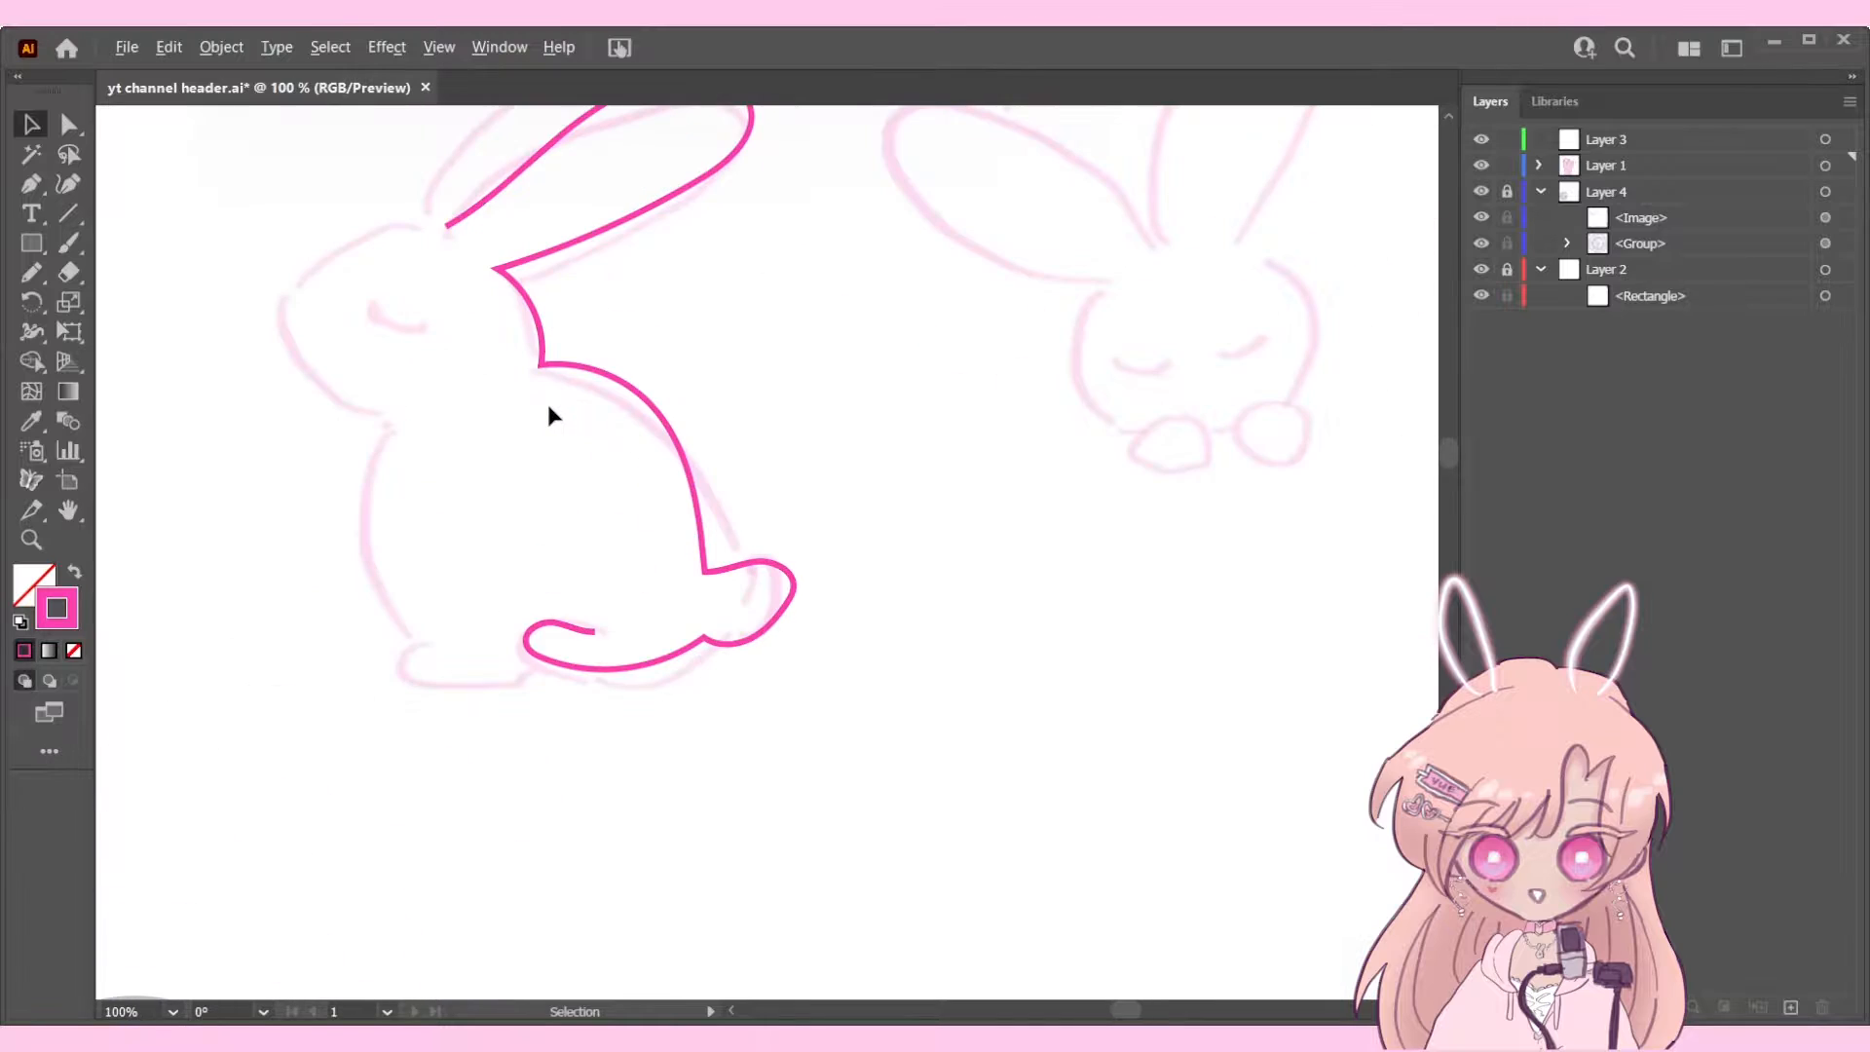
scroll(548, 405, down, 1)
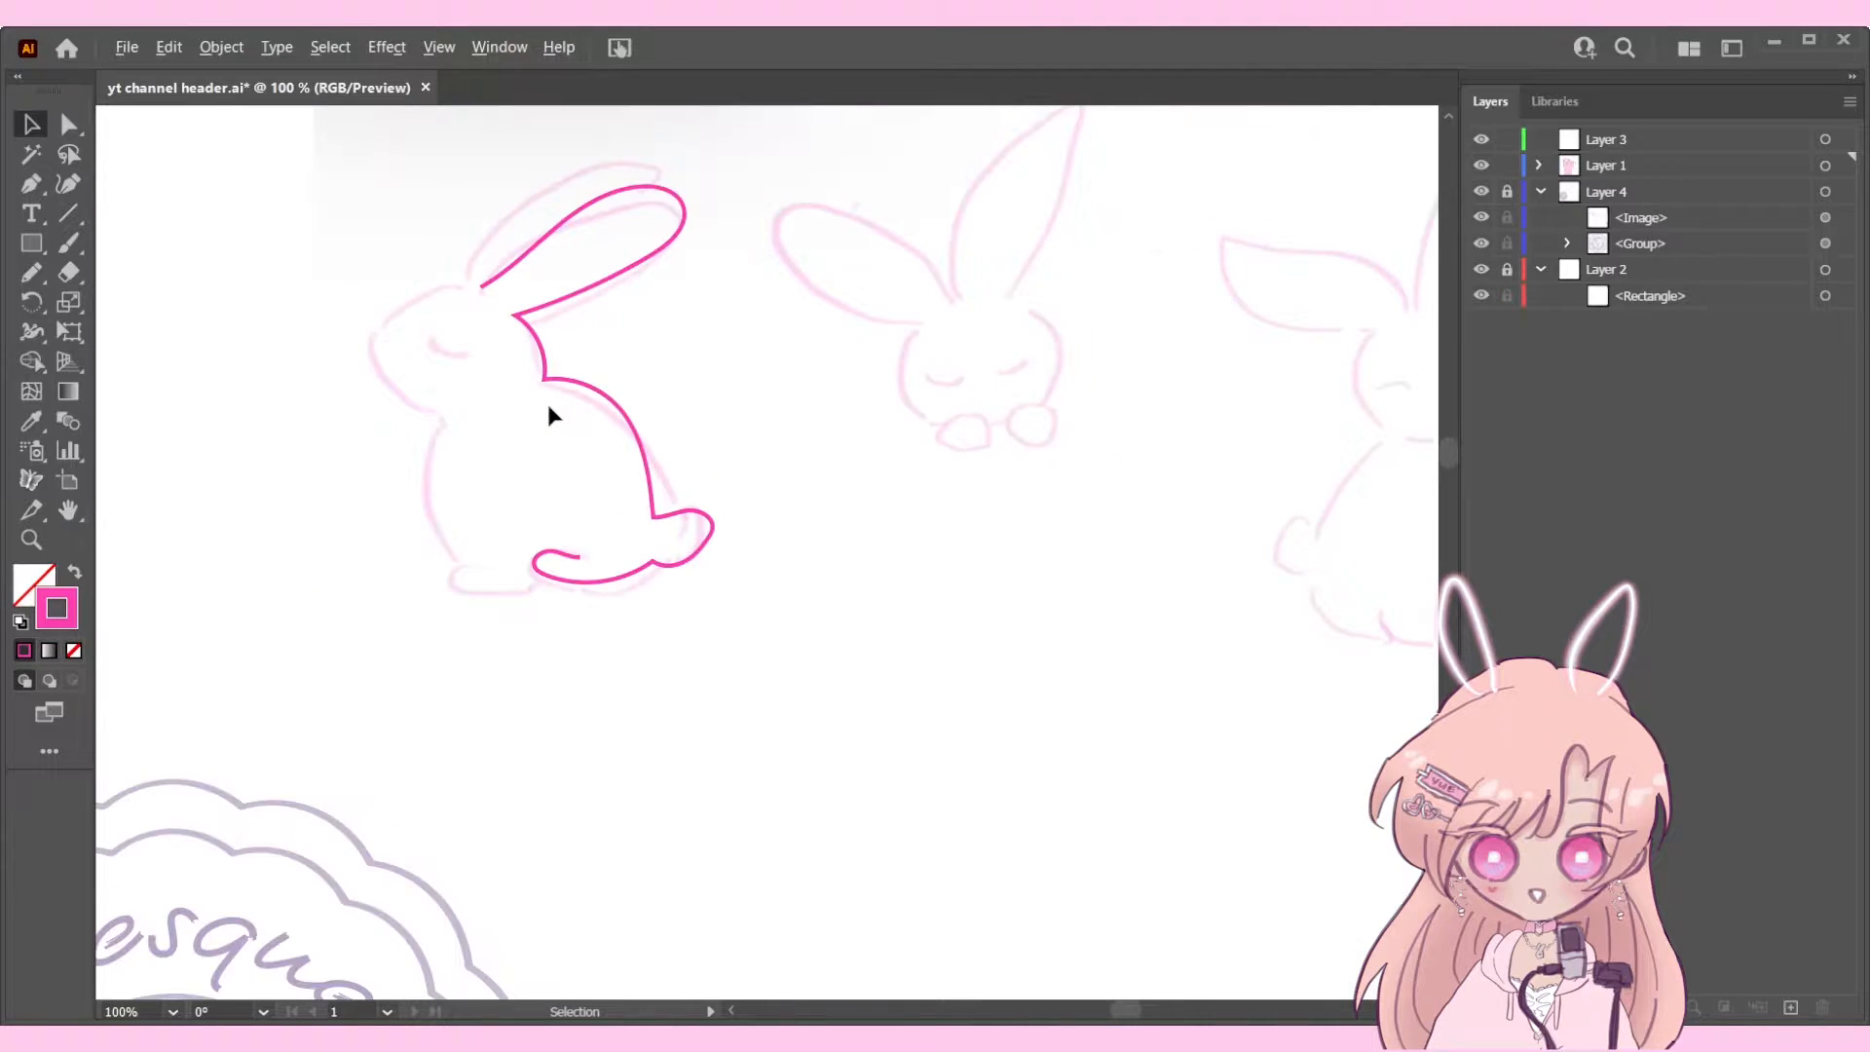
click(614, 400)
click(68, 183)
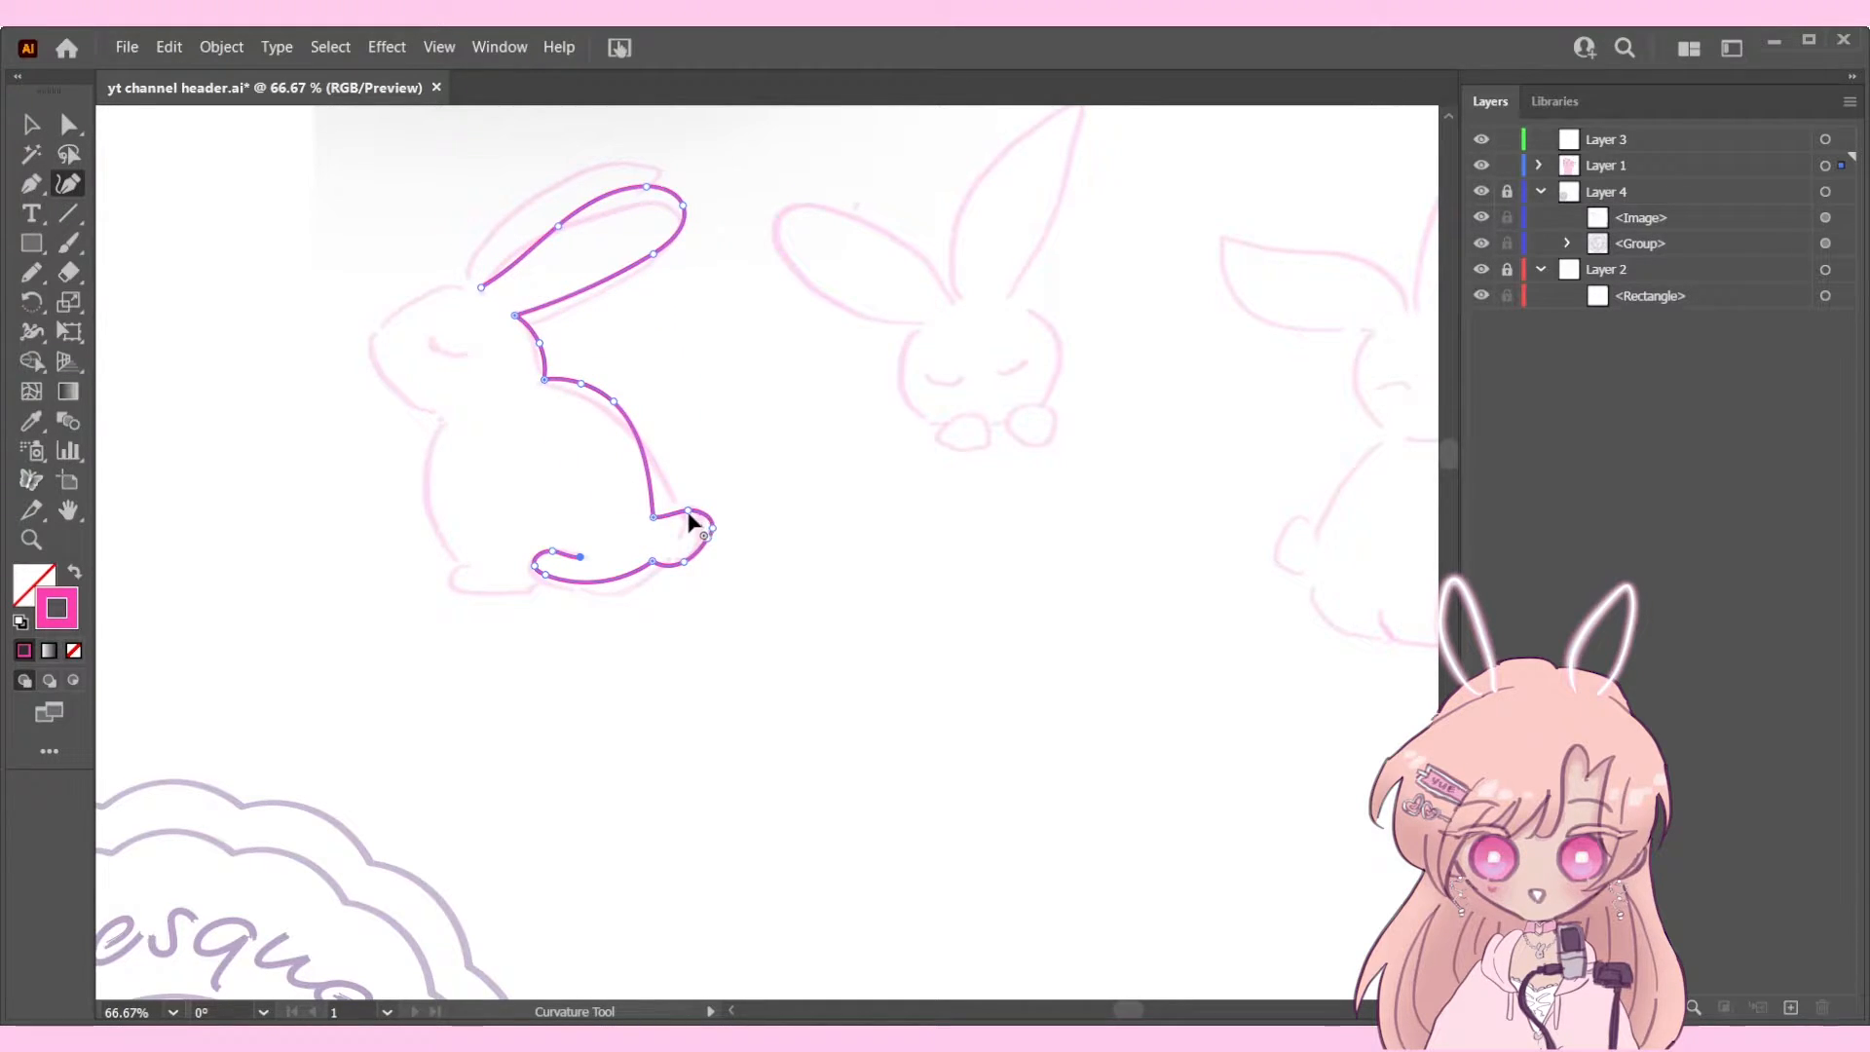
drag(689, 511, 679, 511)
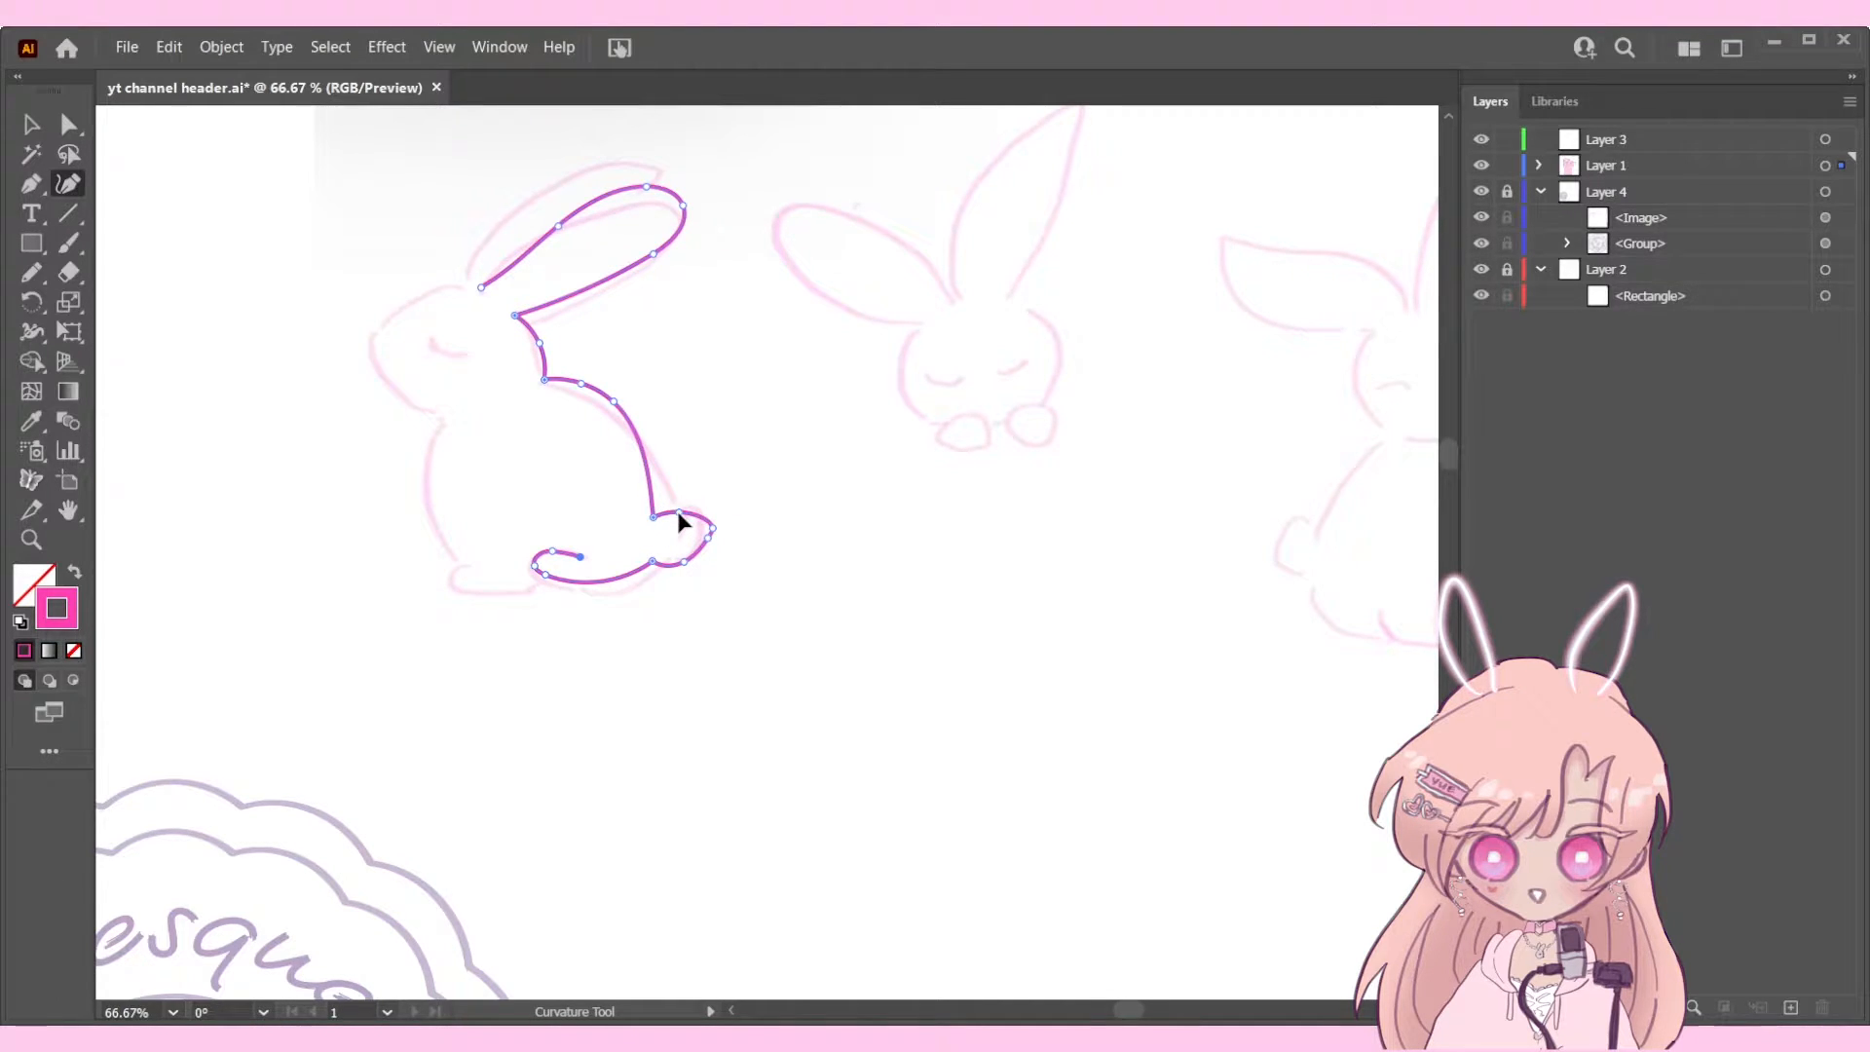
click(708, 551)
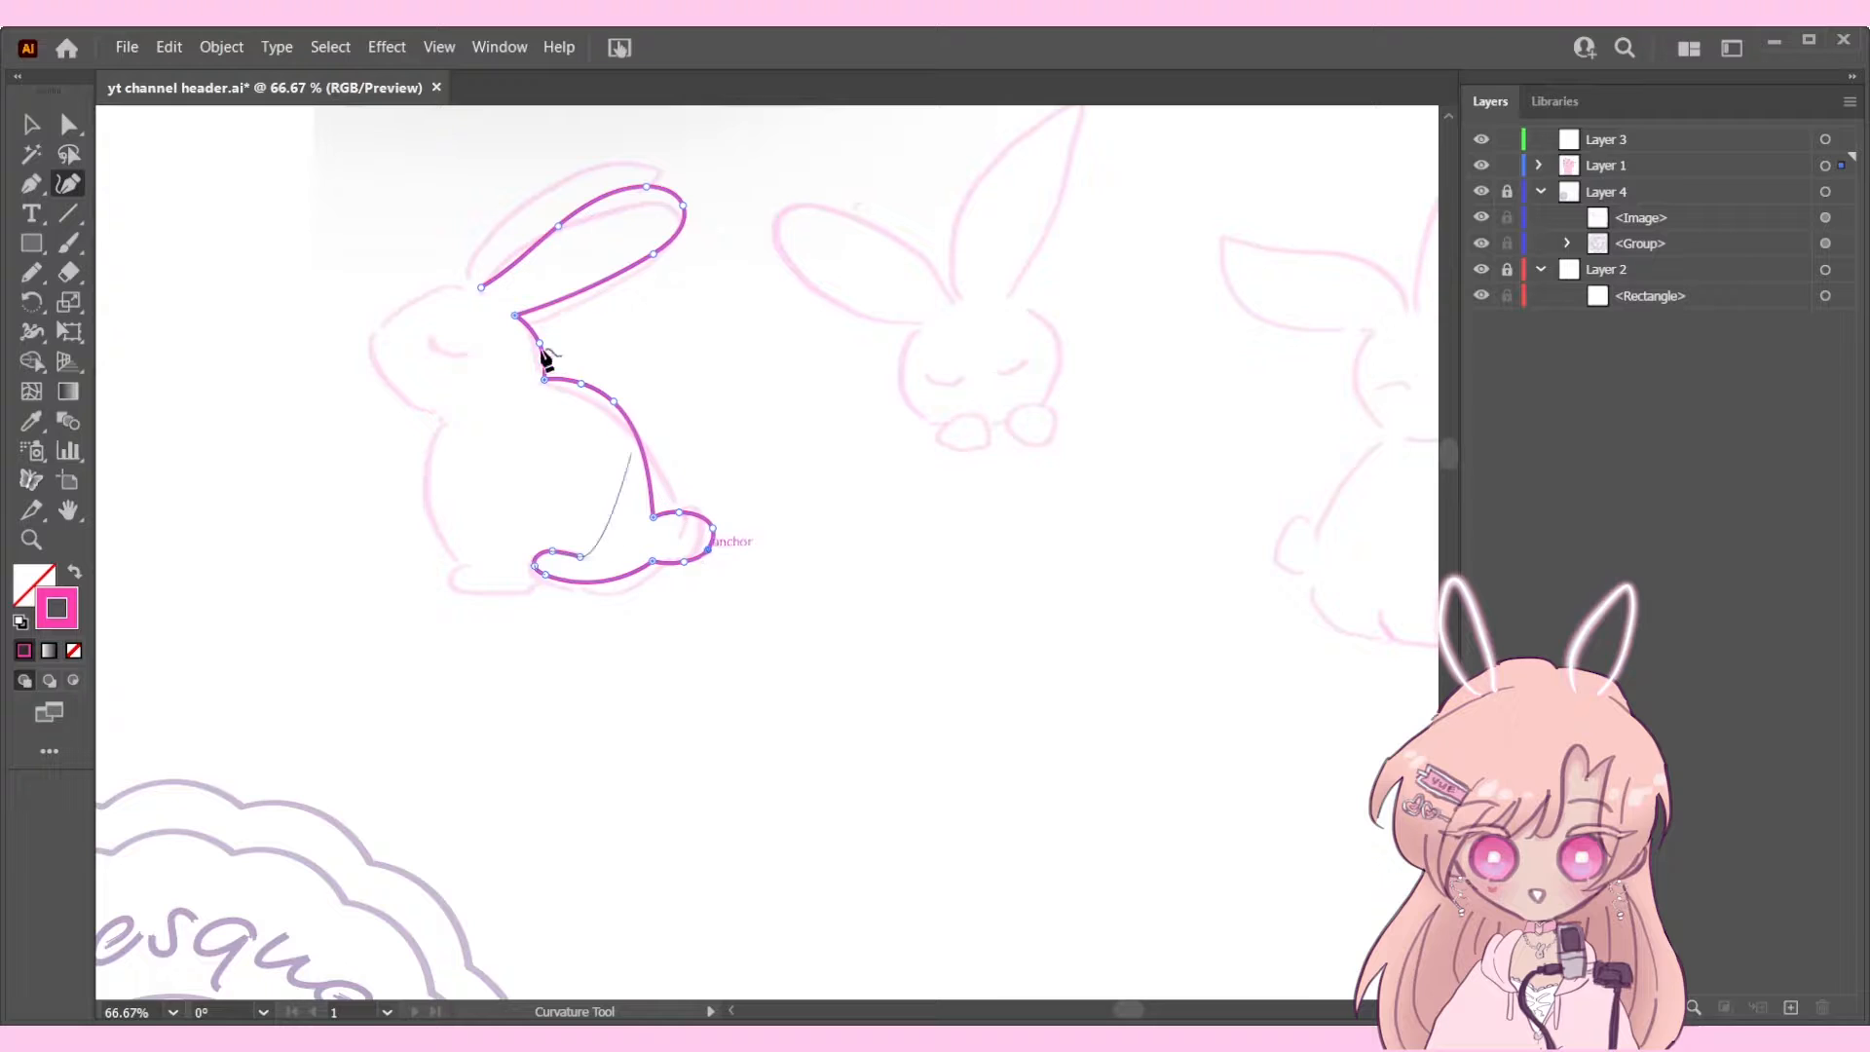
click(581, 556)
Step: Try pulling the nape curve below the rabbit's ear outward, and bring it back to the sketched neck line
mouse_move(481, 287)
mouse_down()
mouse_move(476, 259)
mouse_move(480, 288)
mouse_up()
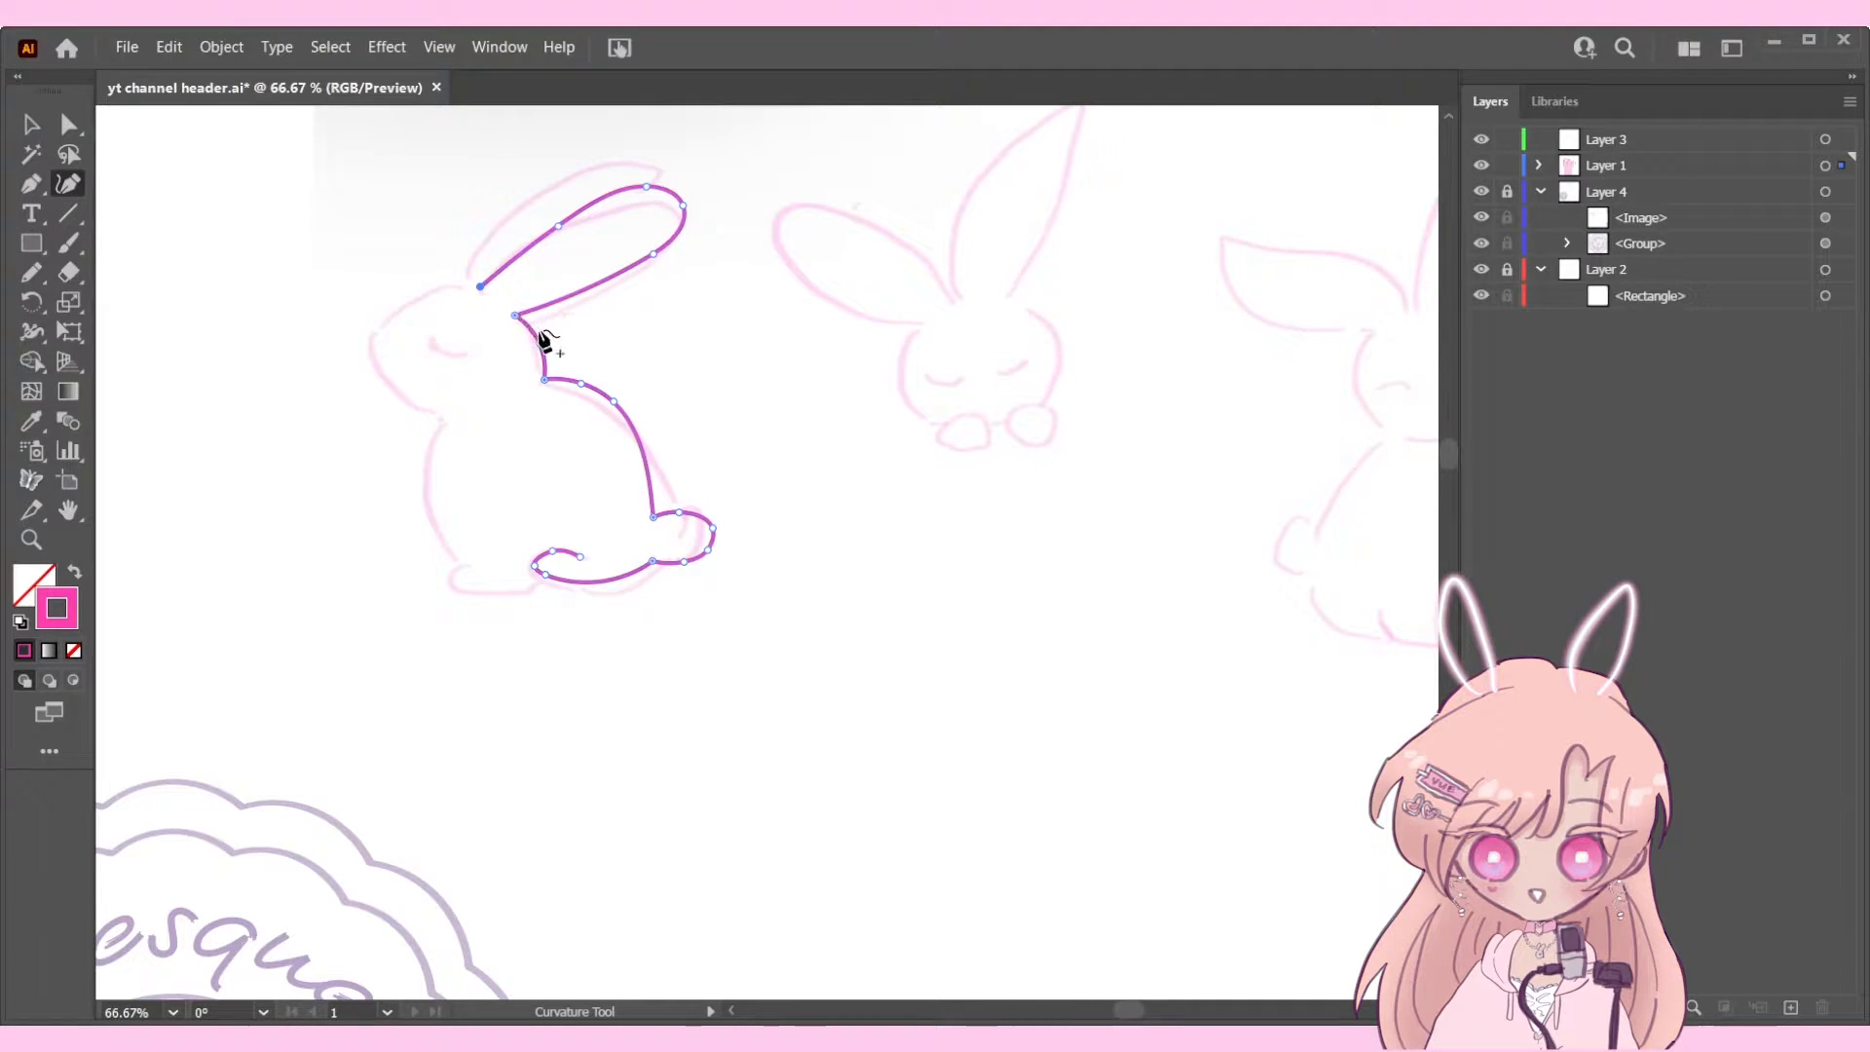
drag(540, 350, 580, 341)
click(515, 316)
drag(544, 348, 579, 342)
double_click(578, 342)
drag(579, 343, 539, 343)
Step: Extend the path from the base of the ear over the rabbit's forehead to its nose, following the sketch
drag(479, 280, 481, 292)
click(479, 287)
click(370, 343)
drag(429, 320, 416, 290)
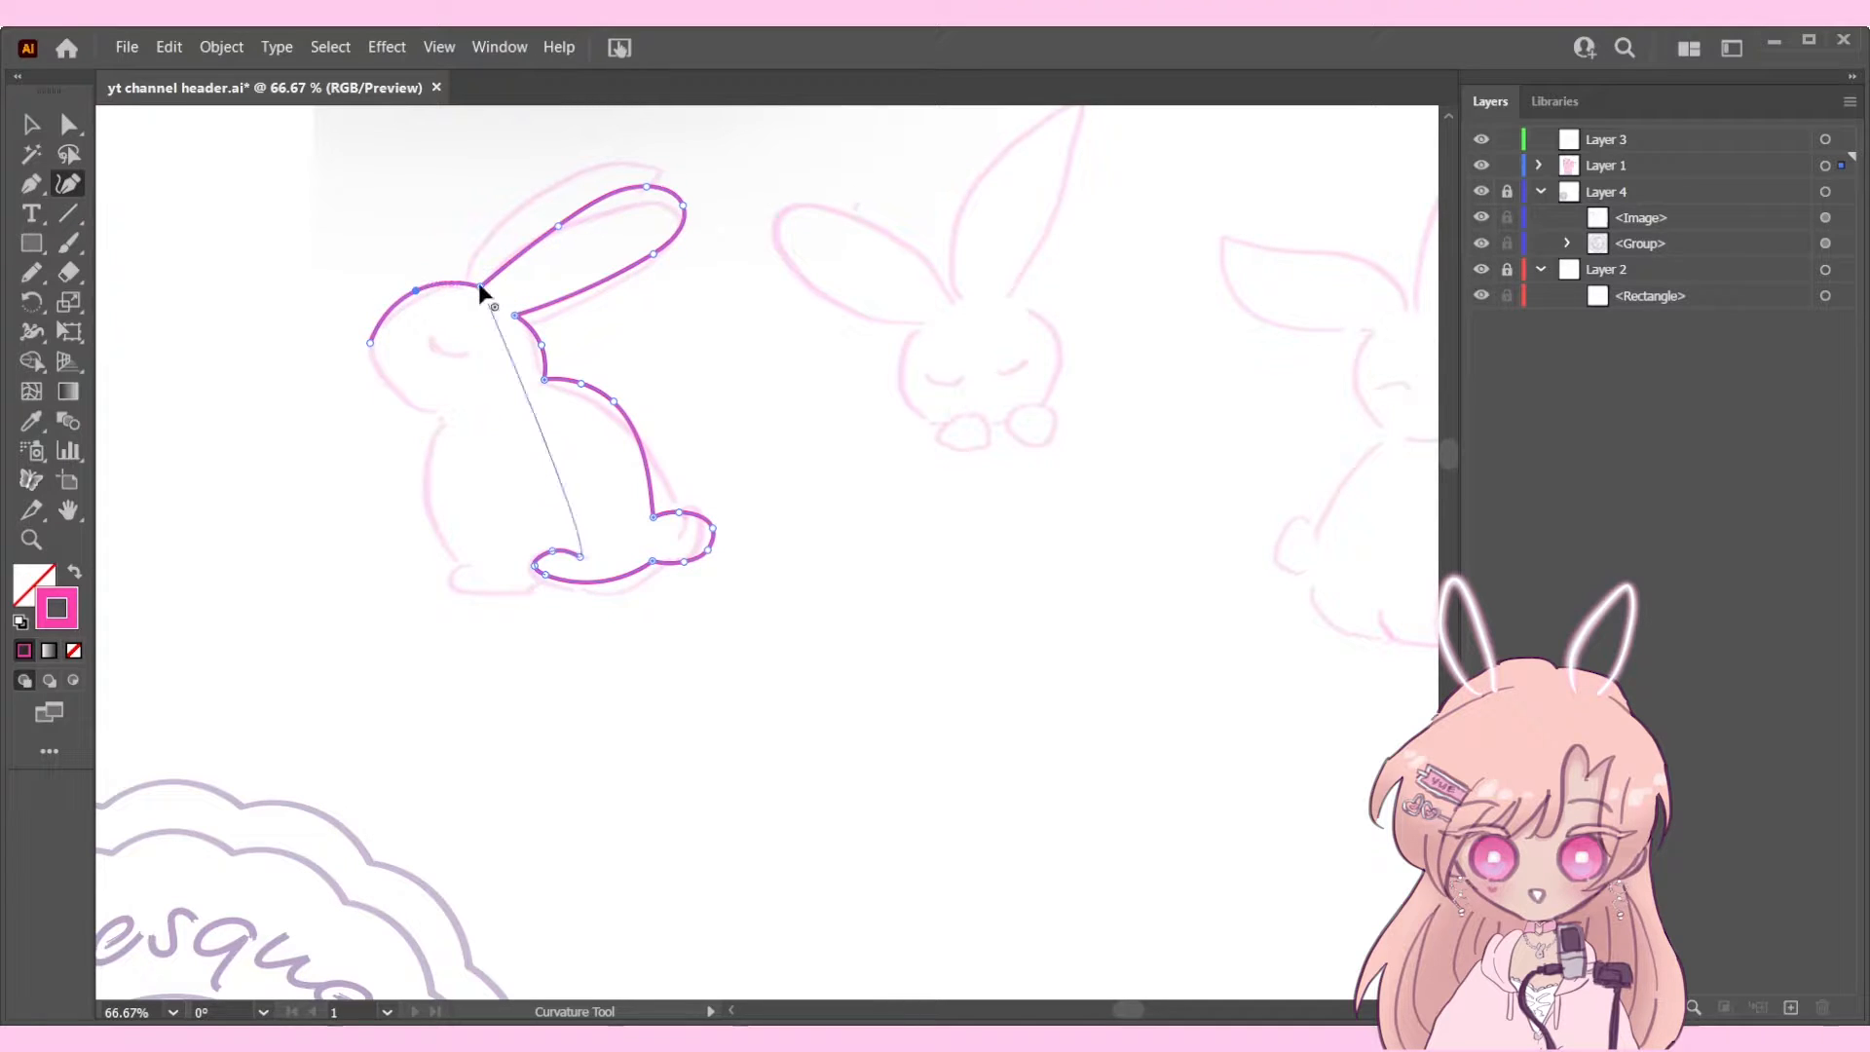
key(Escape)
click(478, 287)
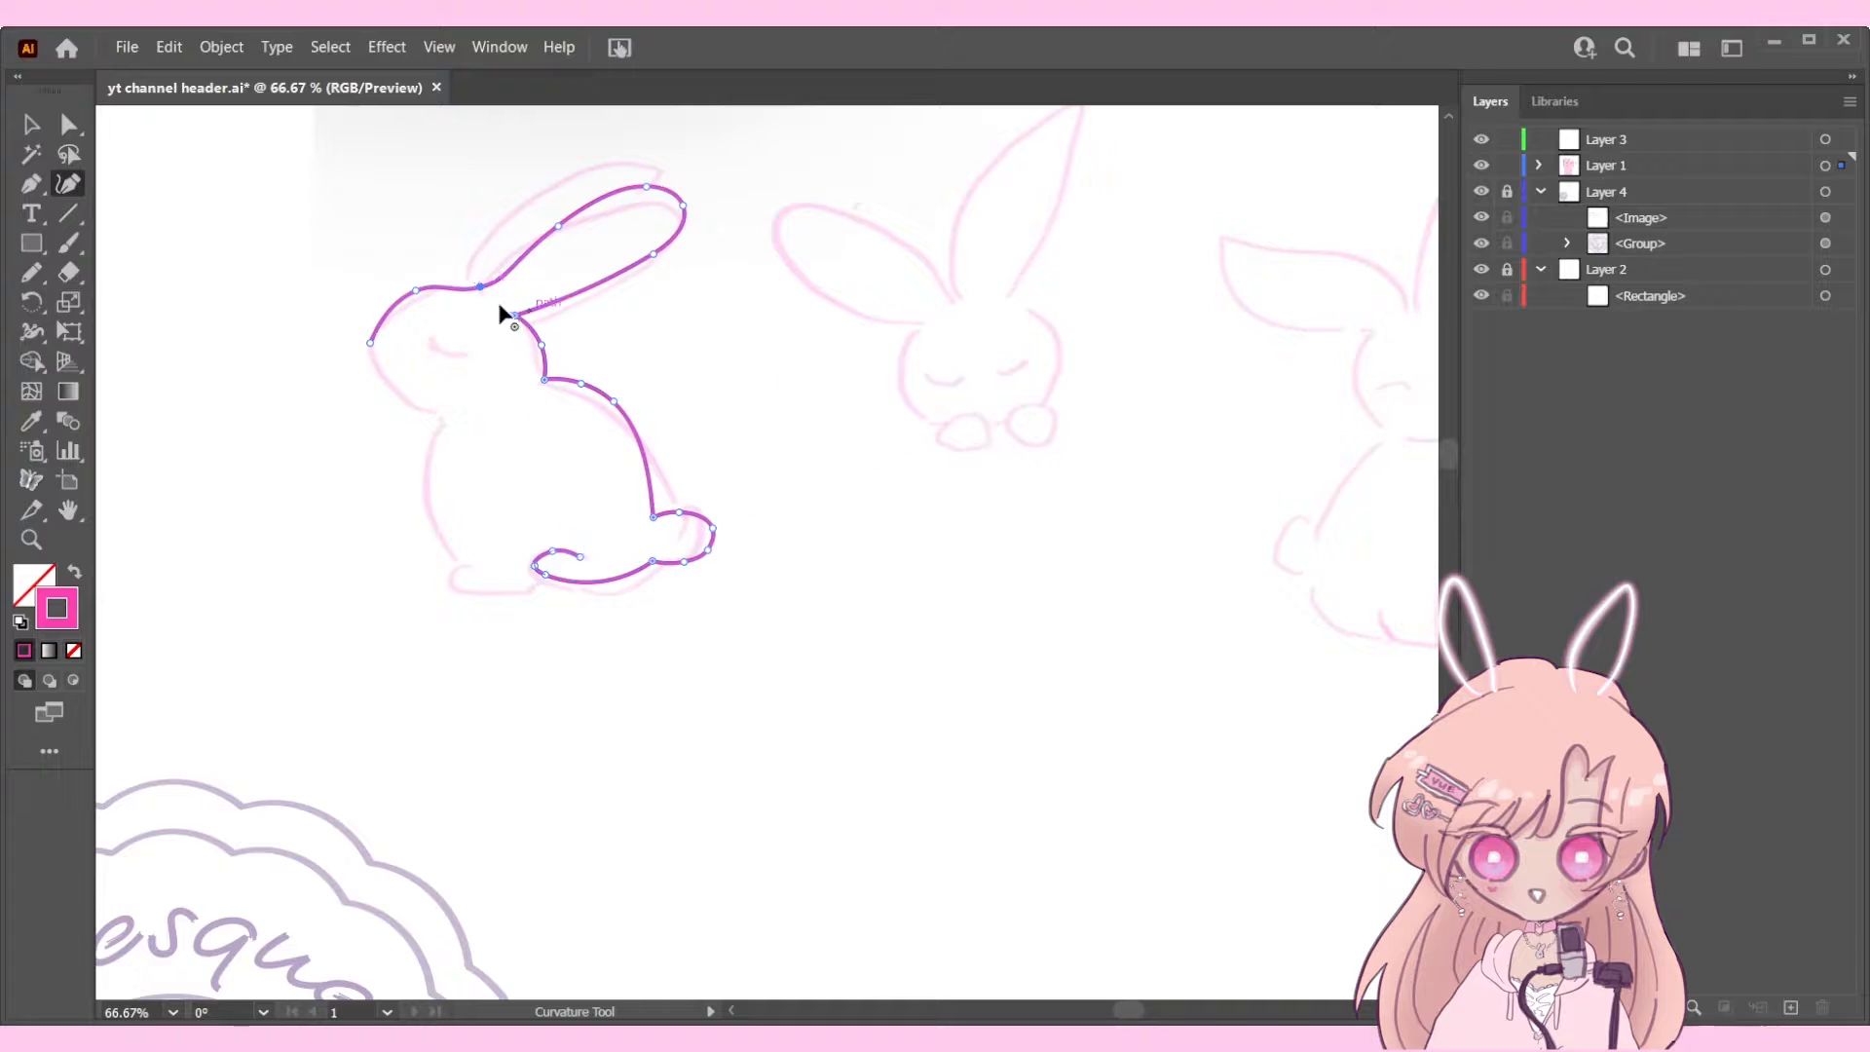
click(368, 348)
click(580, 557)
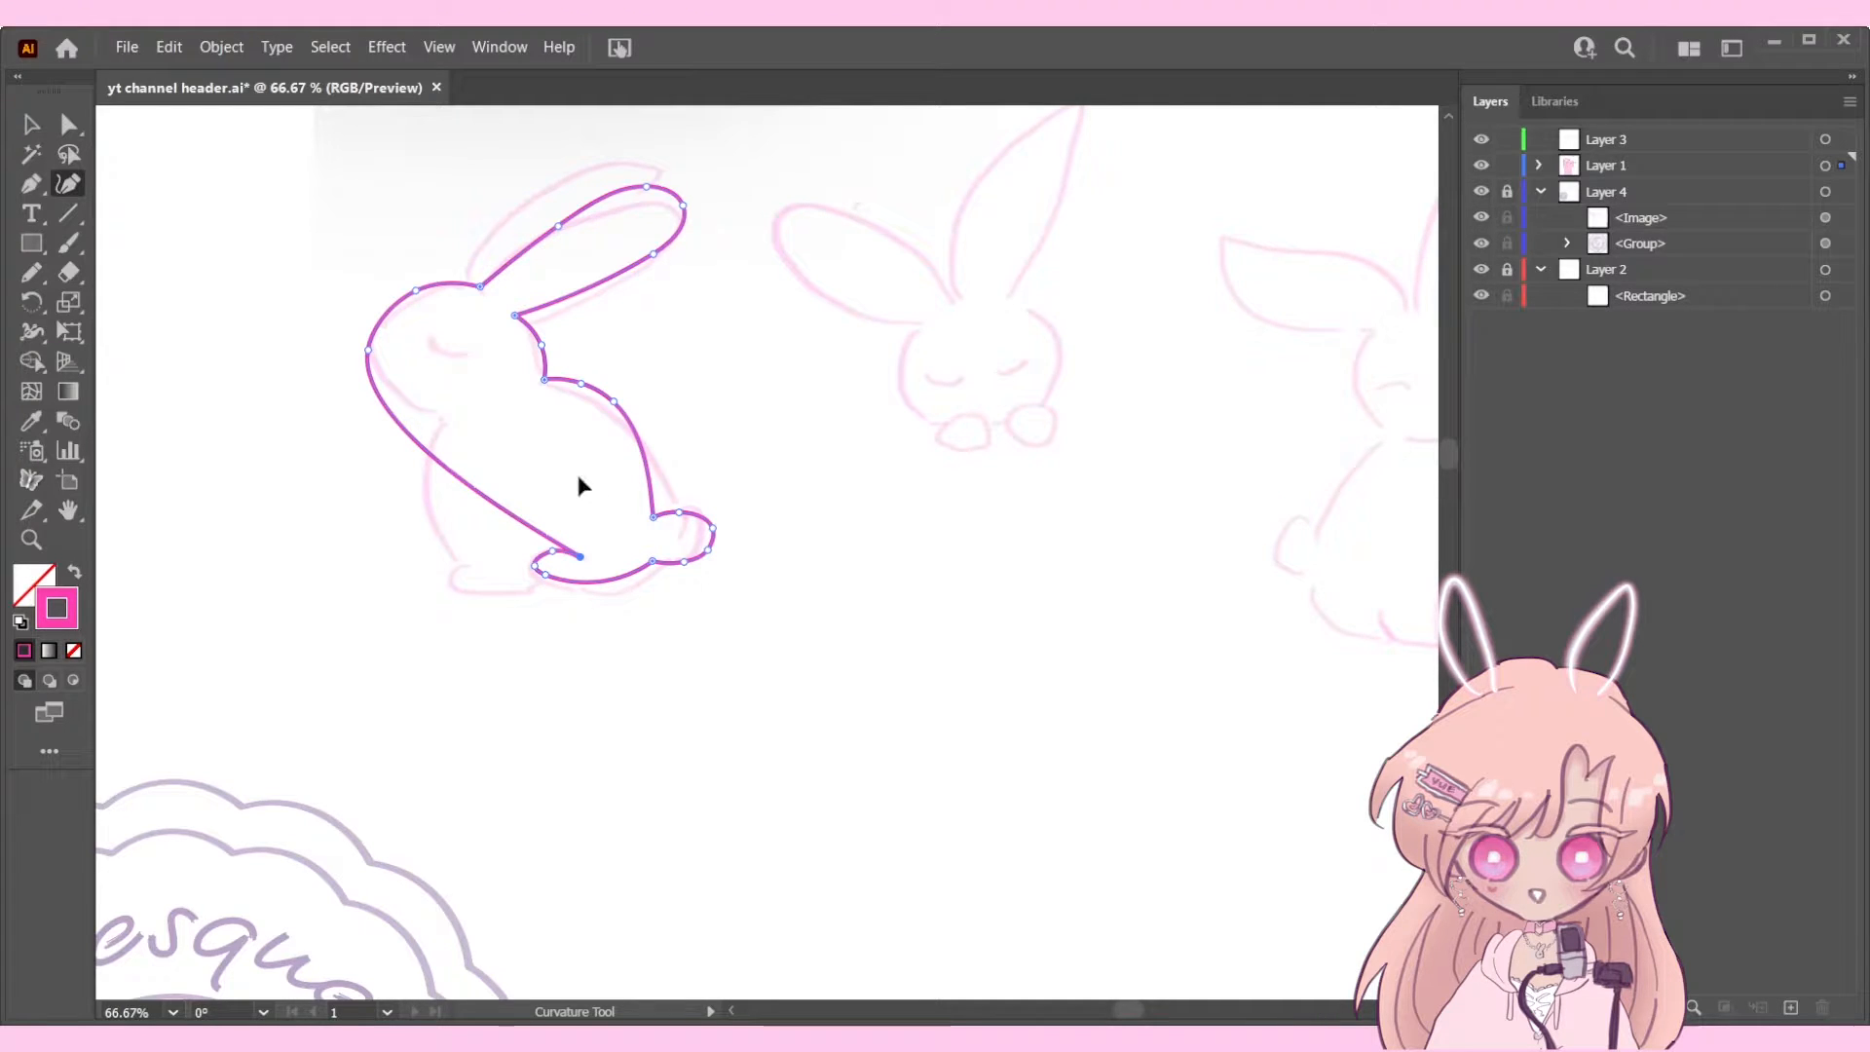
key(ctrl+z)
key(ctrl+z)
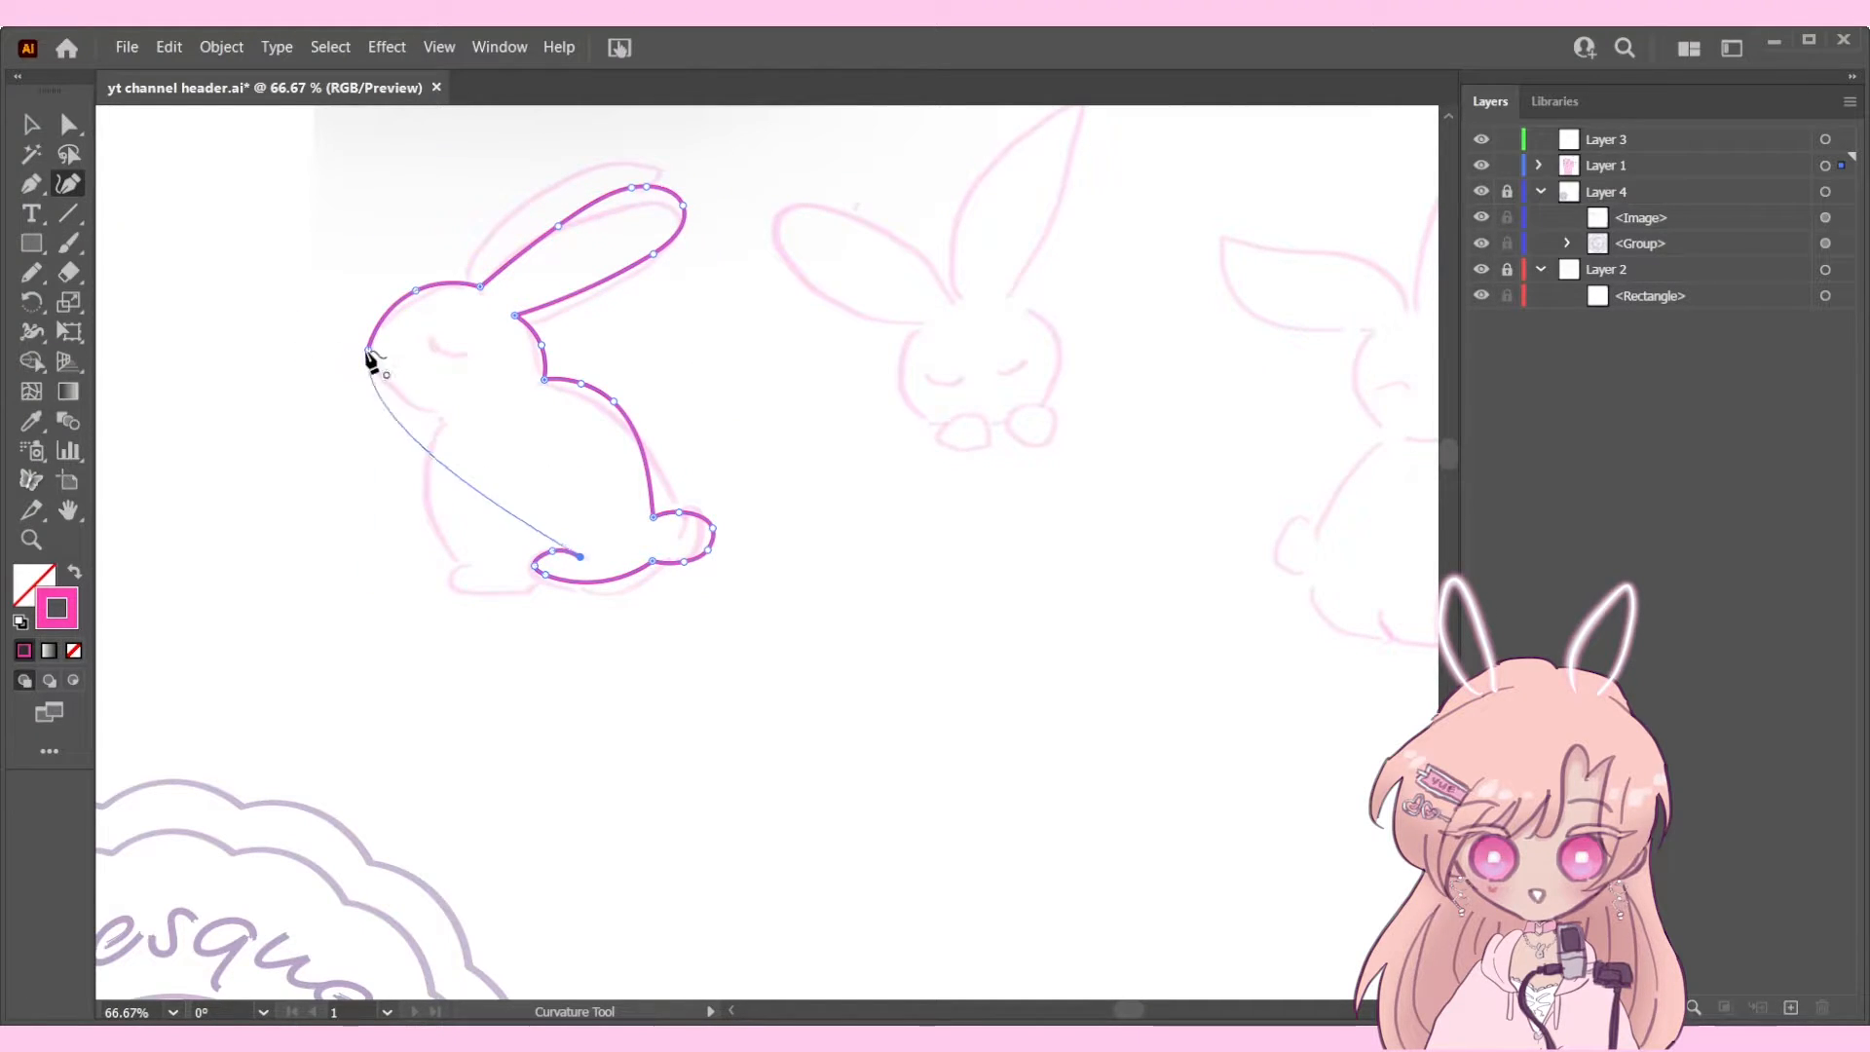
Step: Continue the outline from the nose around the rabbit's cheek to the throat
drag(368, 350, 368, 351)
click(368, 350)
click(409, 406)
click(444, 413)
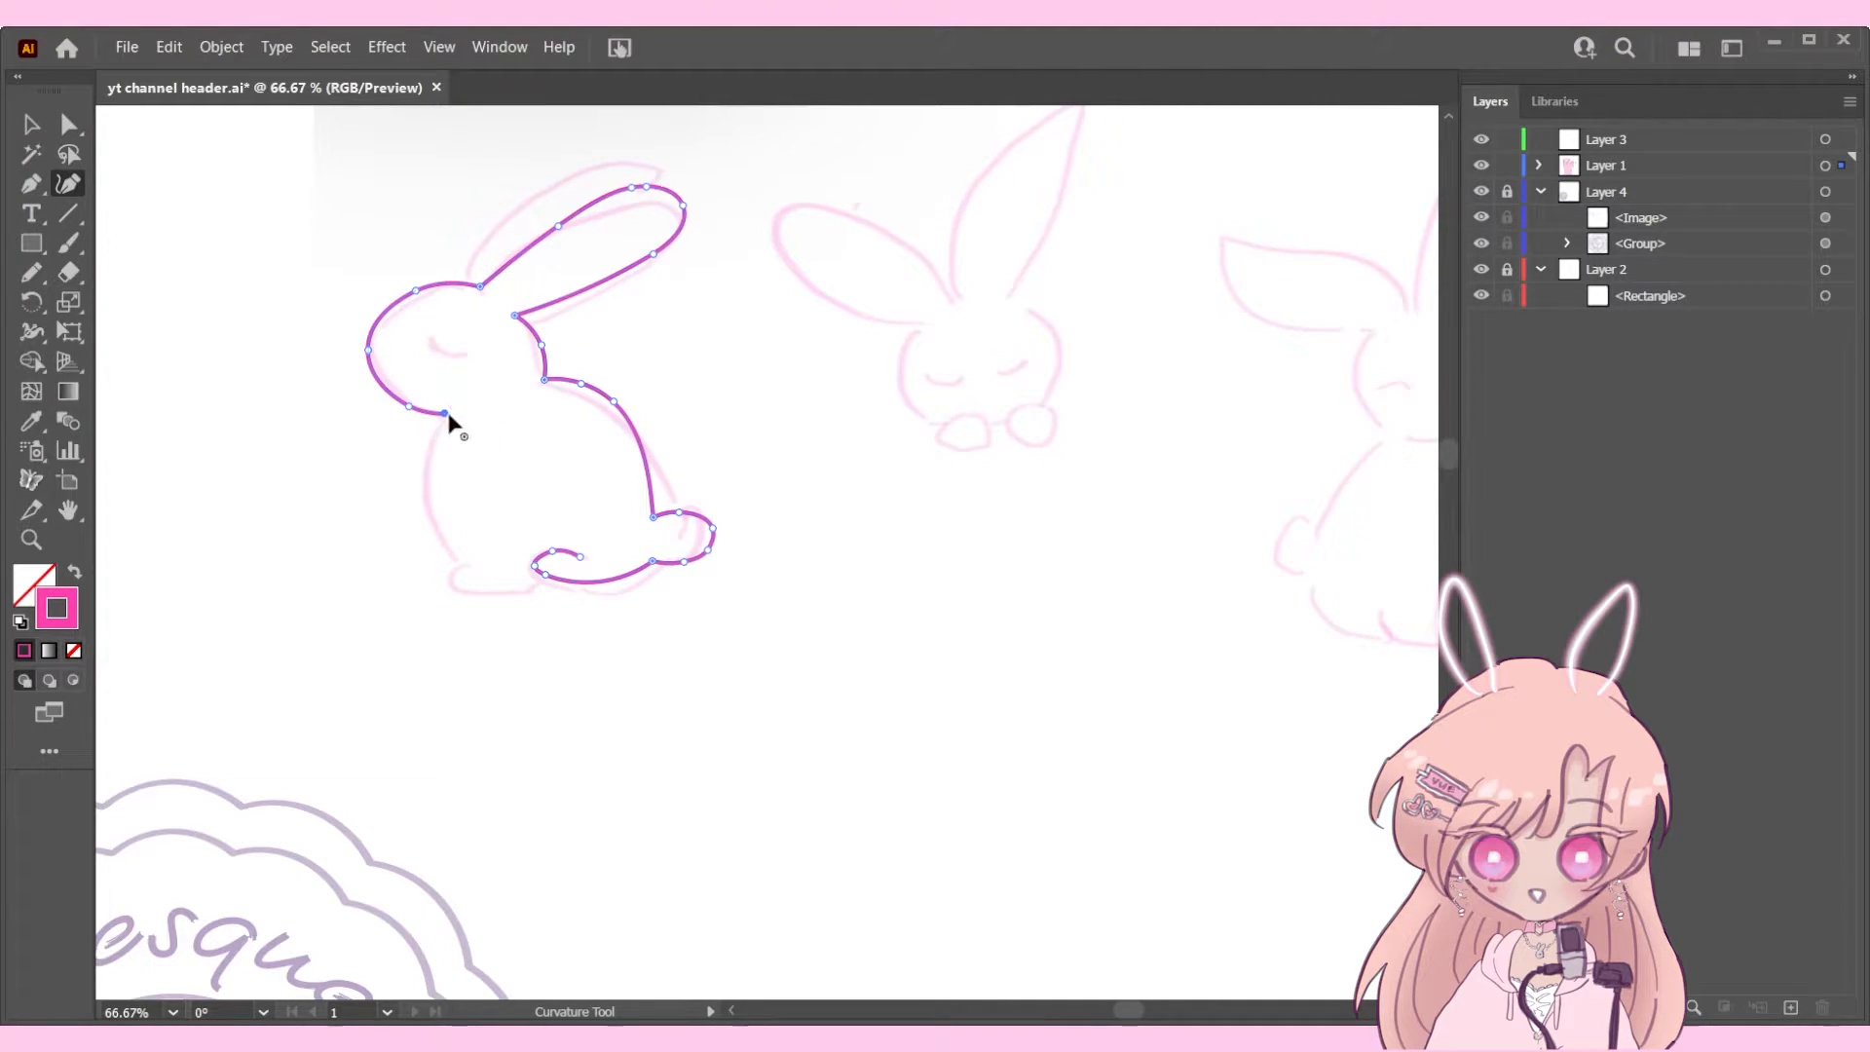
Step: Continue the outline down the rabbit's chest and around the front paw, ending on the hind foot's anchor point
click(431, 447)
click(436, 519)
click(465, 564)
click(448, 568)
click(459, 593)
click(545, 575)
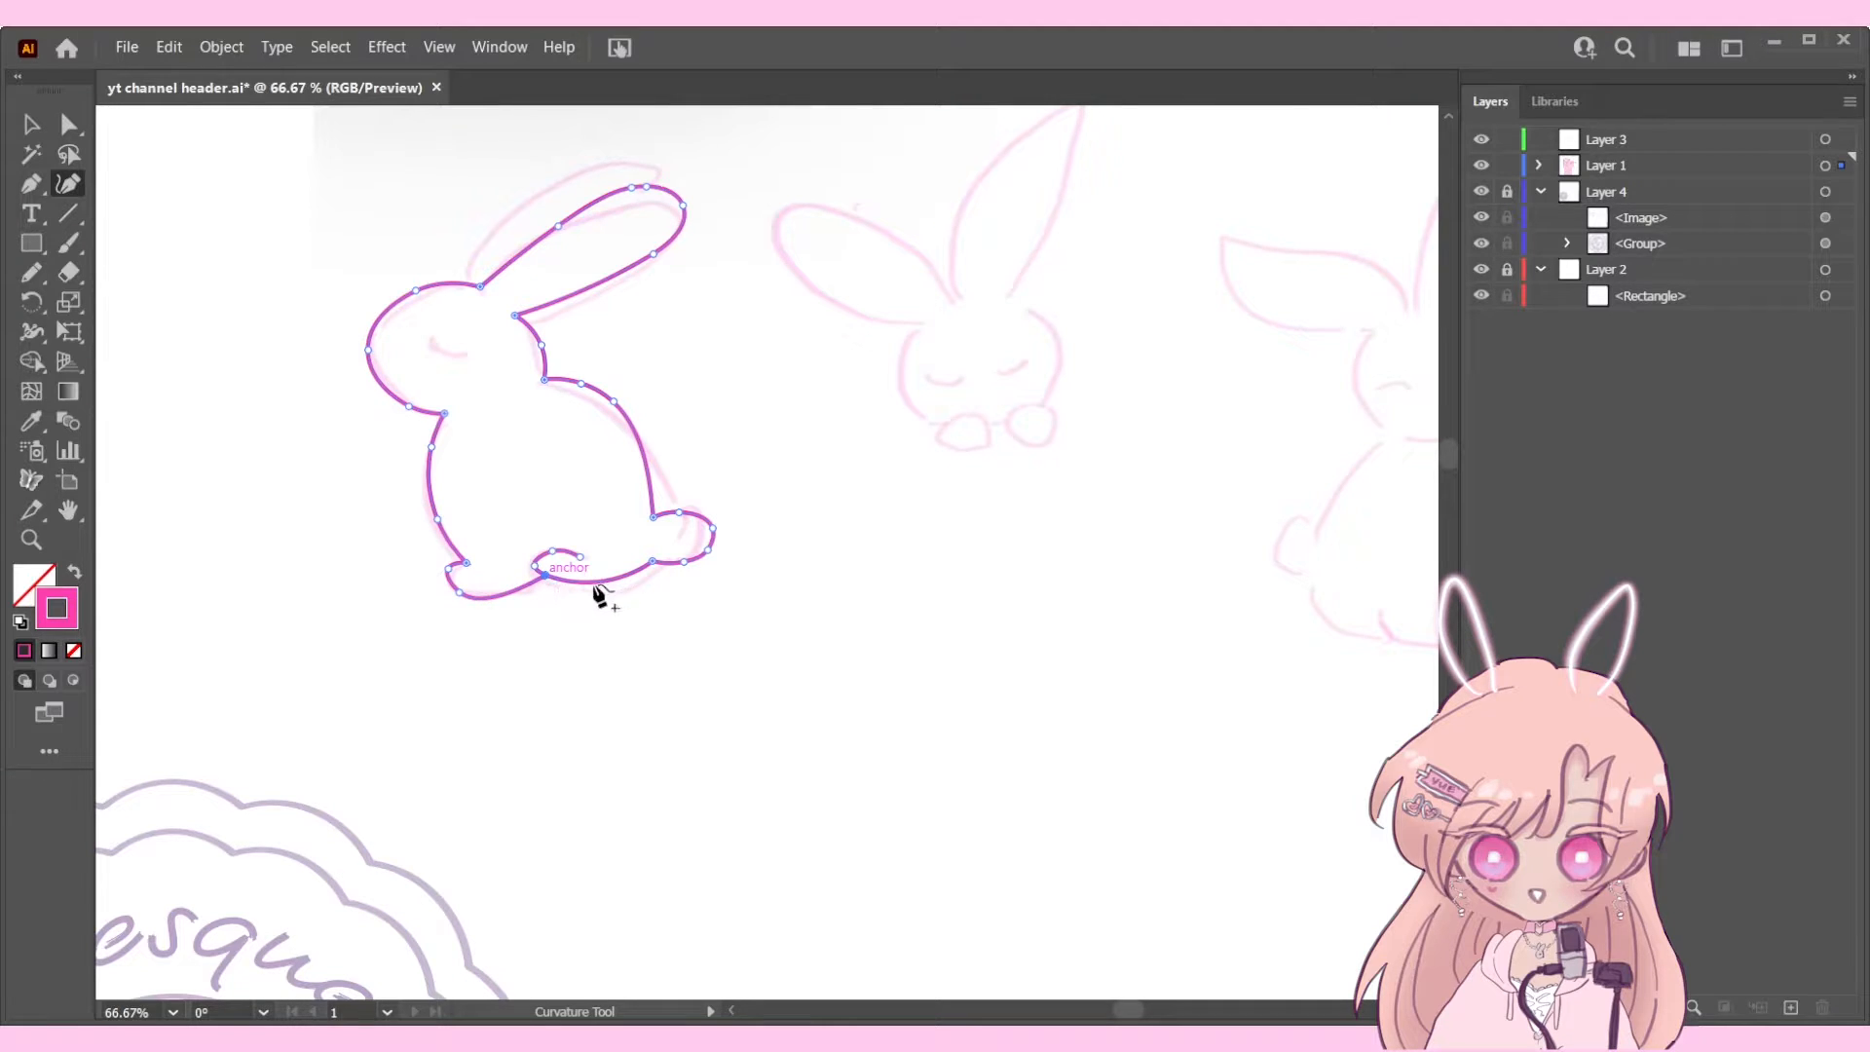
Step: Refine the anchor points of the front paw to tighten its curve, and deselect the outline
click(446, 573)
drag(458, 595, 447, 588)
click(31, 123)
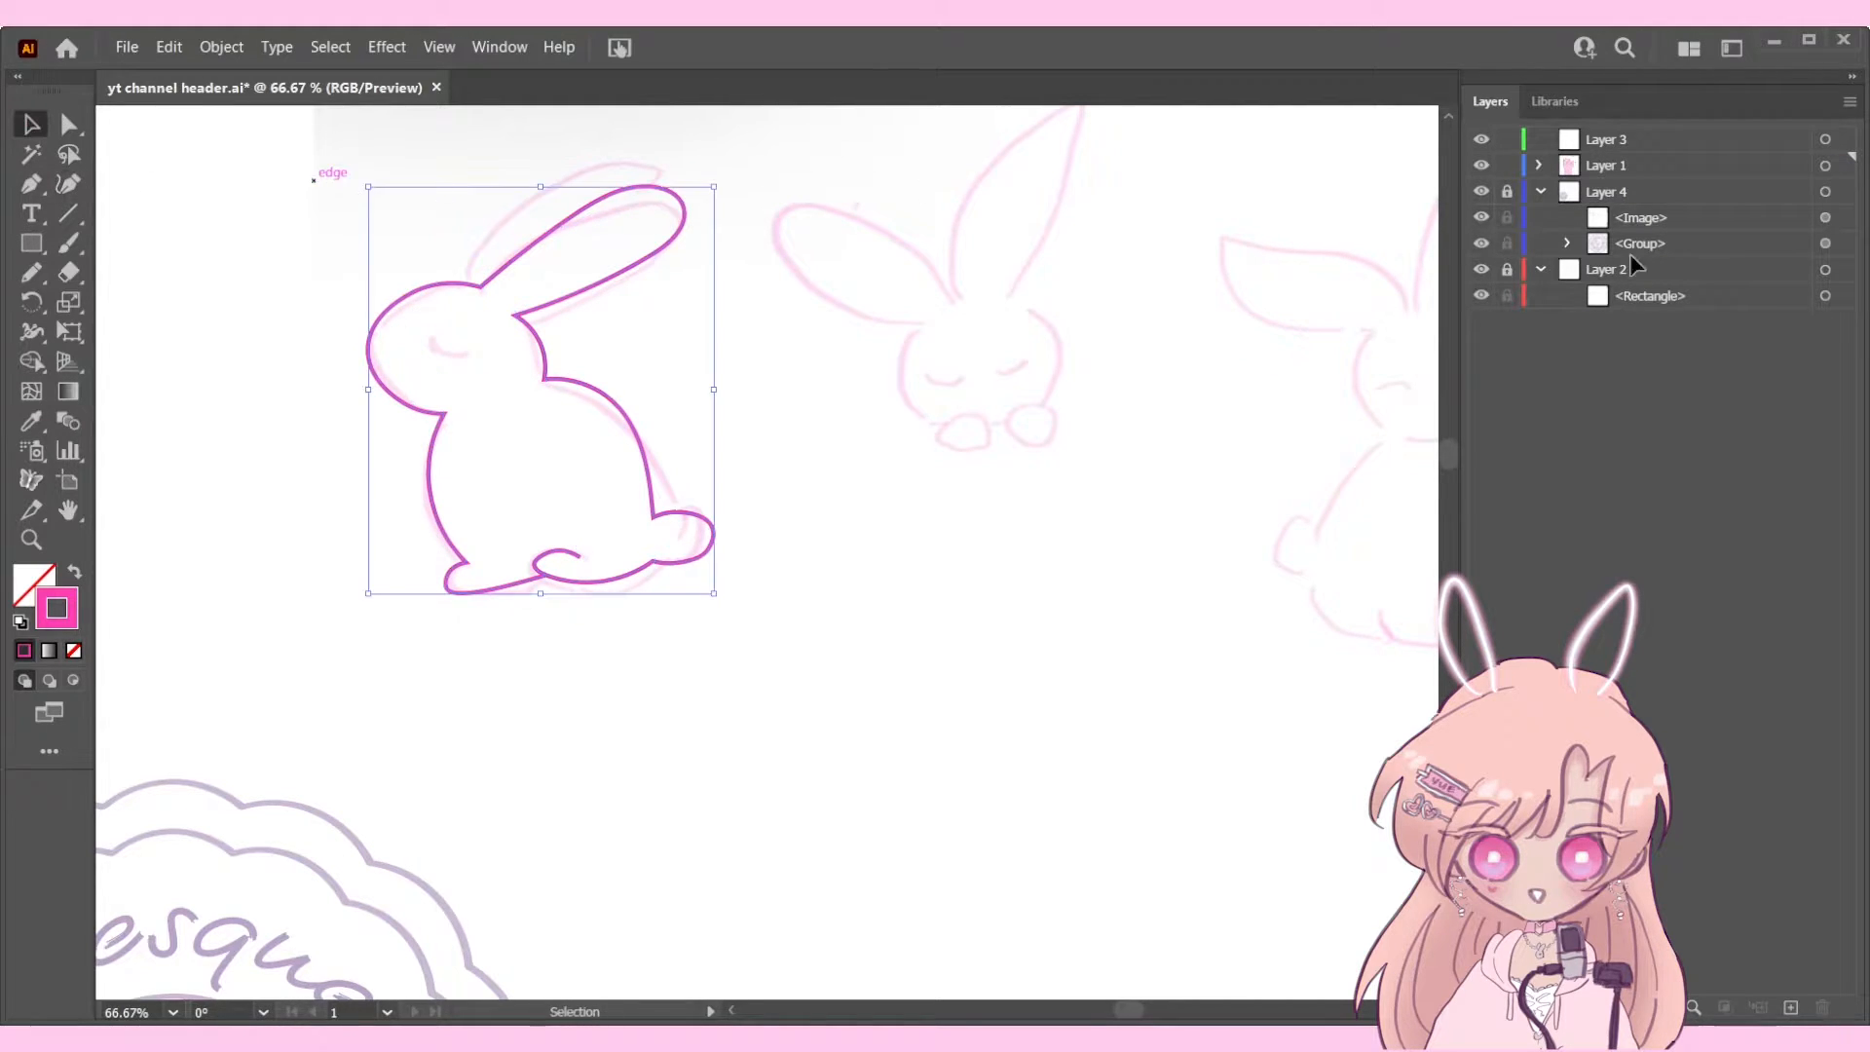
click(317, 186)
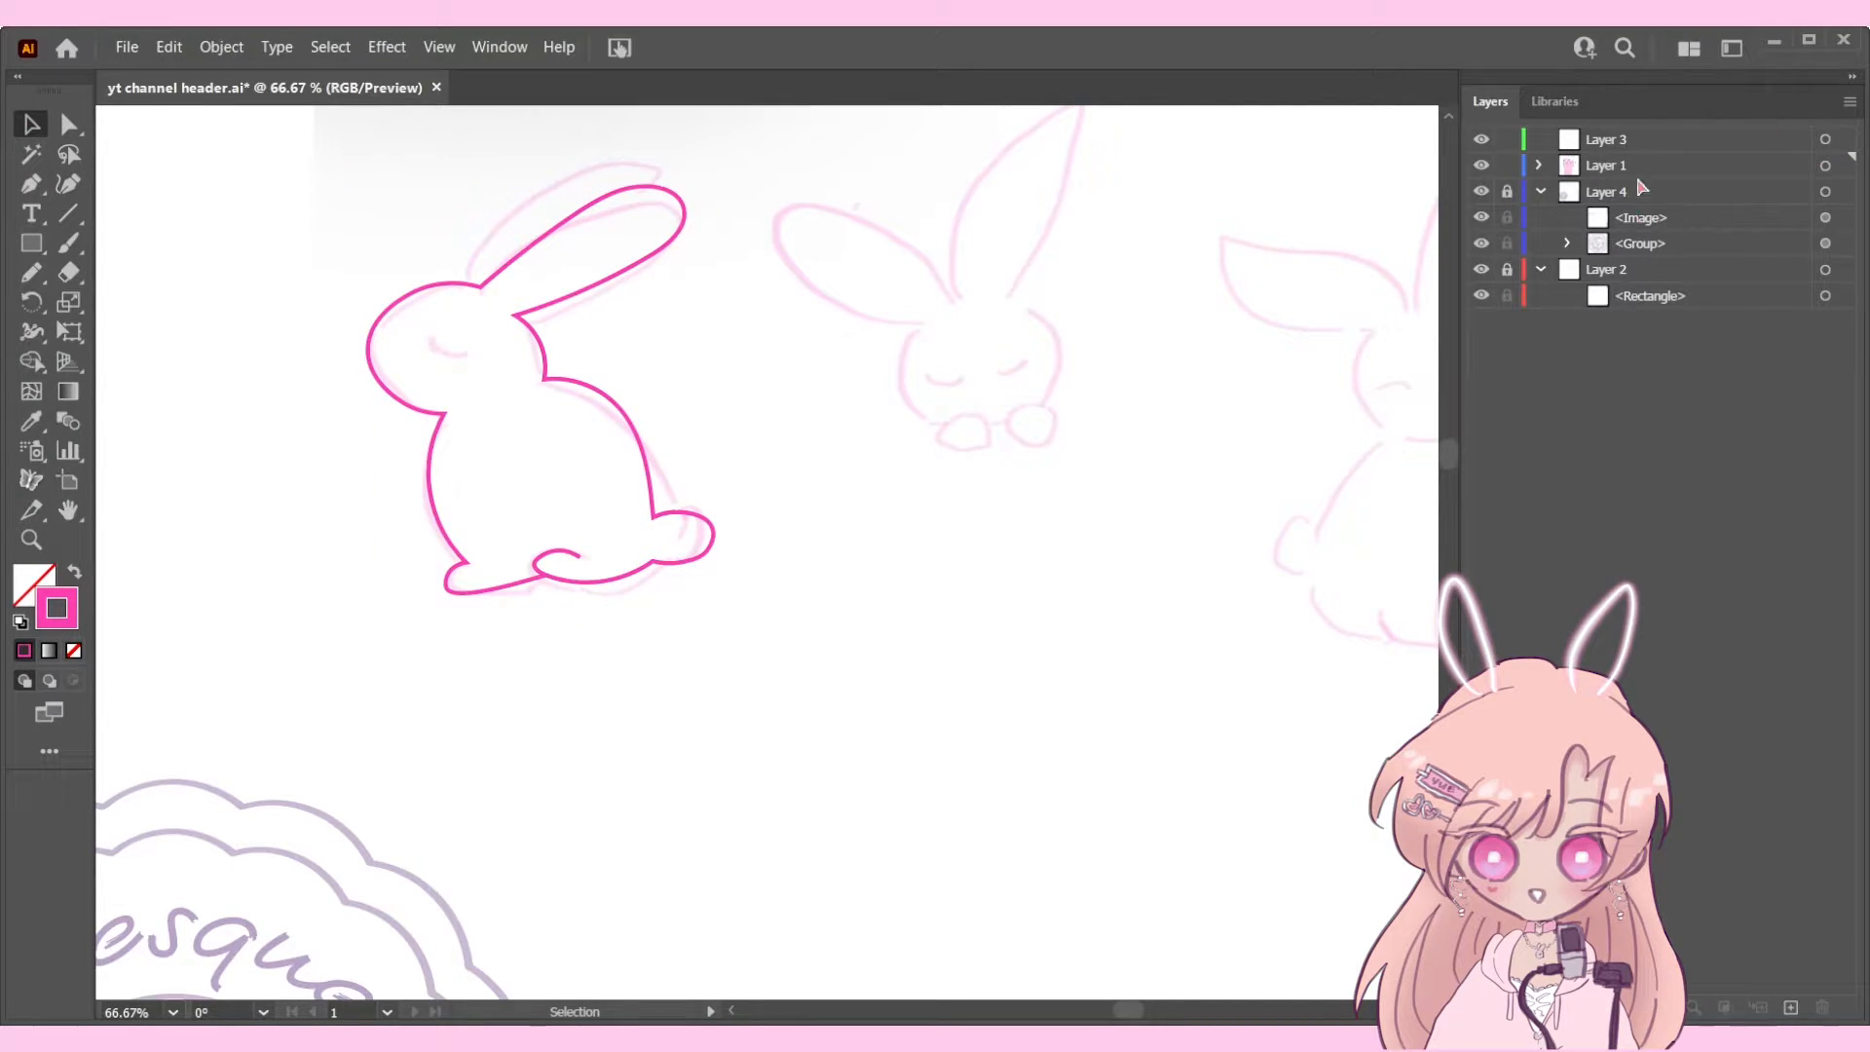
Step: Move the rabbit path from Layer 1 into Layer 3
click(557, 379)
click(1540, 166)
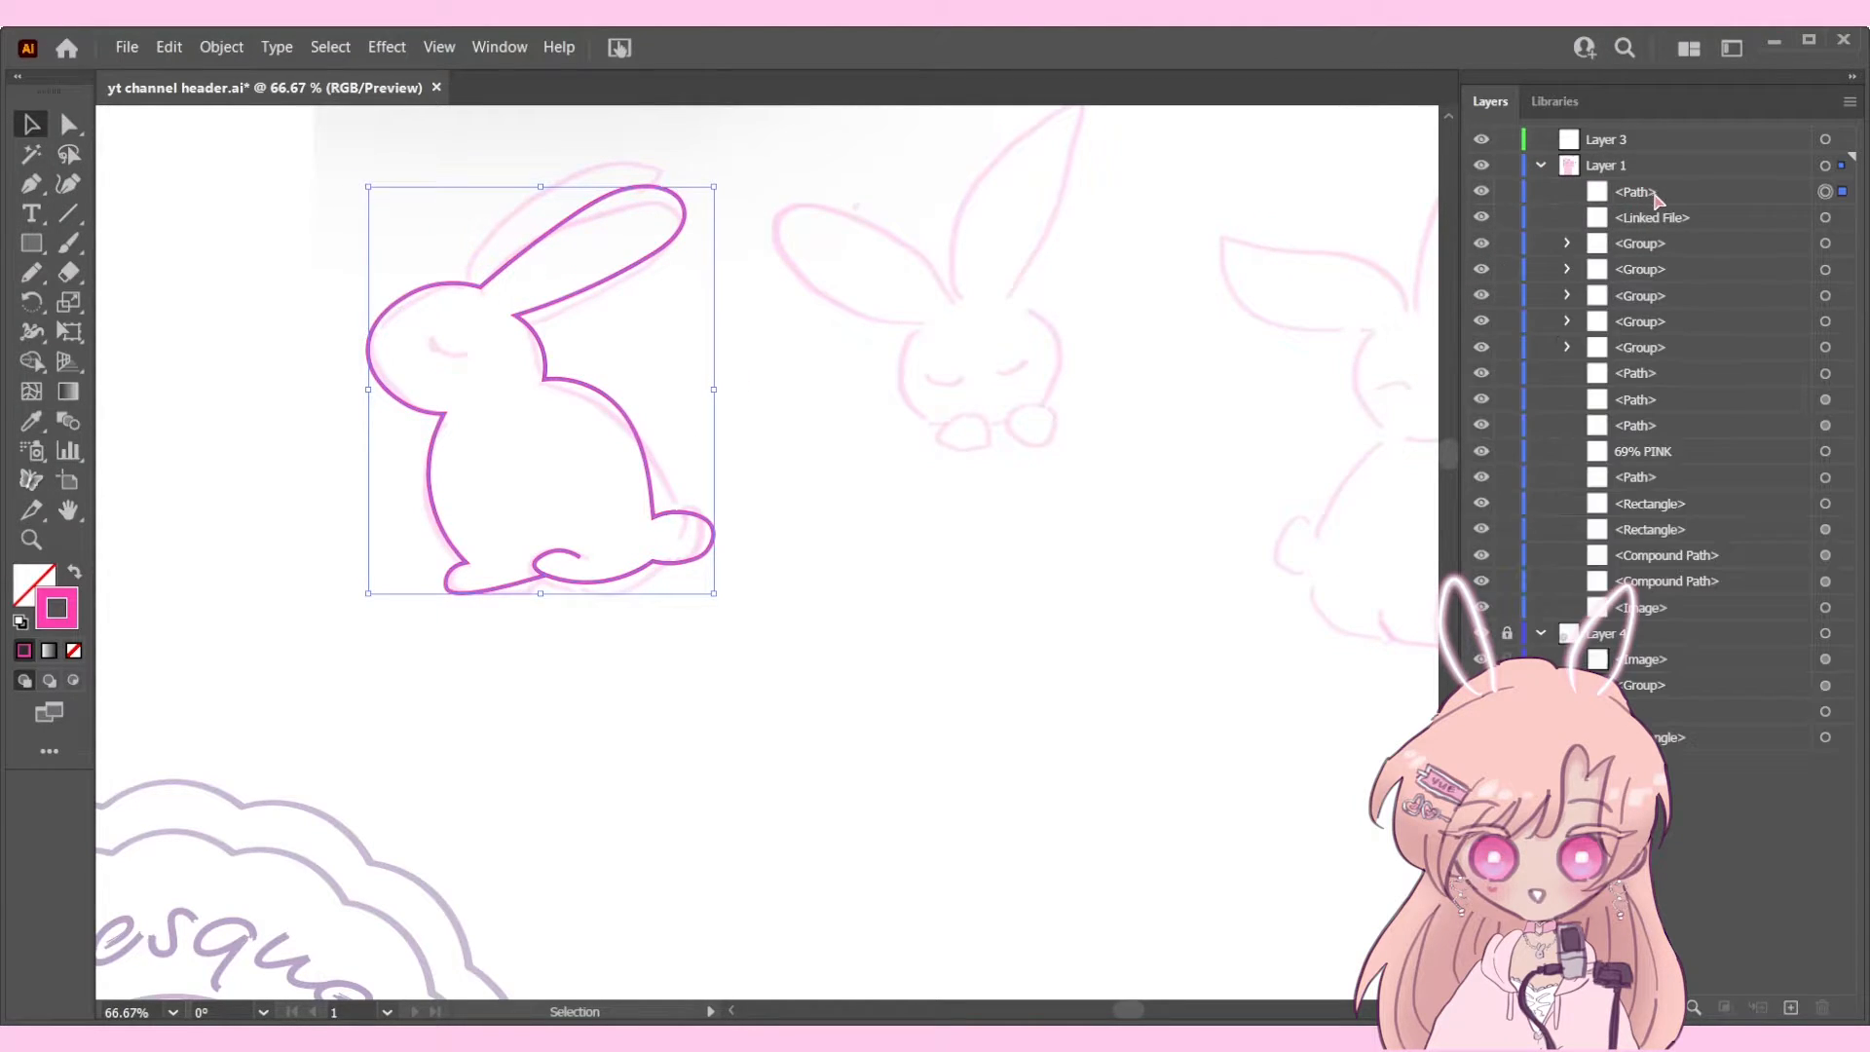
drag(1650, 140, 1653, 138)
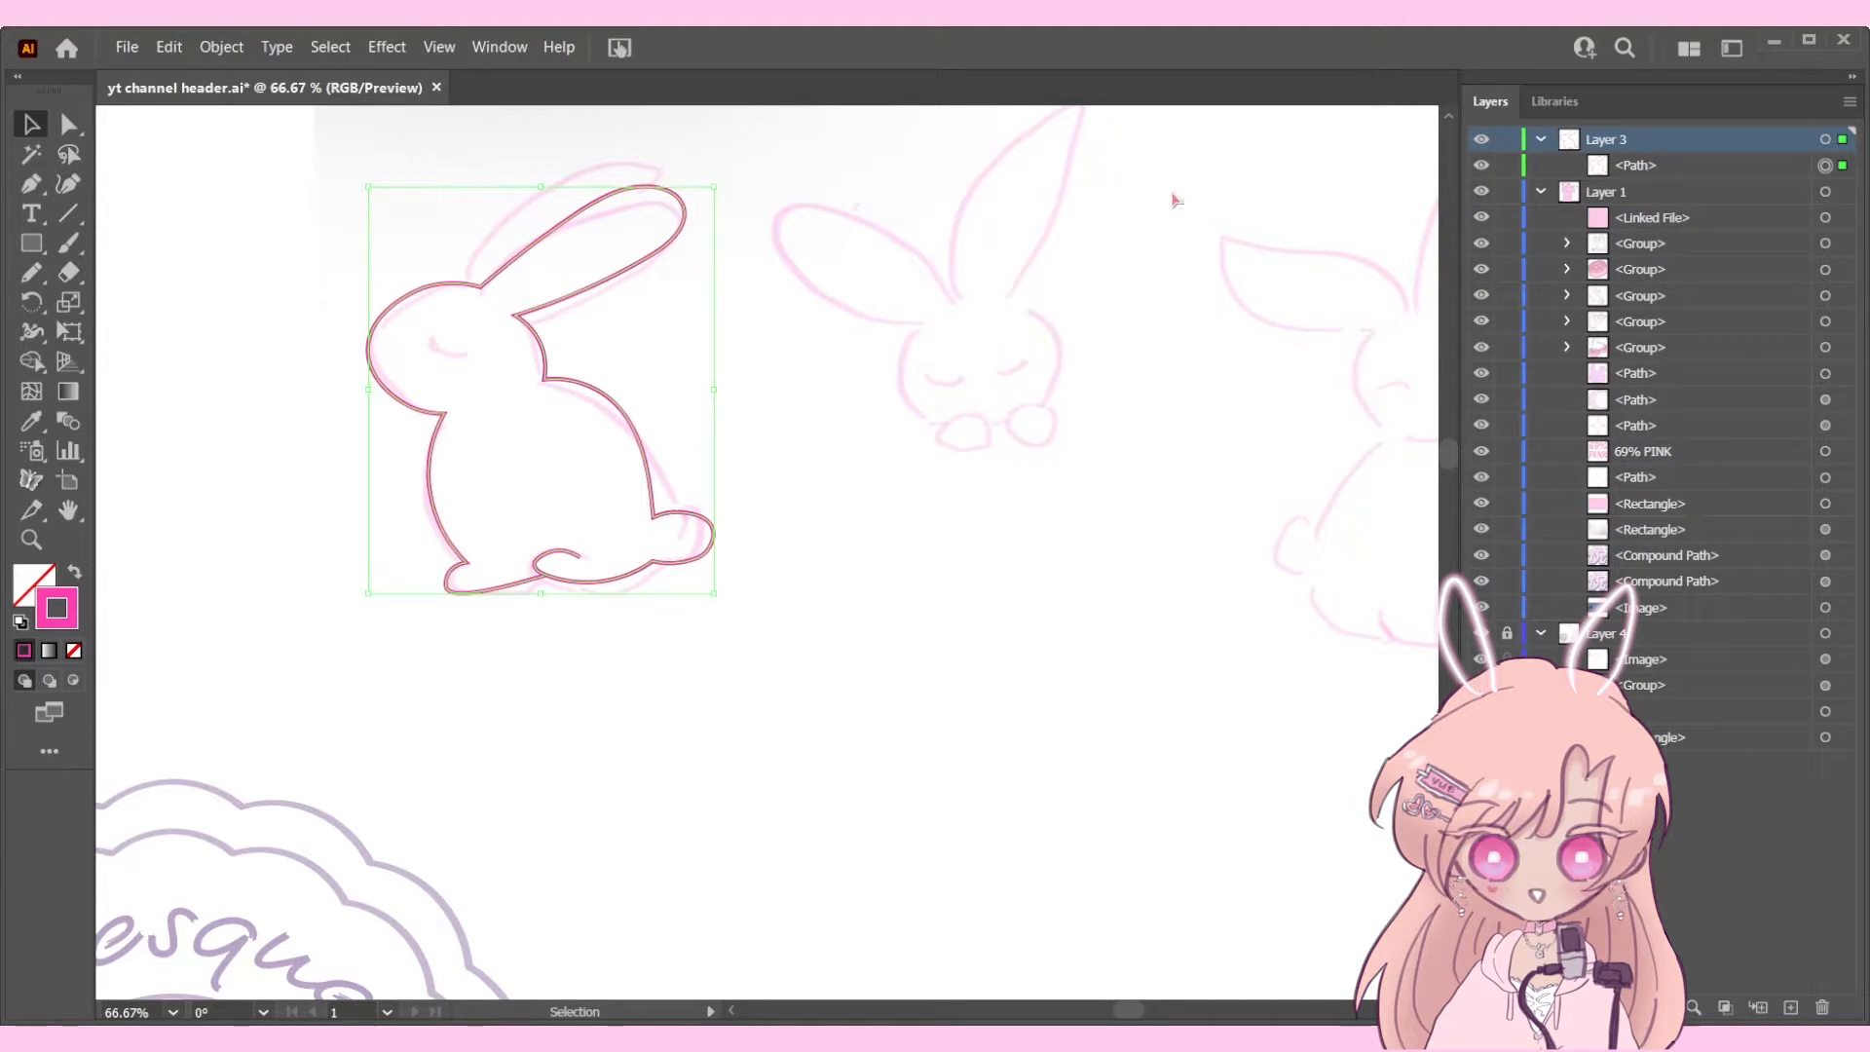
Step: Fill the rabbit shape with a medium pink
key(x)
click(1397, 323)
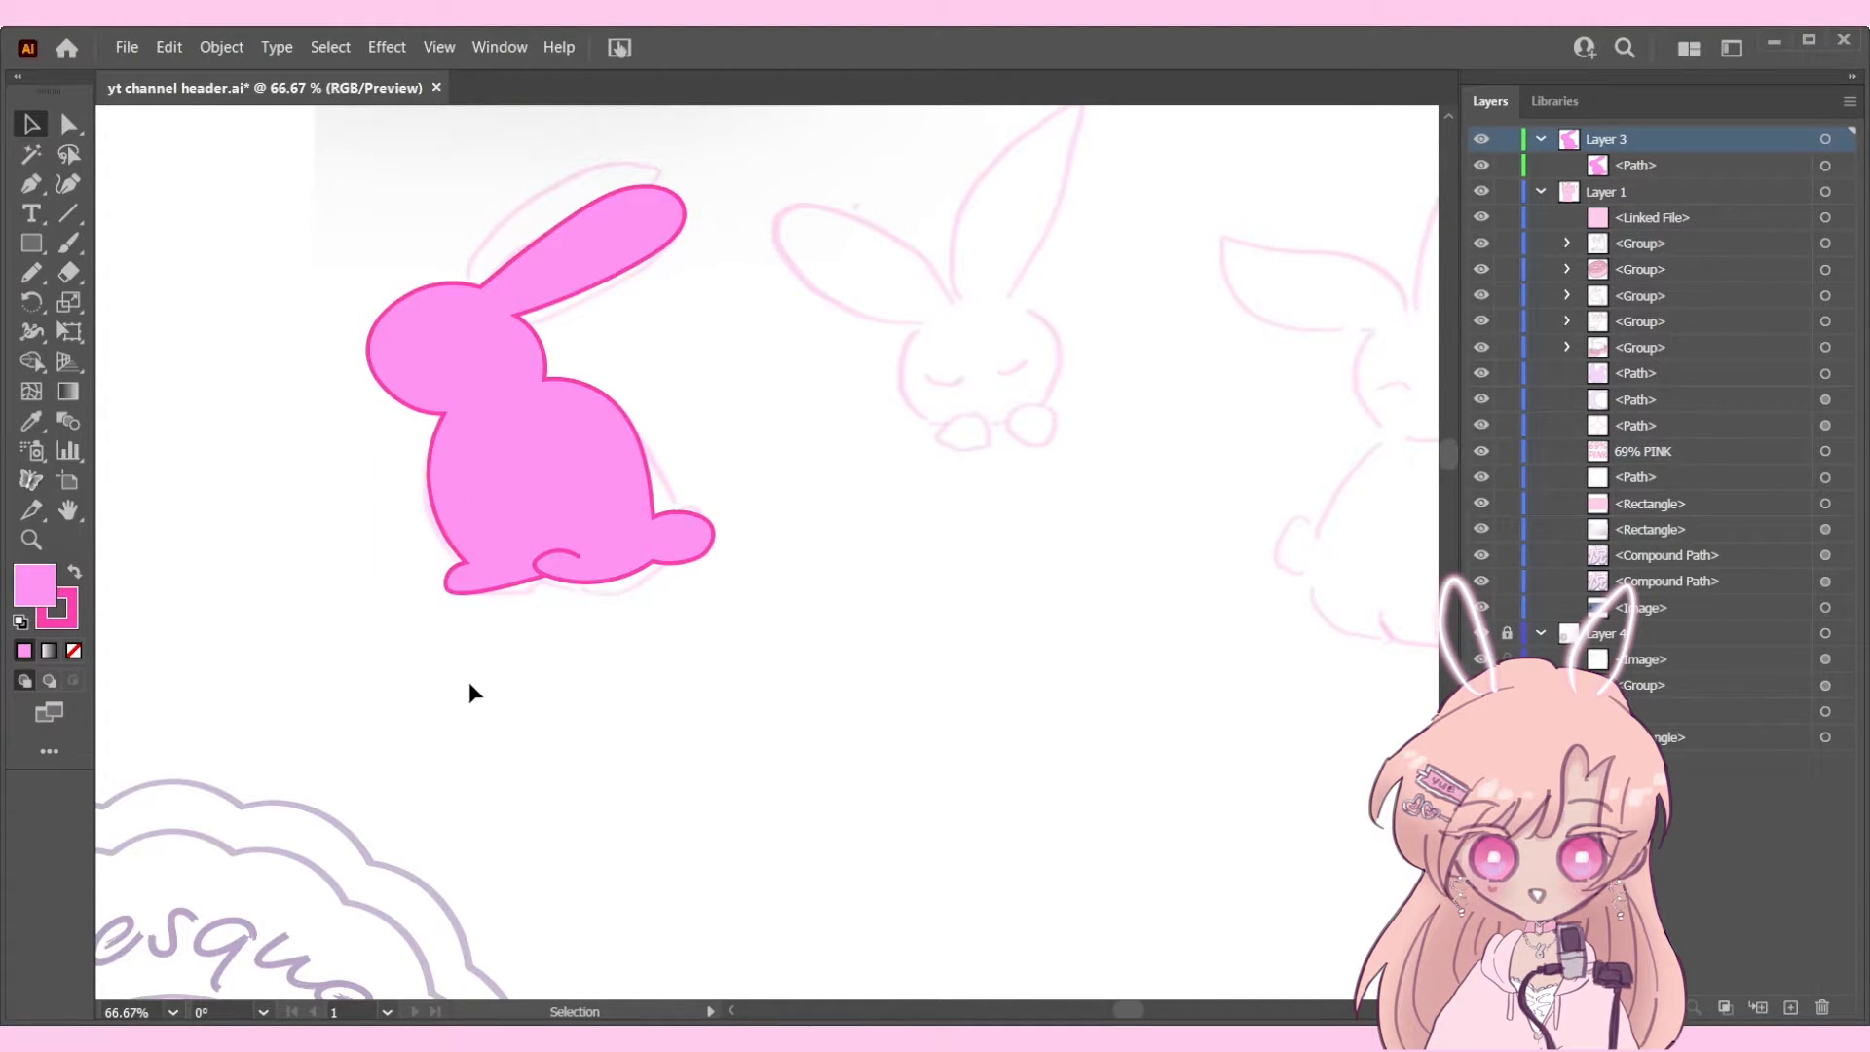
click(67, 184)
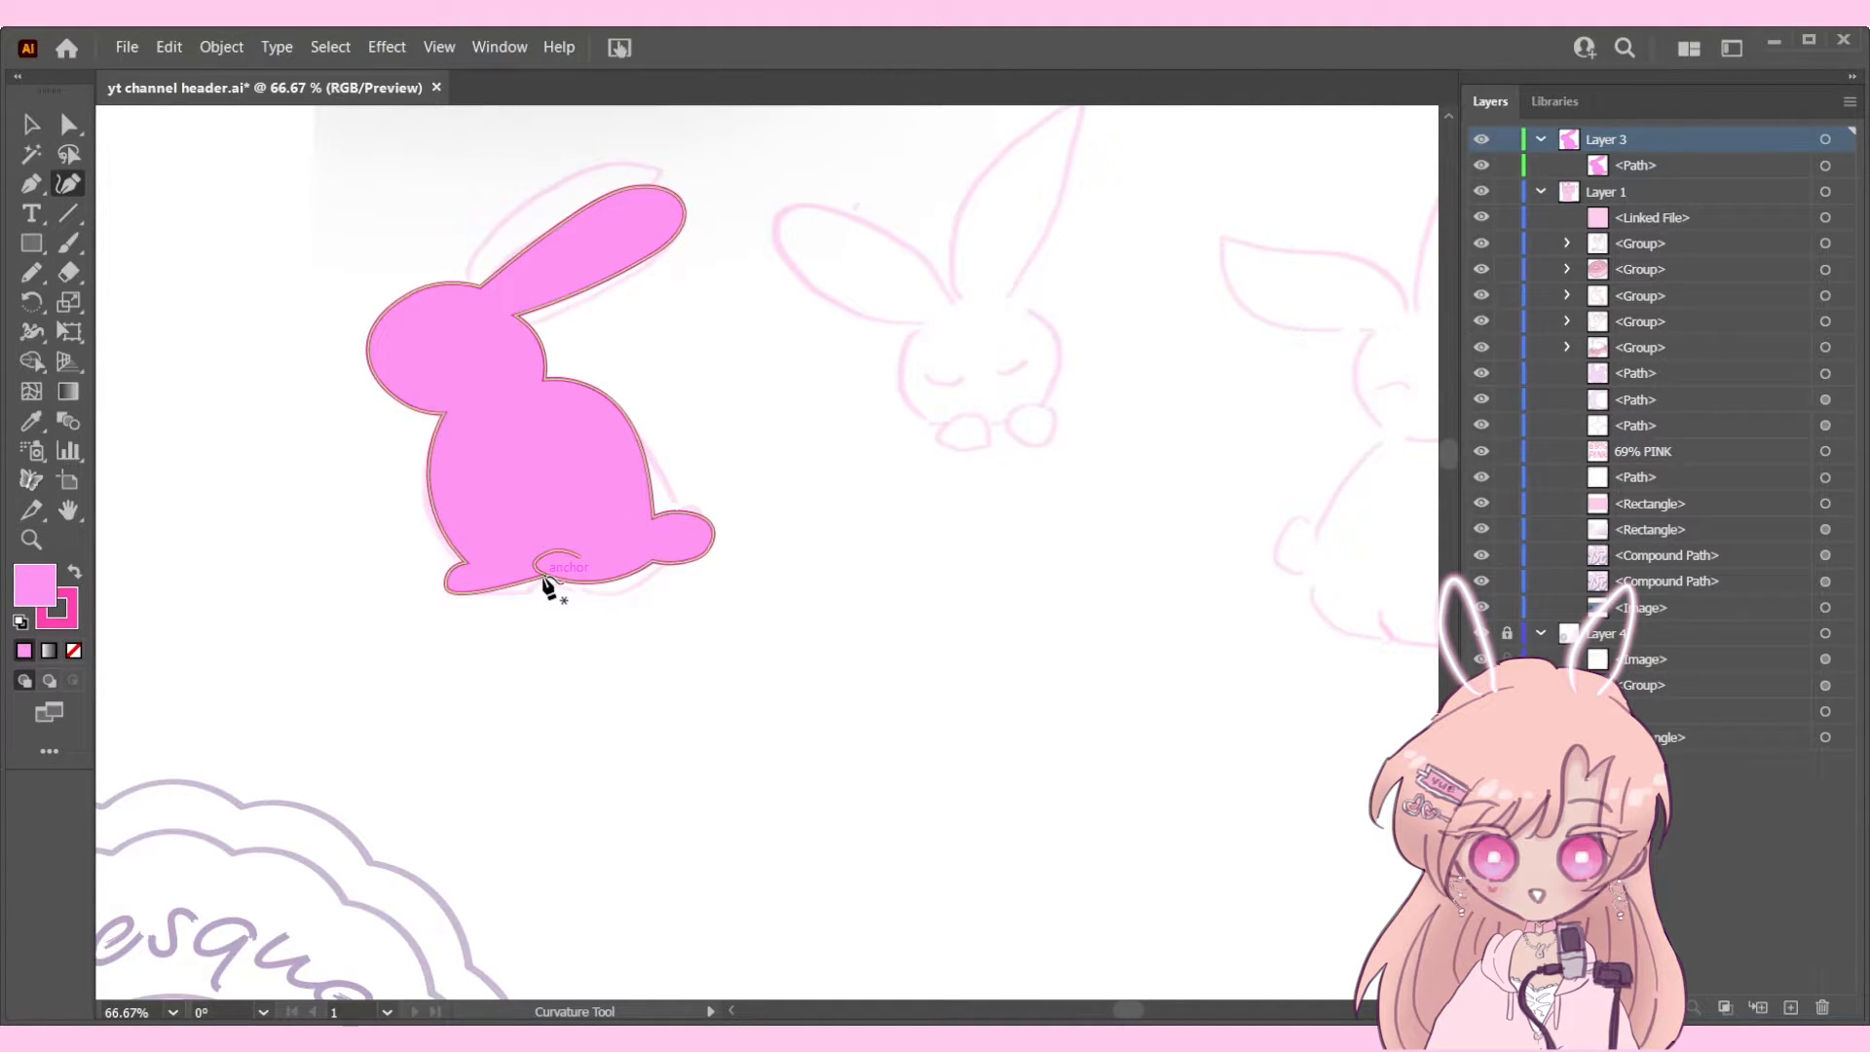
click(39, 129)
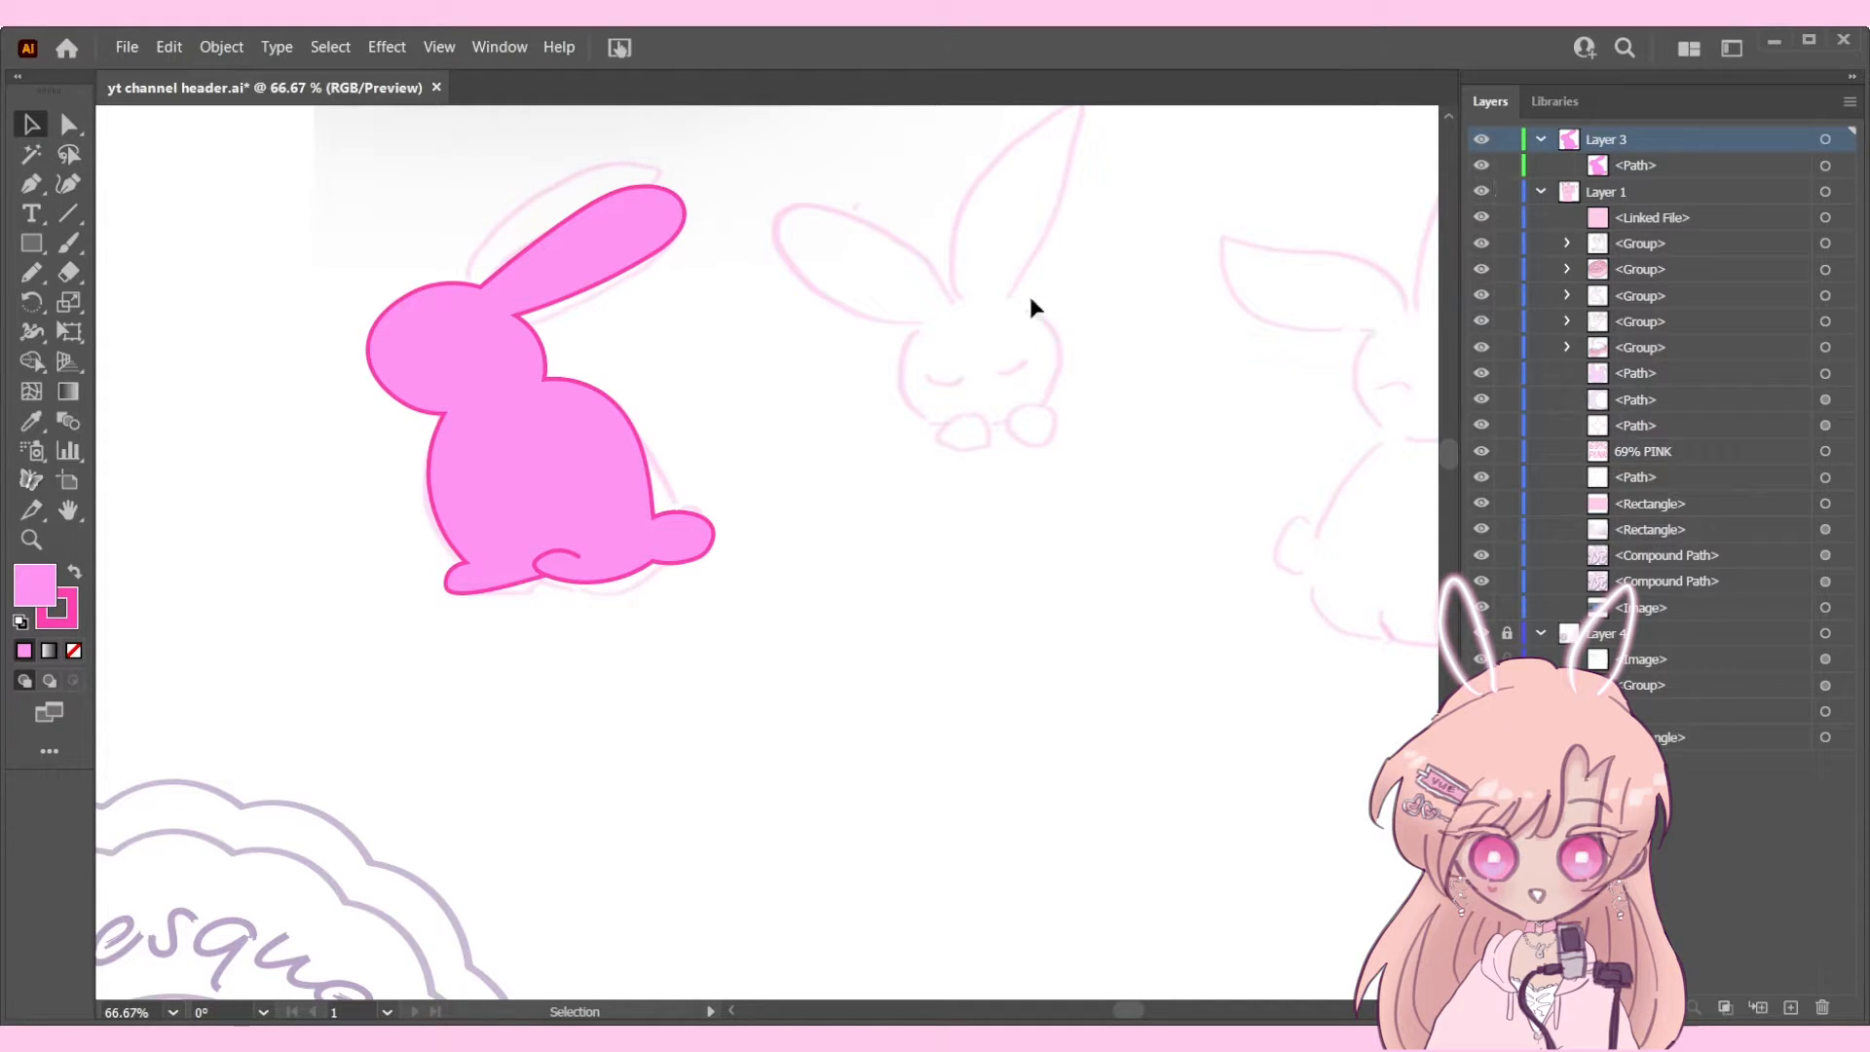
Step: Duplicate the rabbit path within Layer 3 and make the front copy an outline with no fill
click(1740, 164)
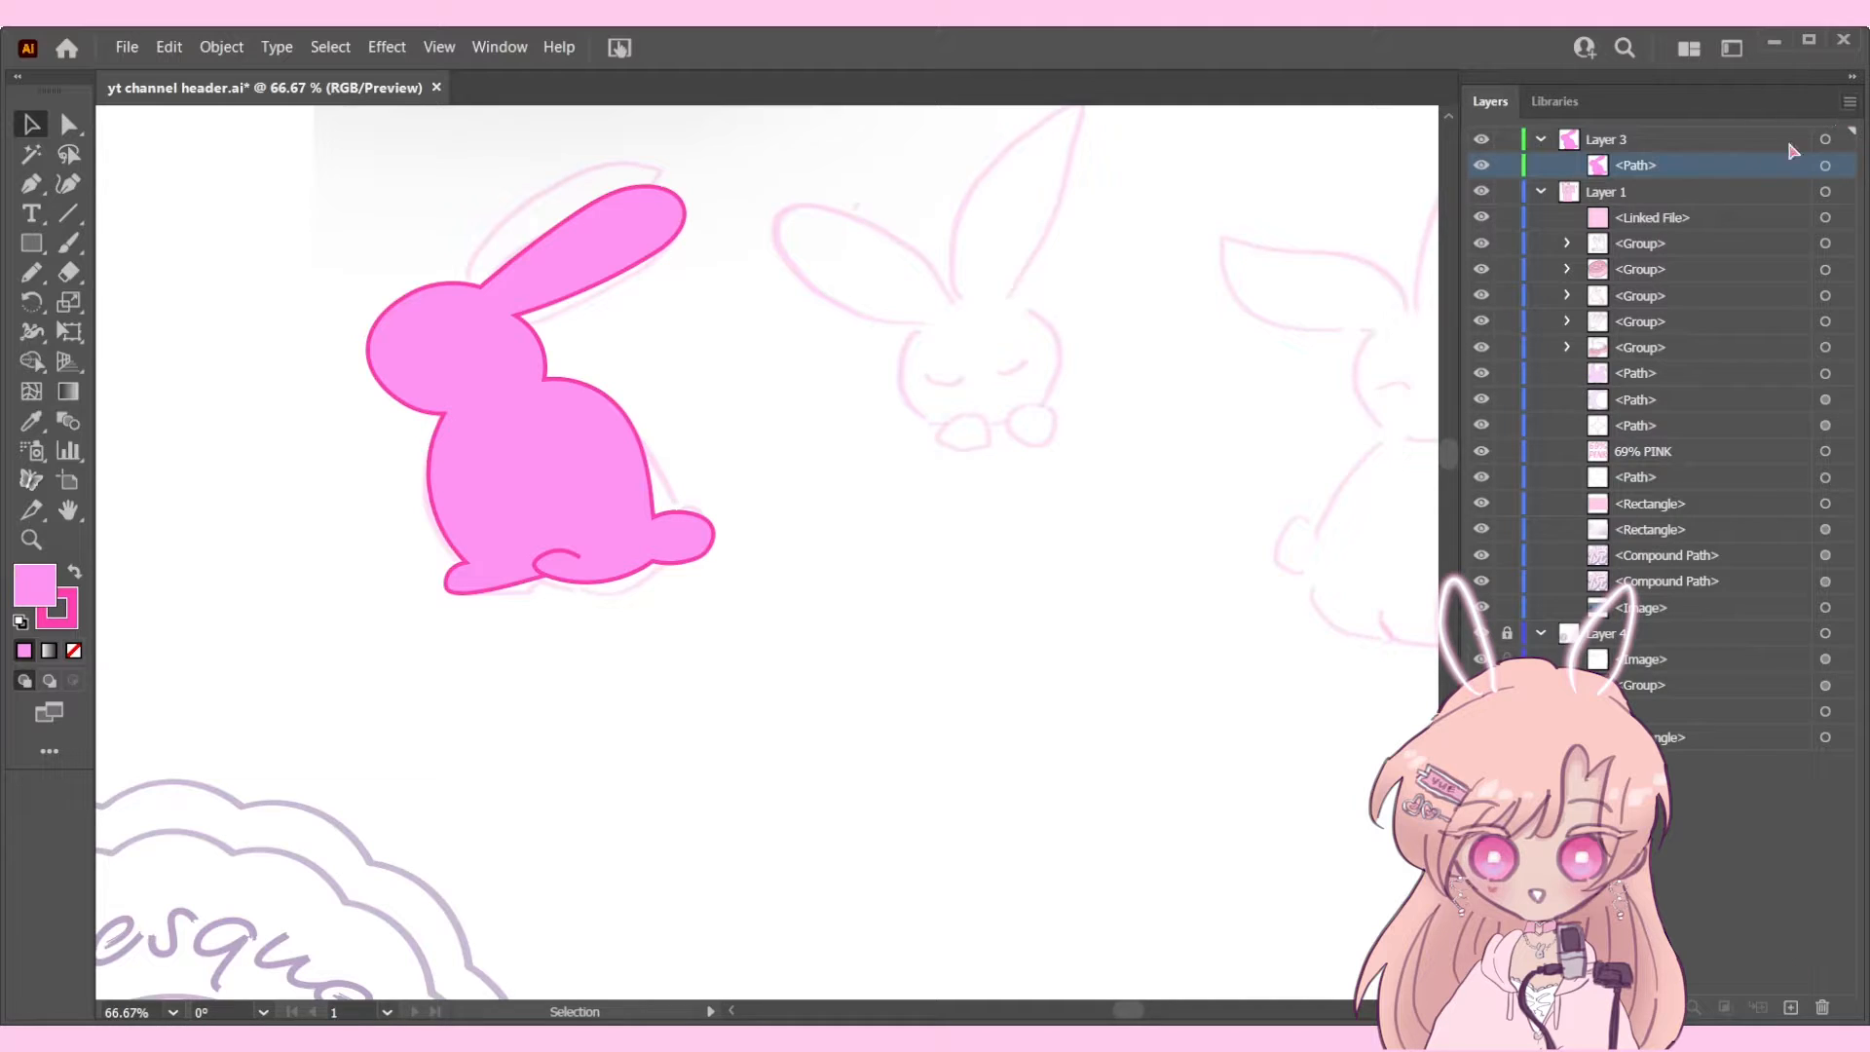
key(ctrl+z)
click(1825, 191)
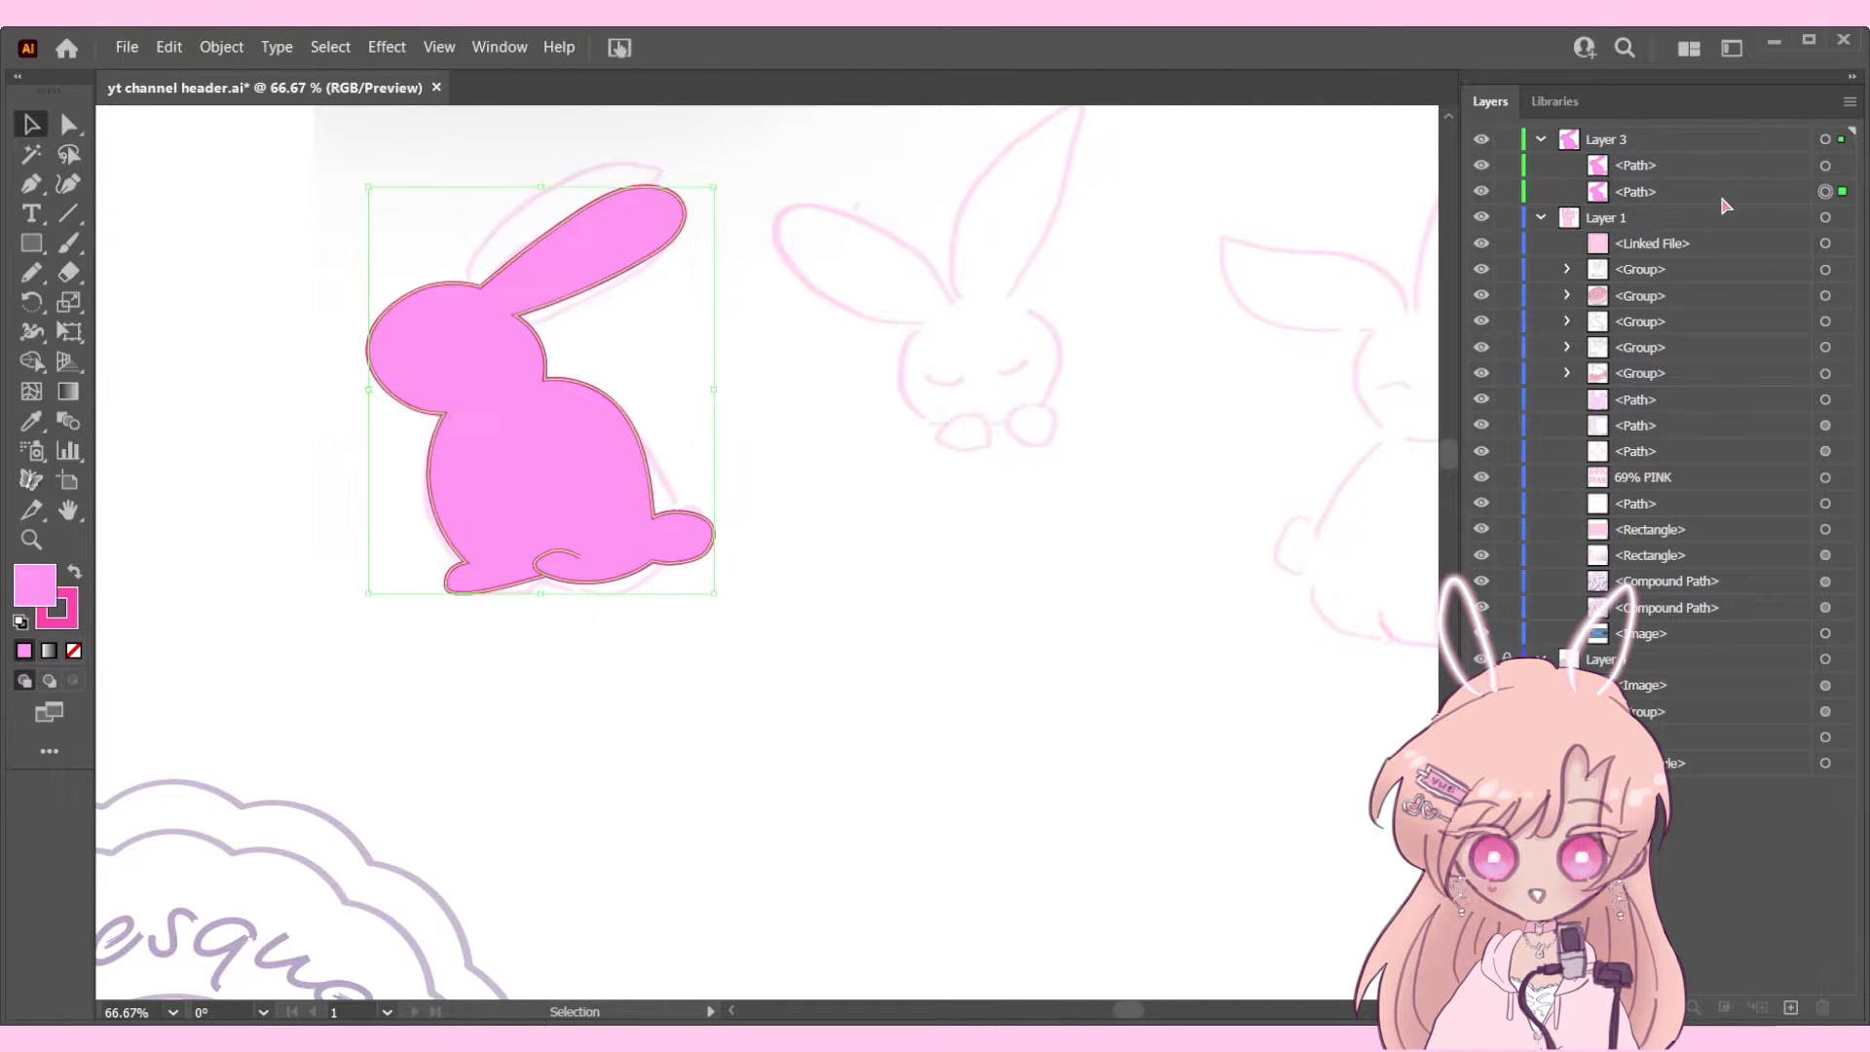
key(ctrl+bracketright)
key(slash)
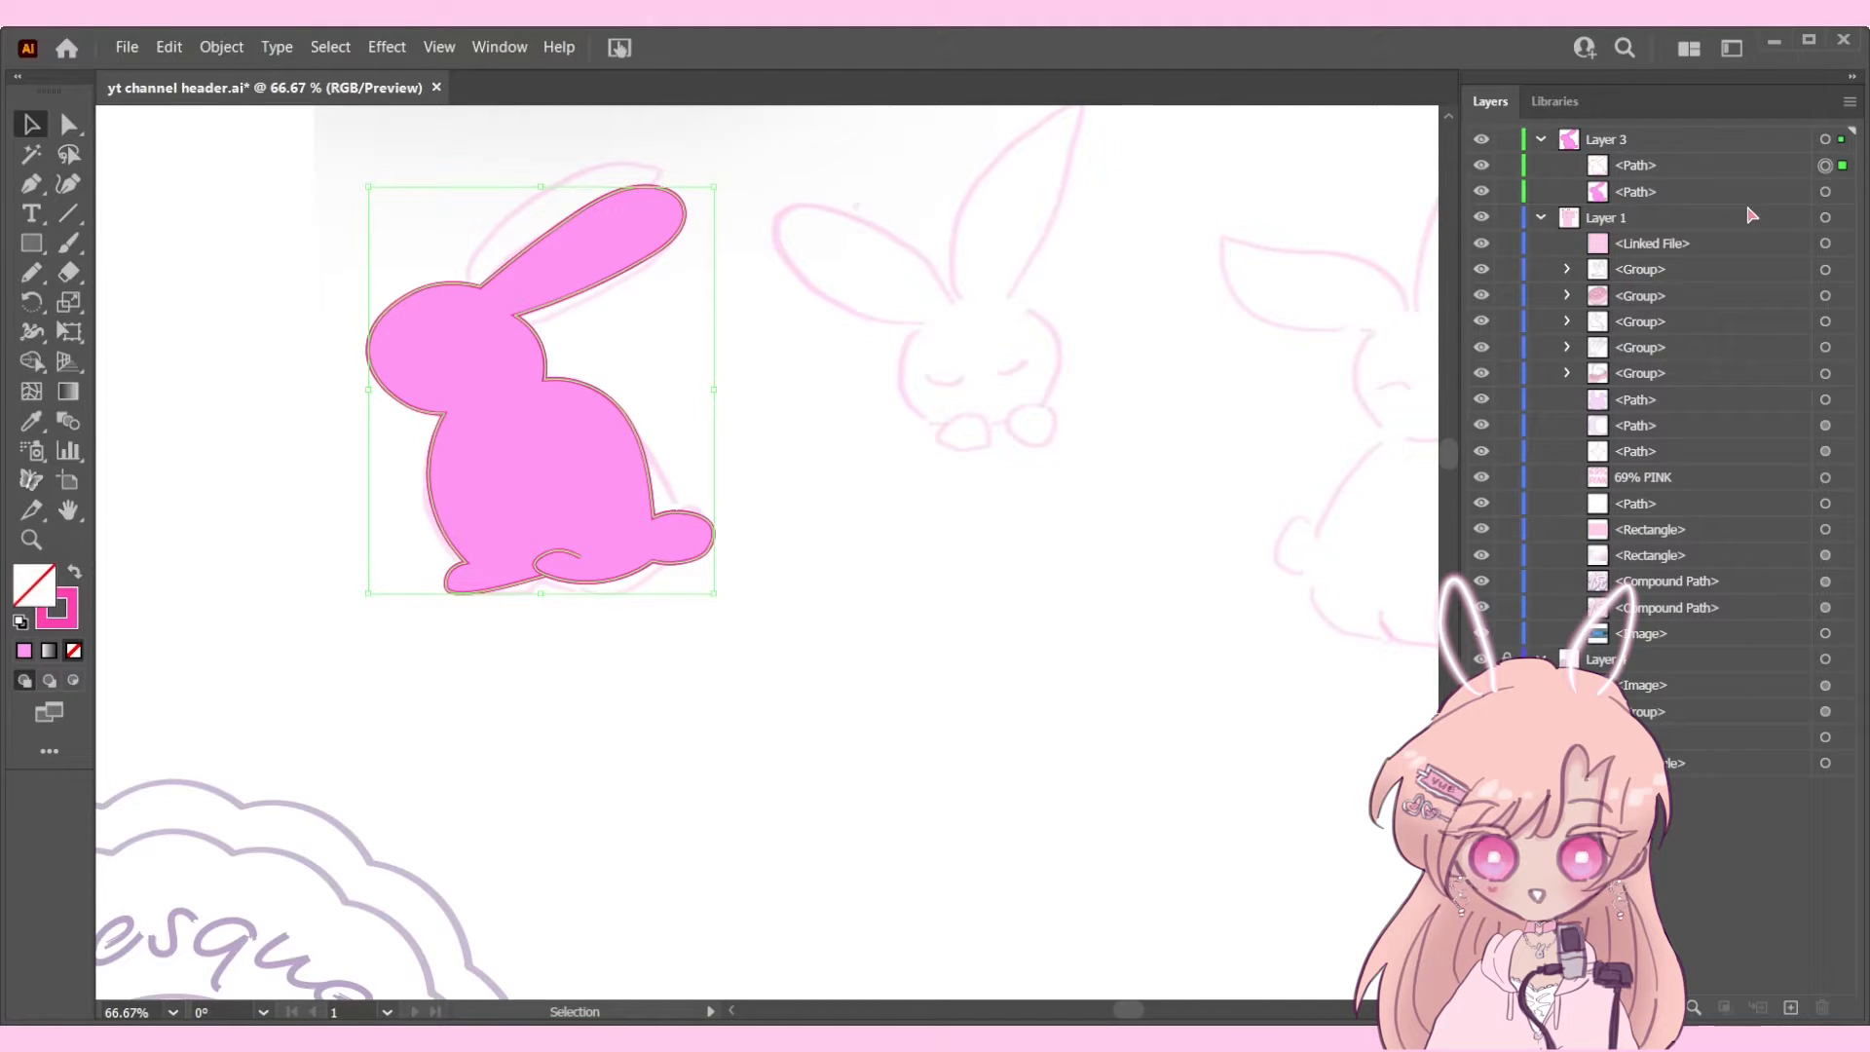
Step: Change the fill of the lower rabbit path in Layer 3 to a very pale pink
click(1826, 192)
key(i)
click(1283, 327)
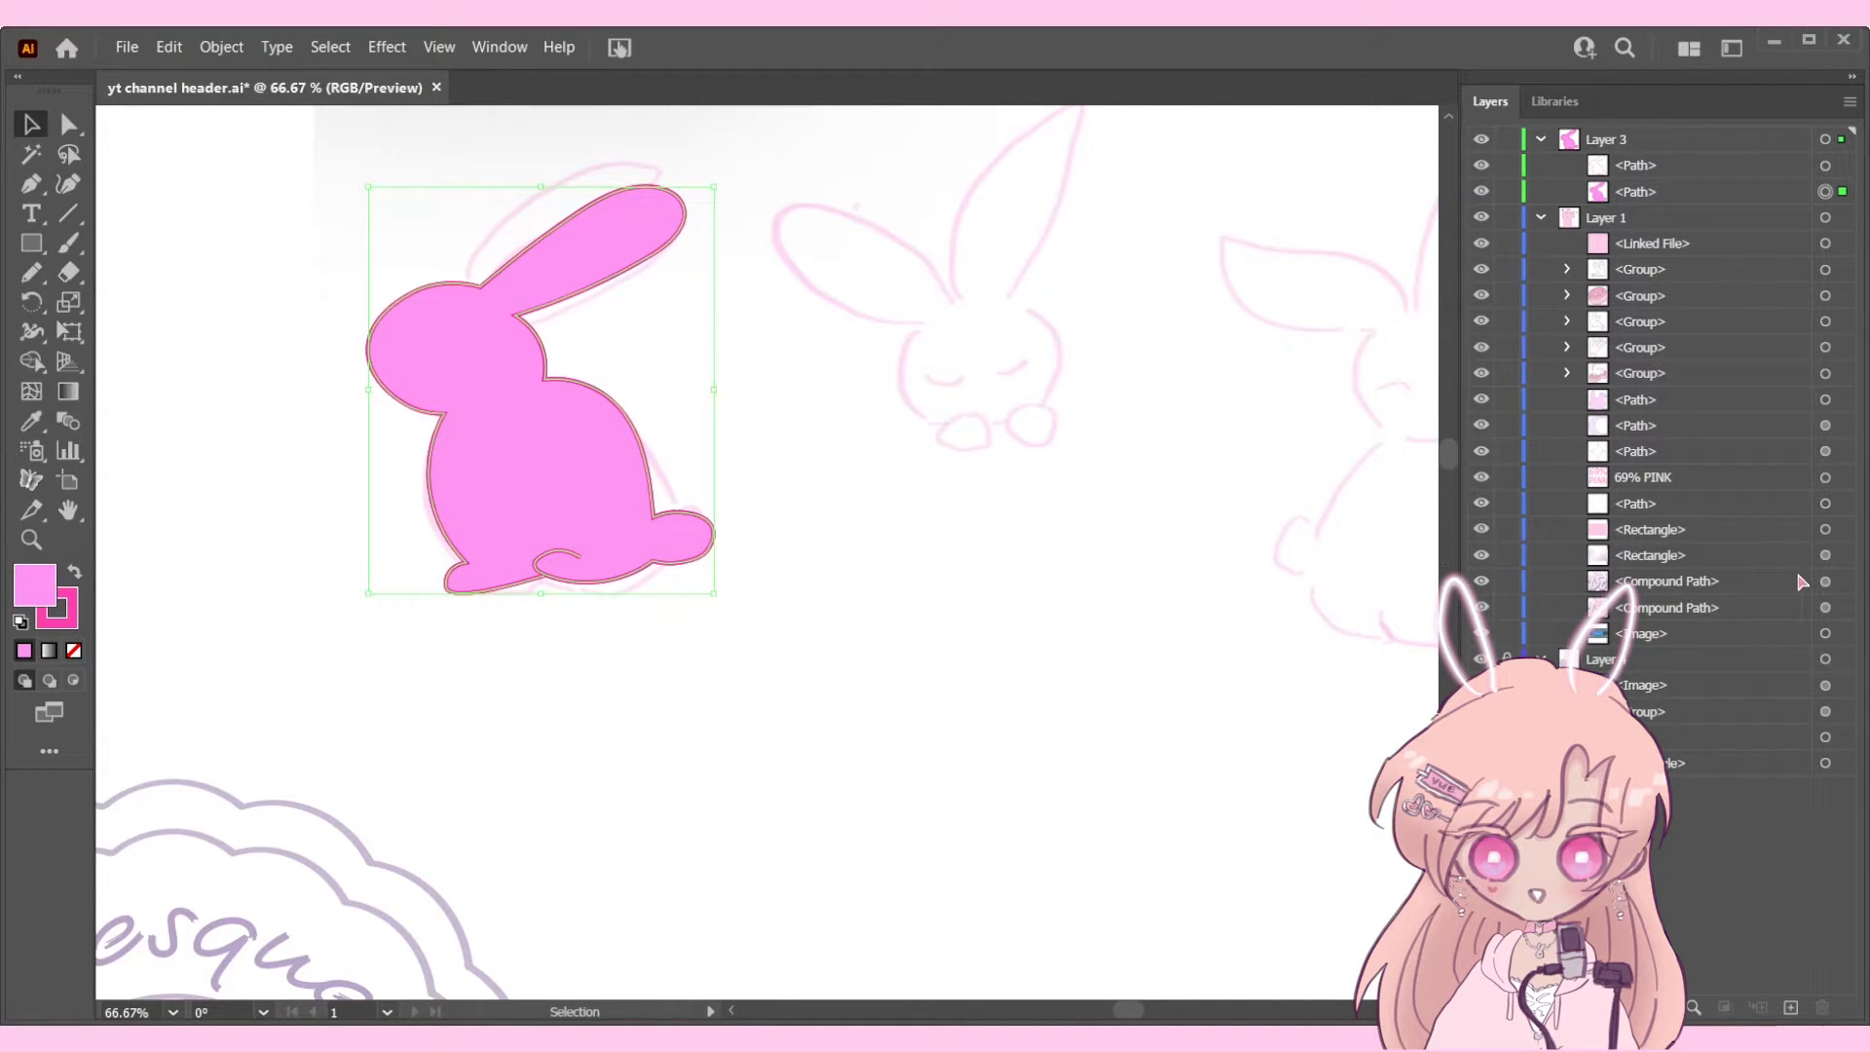
click(1290, 491)
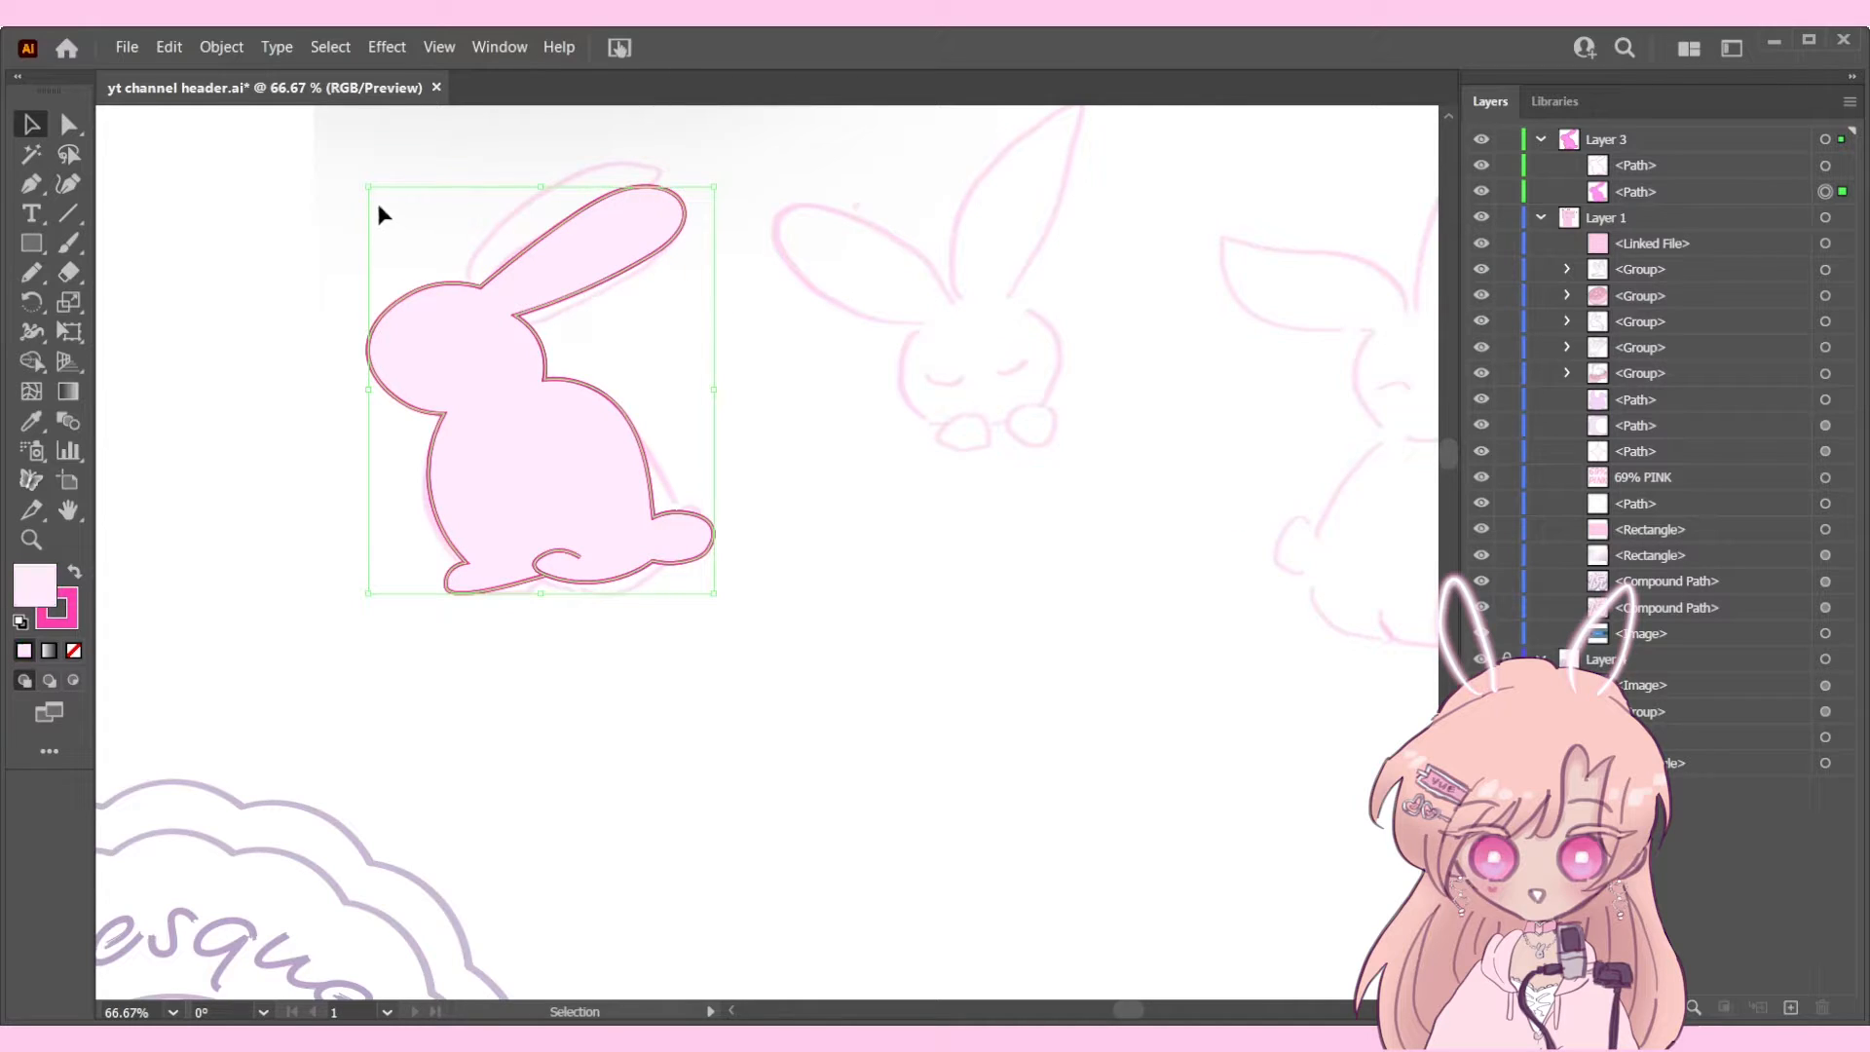
click(271, 173)
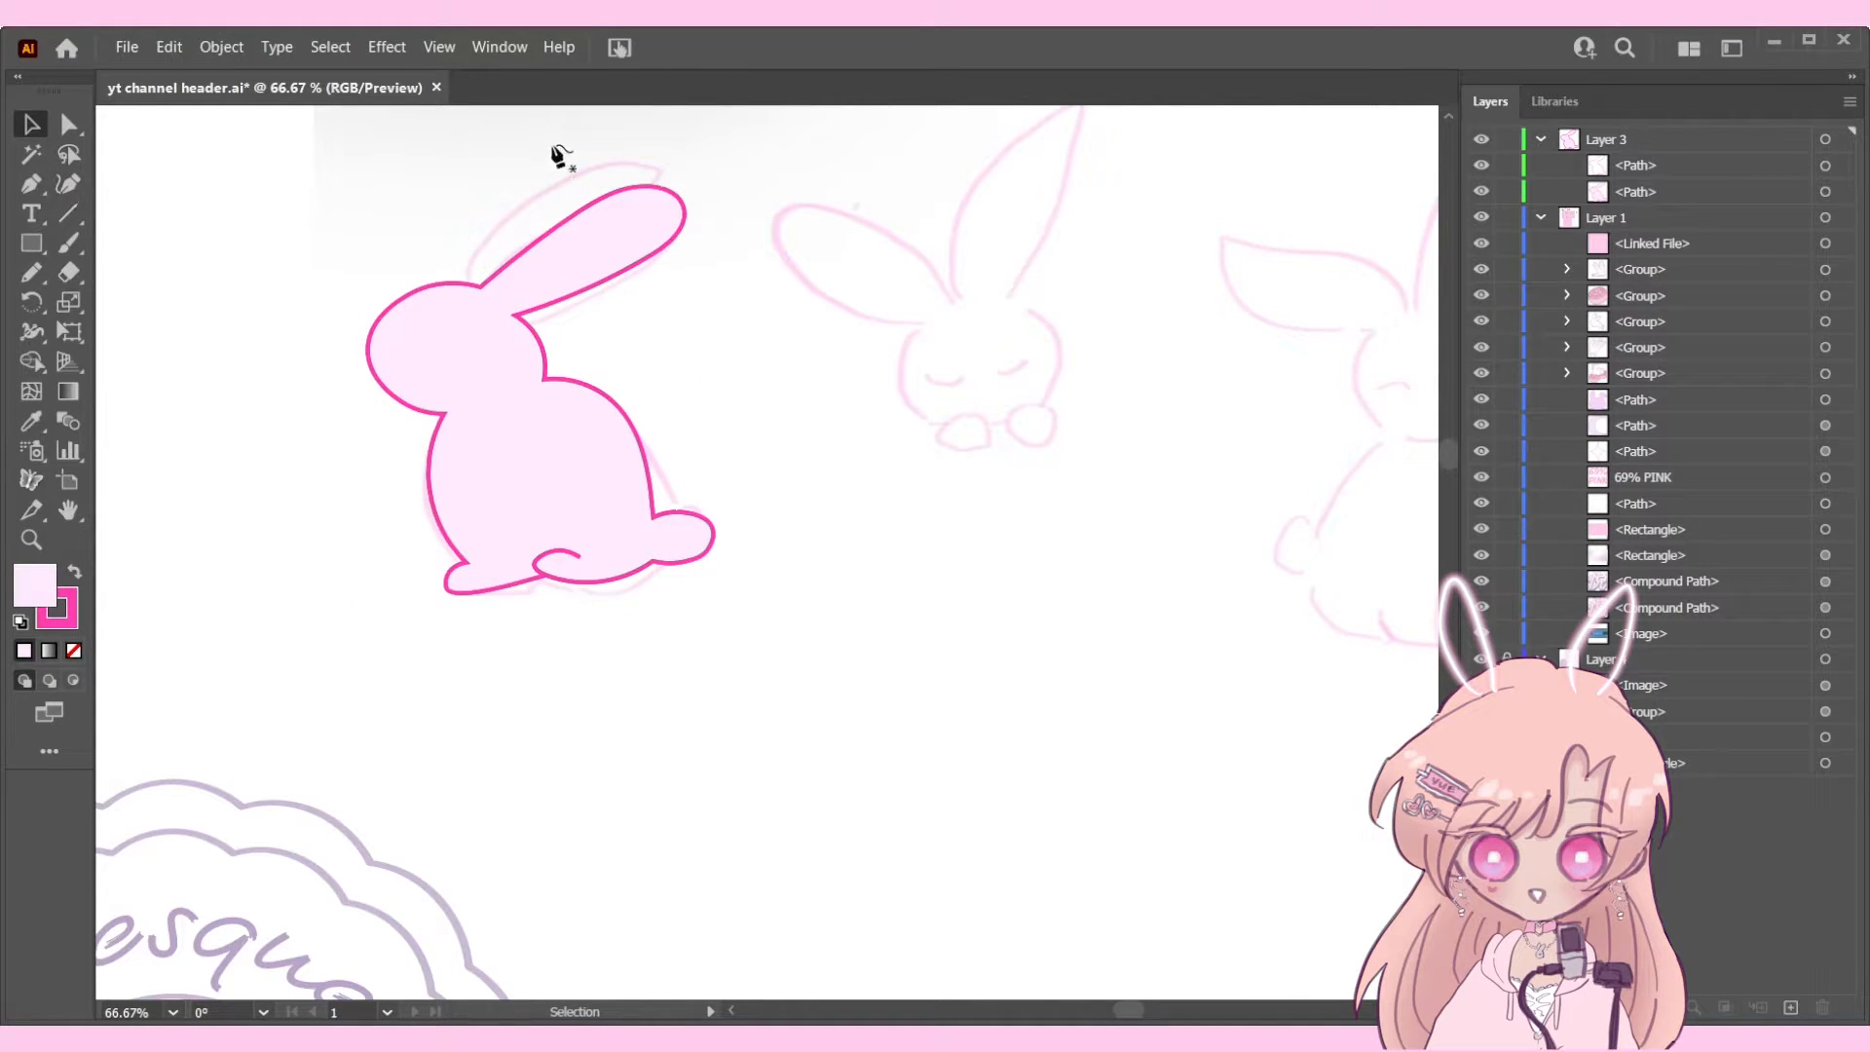
Step: Duplicate both rabbit paths in Layer 3 and move the copies together to the empty area below the original rabbit
key(shift+grave)
click(1708, 168)
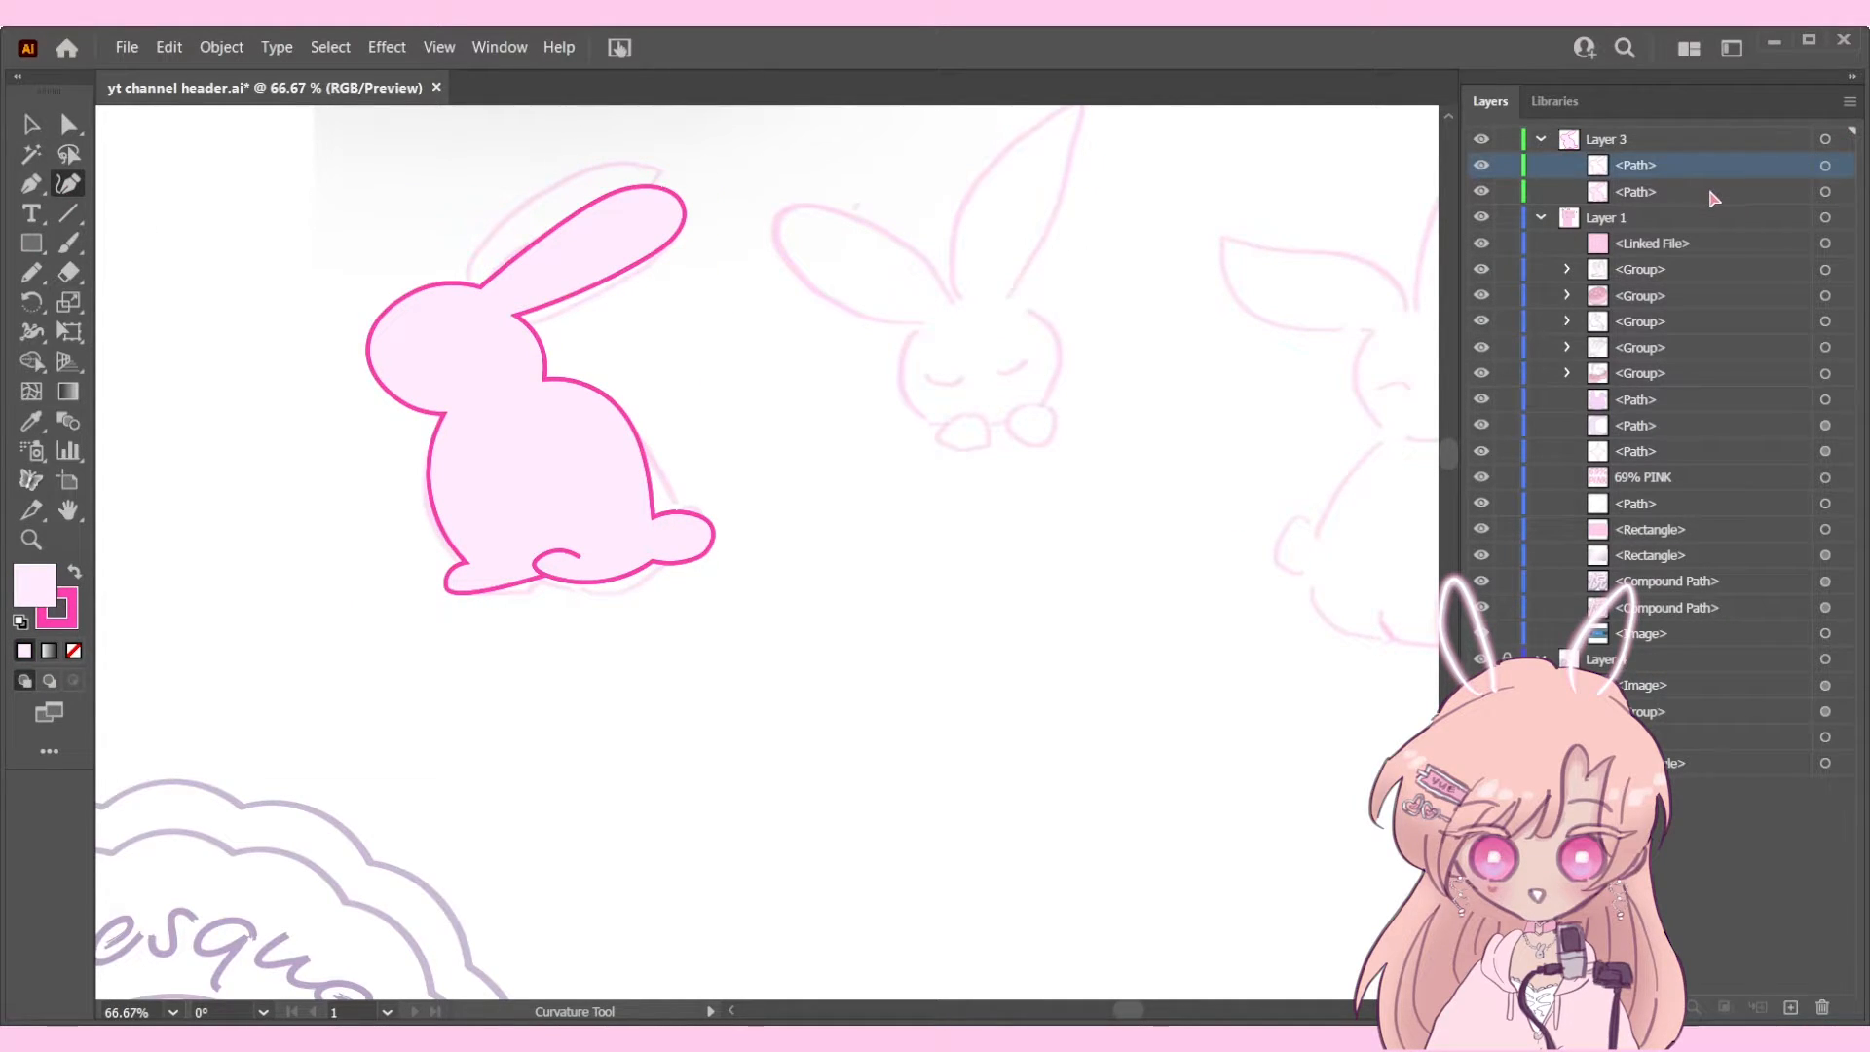
shift+click(1709, 191)
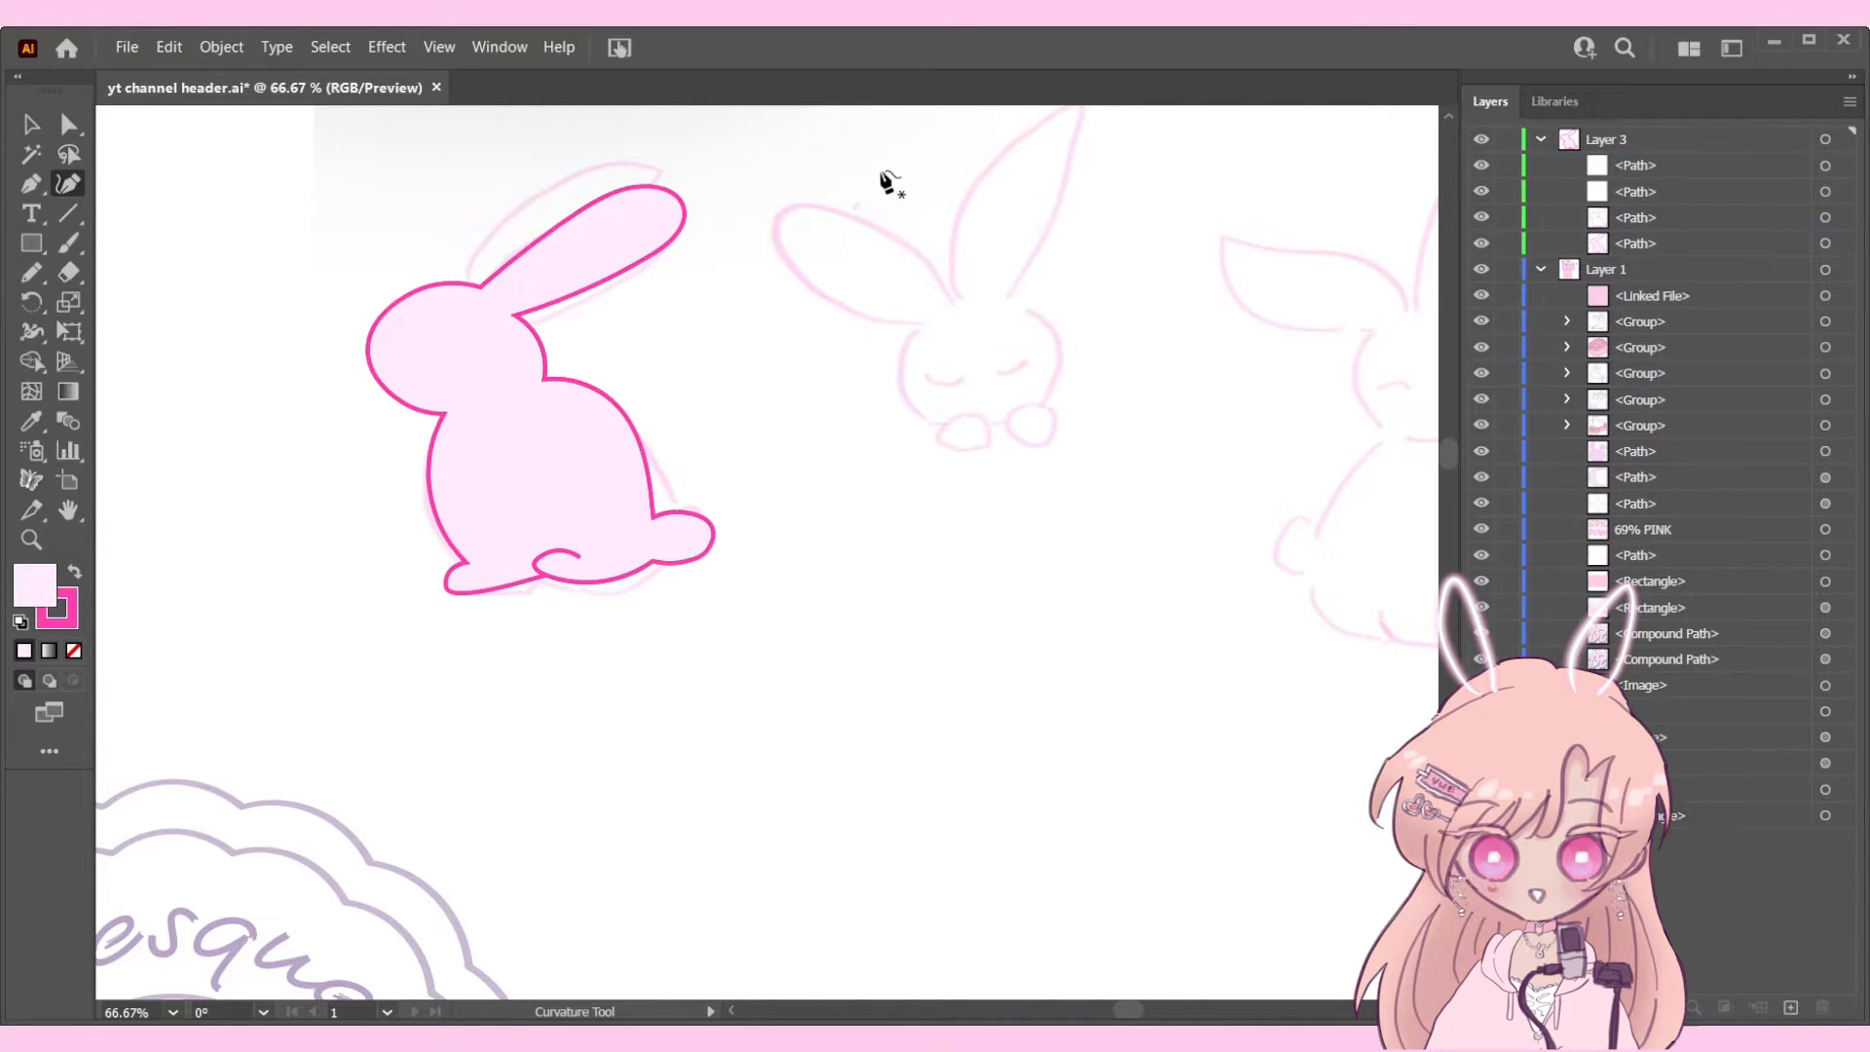
key(v)
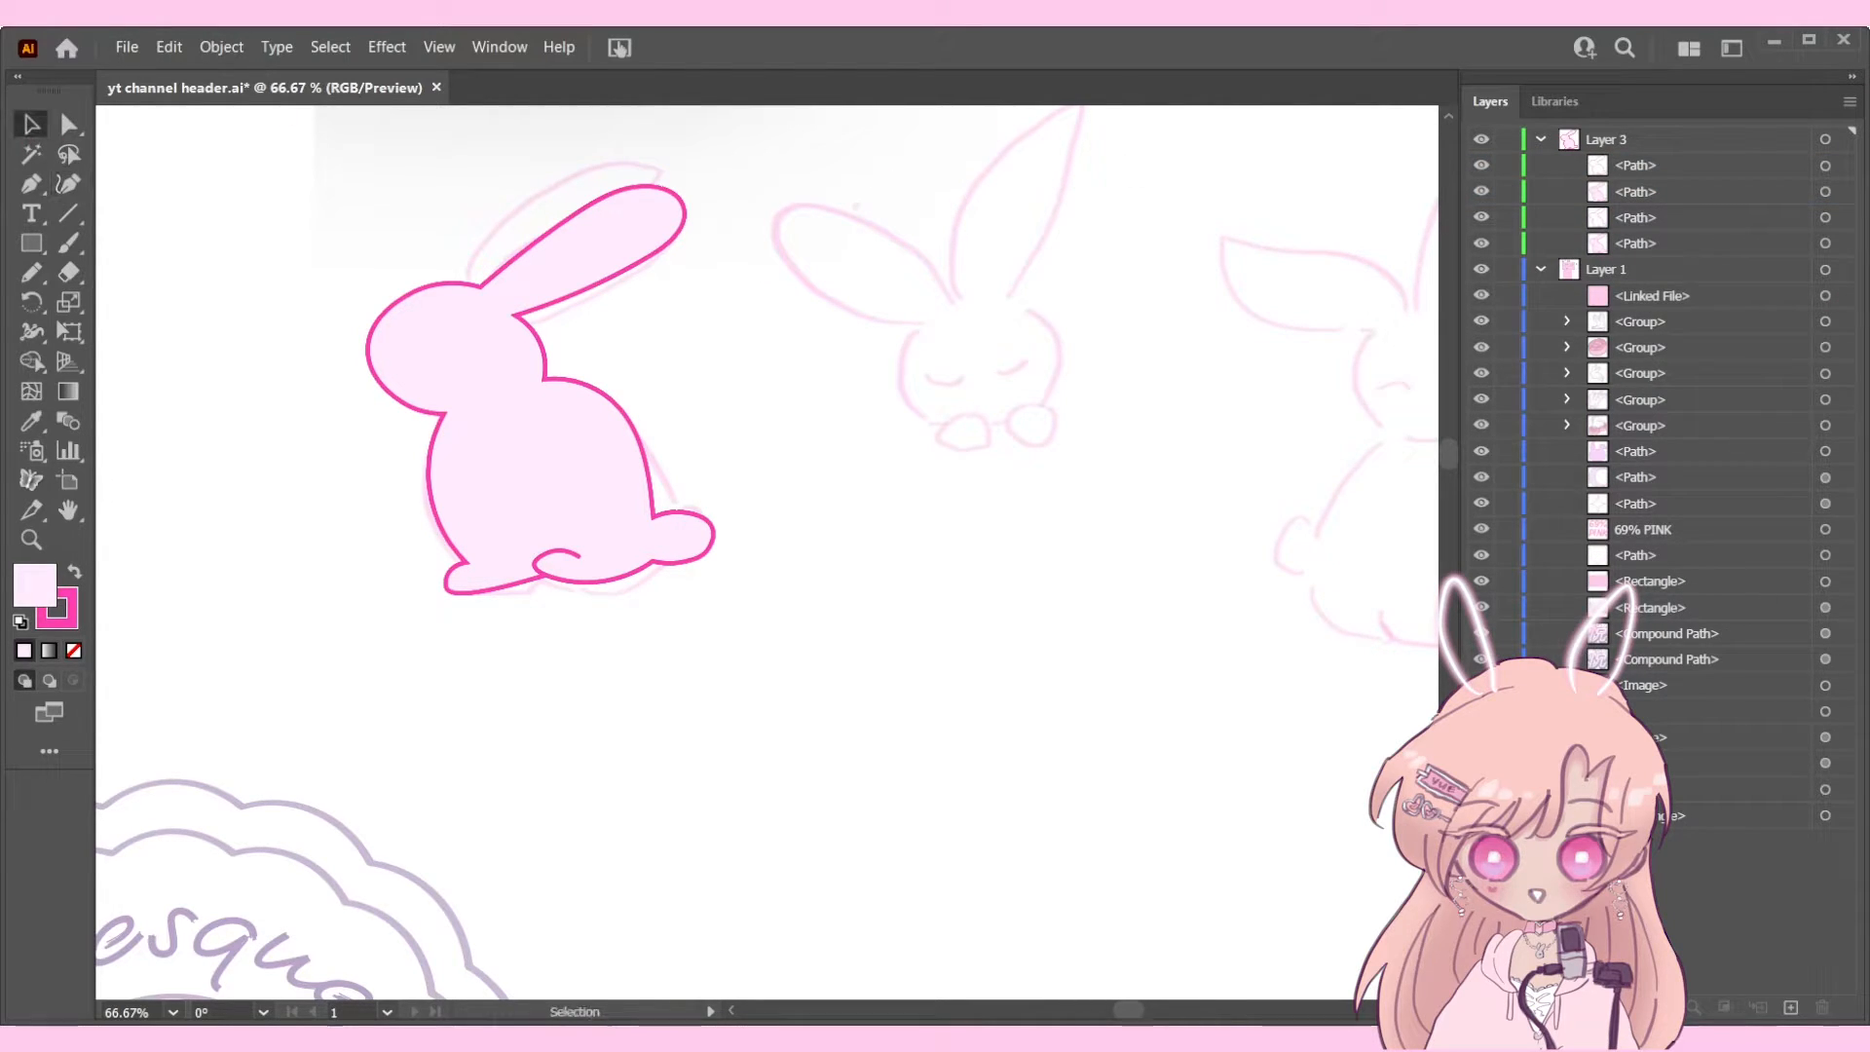
shift+click(1826, 191)
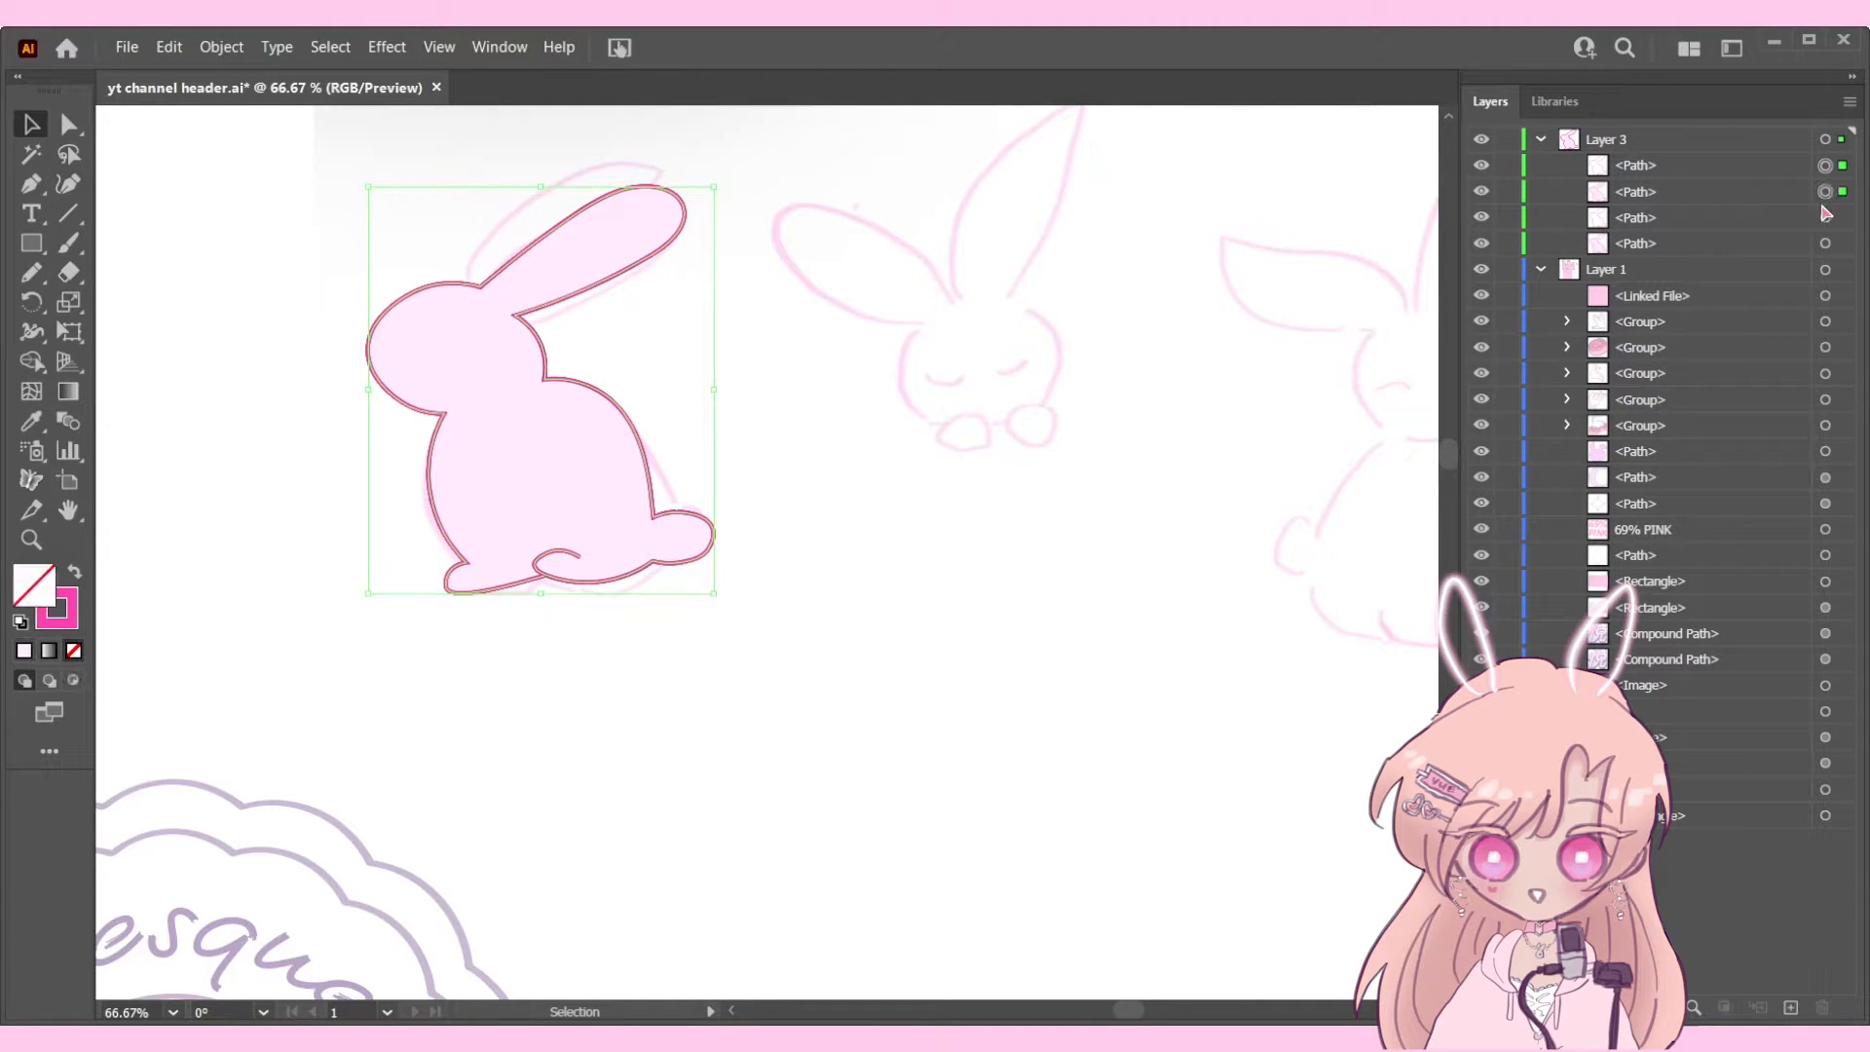
drag(437, 443, 661, 785)
drag(641, 600, 643, 604)
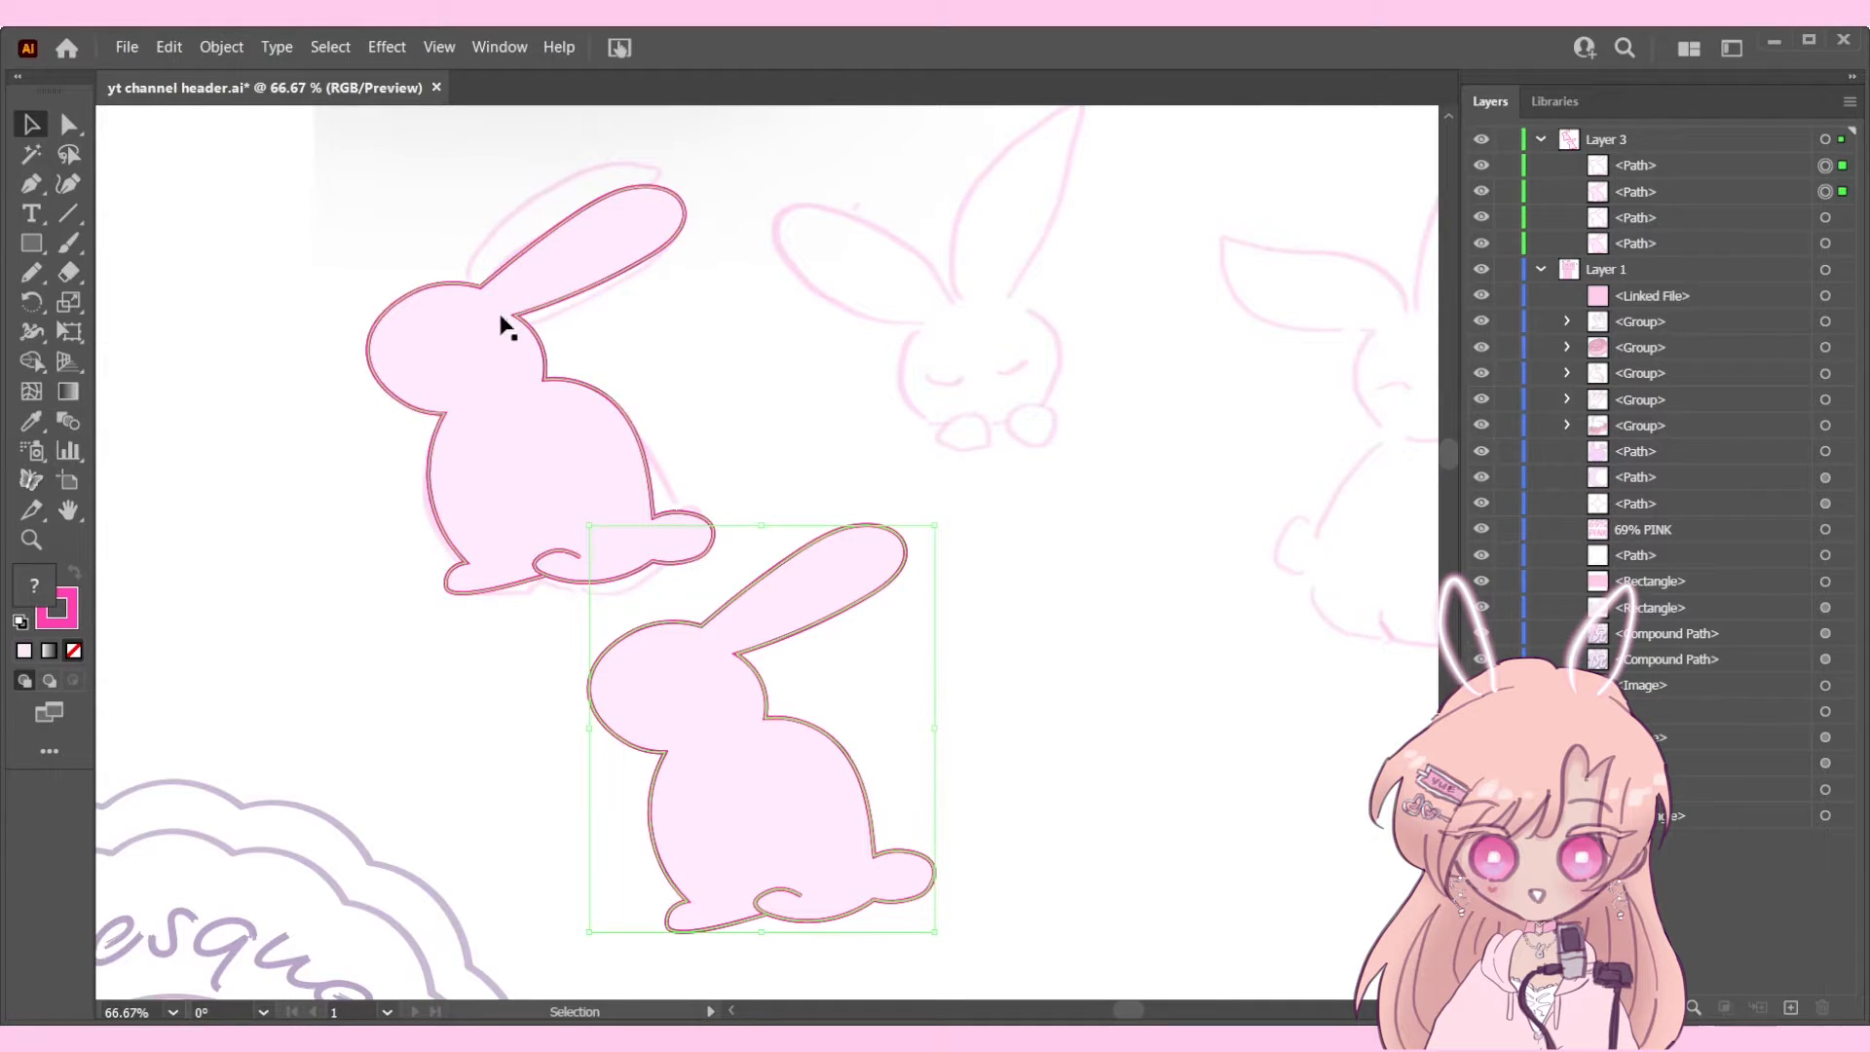
click(914, 427)
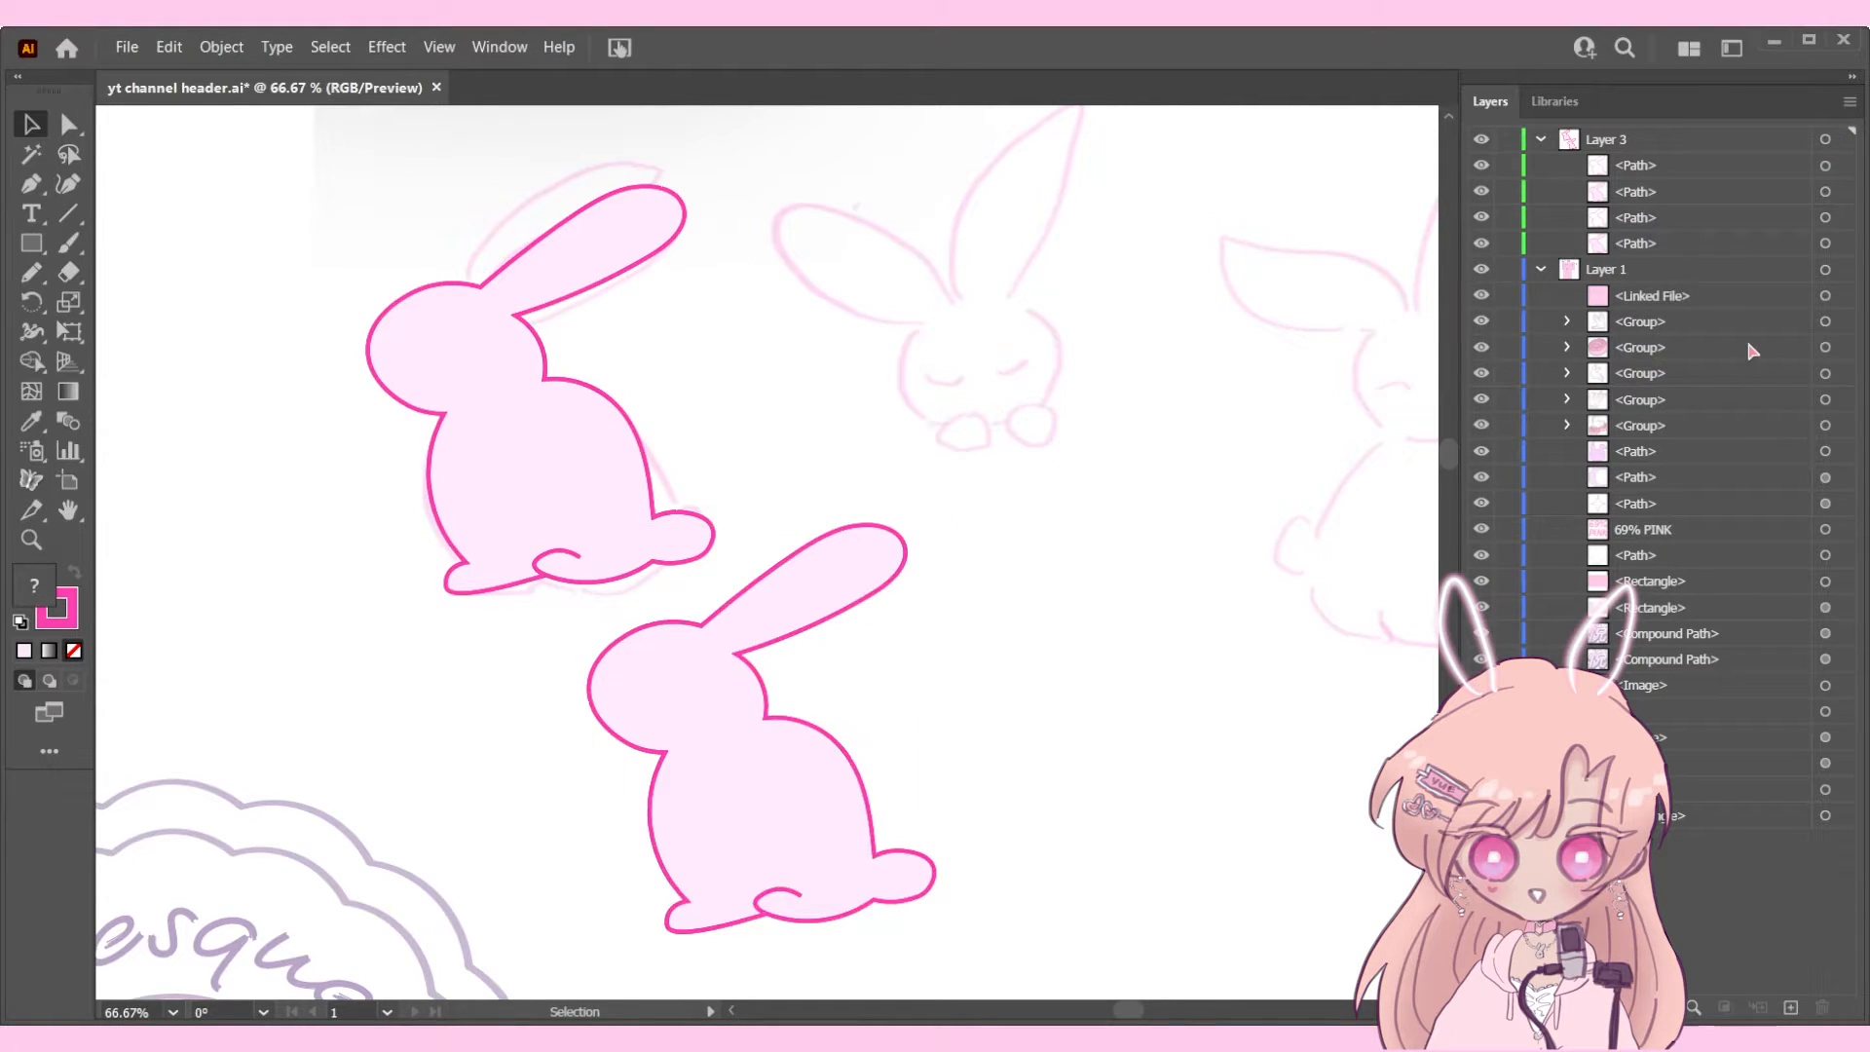
Step: Delete the no-fill outline path of the lower rabbit copy, keeping only its filled path
click(1825, 165)
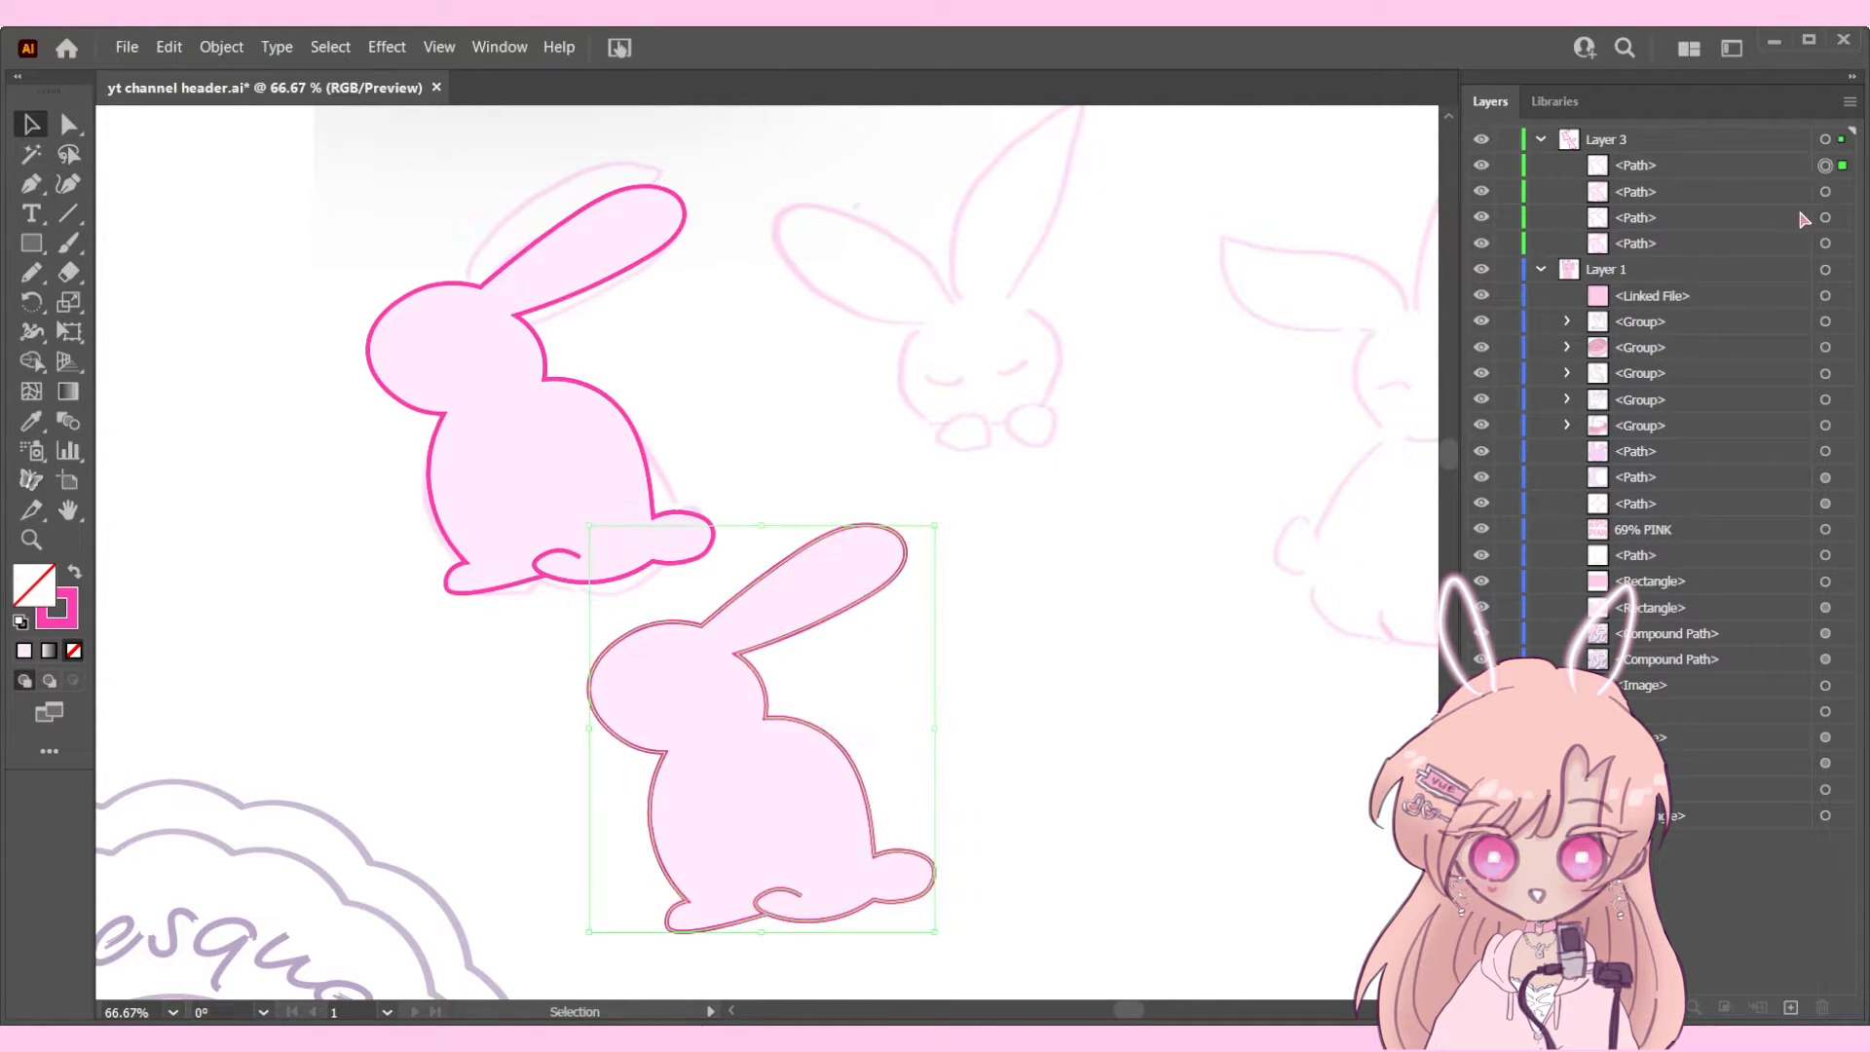
key(Delete)
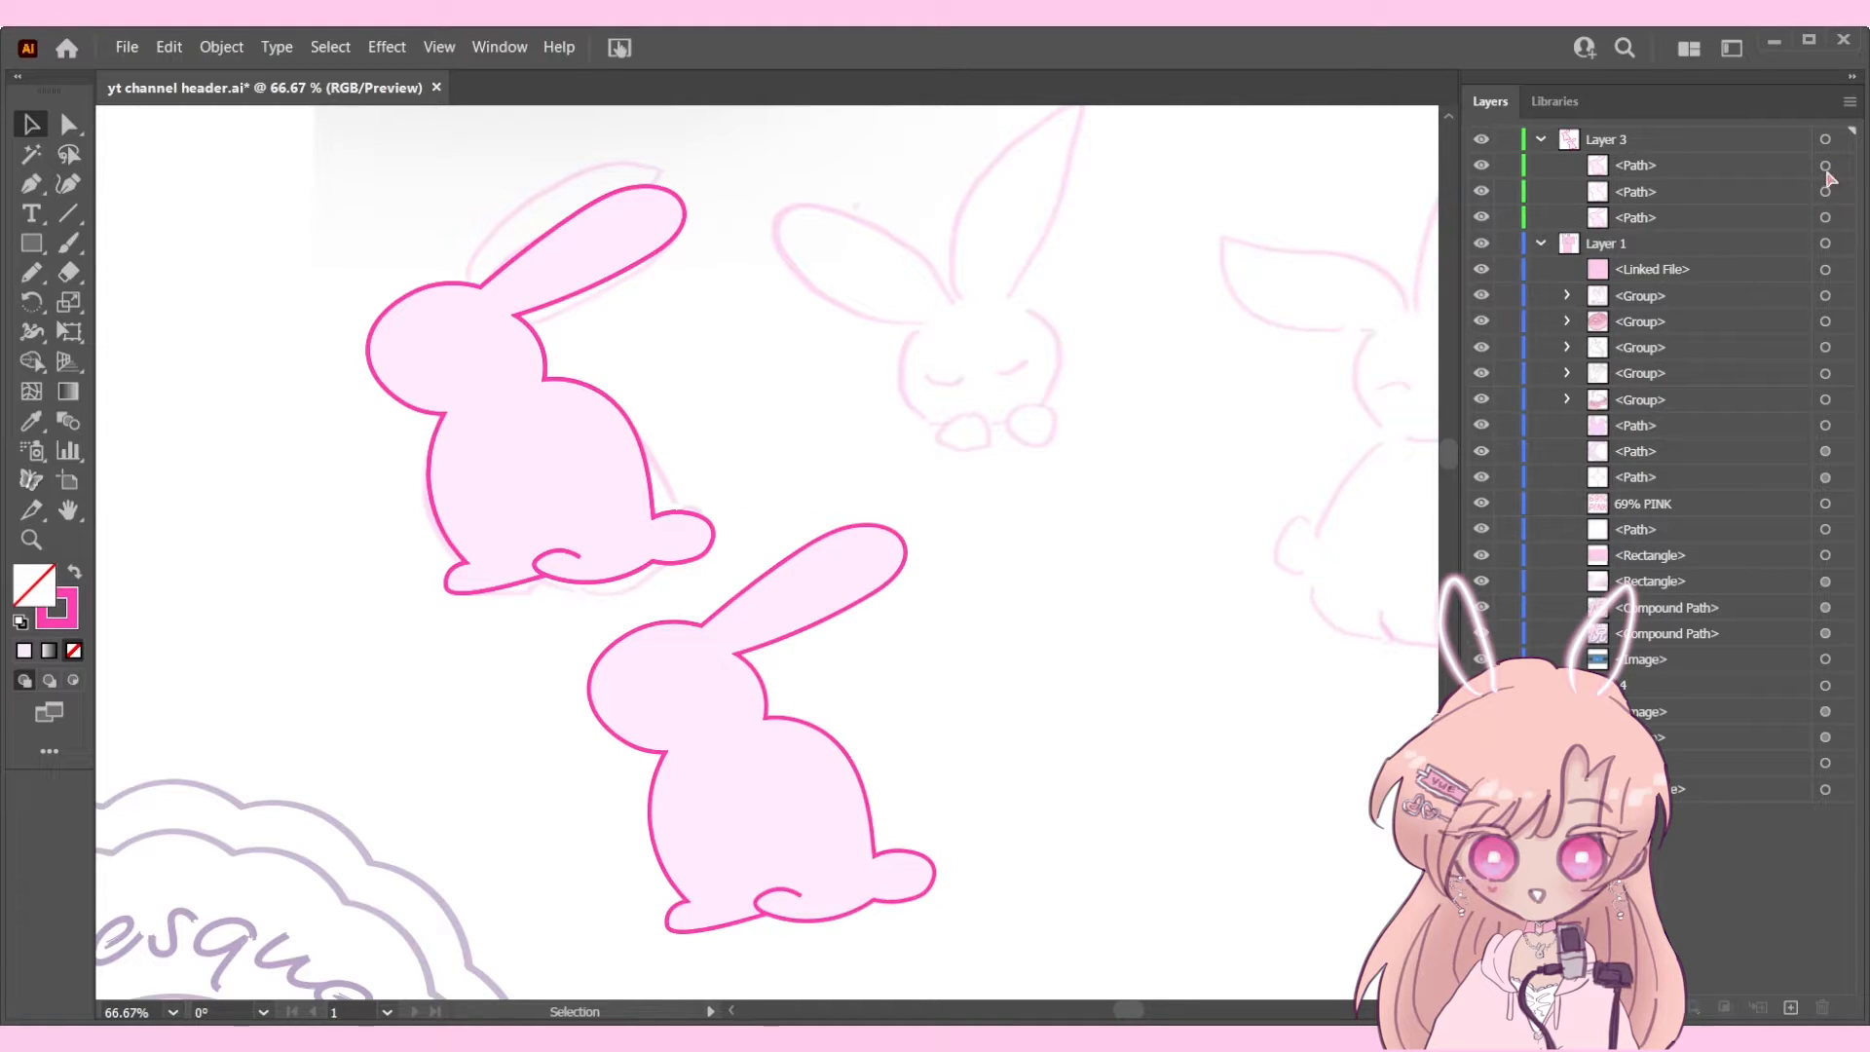
click(723, 693)
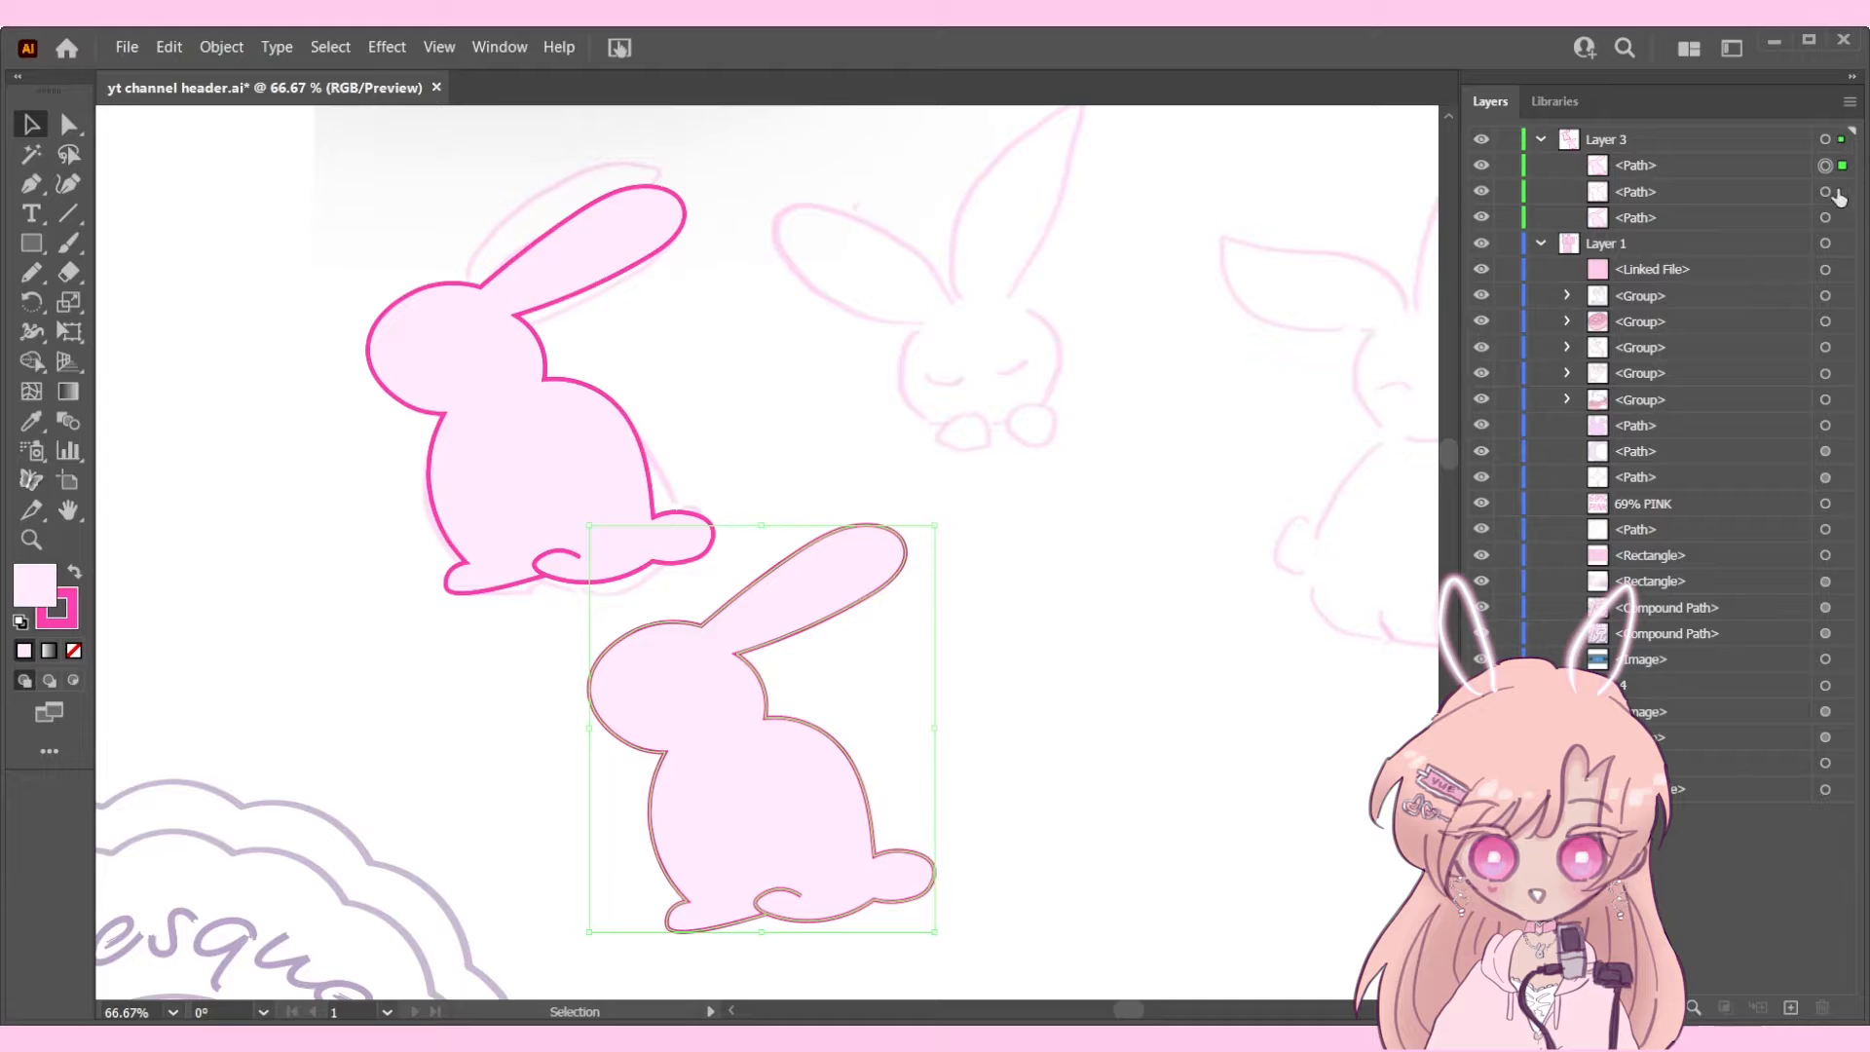
Step: Remove the stroke from the pale pink fill path of the original rabbit
click(1826, 217)
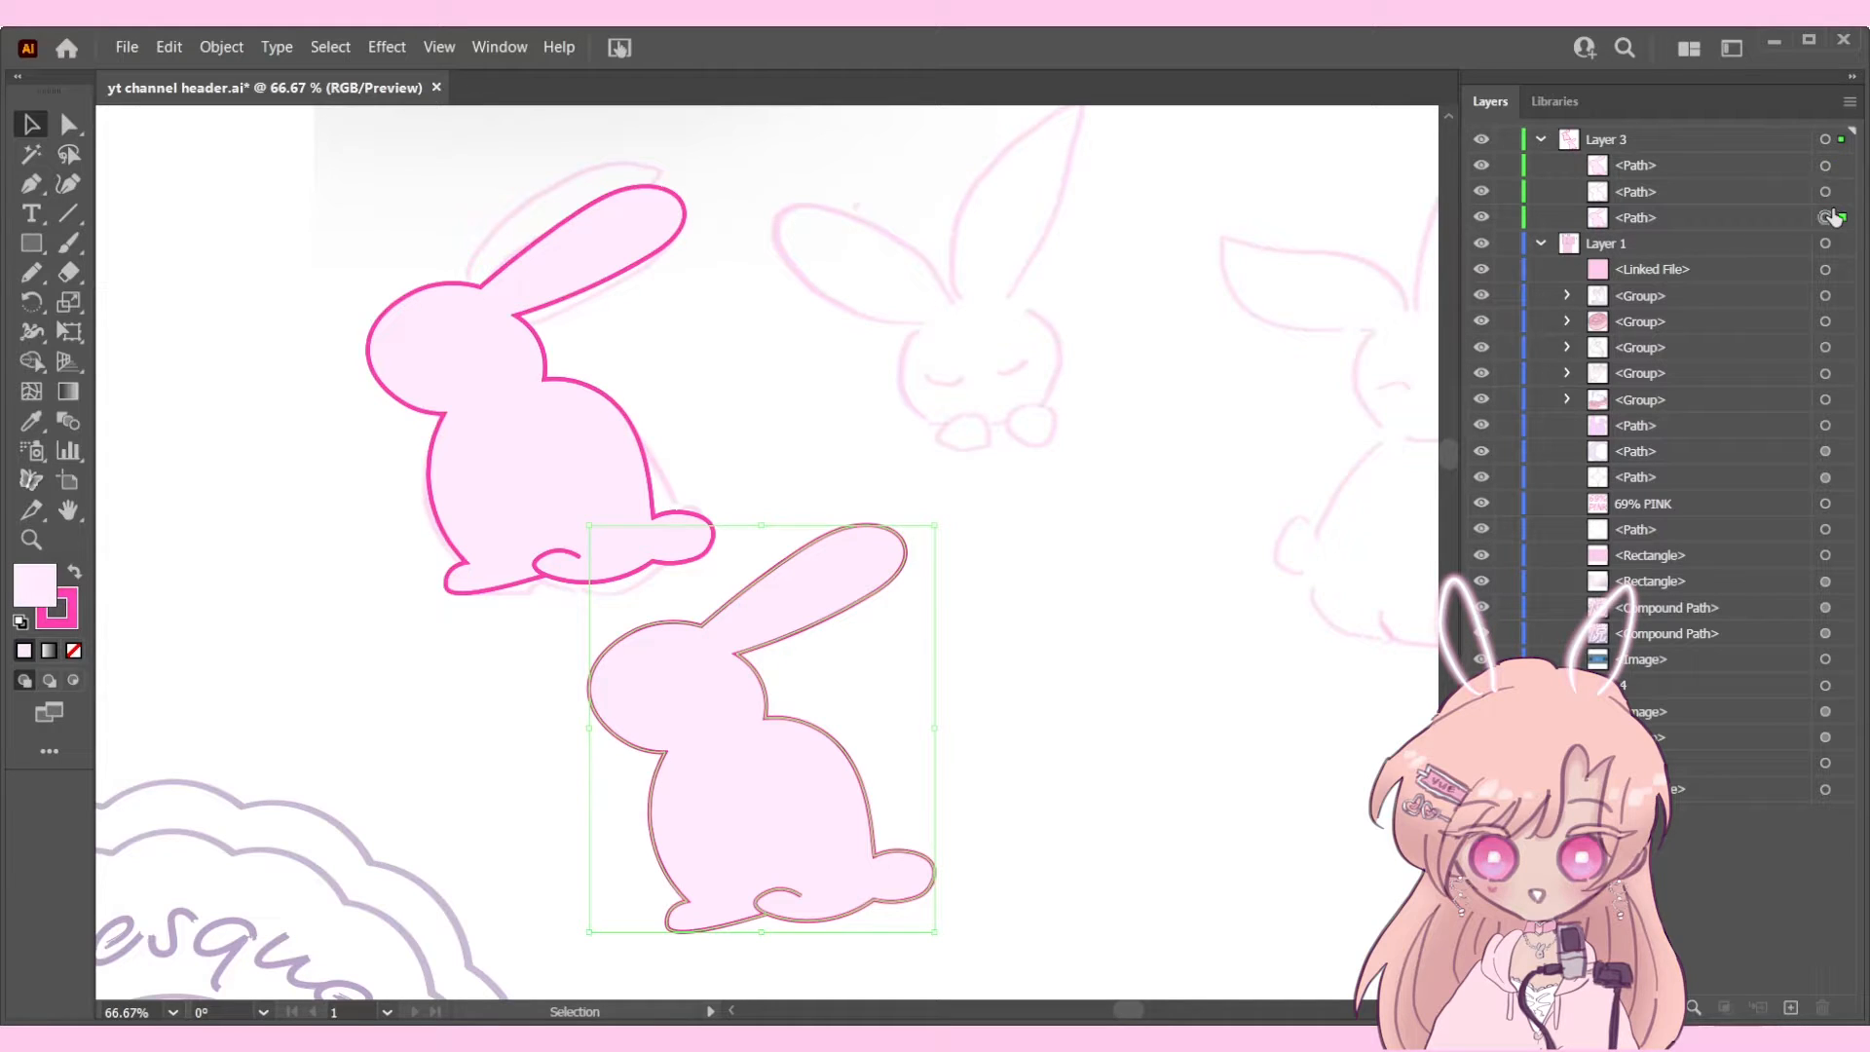
click(68, 625)
click(74, 652)
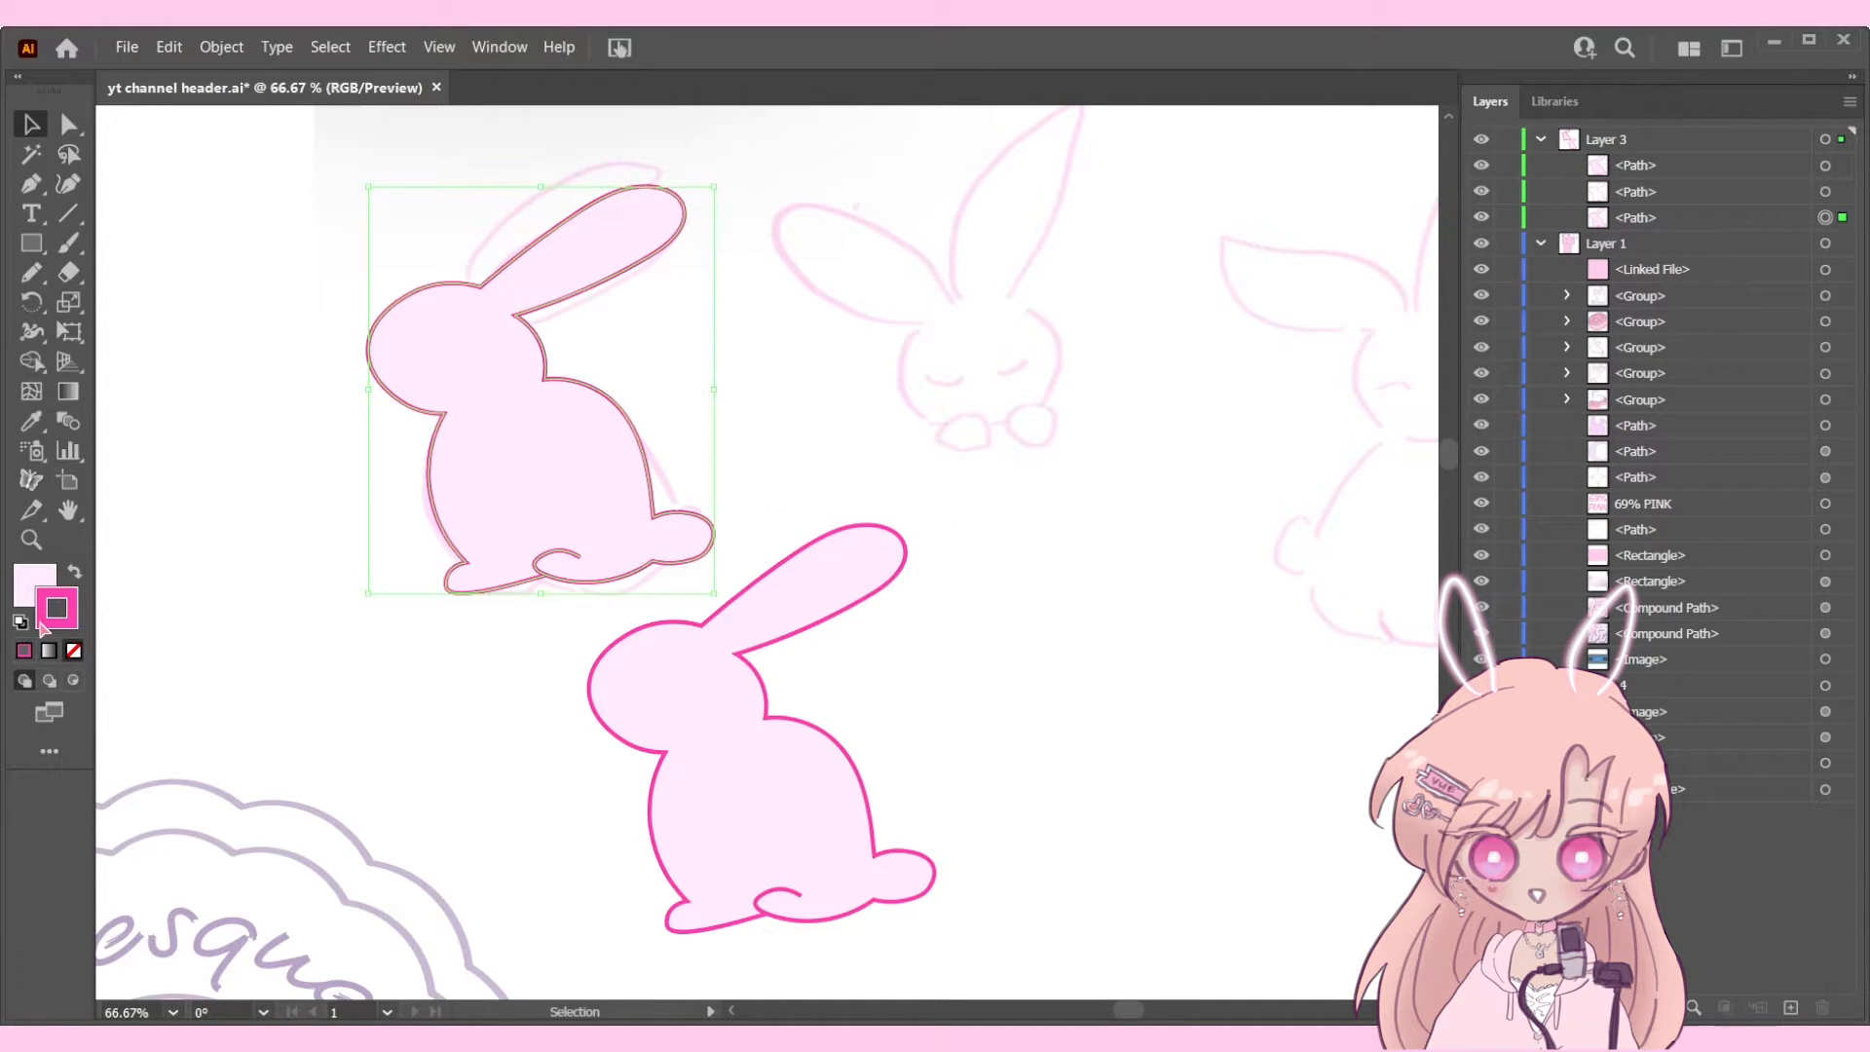
click(26, 595)
Step: Draw a closed rounded shape over the lower rabbit's ear tip with the Curvature tool and remove its stroke
click(1826, 165)
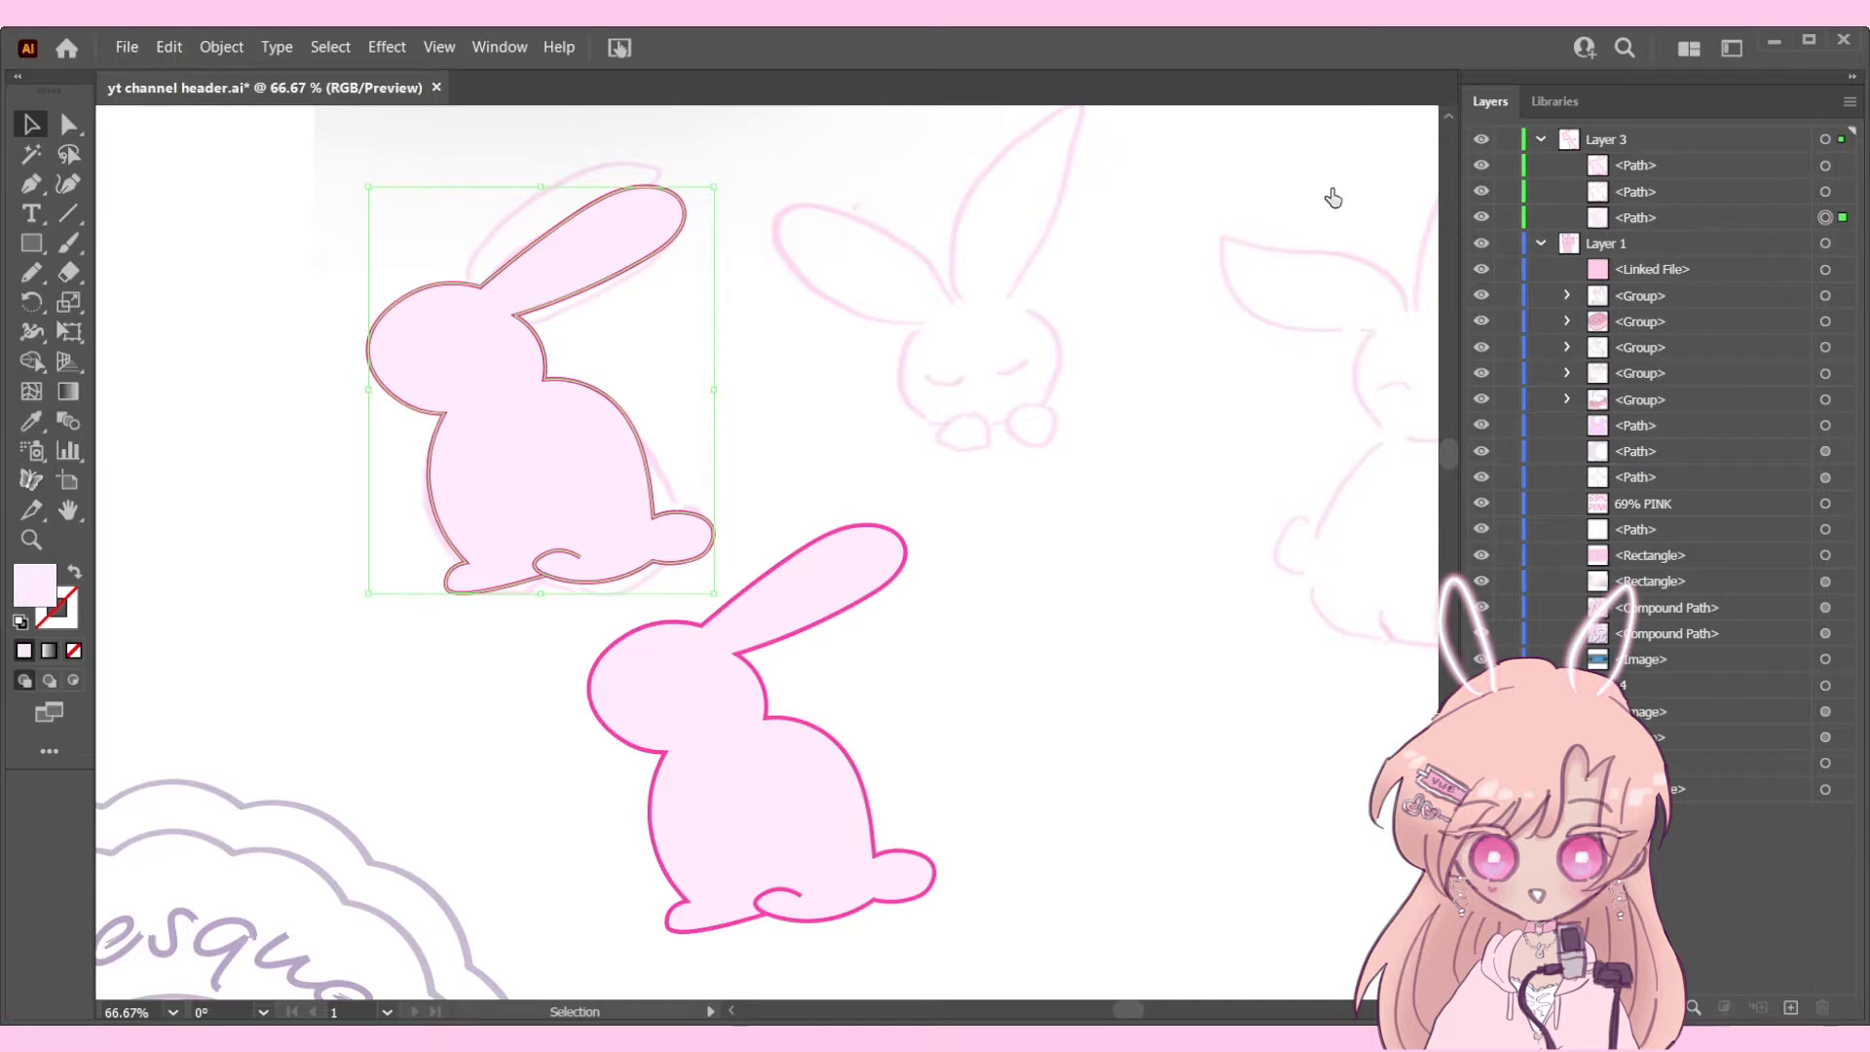
click(68, 183)
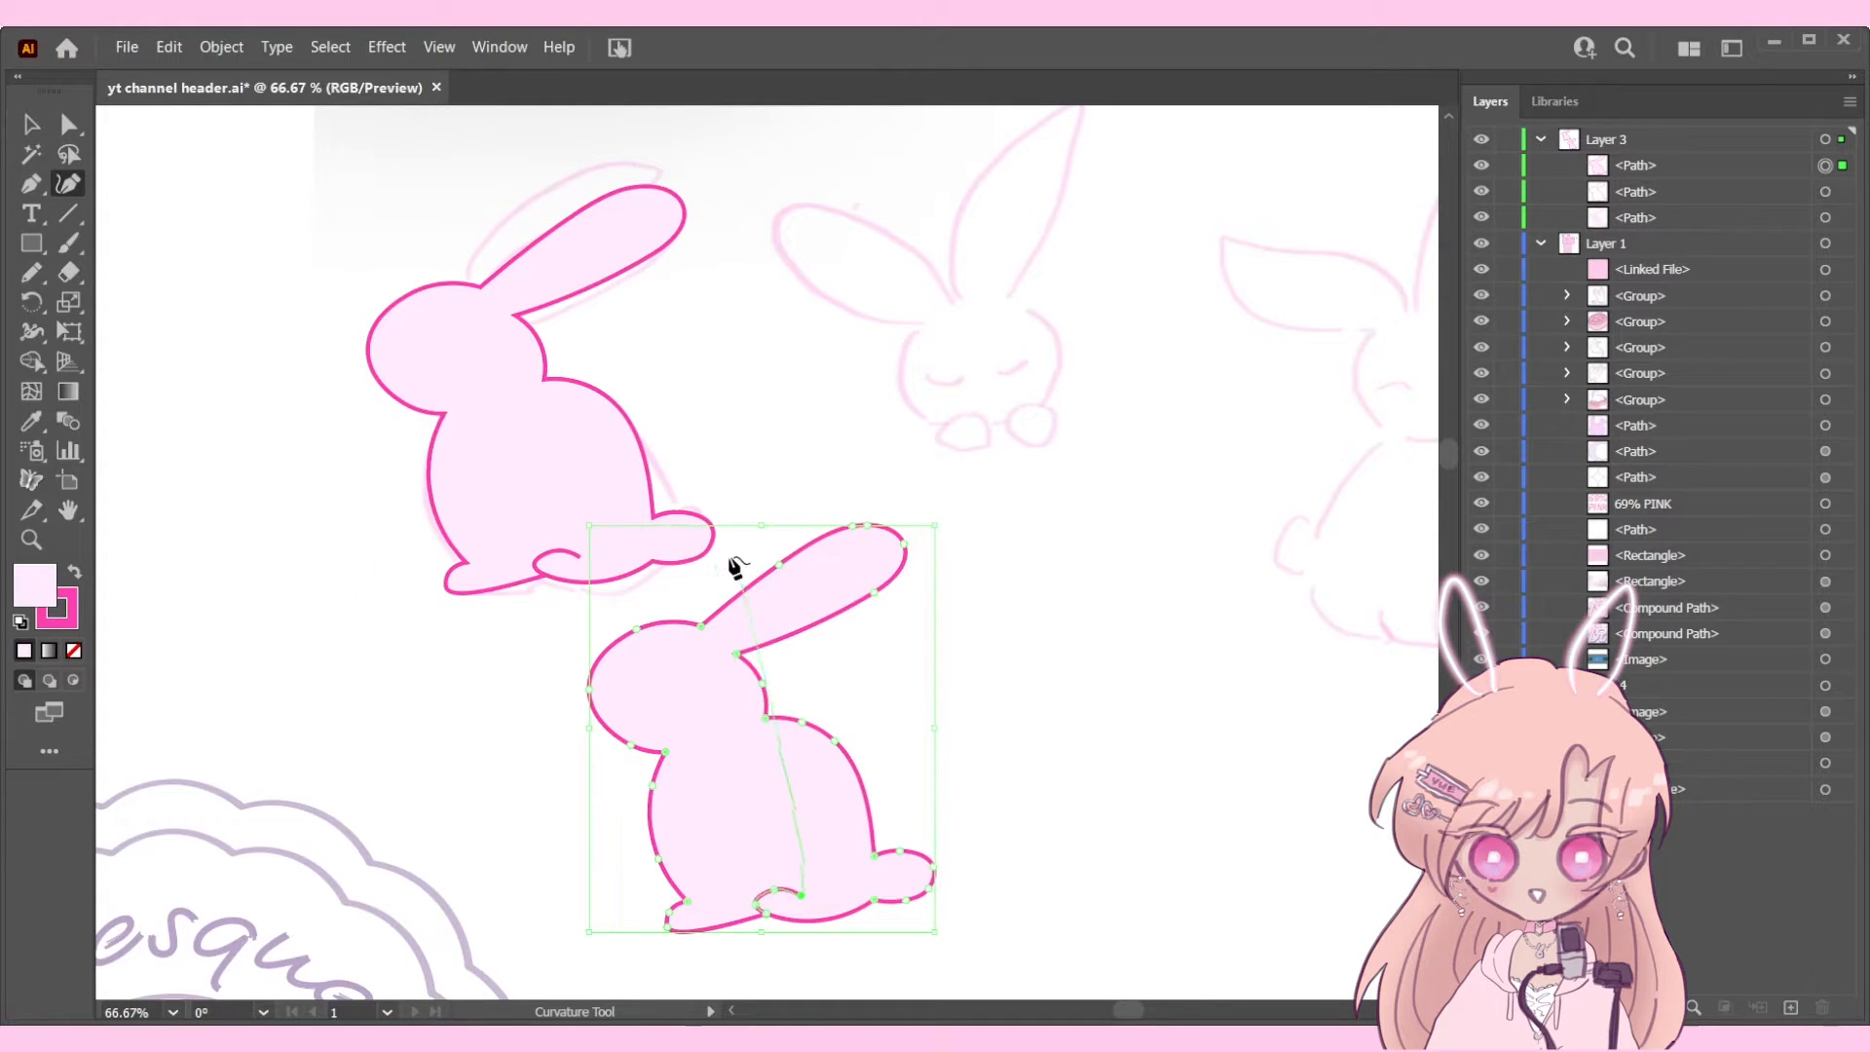
click(31, 127)
click(502, 378)
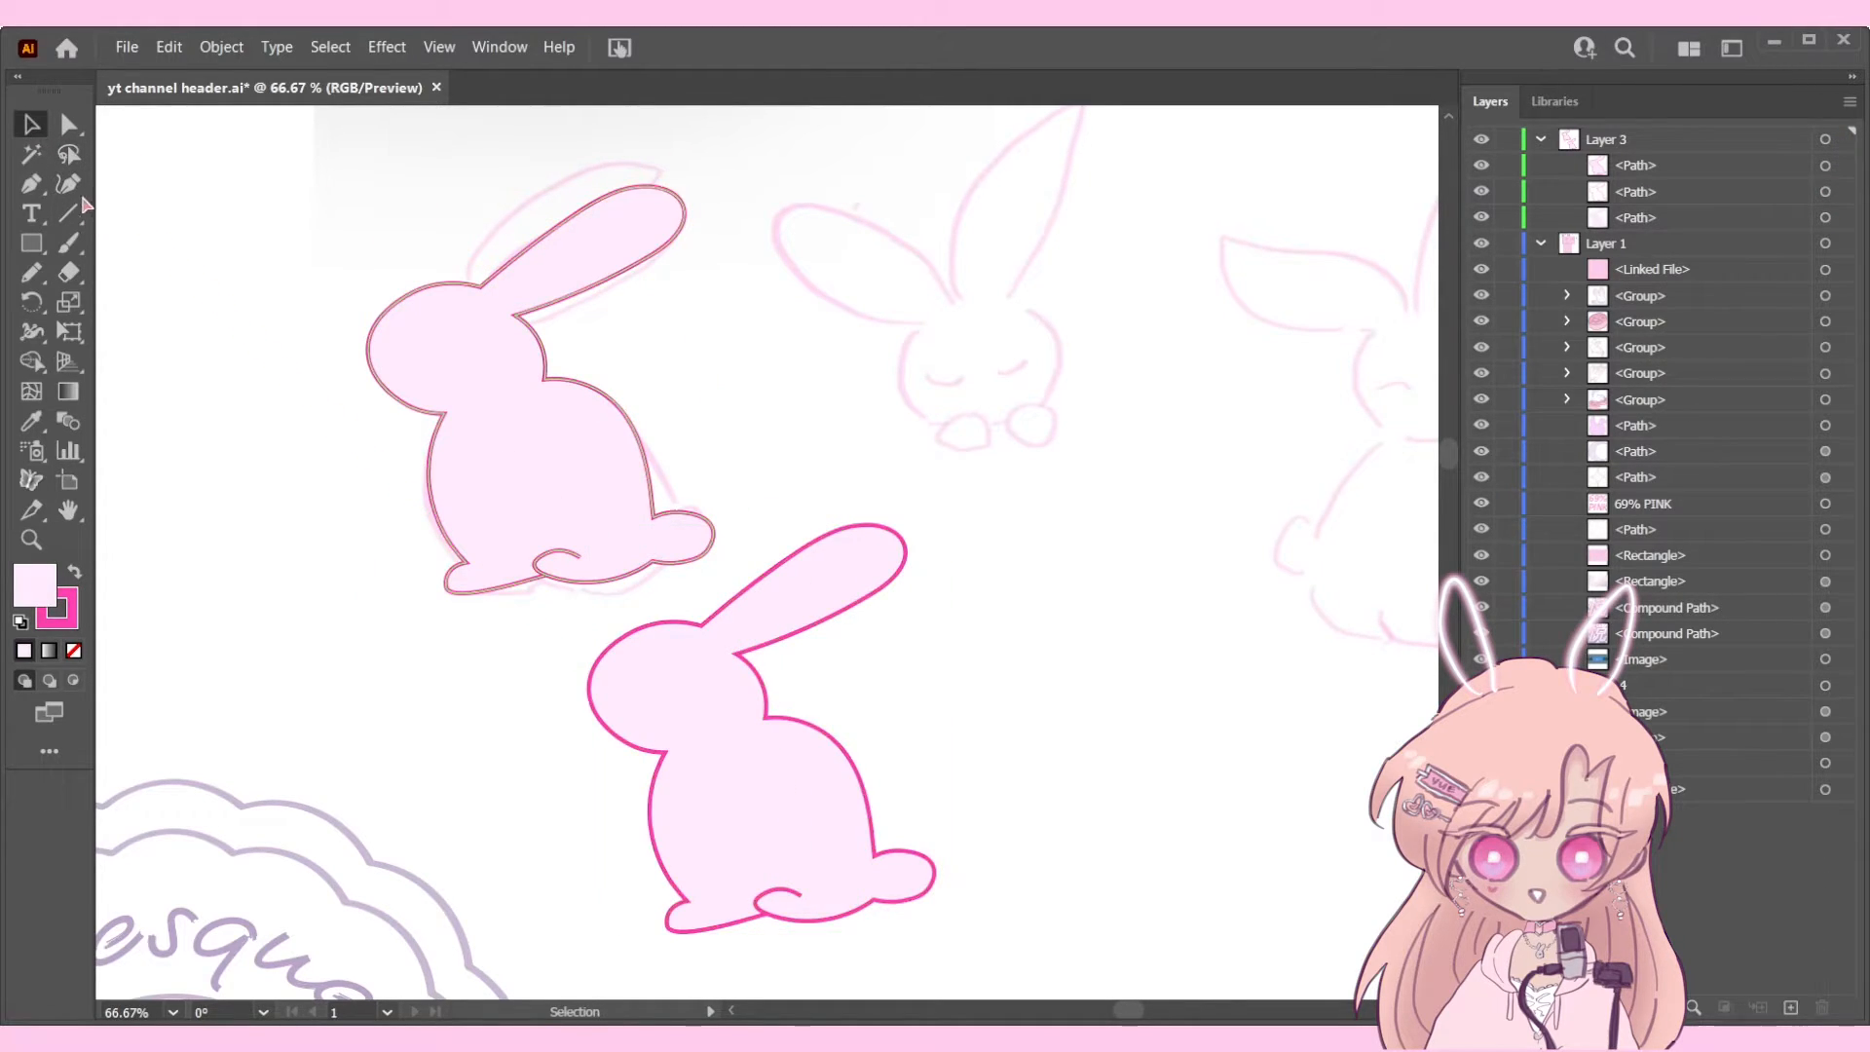
click(76, 189)
click(821, 488)
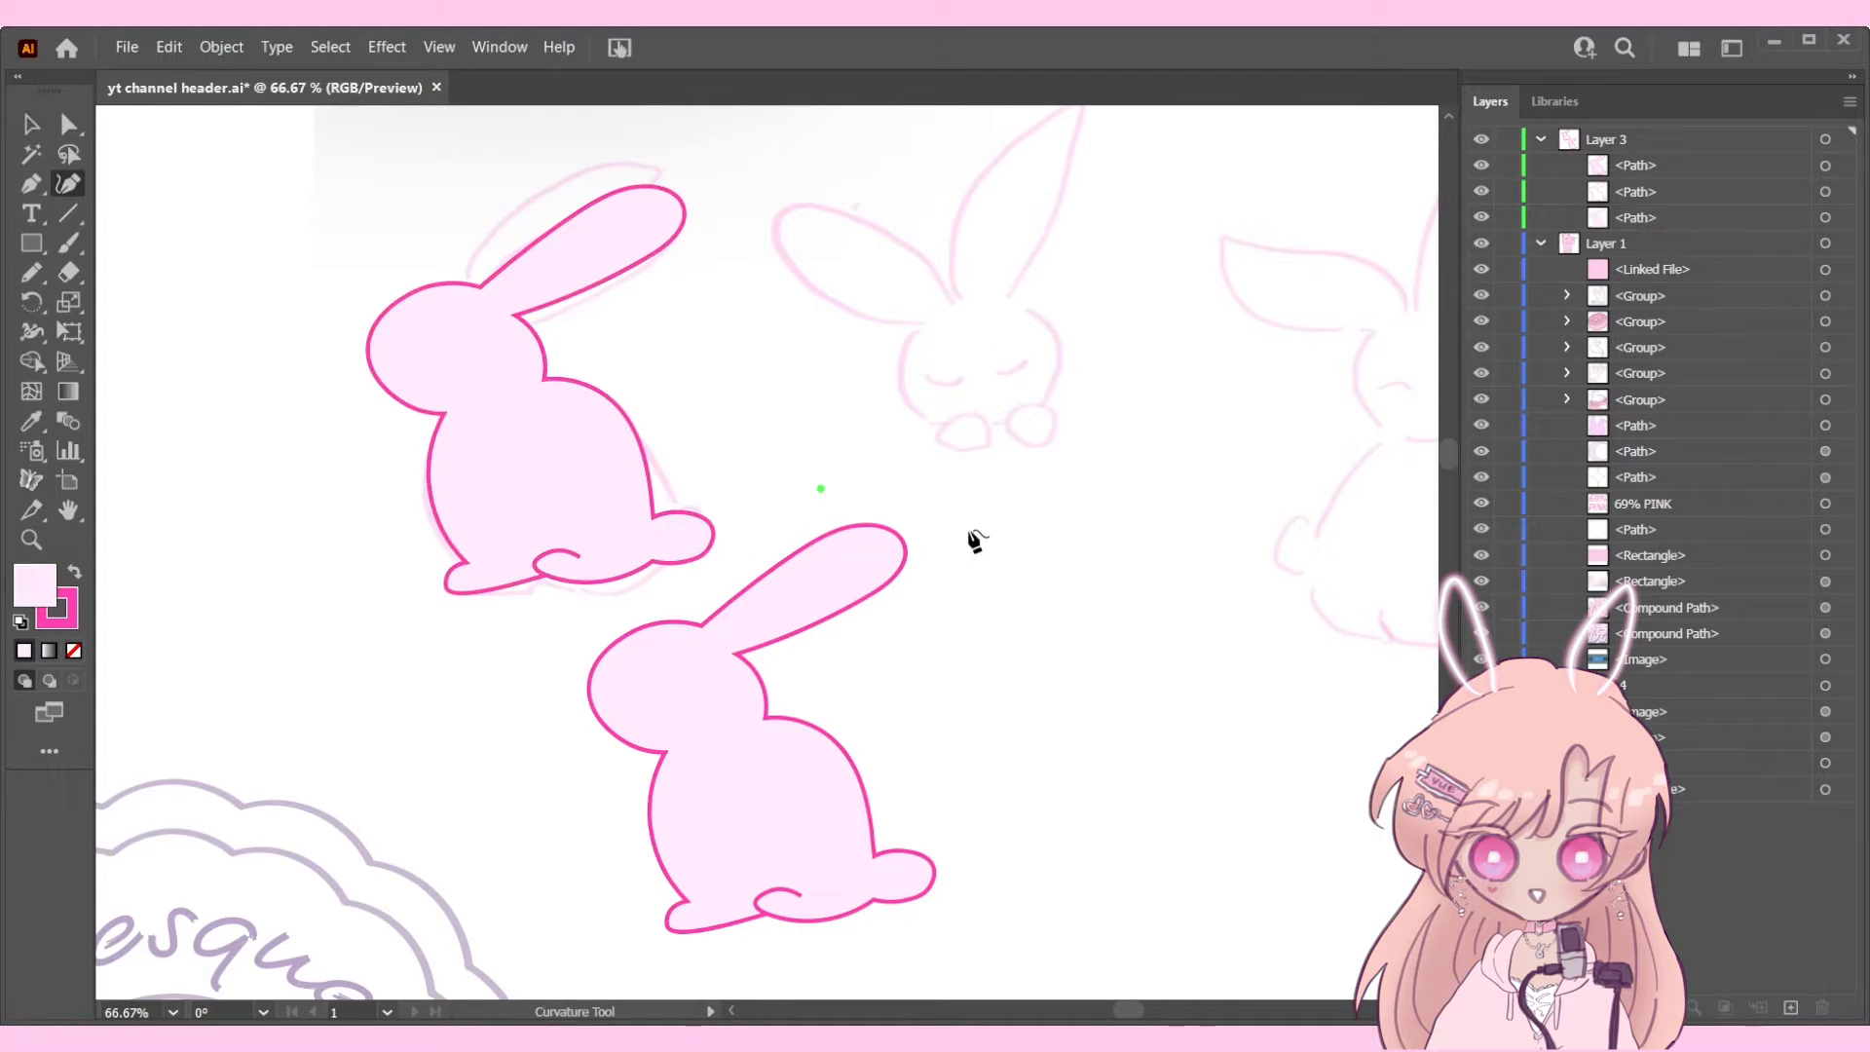
click(970, 531)
click(887, 643)
click(776, 521)
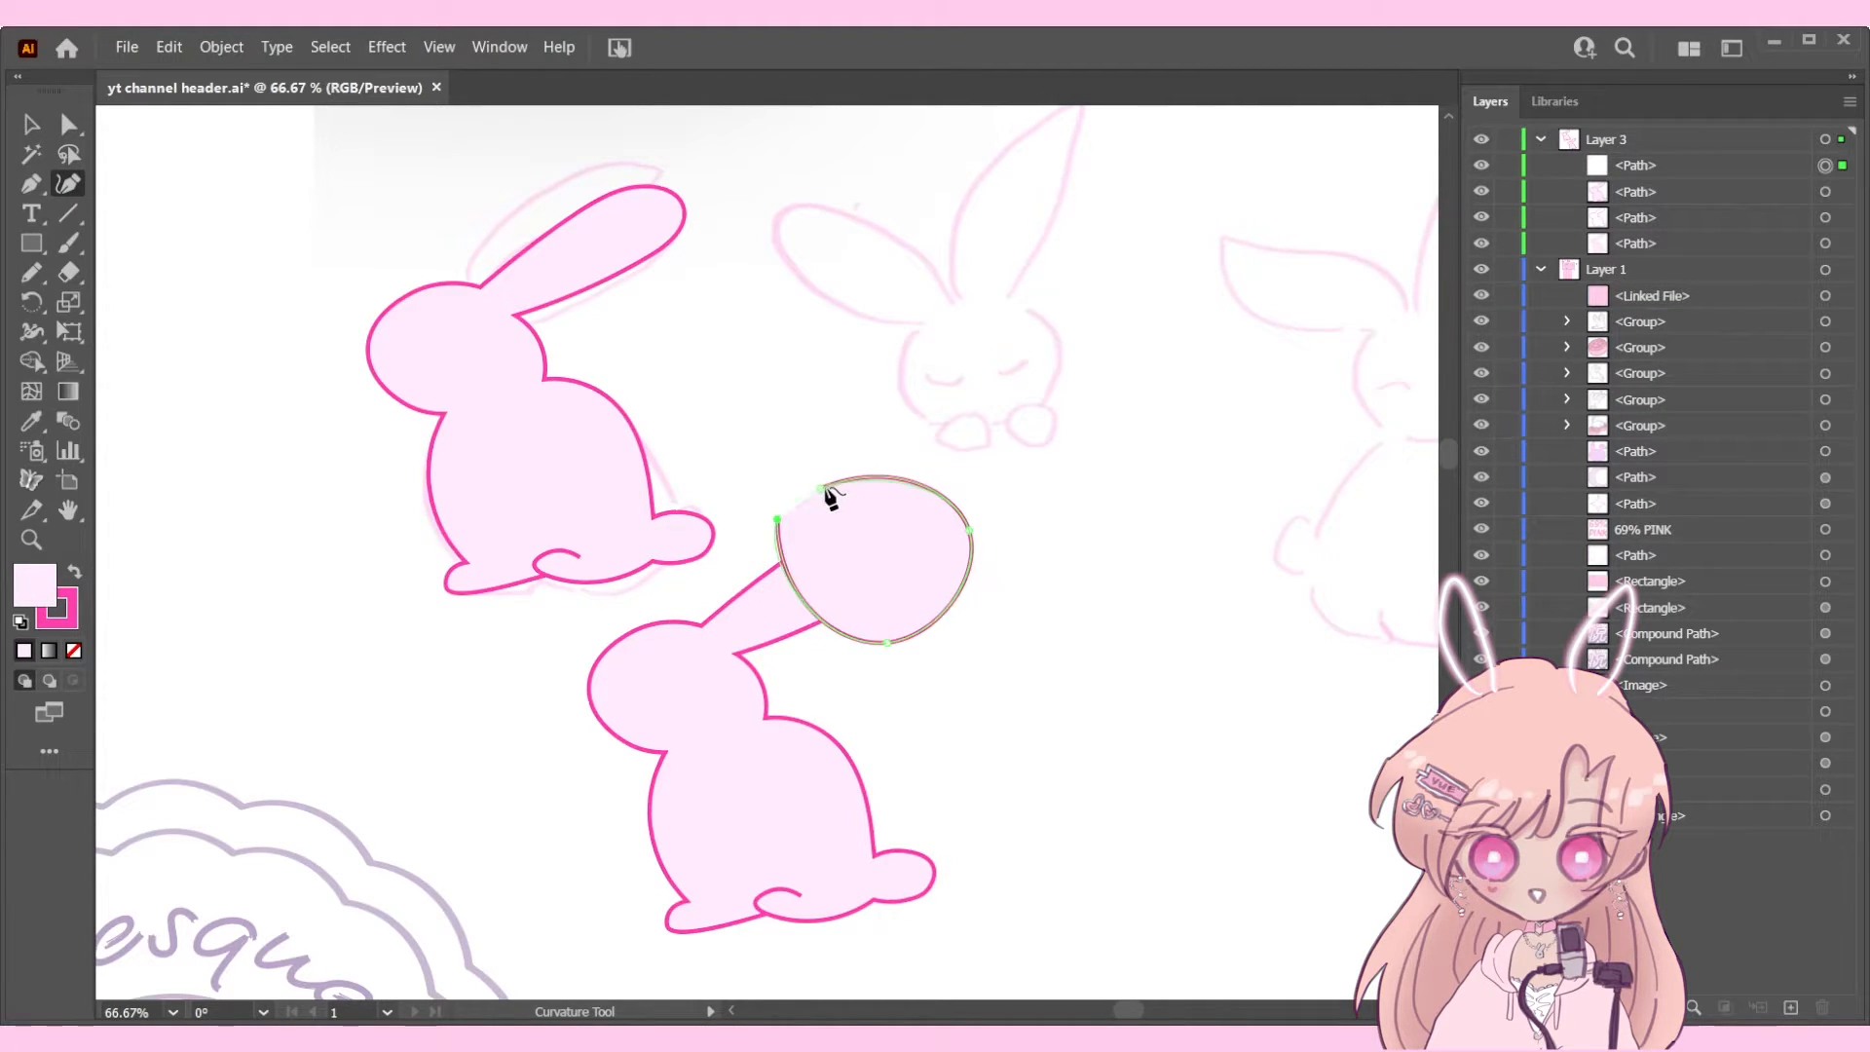
click(822, 488)
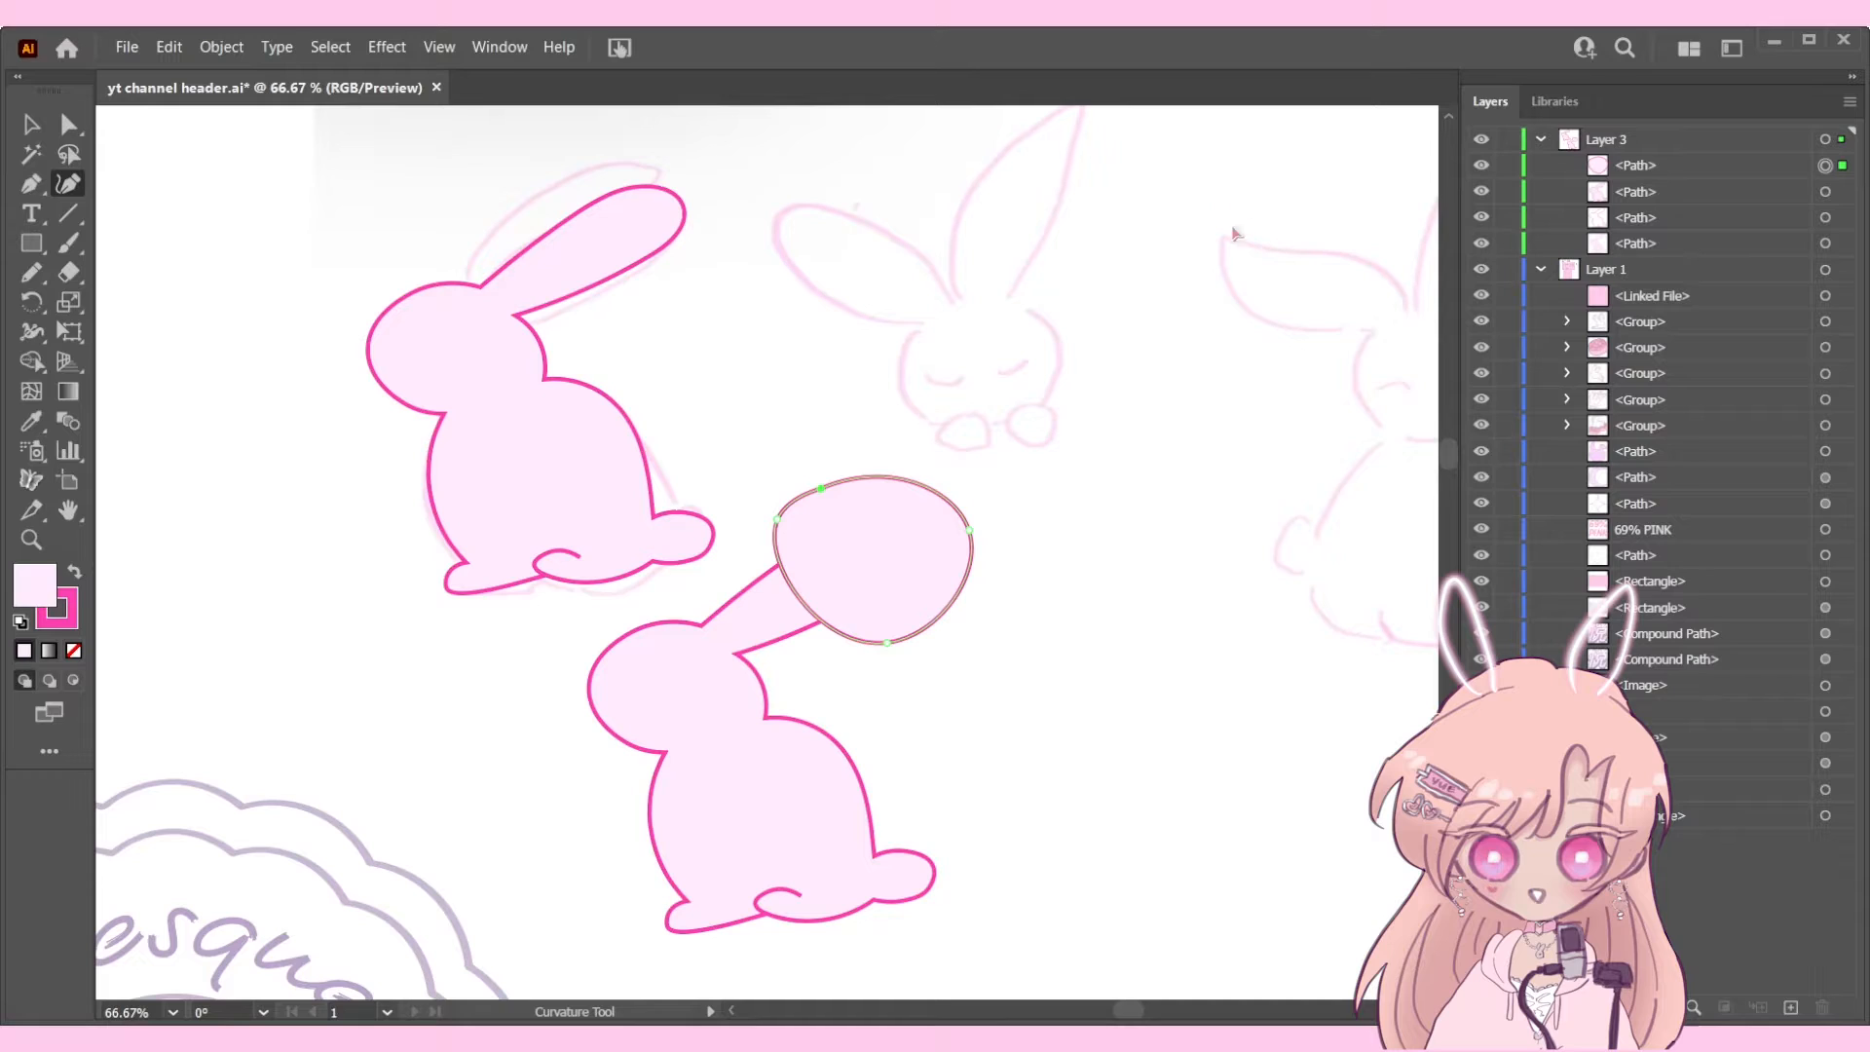
click(73, 651)
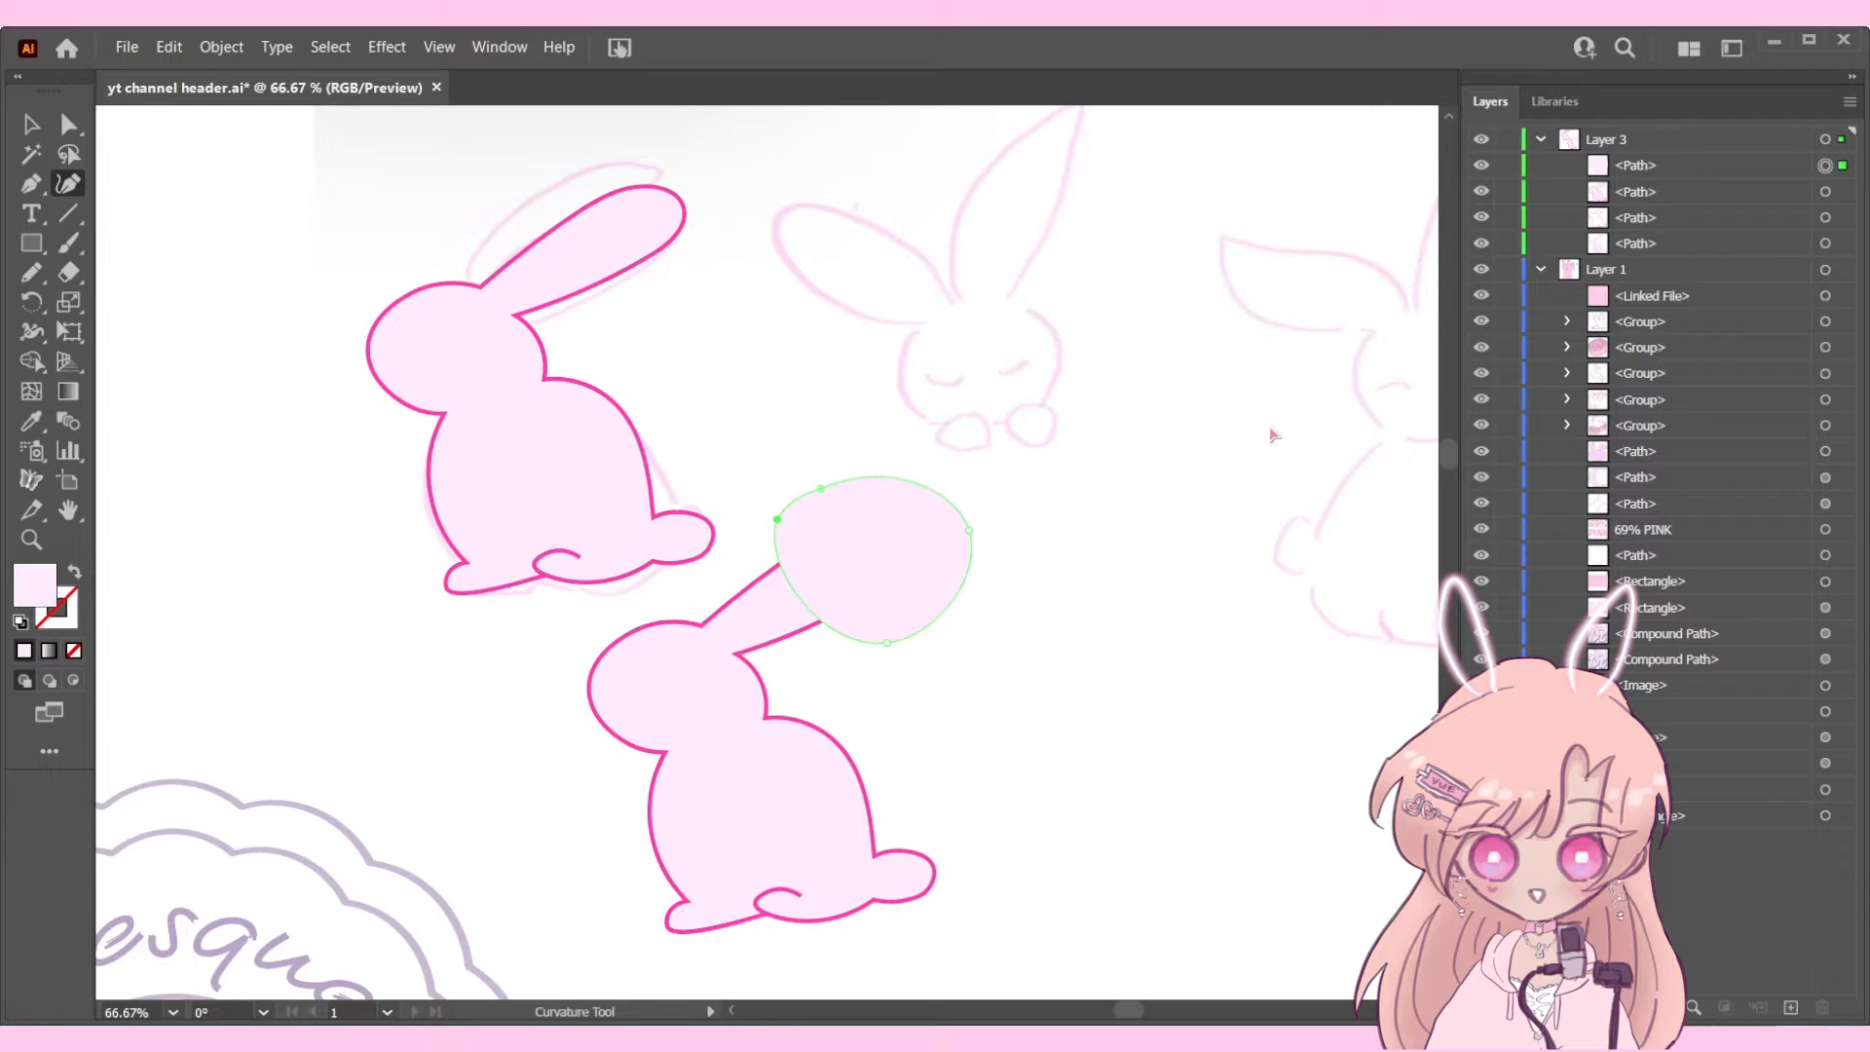
Step: Fill the ear-tip shape with a linear gradient from the rabbit's pale pink to a stronger orchid pink
key(period)
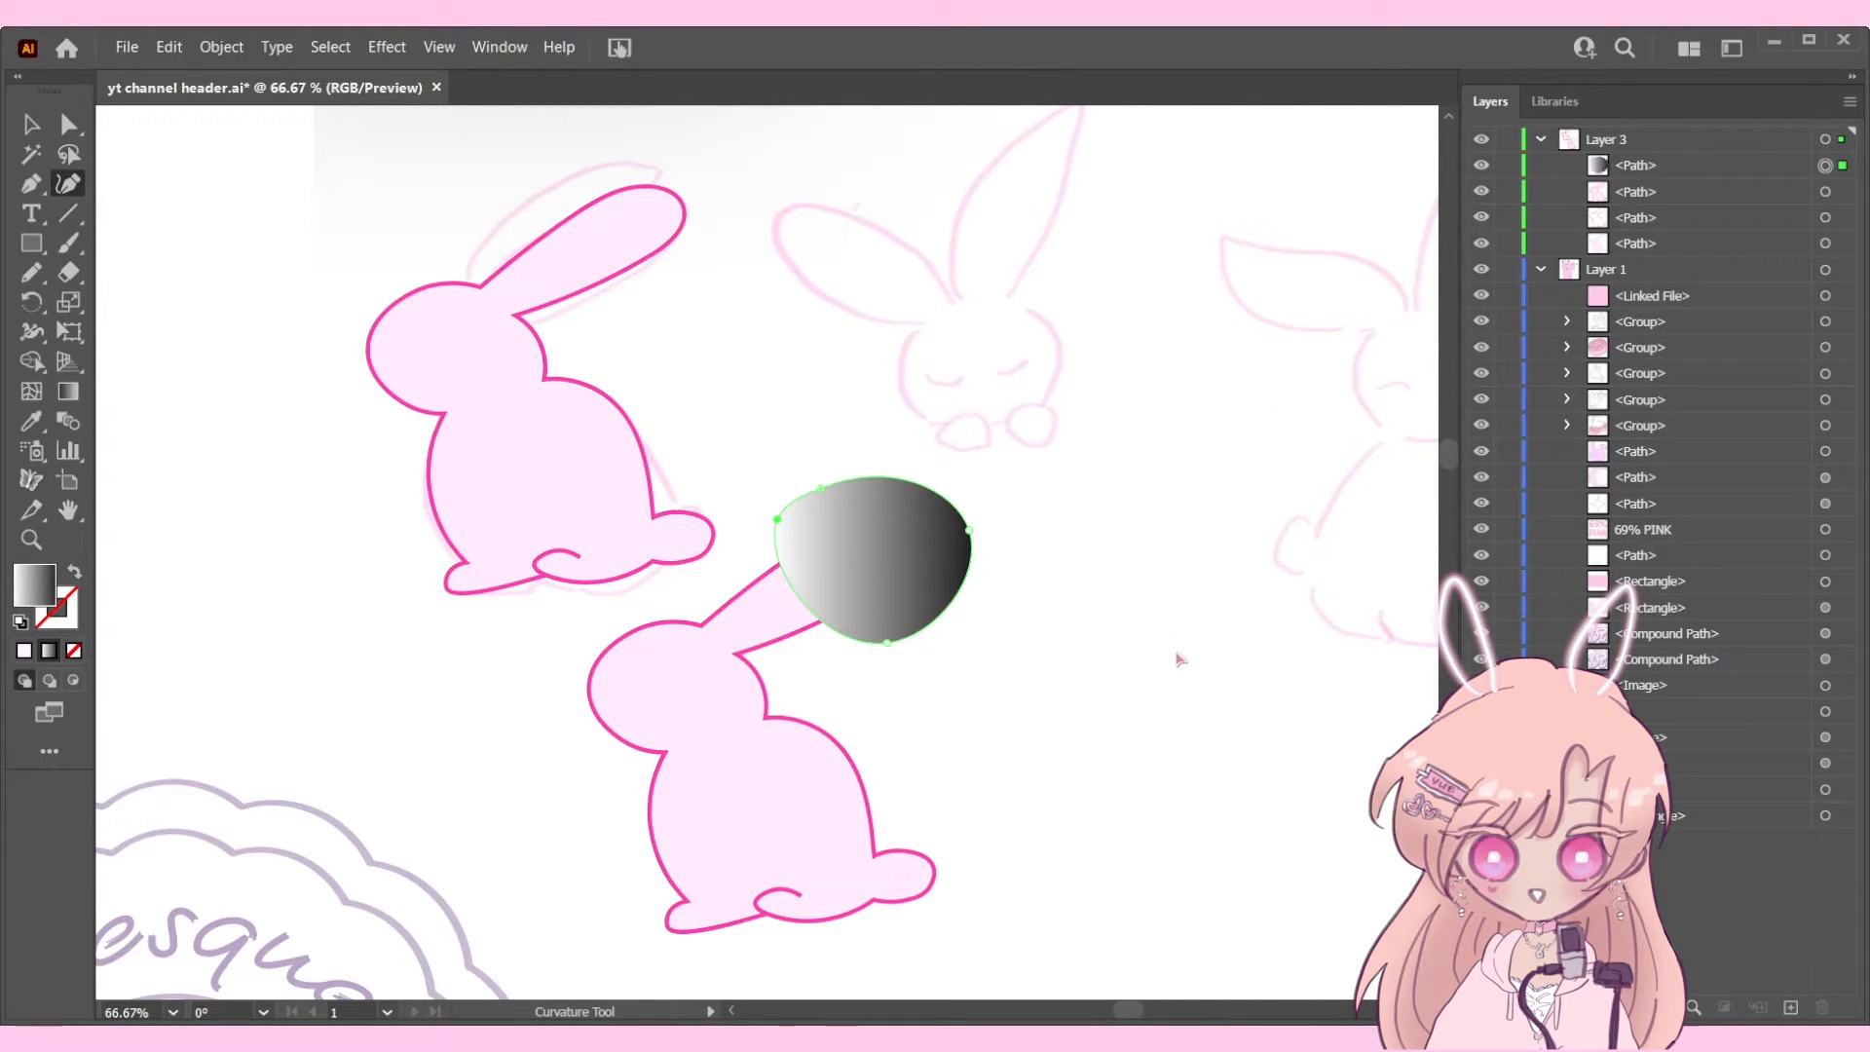
key(g)
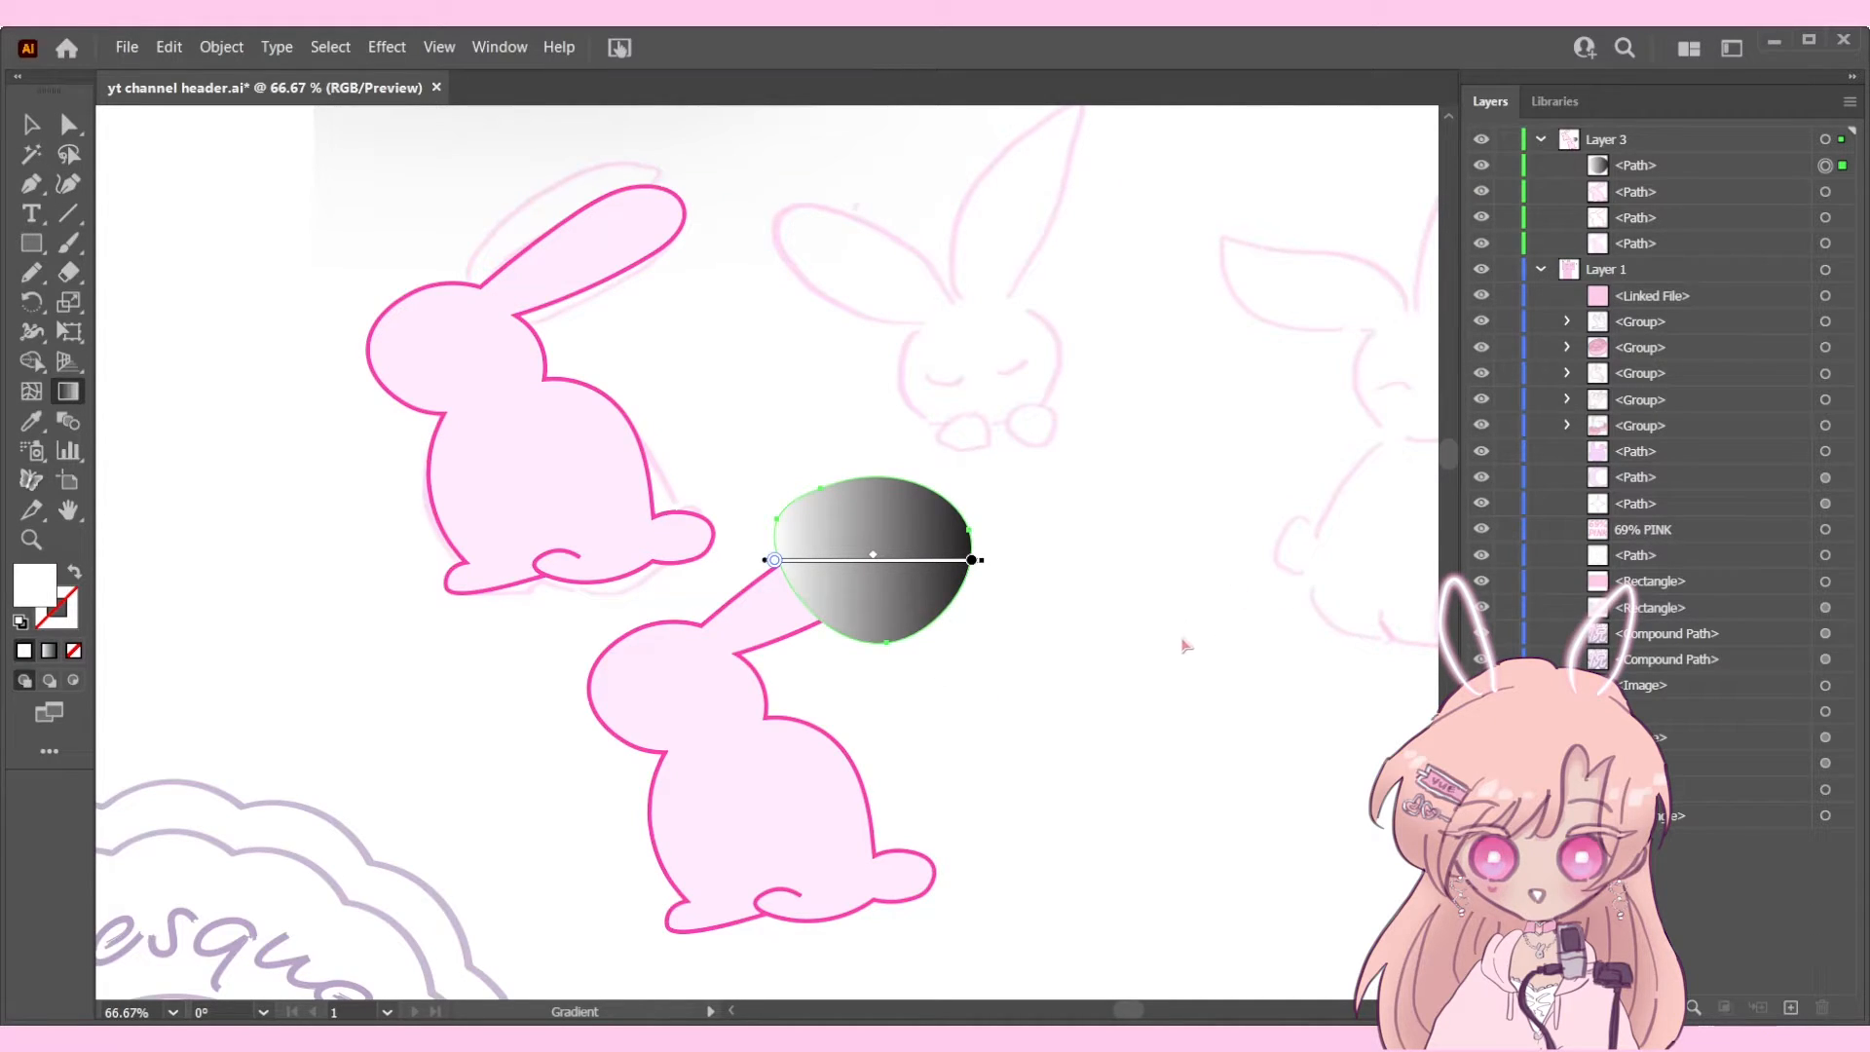
click(710, 656)
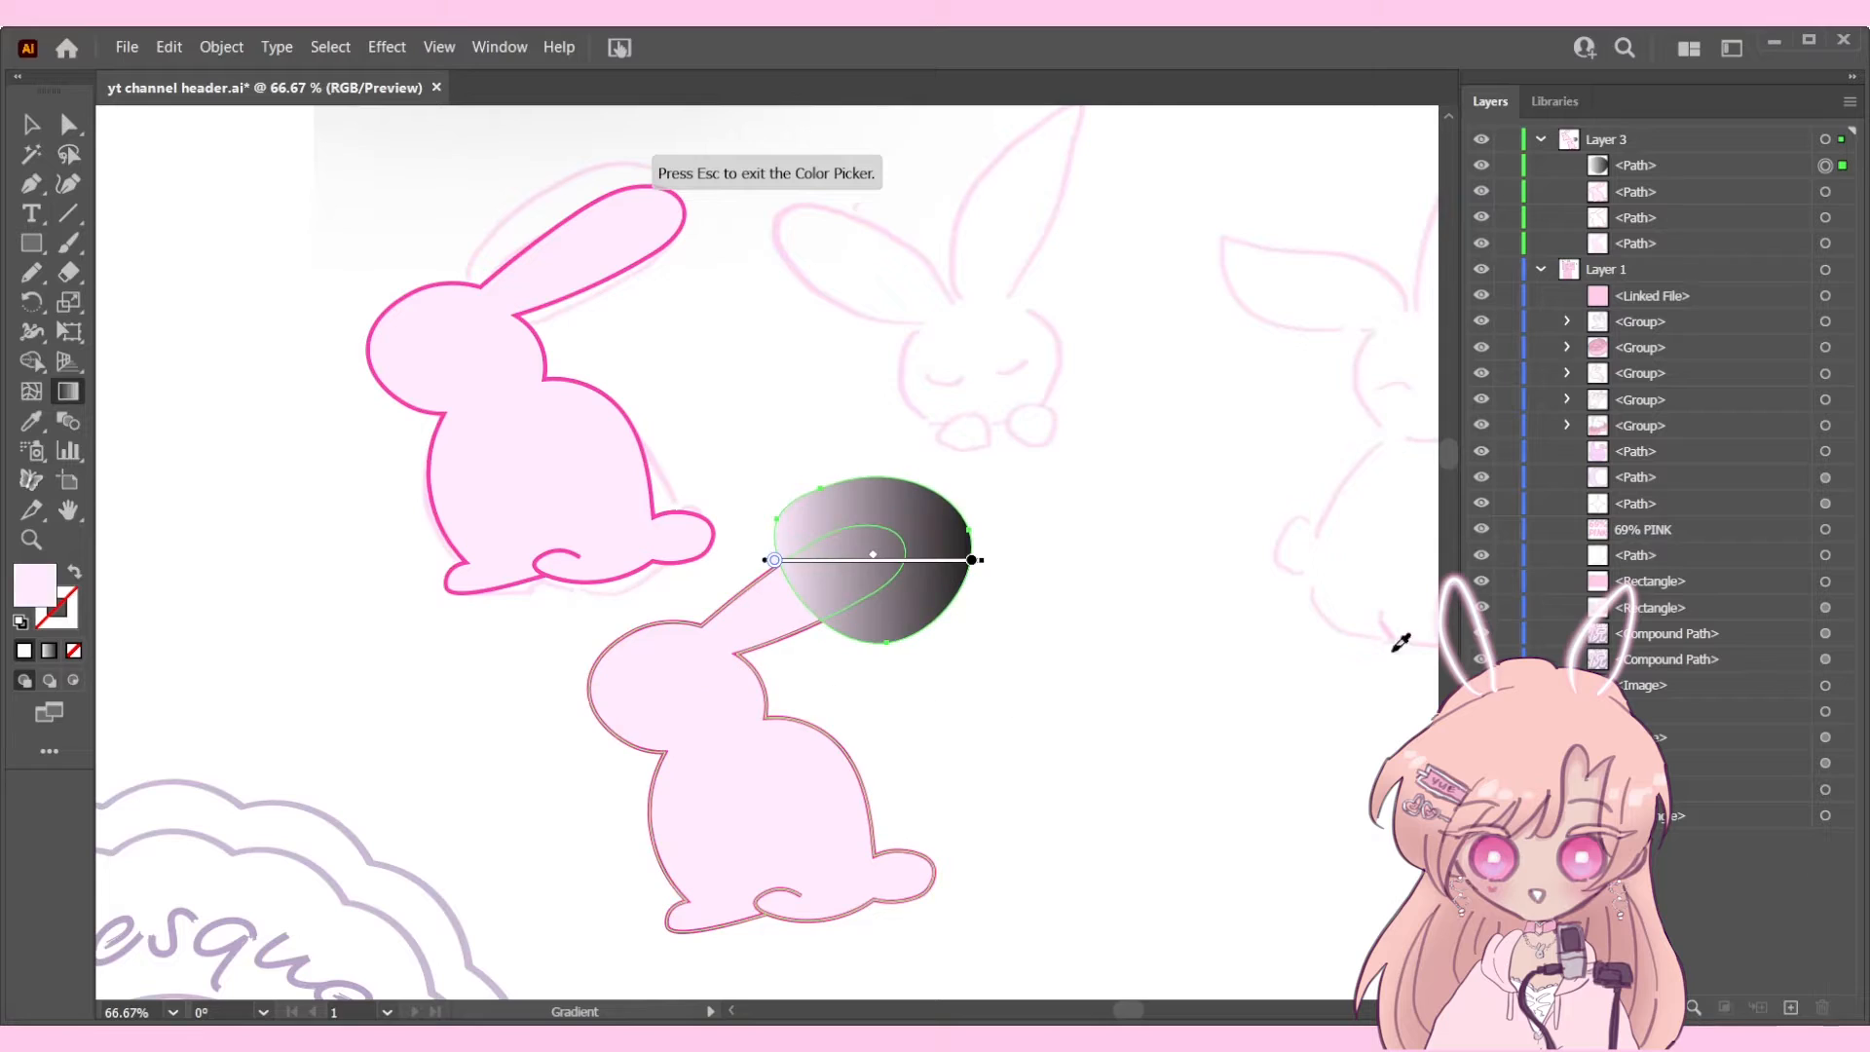
click(972, 561)
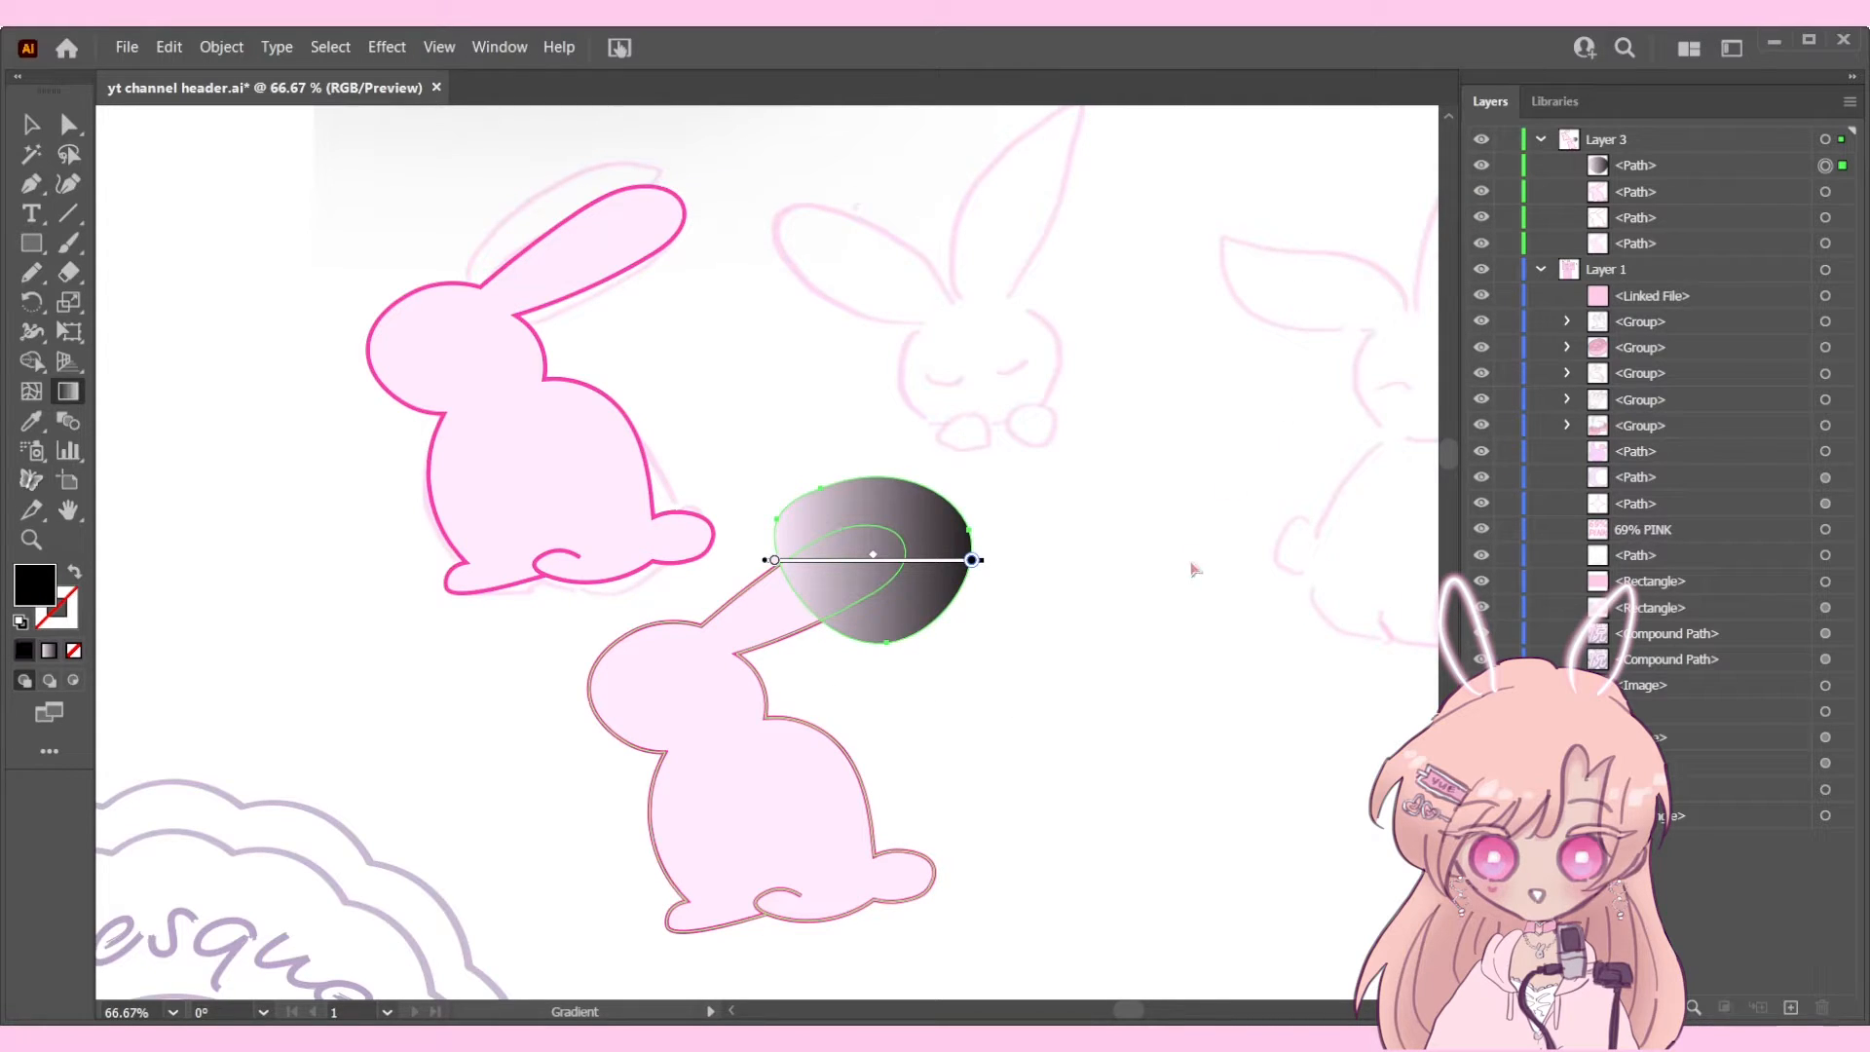
click(710, 697)
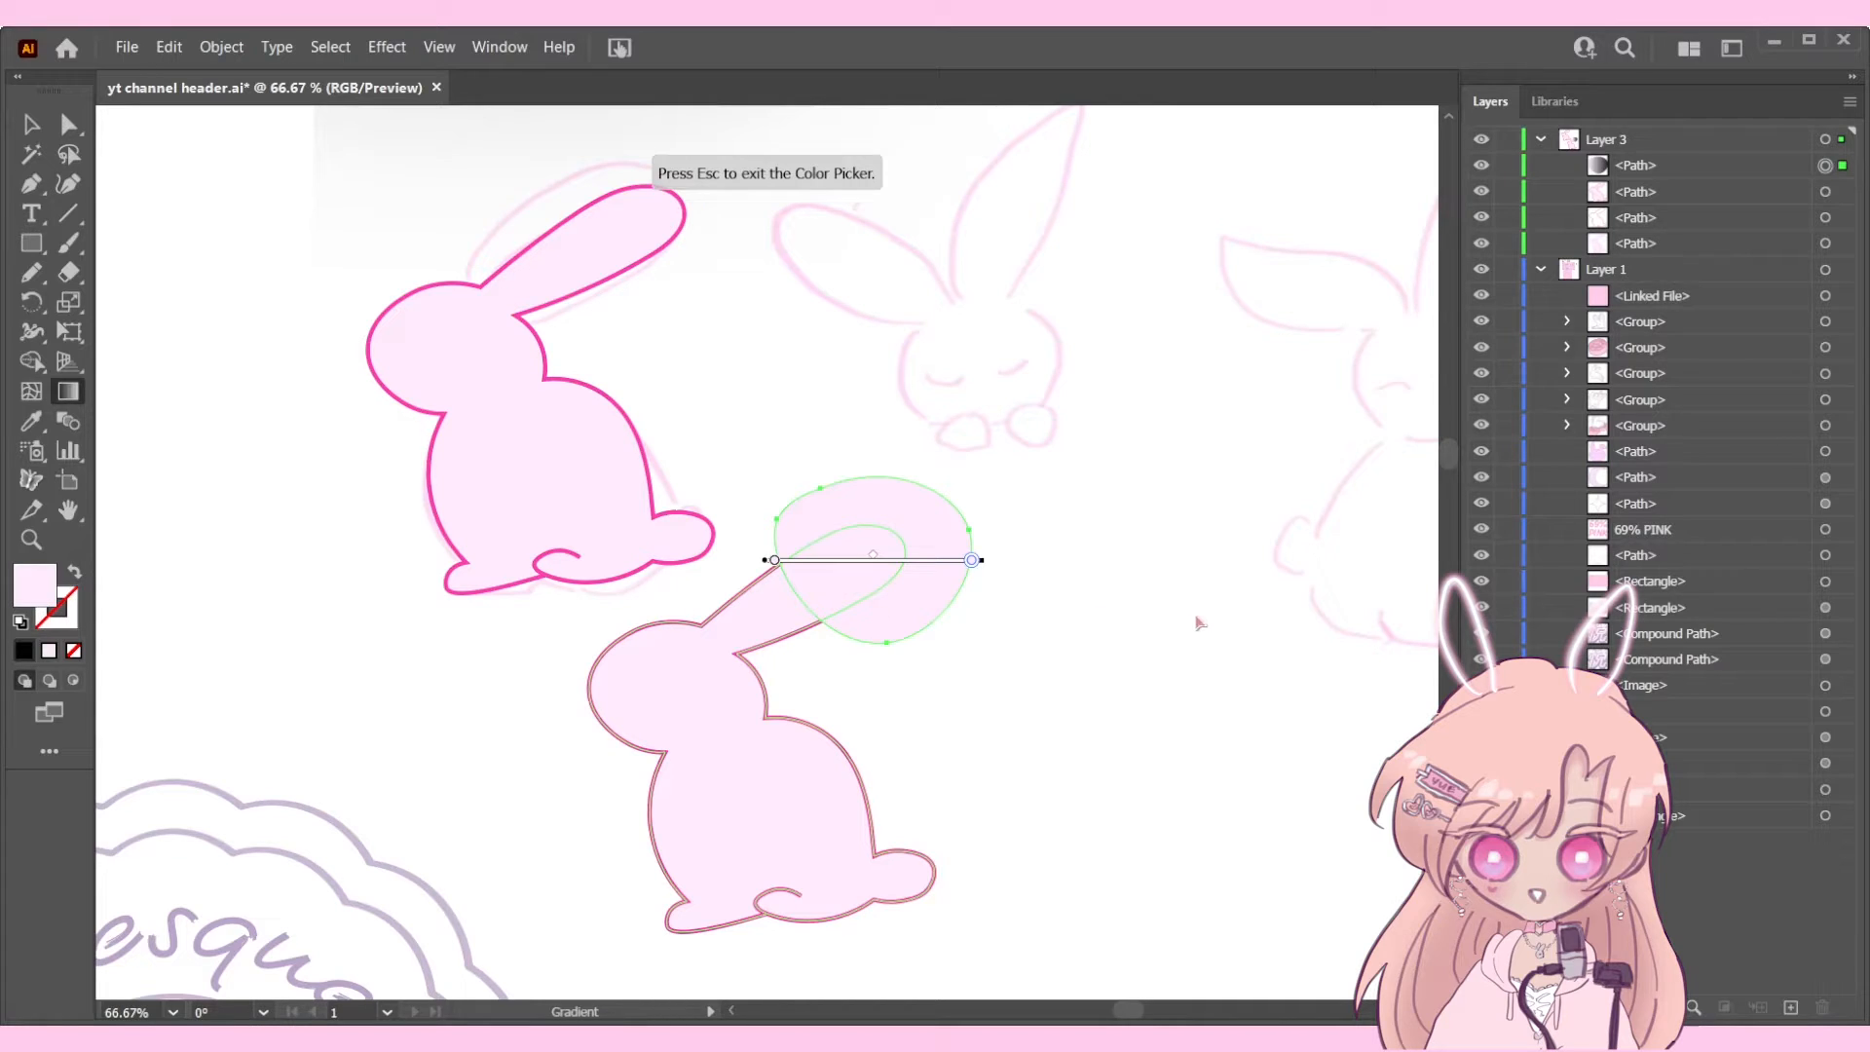
key(Escape)
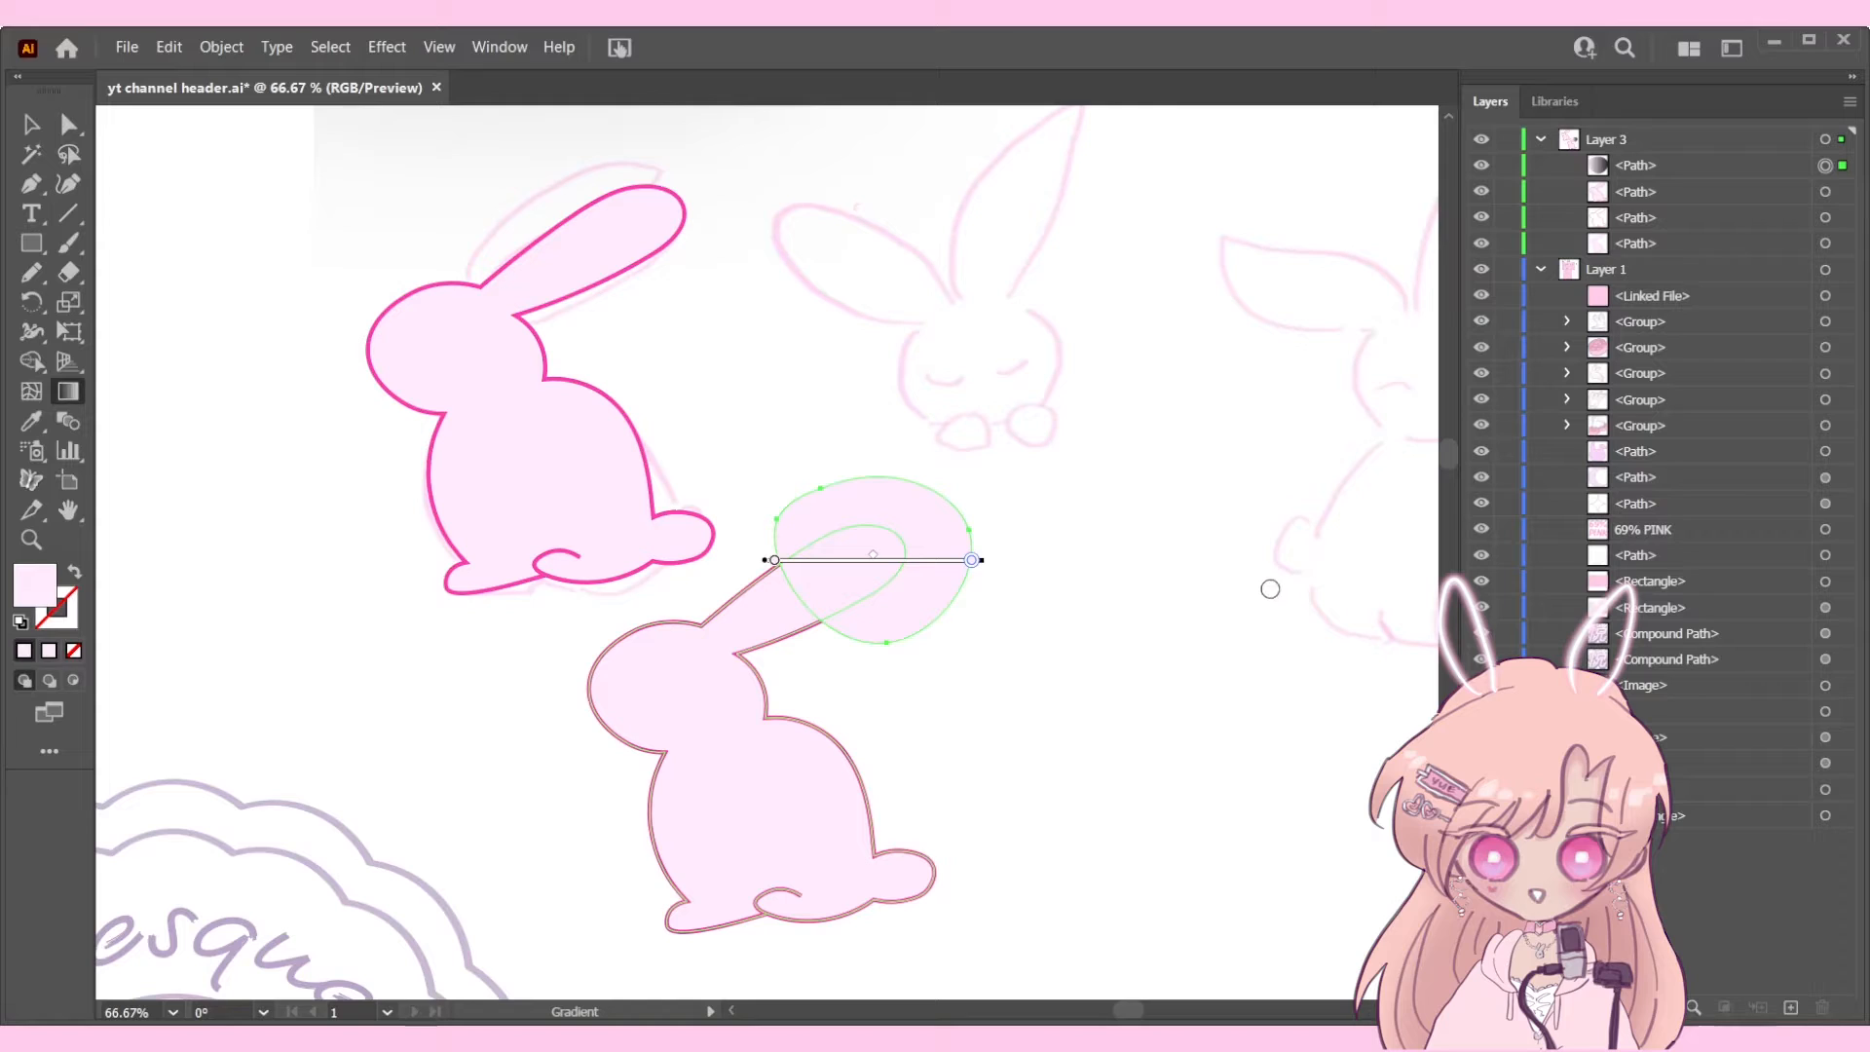
click(1723, 575)
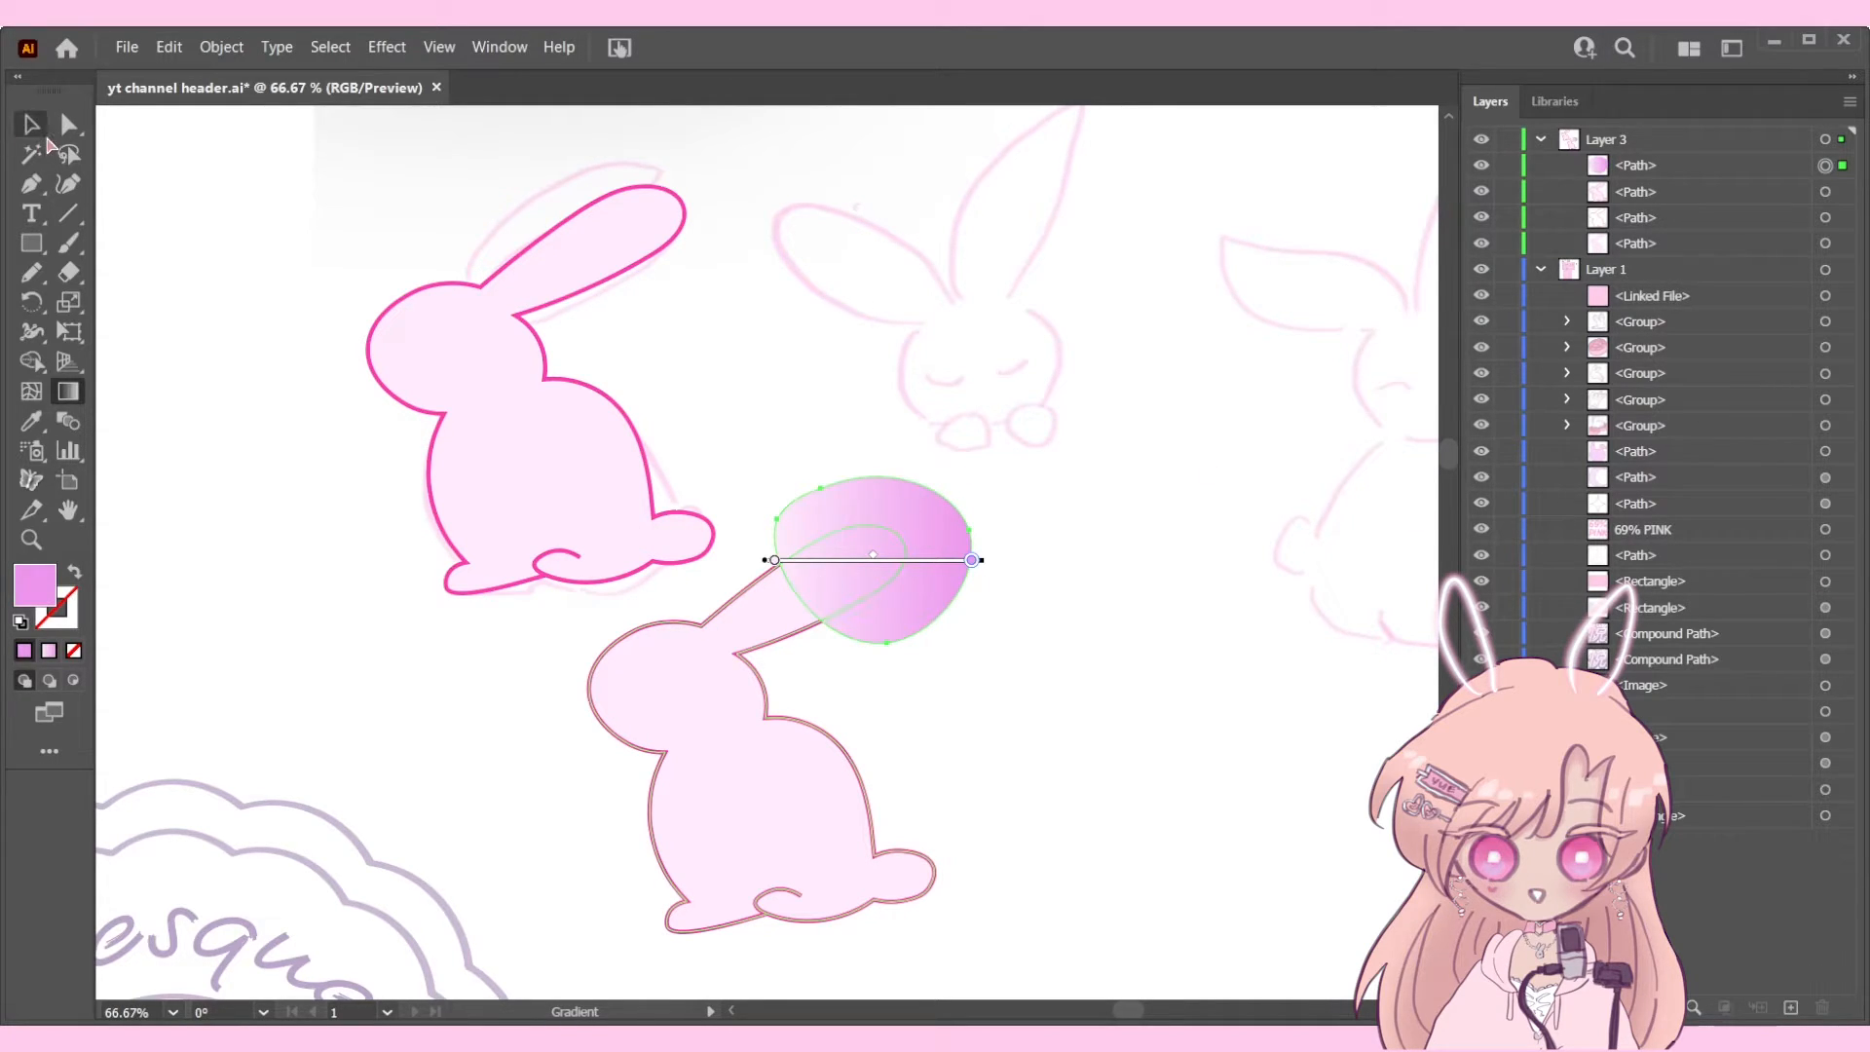
Step: Angle the ear-tip gradient diagonally so the orchid pink end points toward the outer tip of the ear
click(1367, 638)
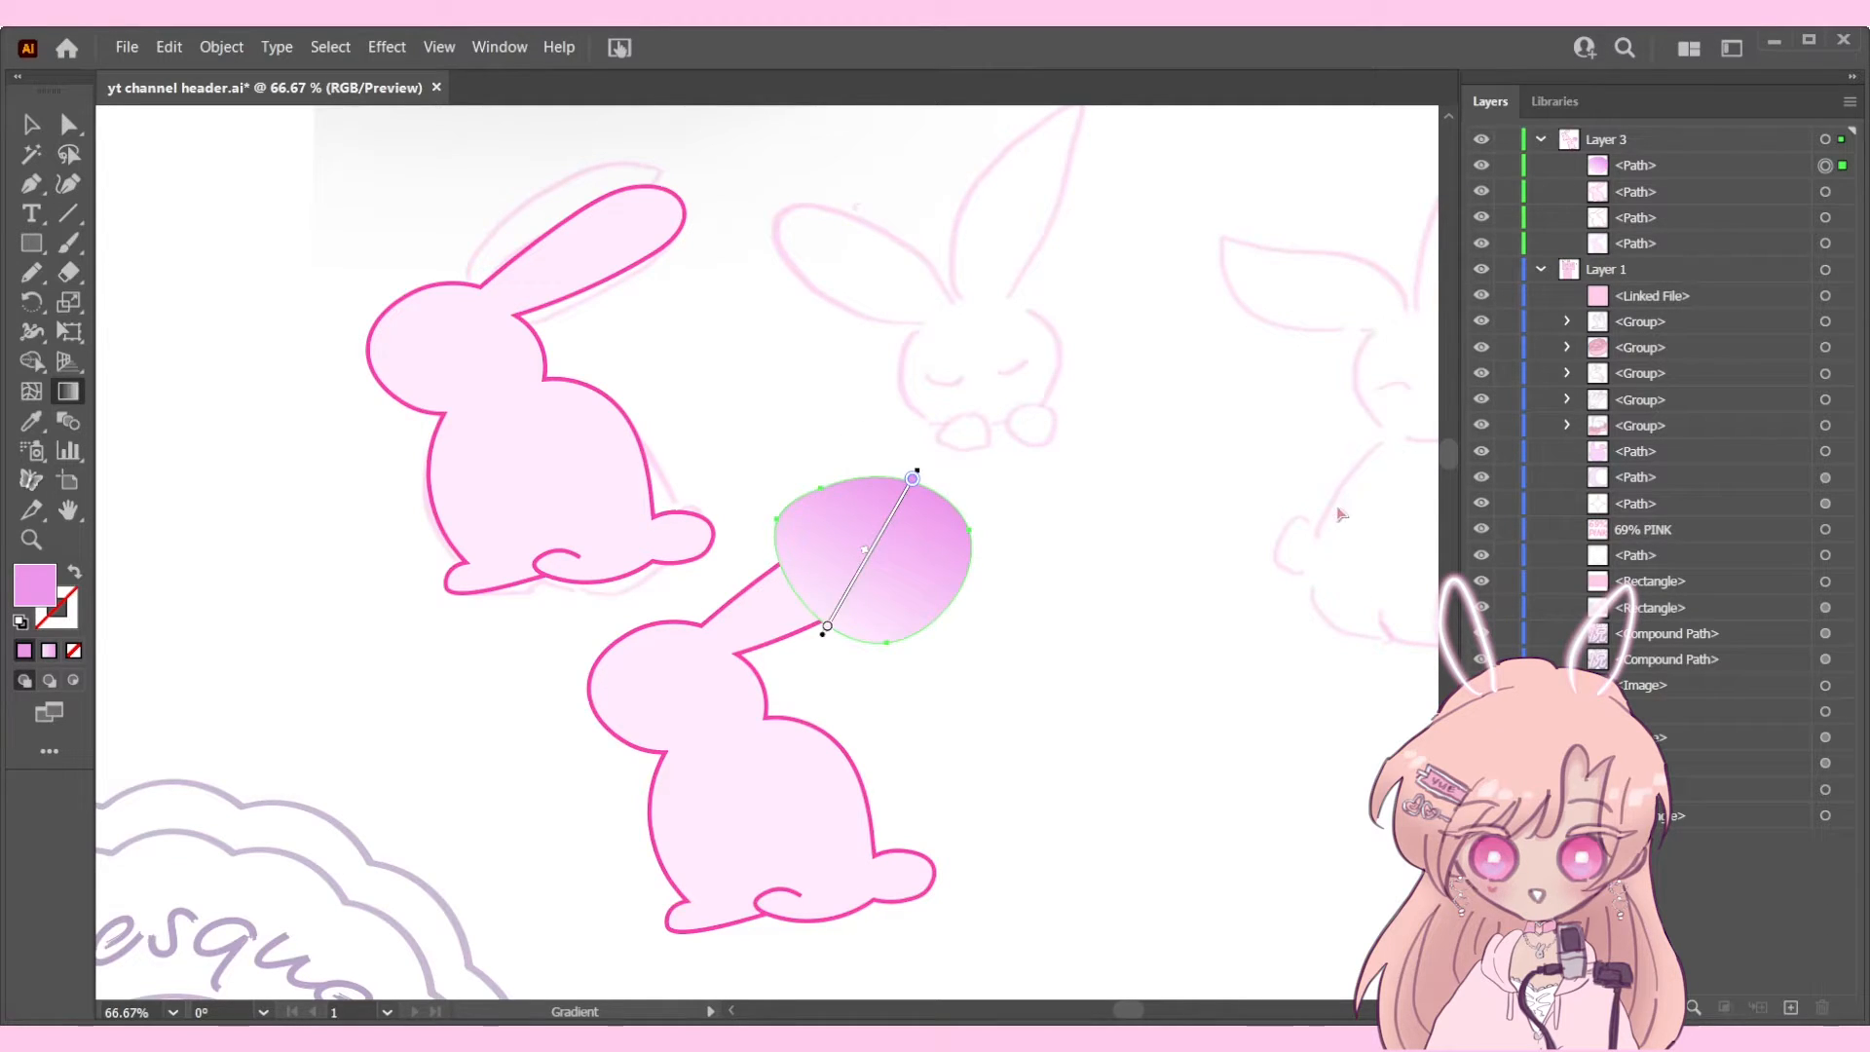
click(1350, 686)
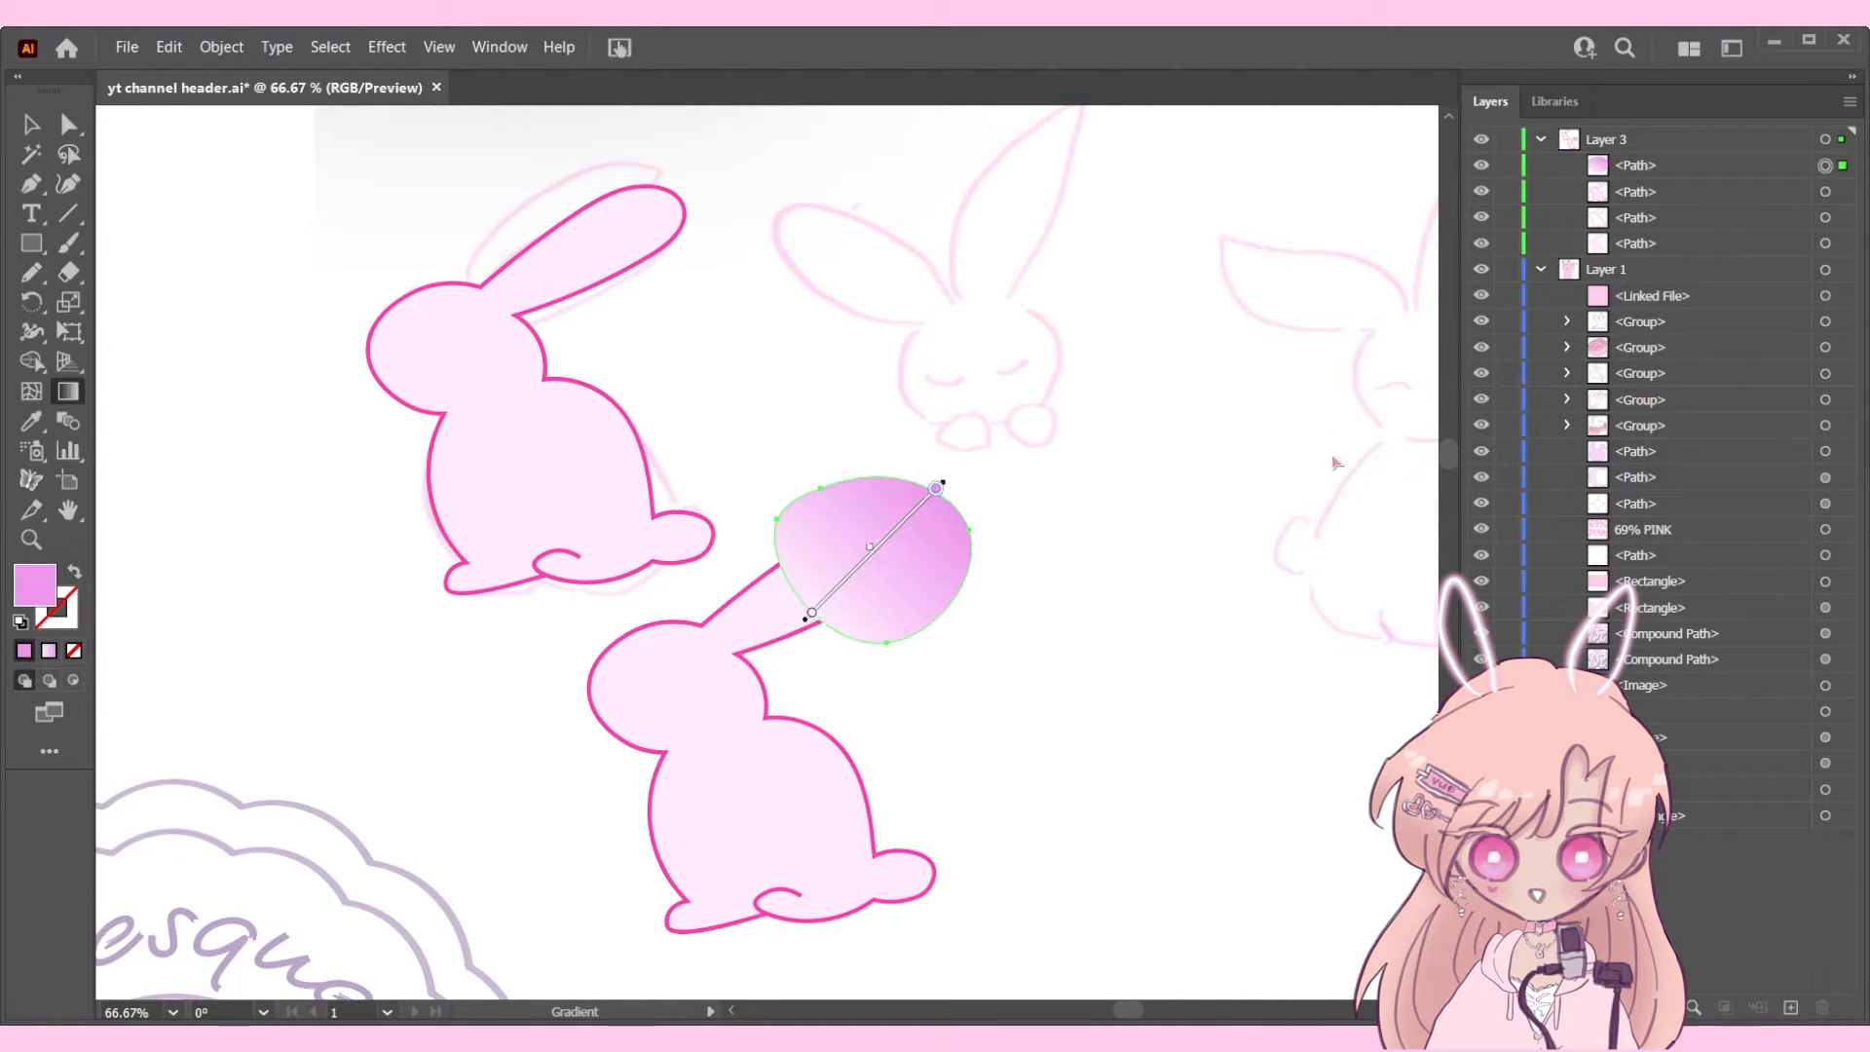
click(1367, 709)
Step: Duplicate the gradient shape within Layer 3 and move the copy over the original rabbit's ear tip
click(31, 124)
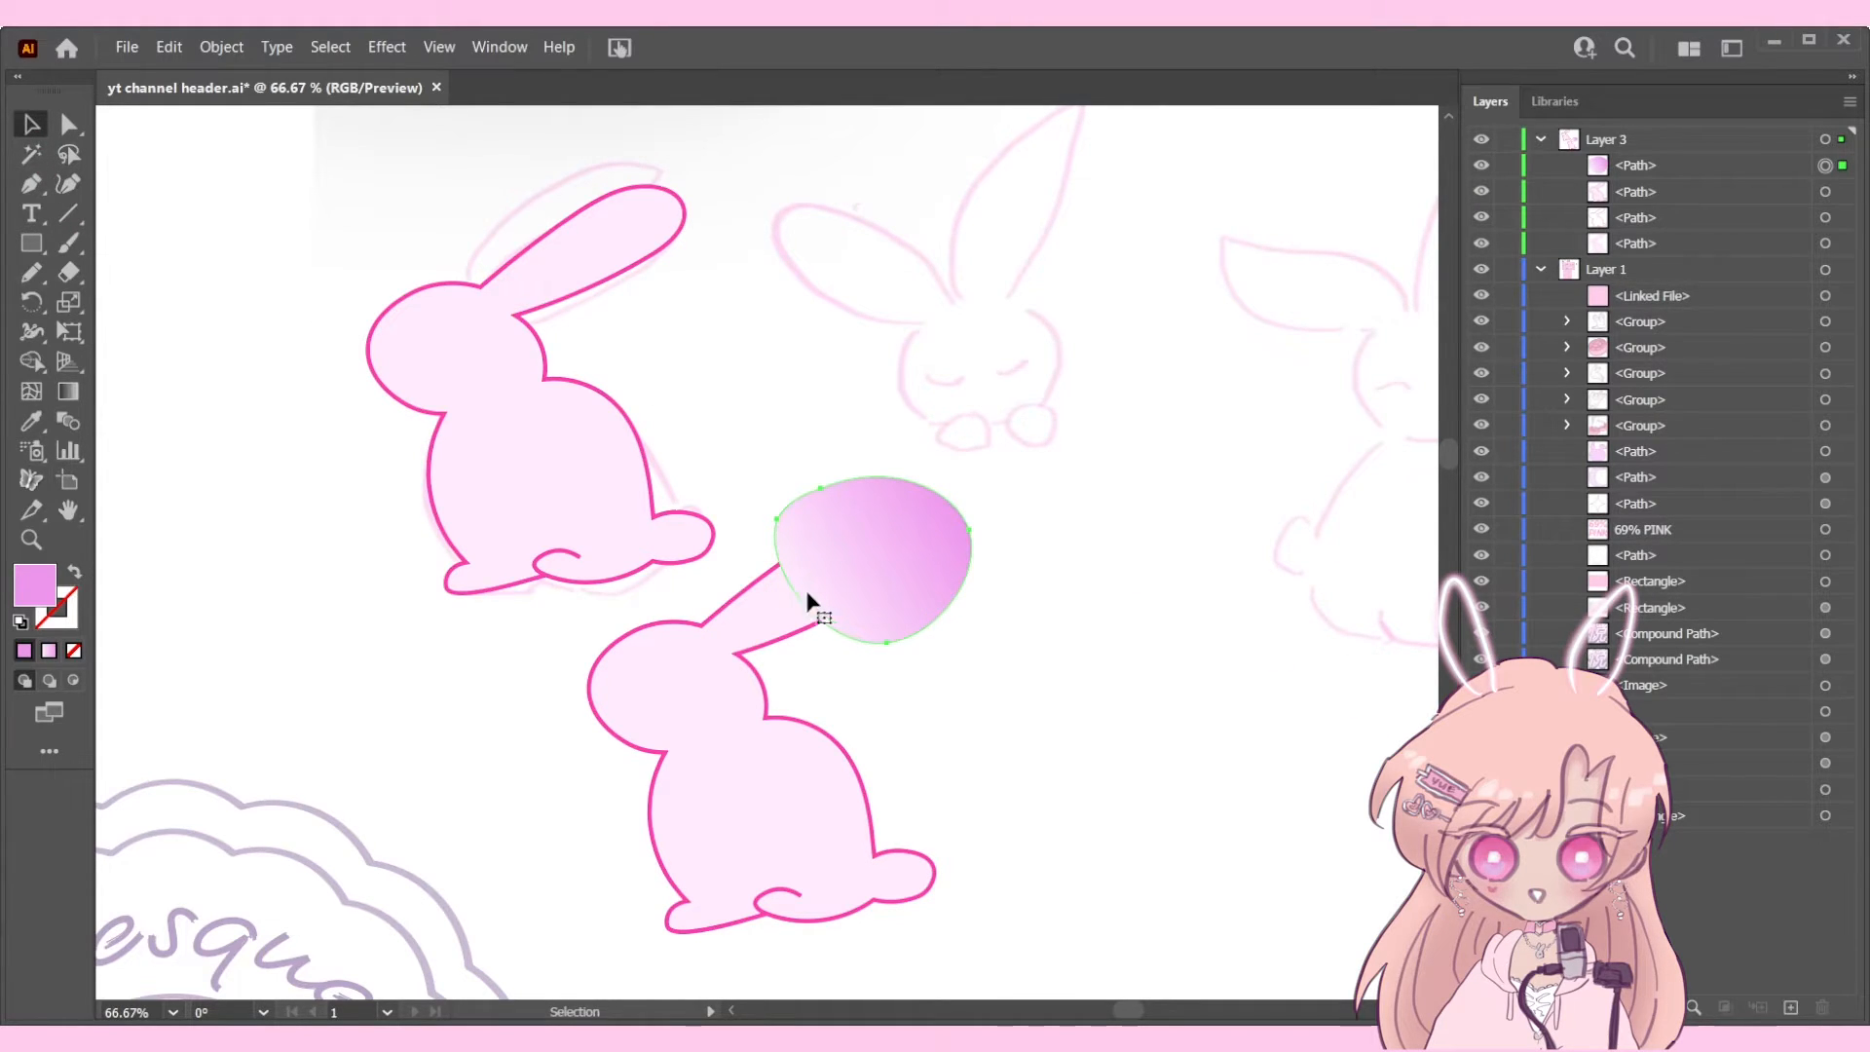
click(826, 579)
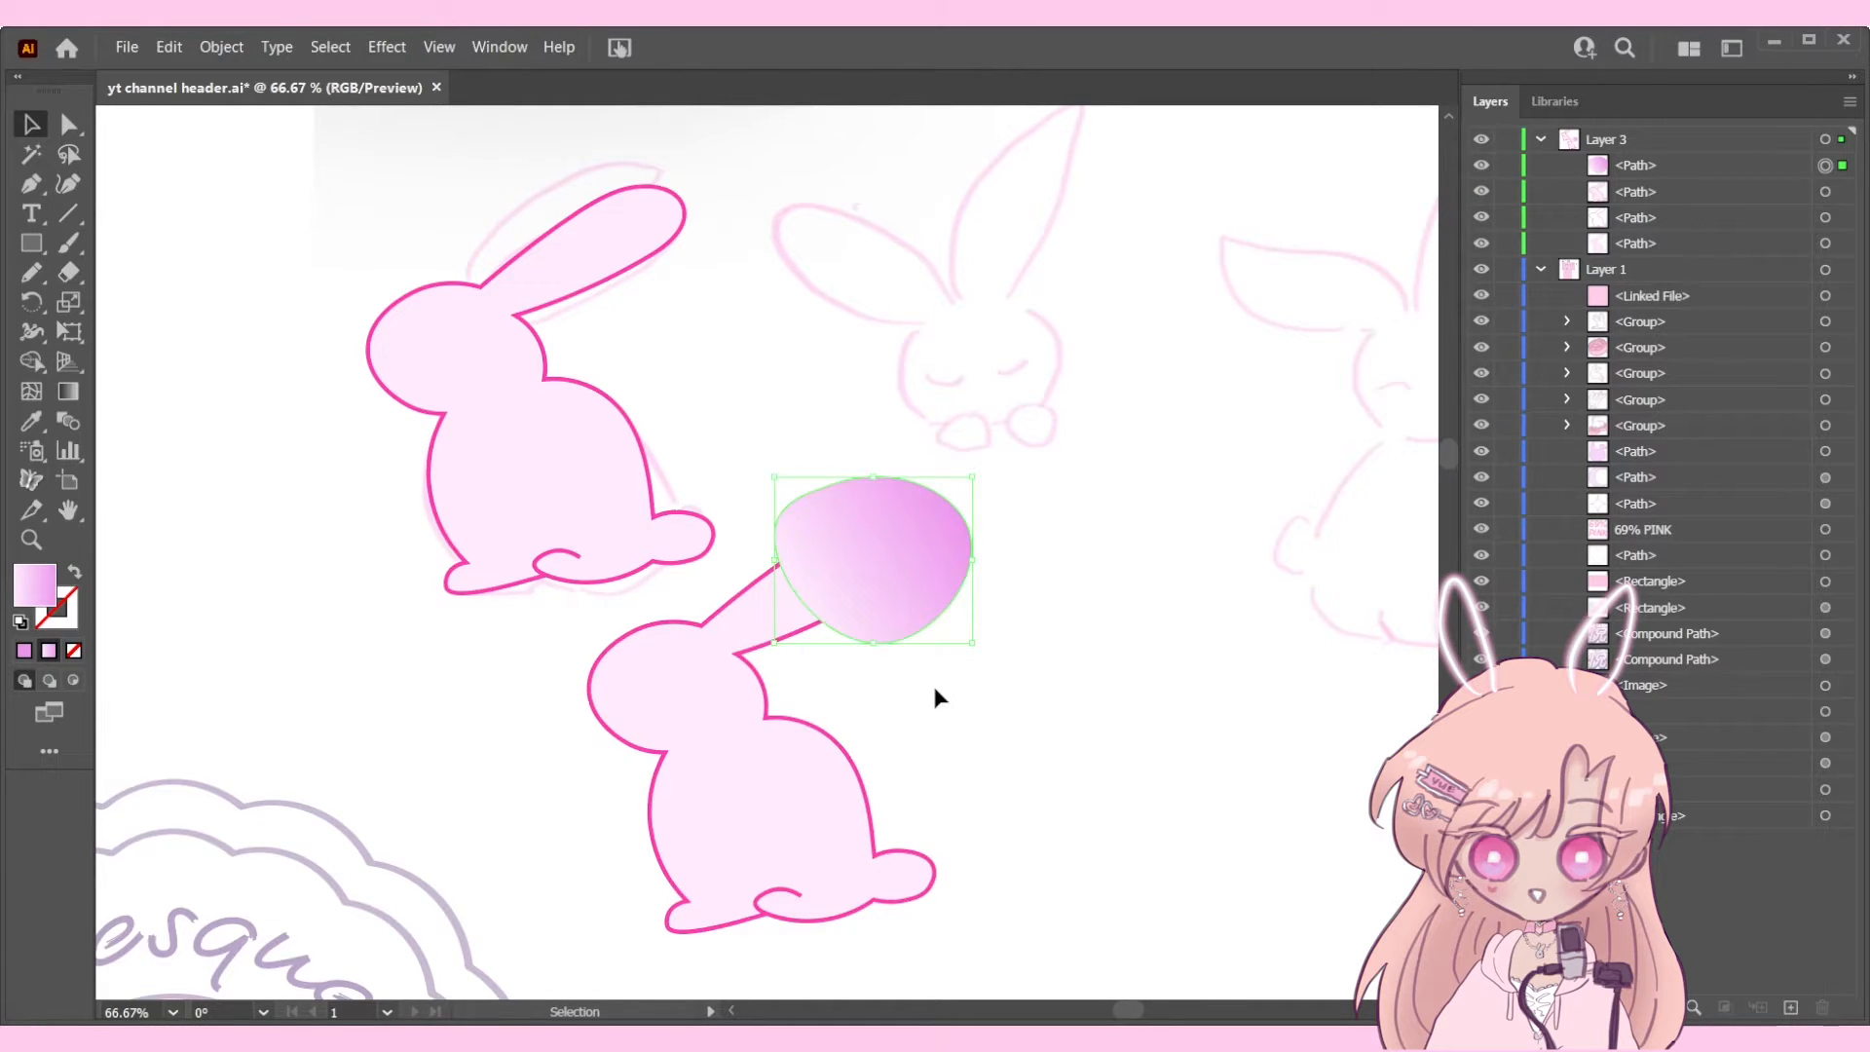
click(1743, 166)
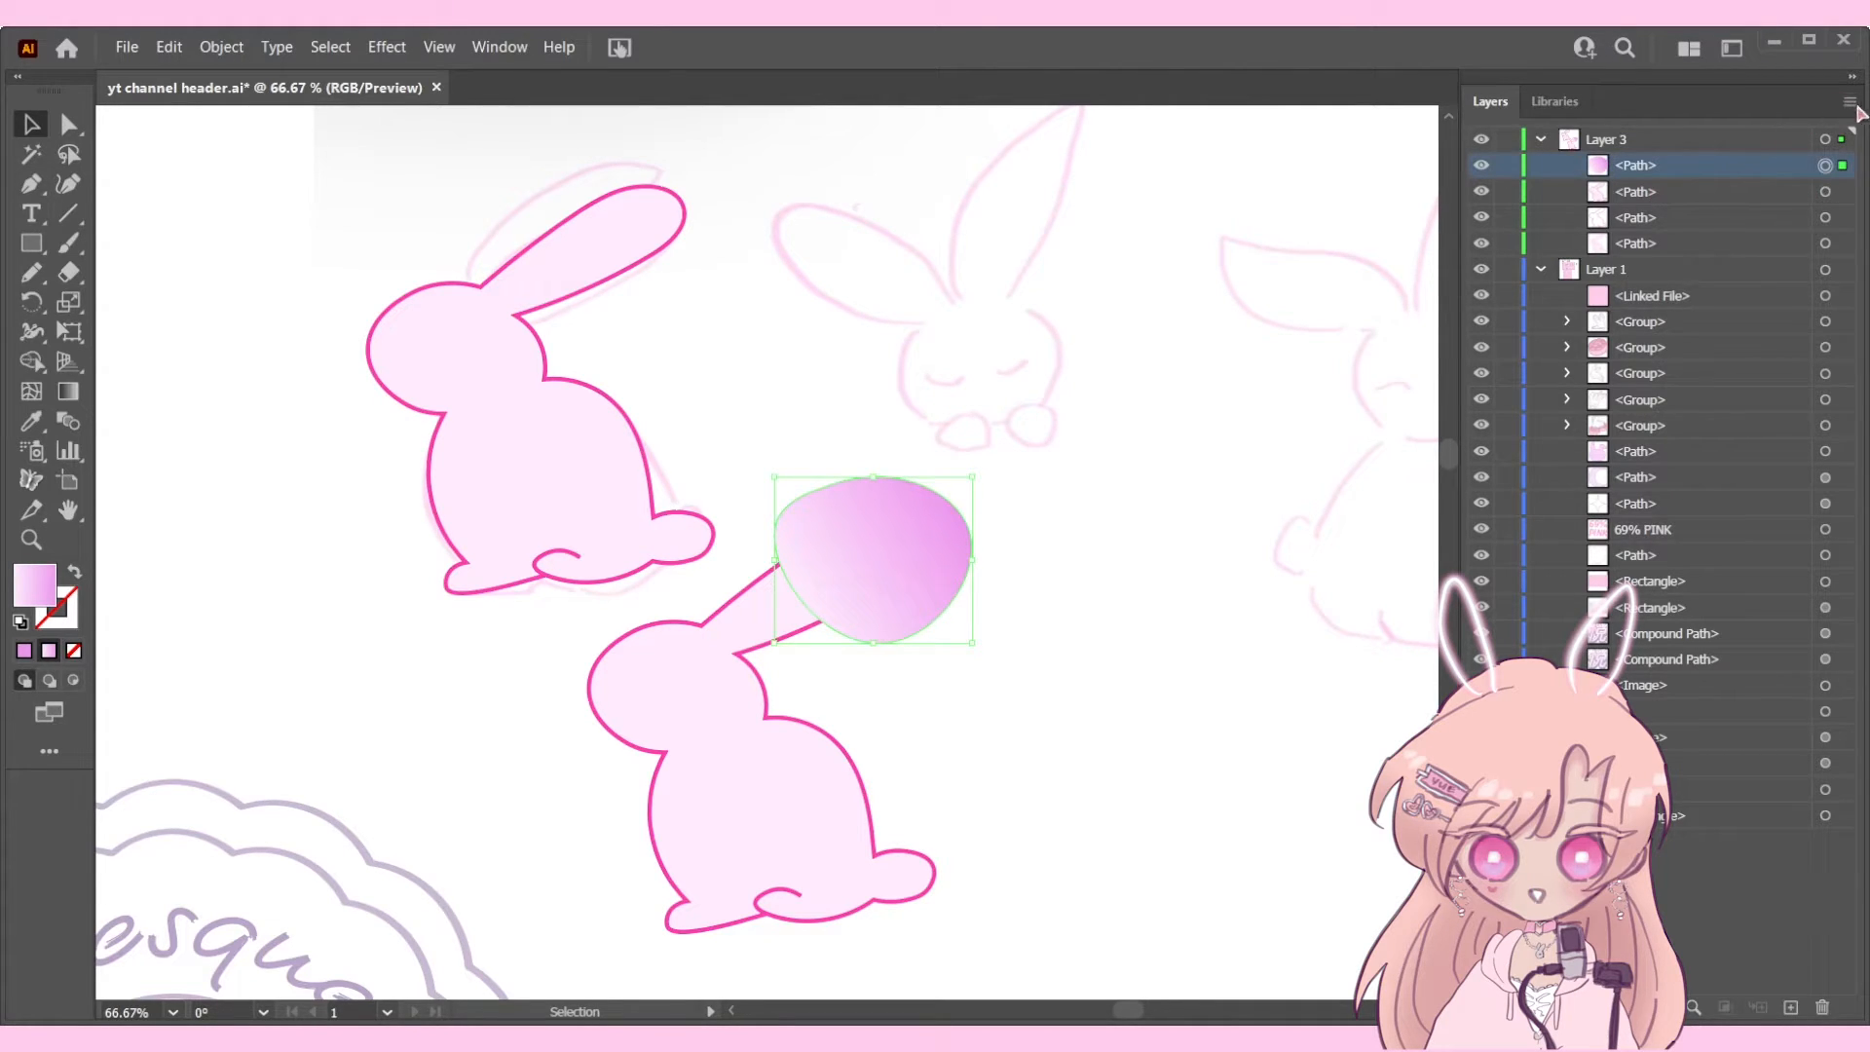
click(1752, 162)
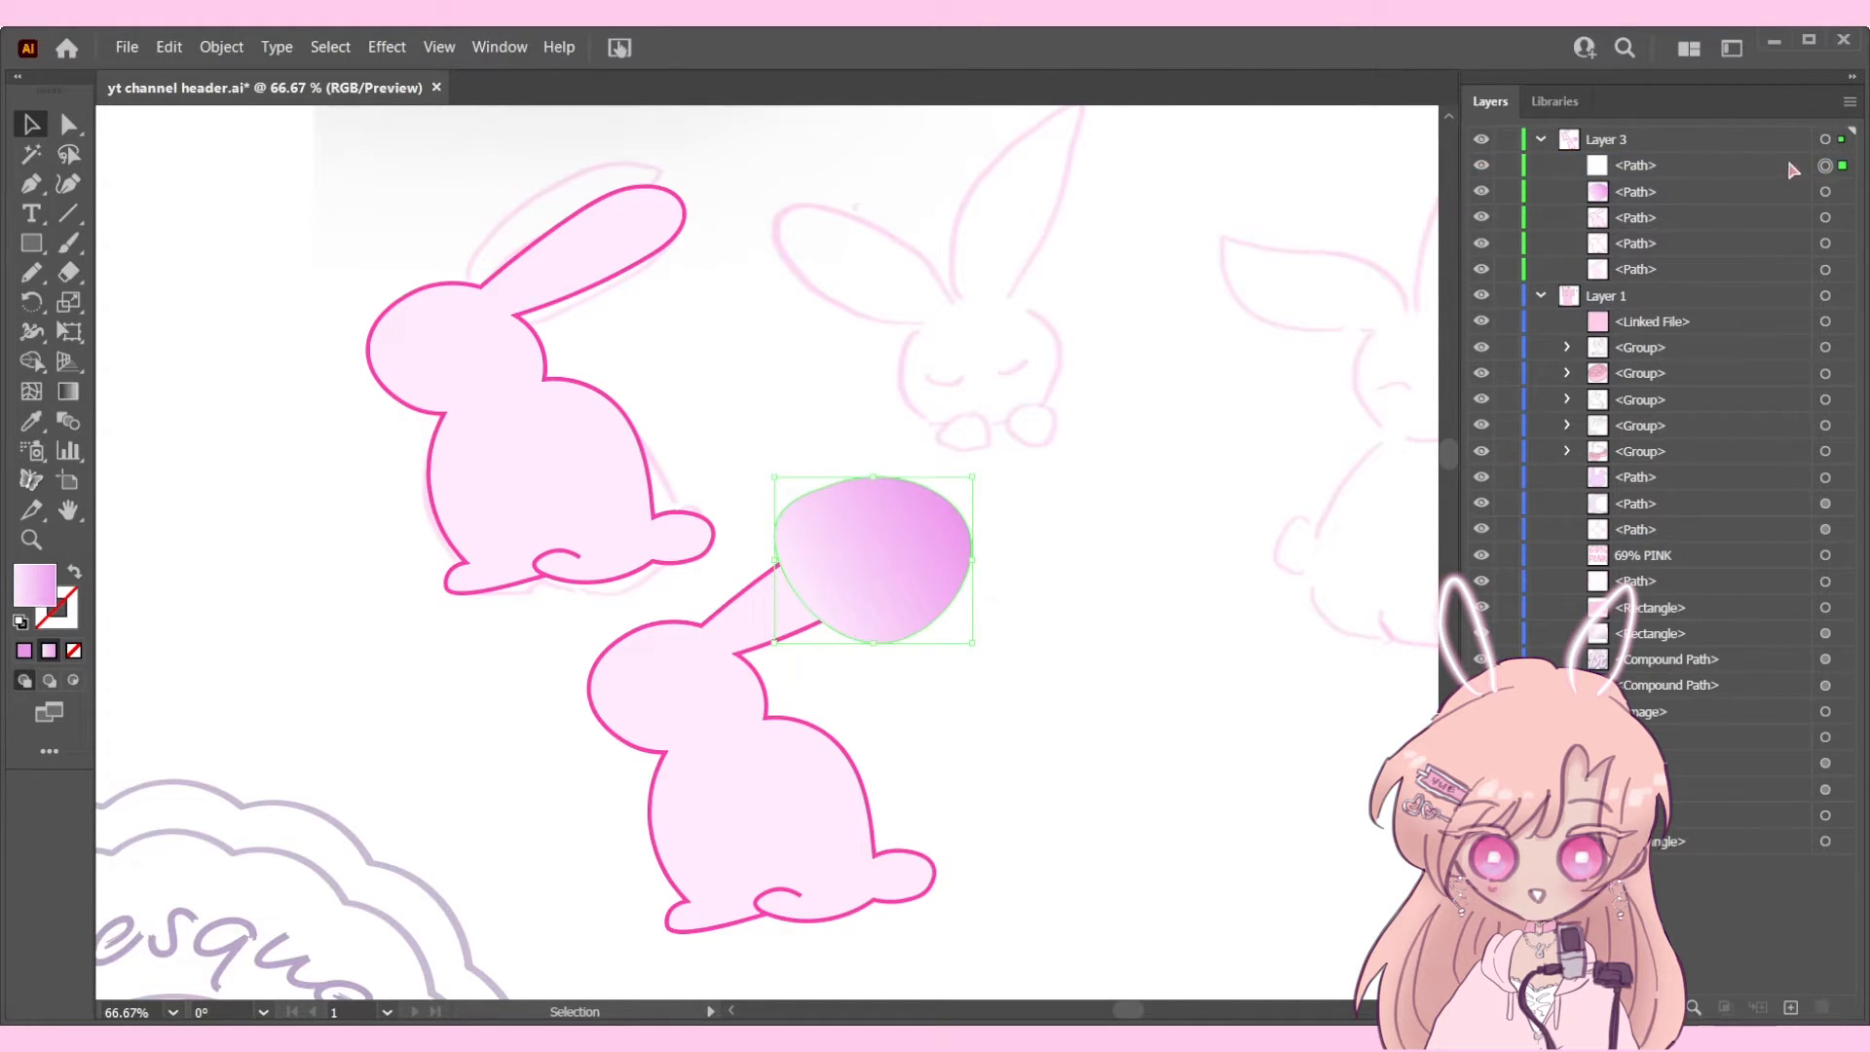
drag(836, 534, 594, 223)
Step: Move the lower gradient shape behind the rabbit copy in Layer 3 and duplicate both paths in front
click(1780, 193)
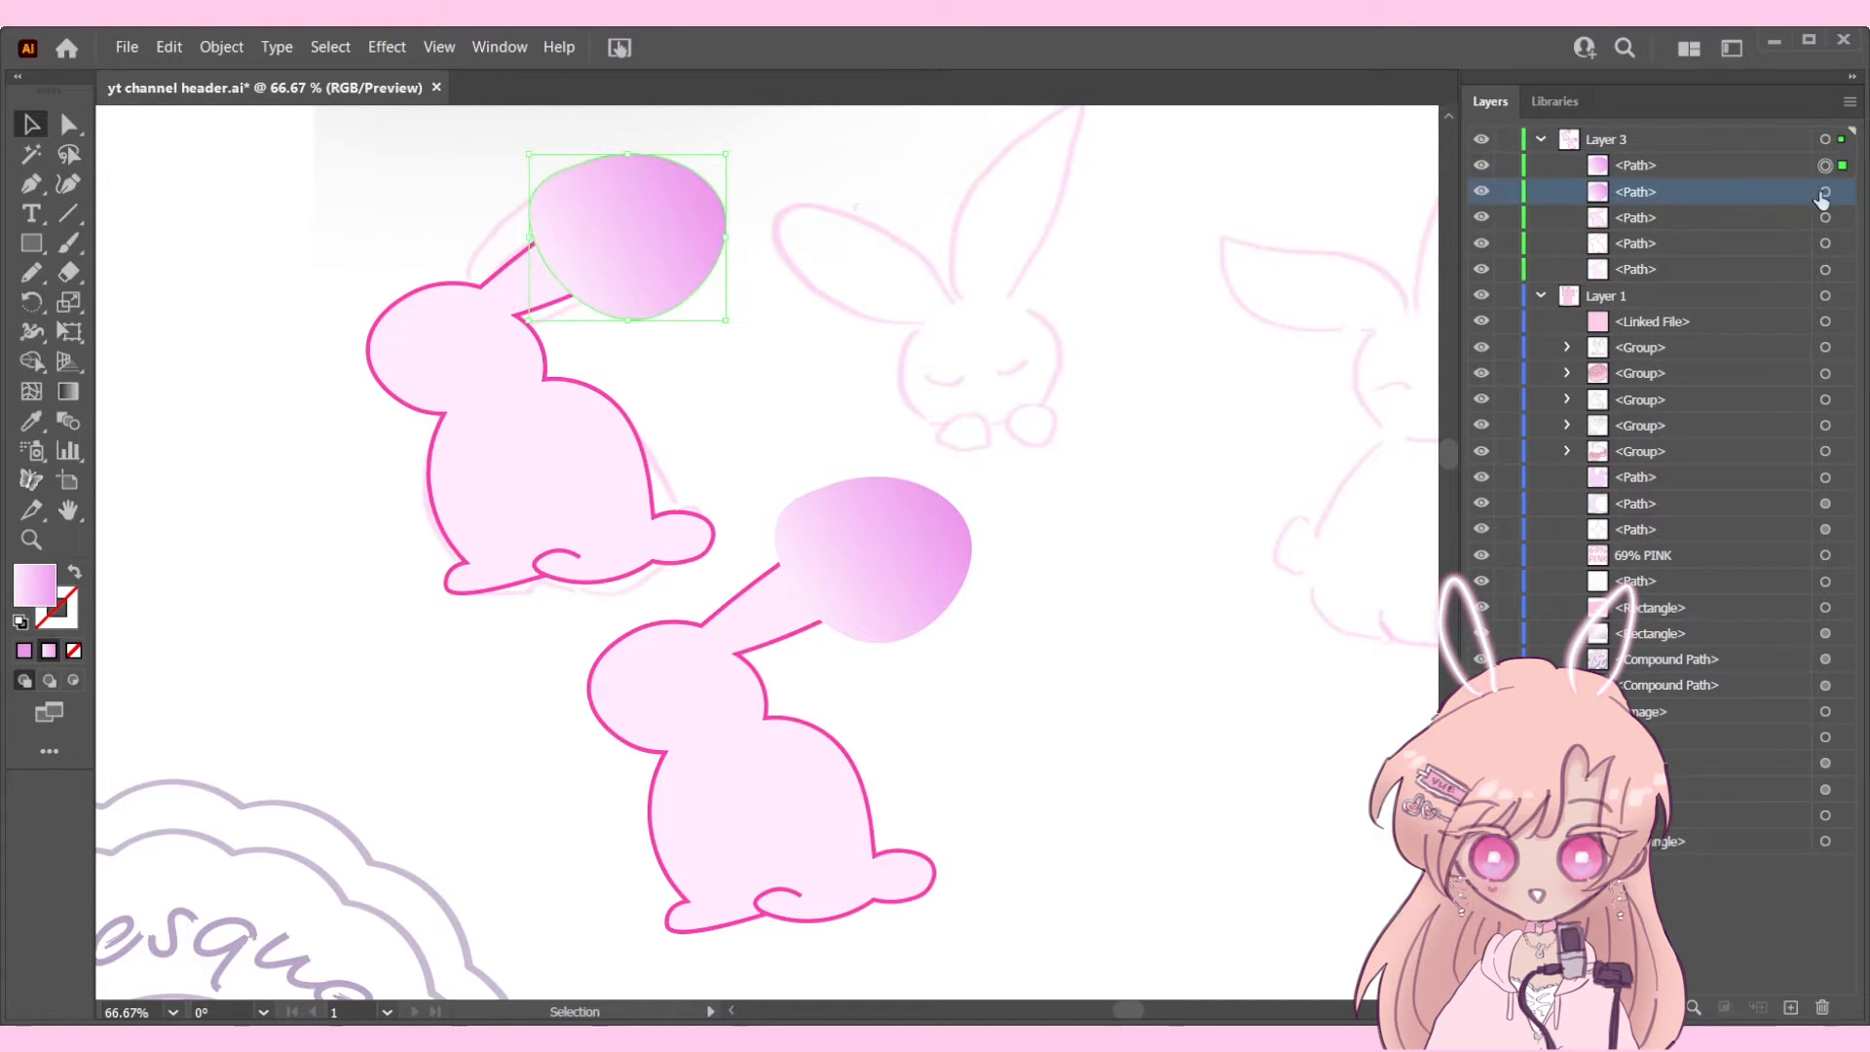
drag(1821, 197, 1826, 218)
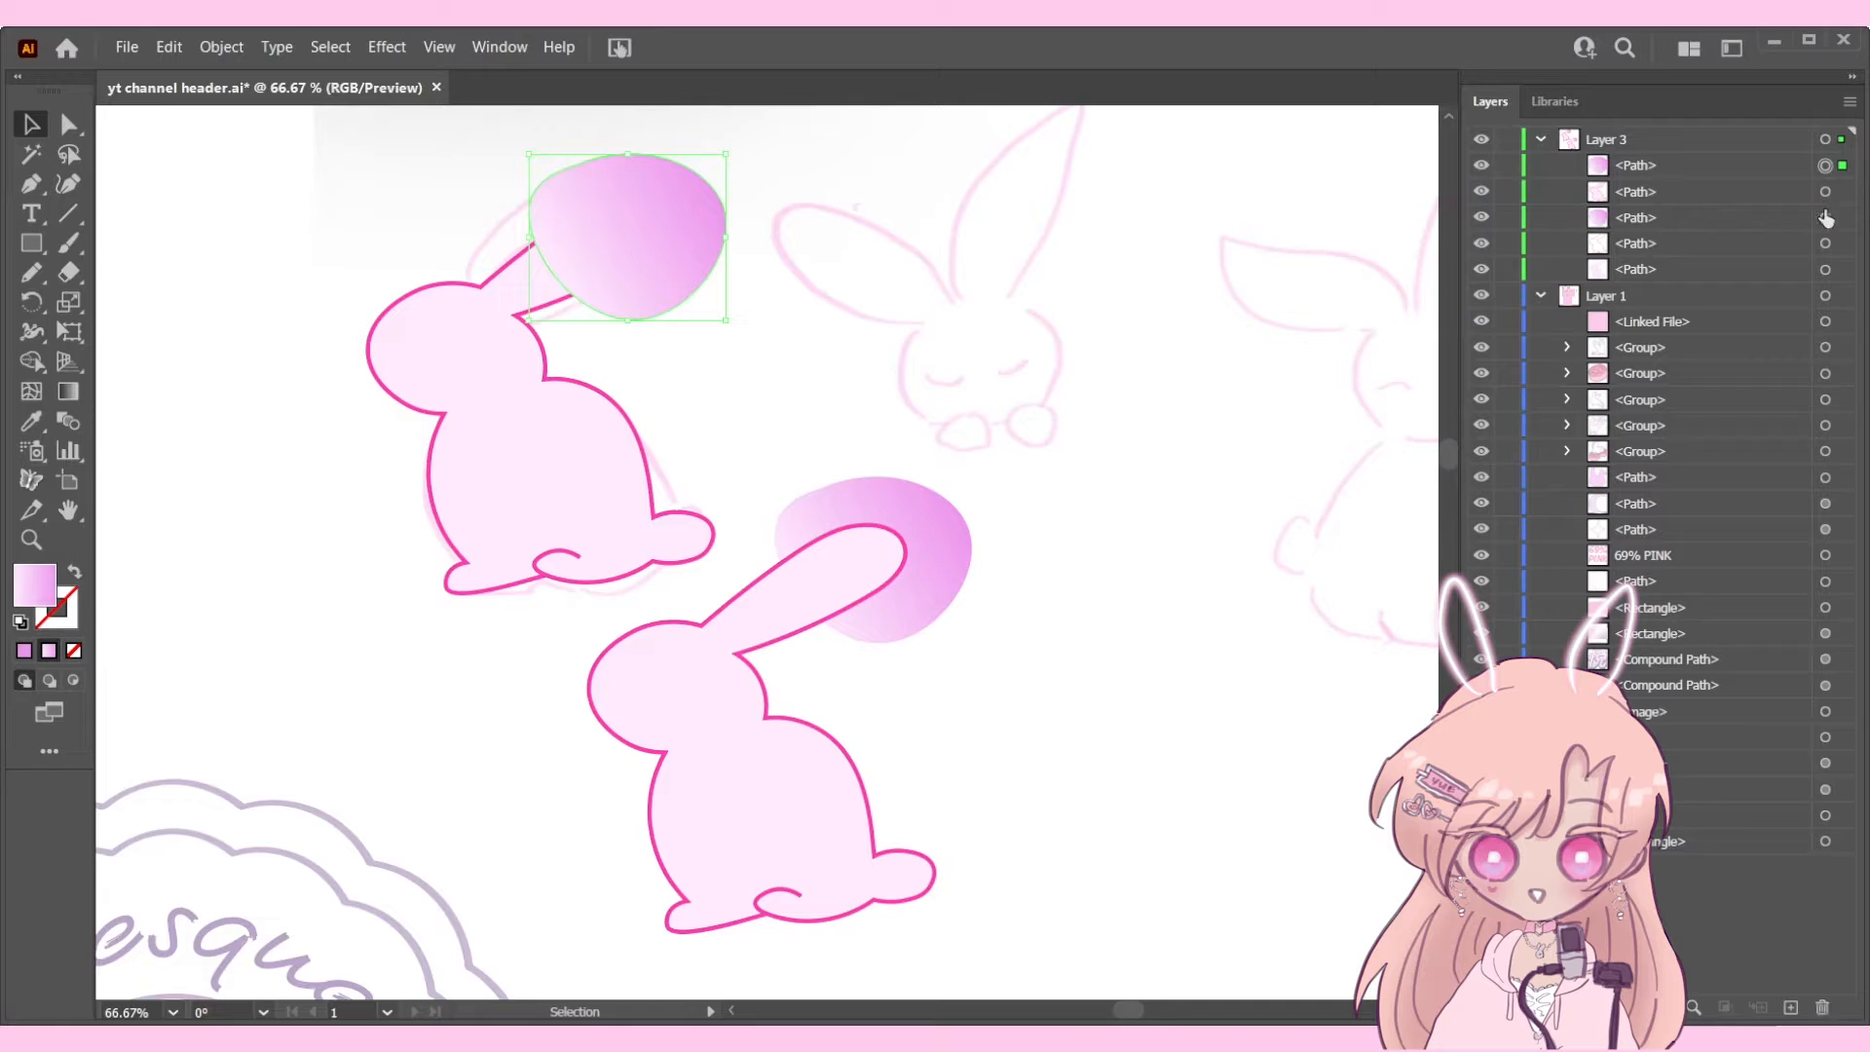
click(1826, 192)
click(1763, 220)
shift+click(1826, 218)
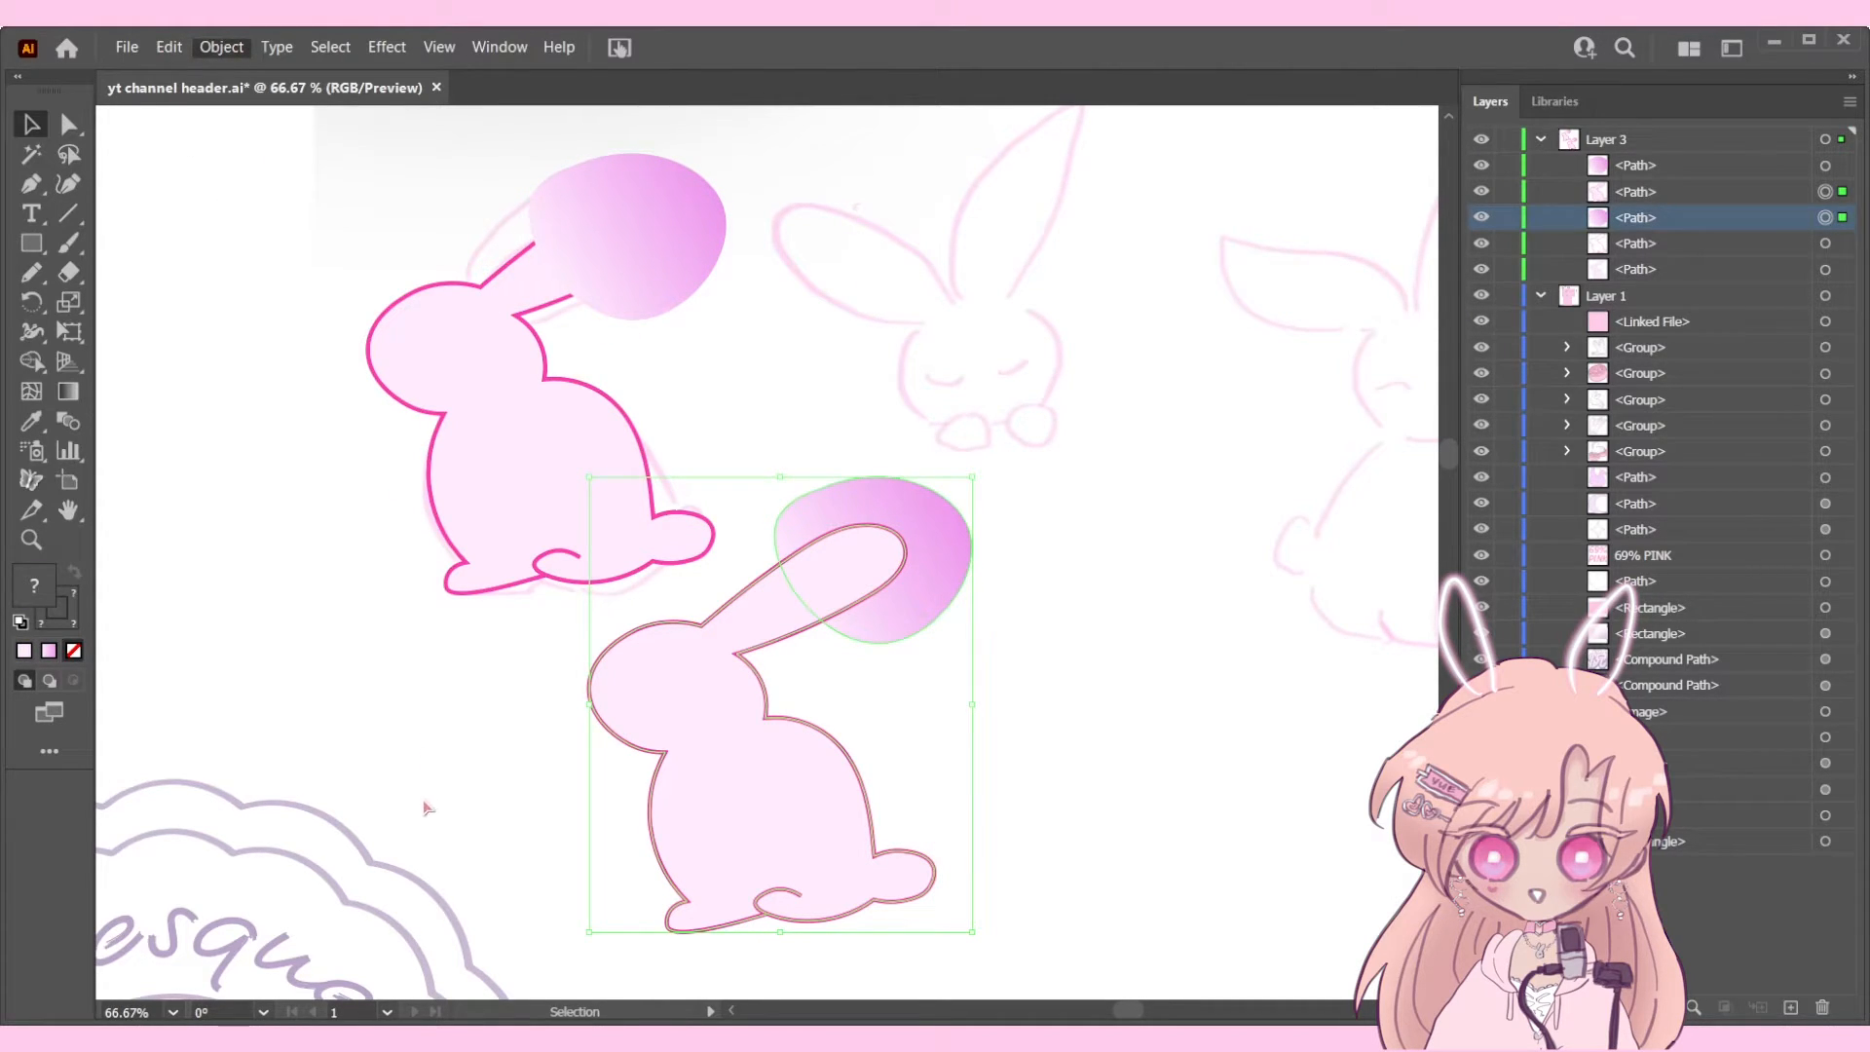
key(ctrl+f)
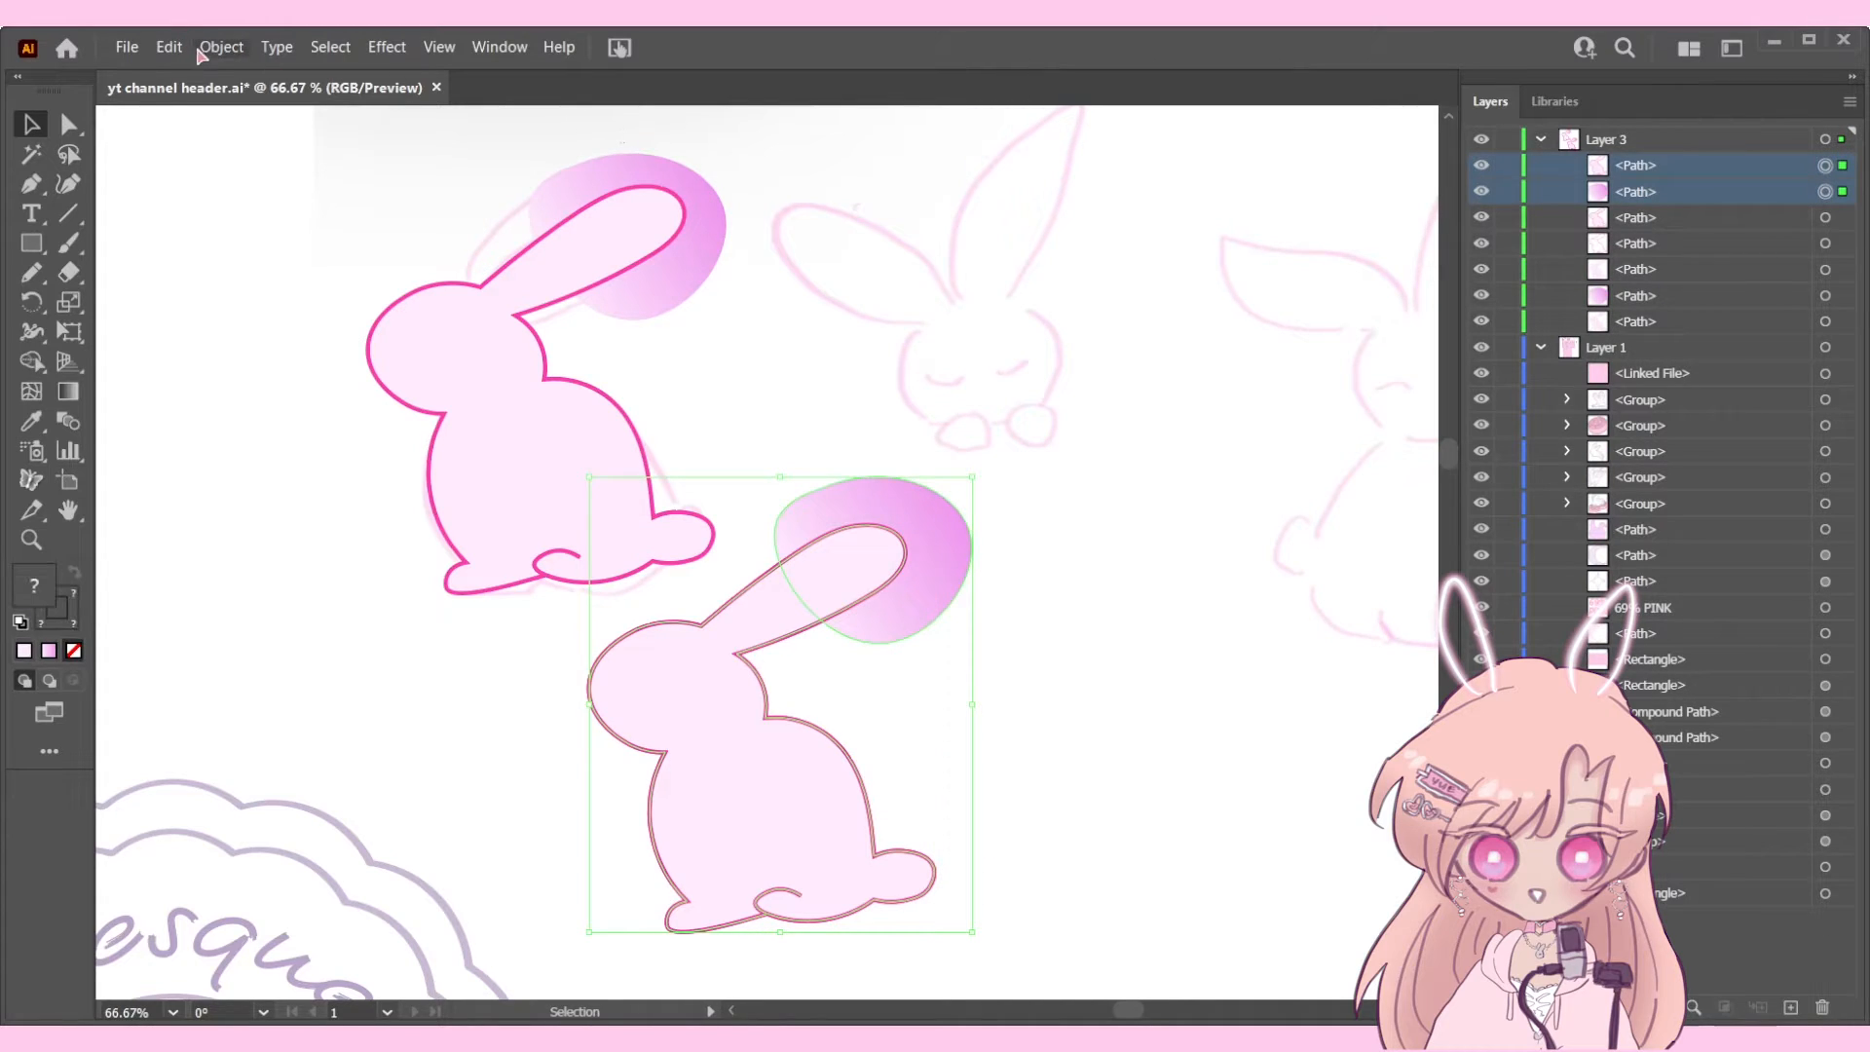
Step: Clip the duplicated gradient shape inside the lower rabbit's ear with a clipping mask and inspect the ear's edge
key(ctrl+7)
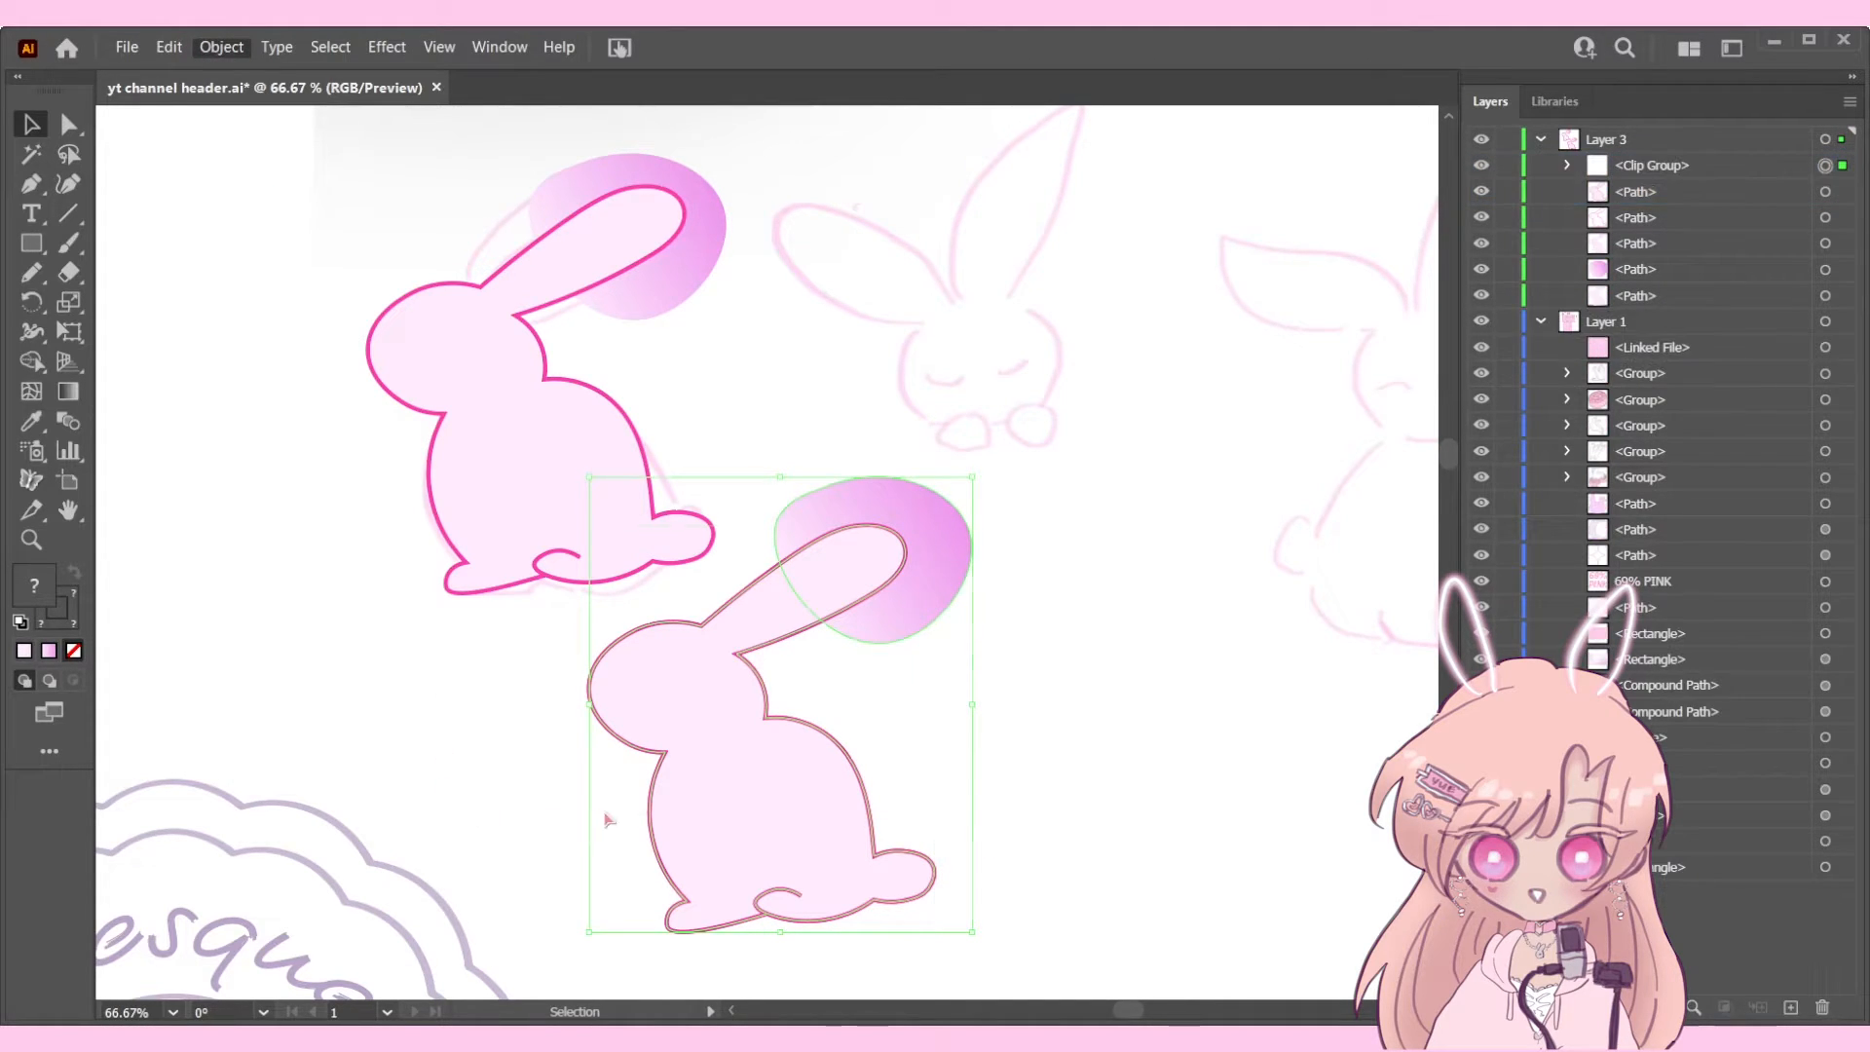
click(876, 662)
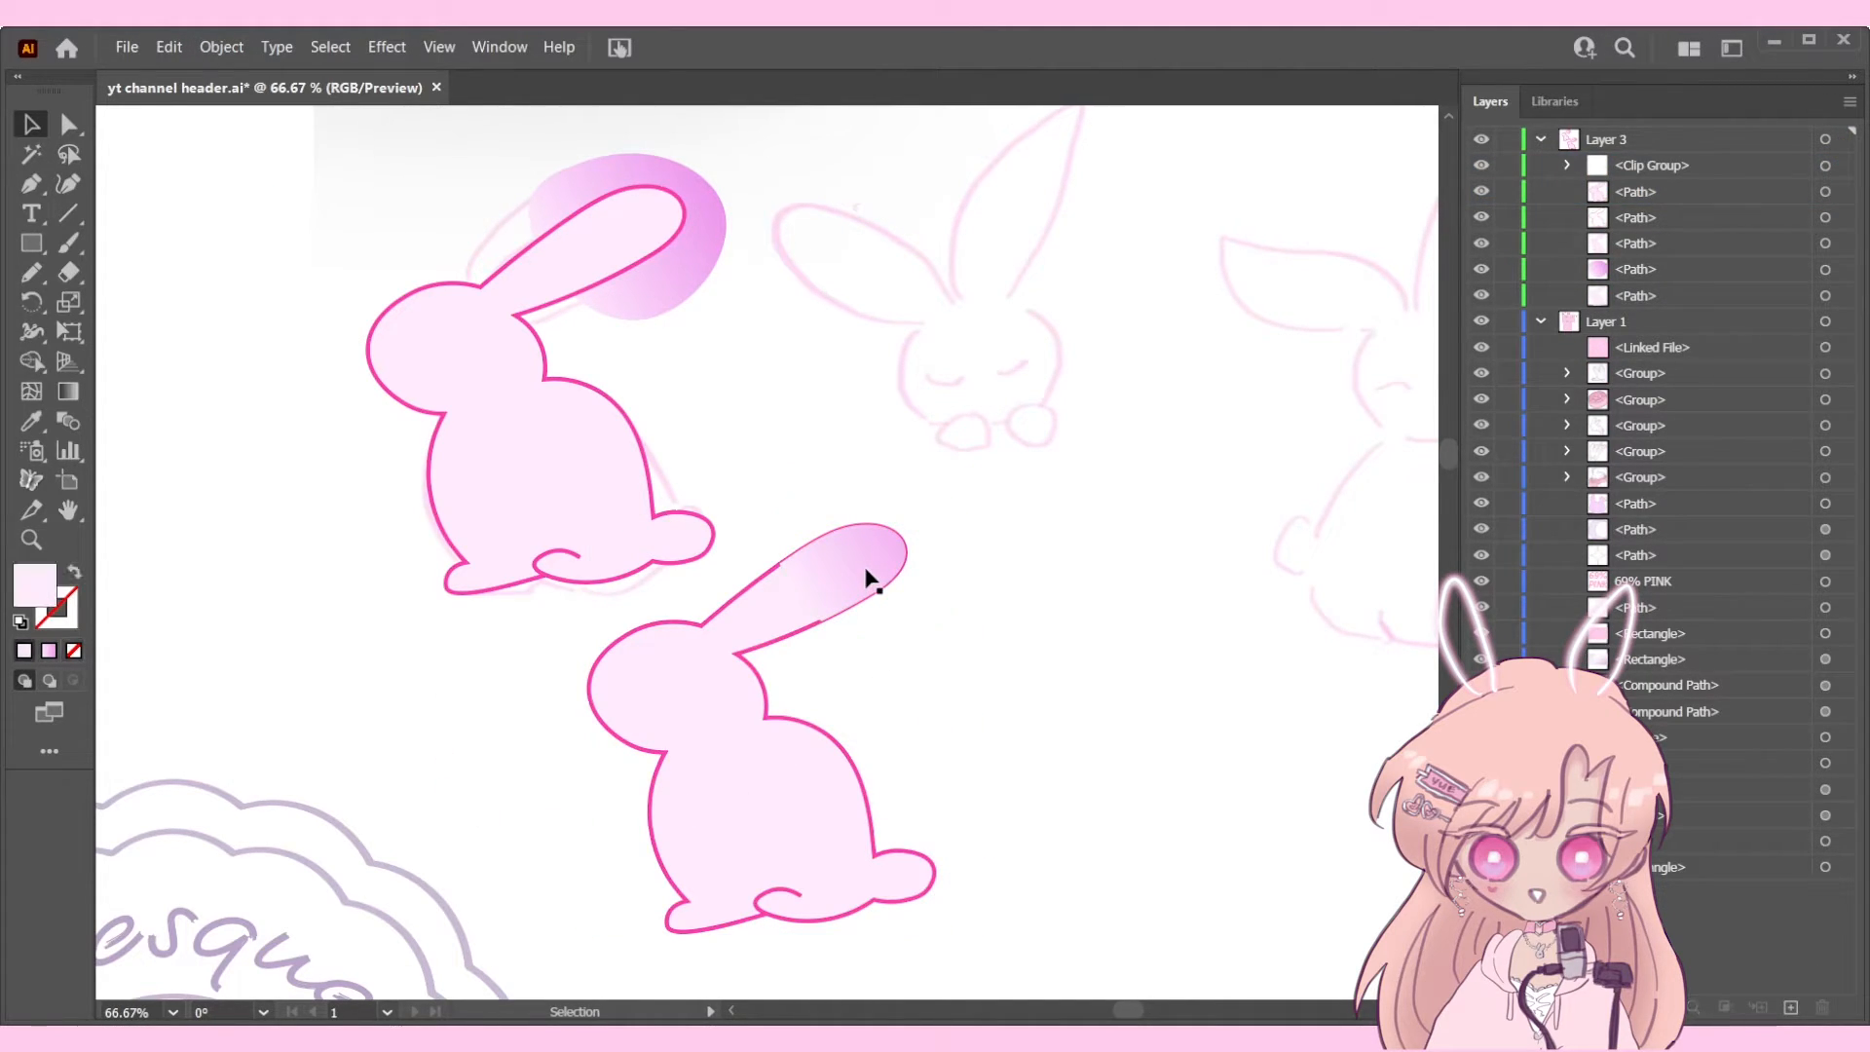
scroll(847, 572, up, 2)
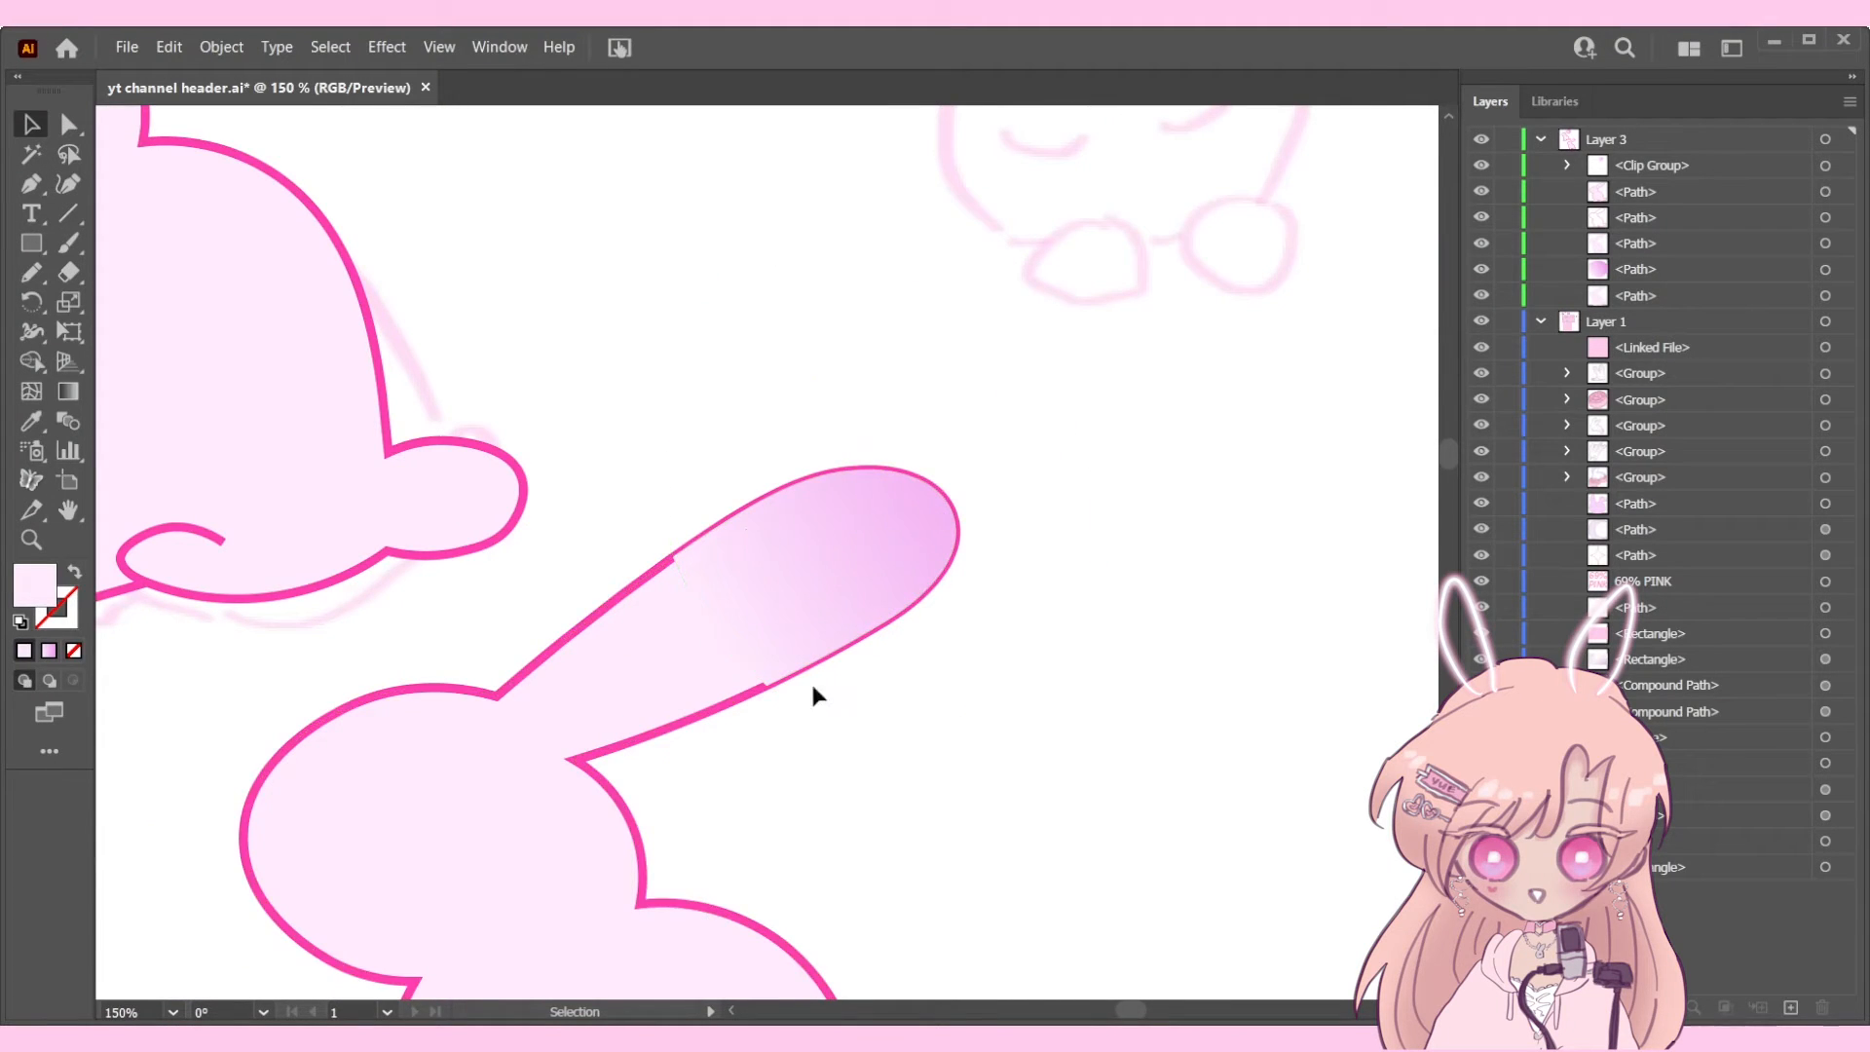
scroll(714, 672, down, 2)
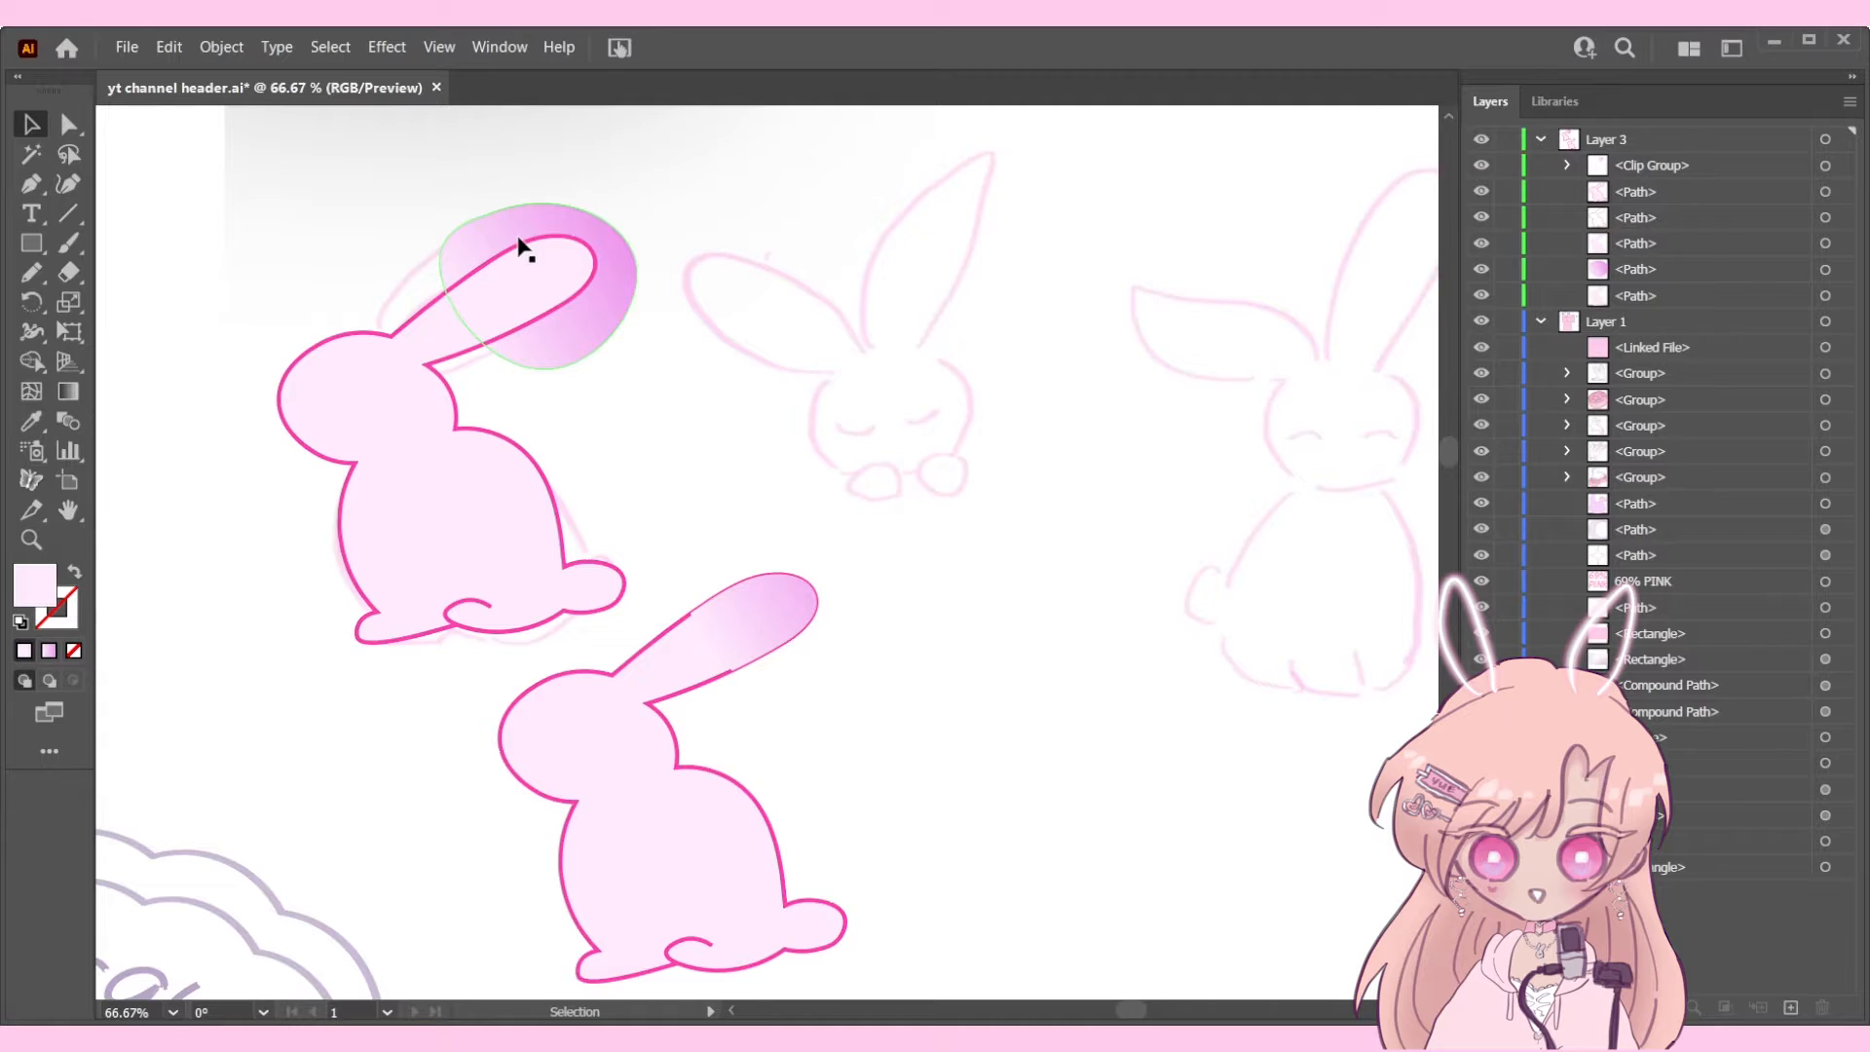
scroll(533, 383, left, 2)
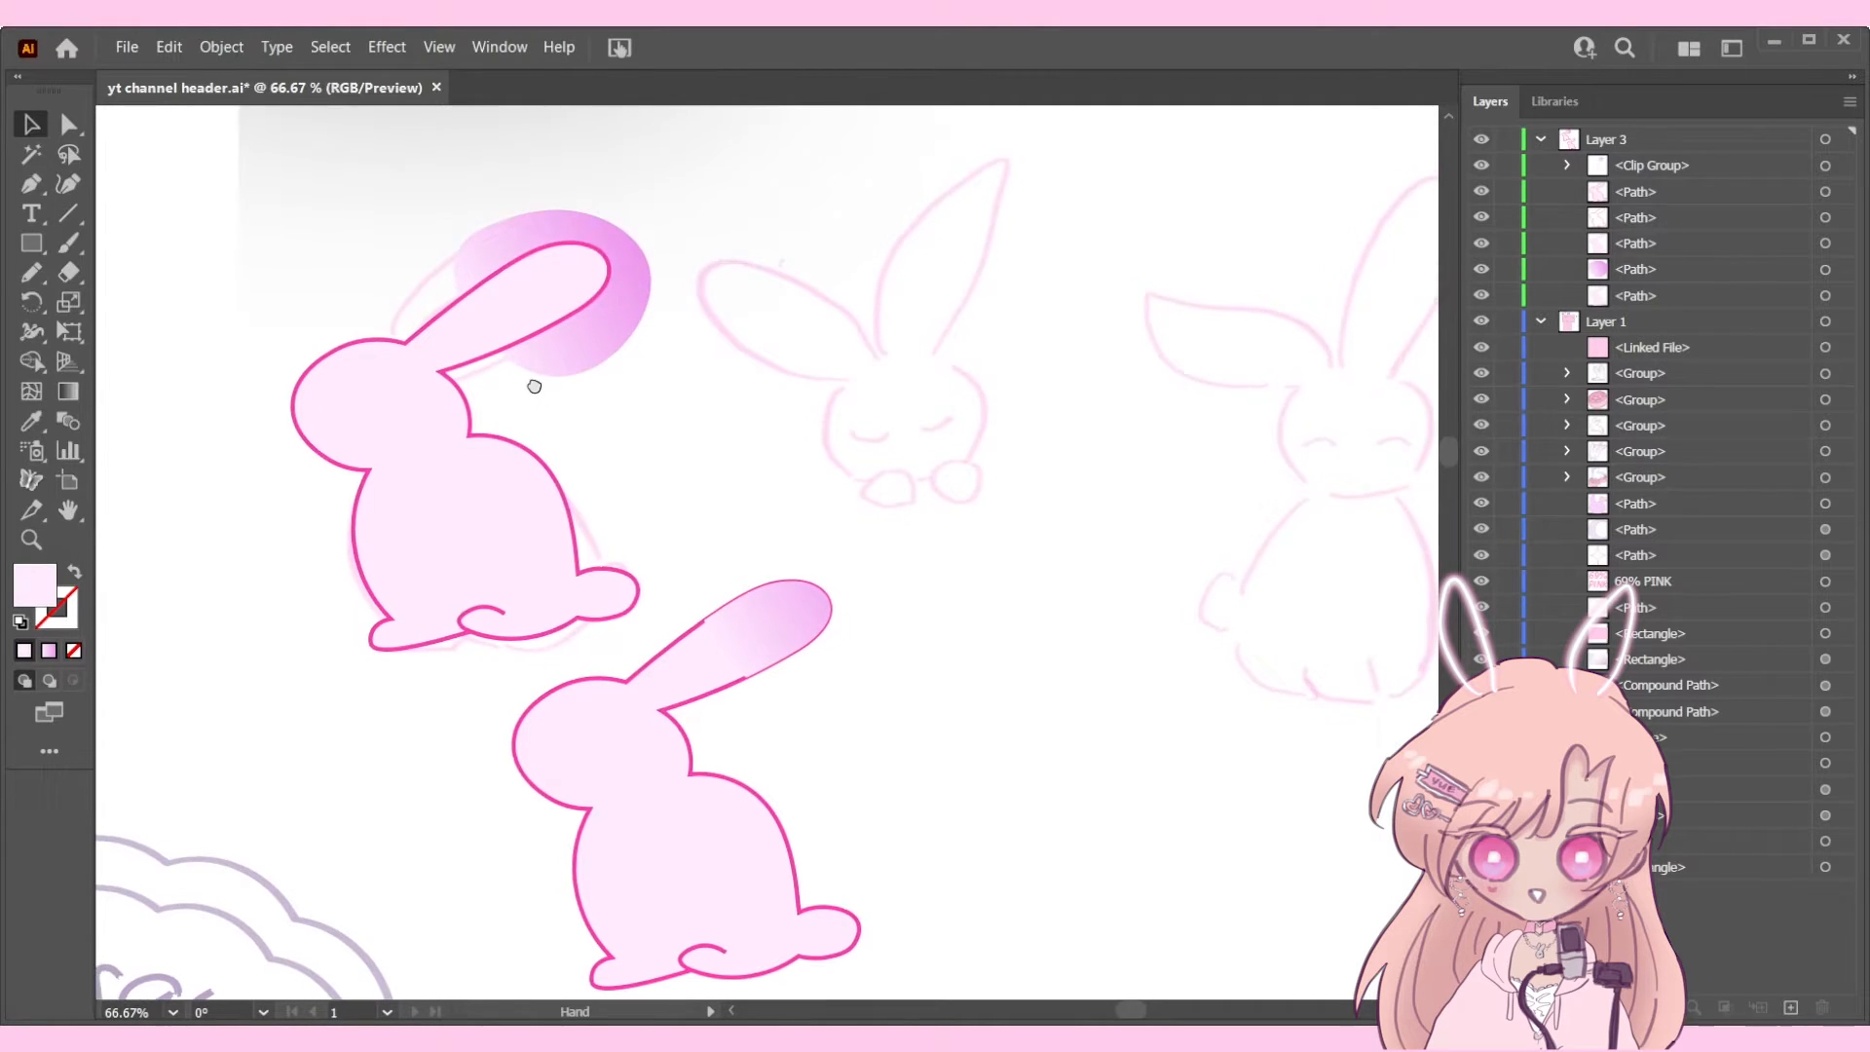
Step: Make a clipping mask from the original rabbit's body path and its ear-tip gradient shape in Layer 3
click(500, 451)
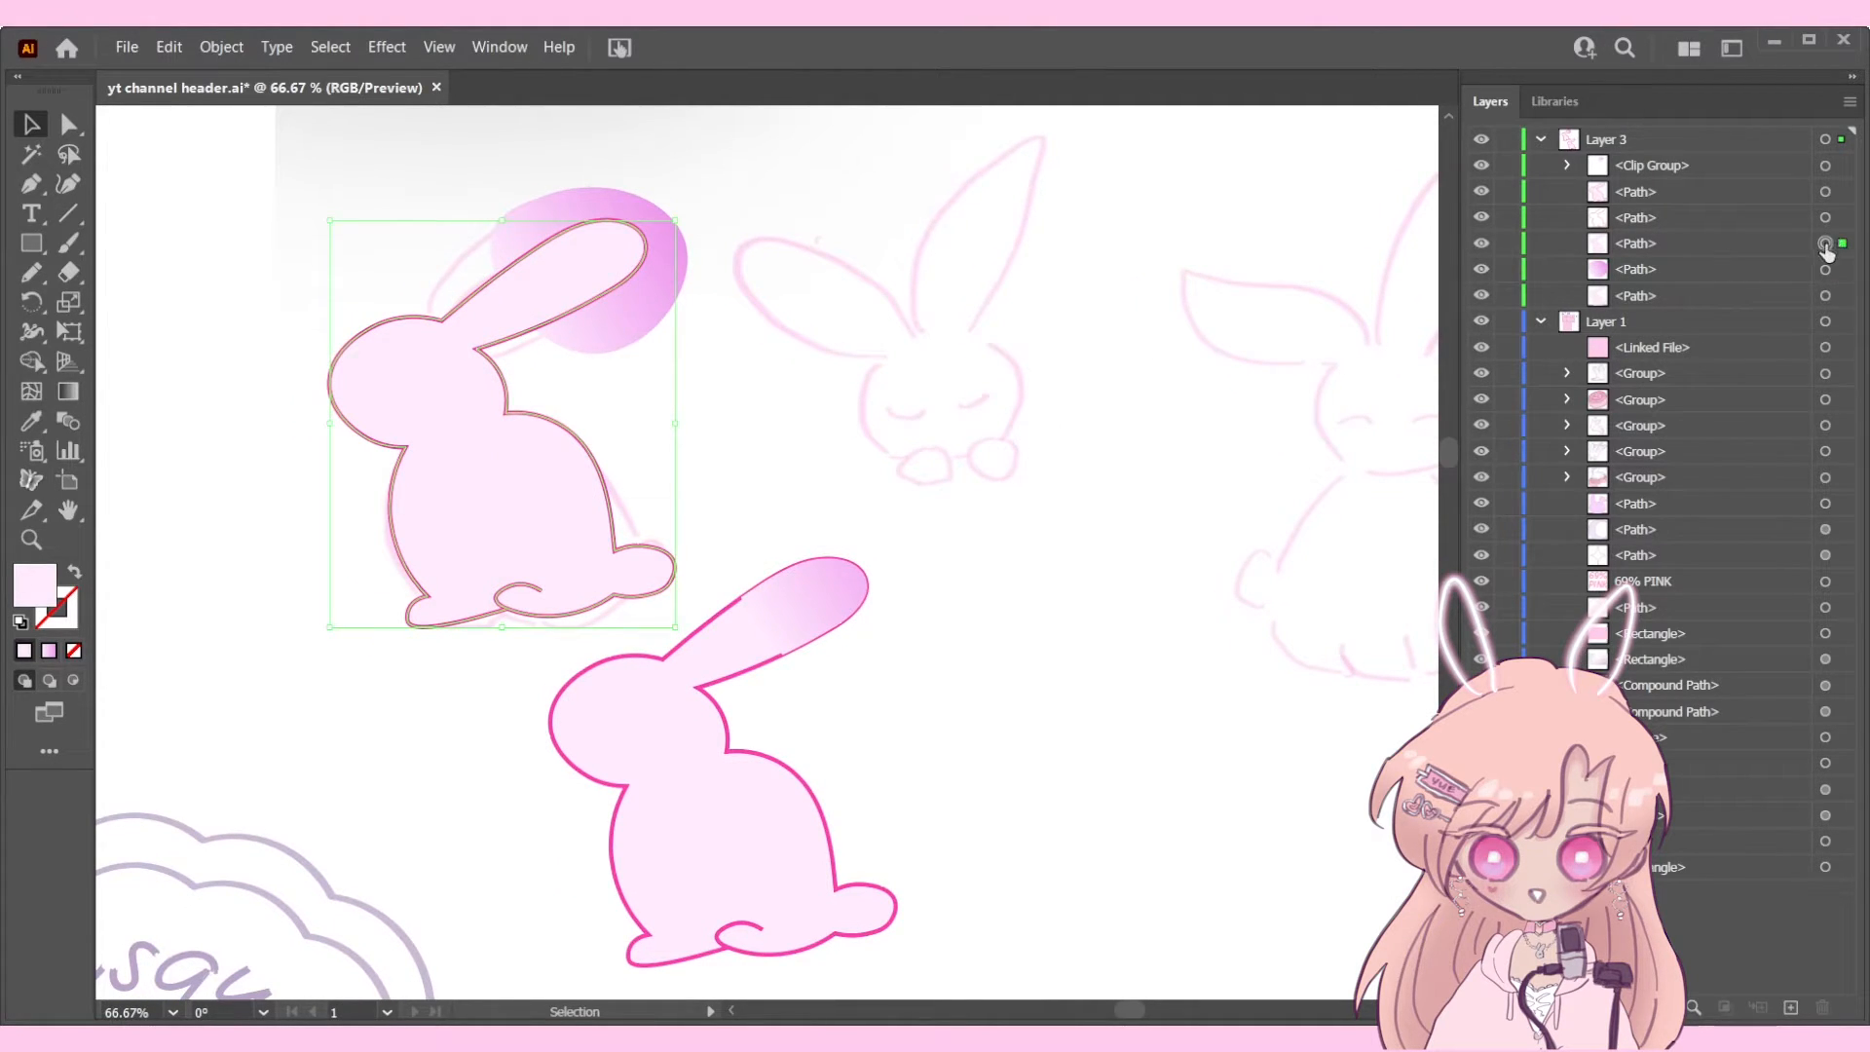
click(1826, 217)
click(1824, 271)
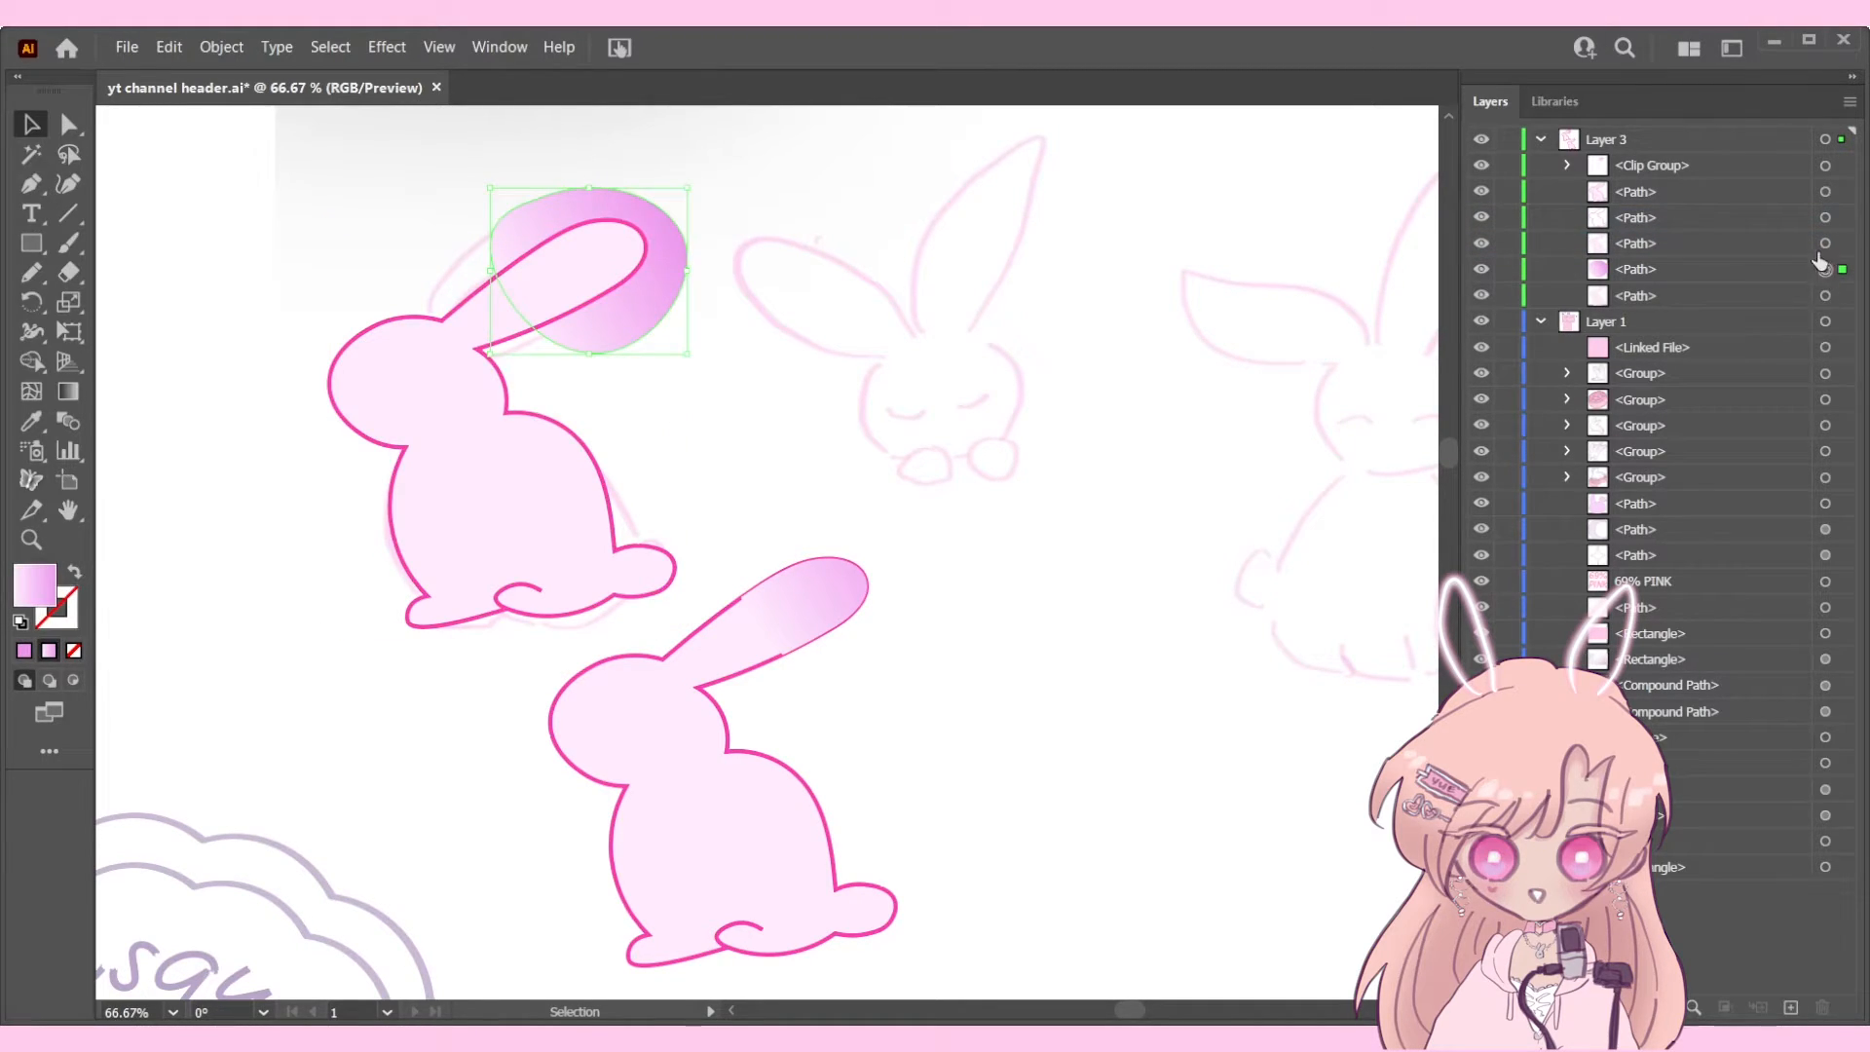
shift+click(1823, 244)
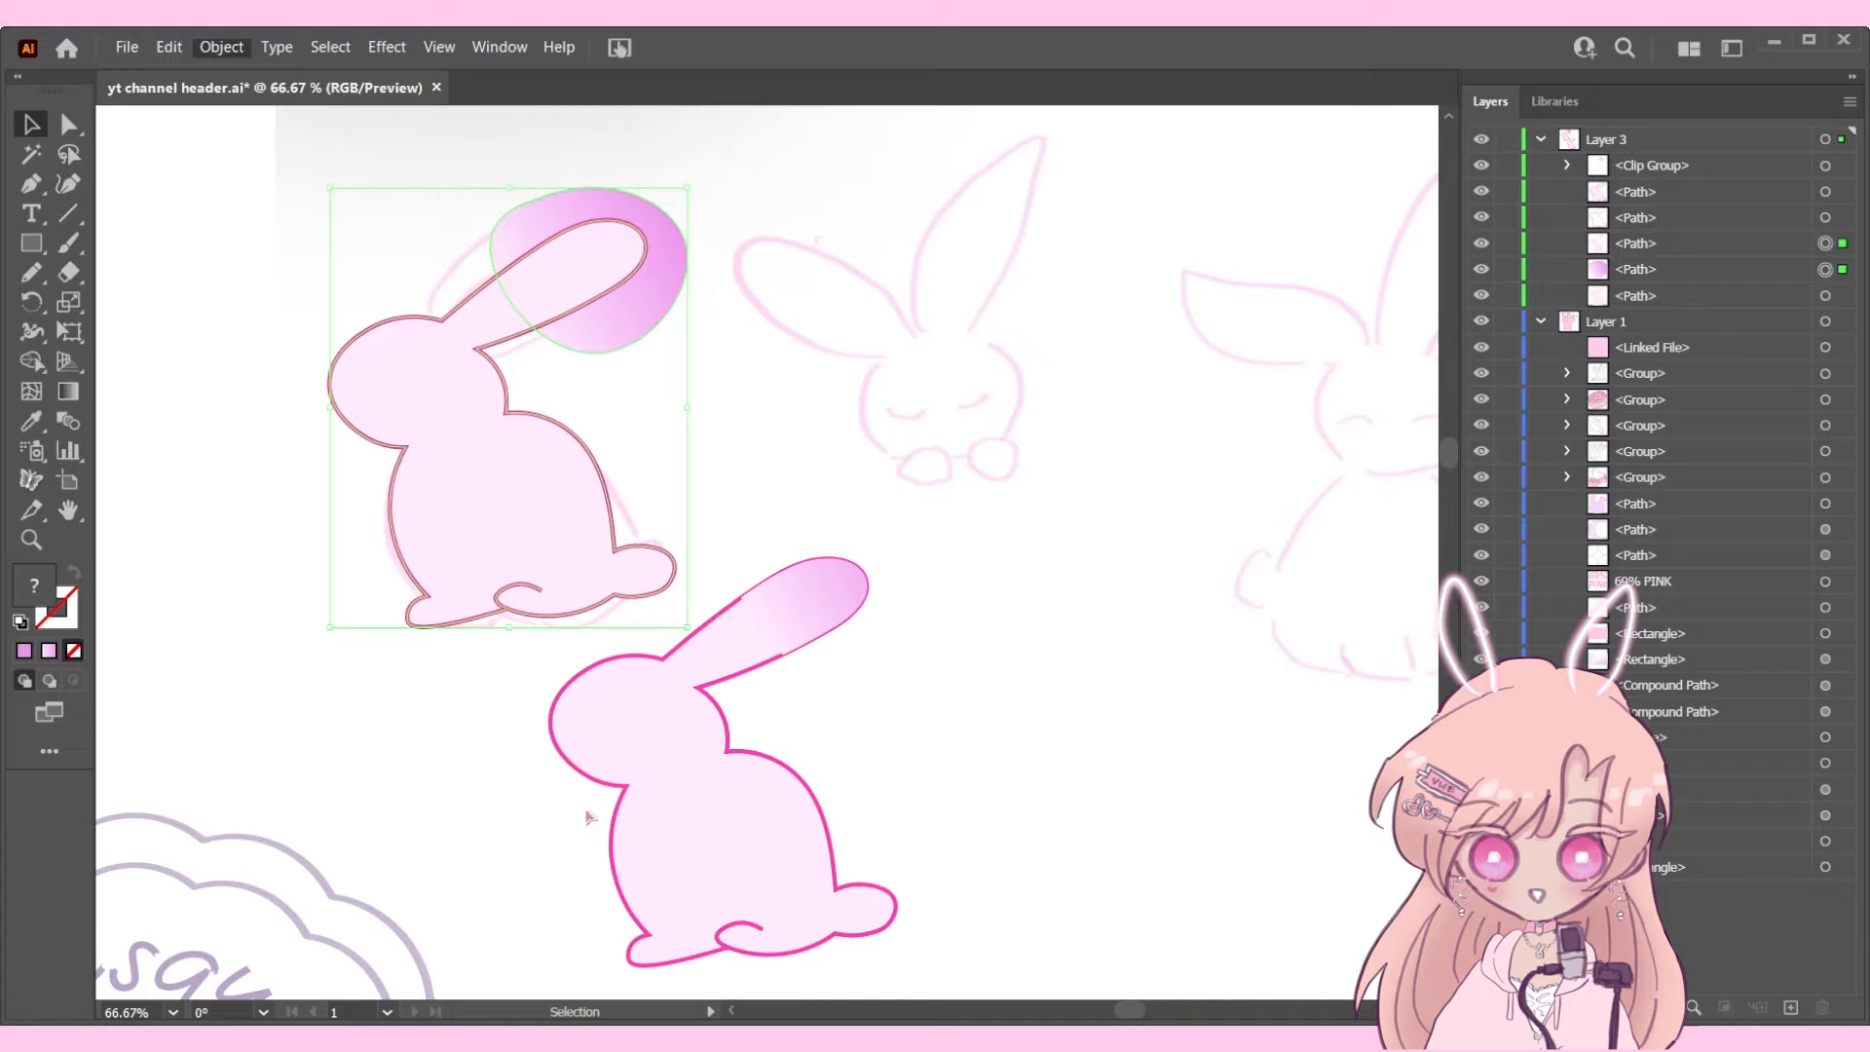
key(ctrl+7)
click(756, 400)
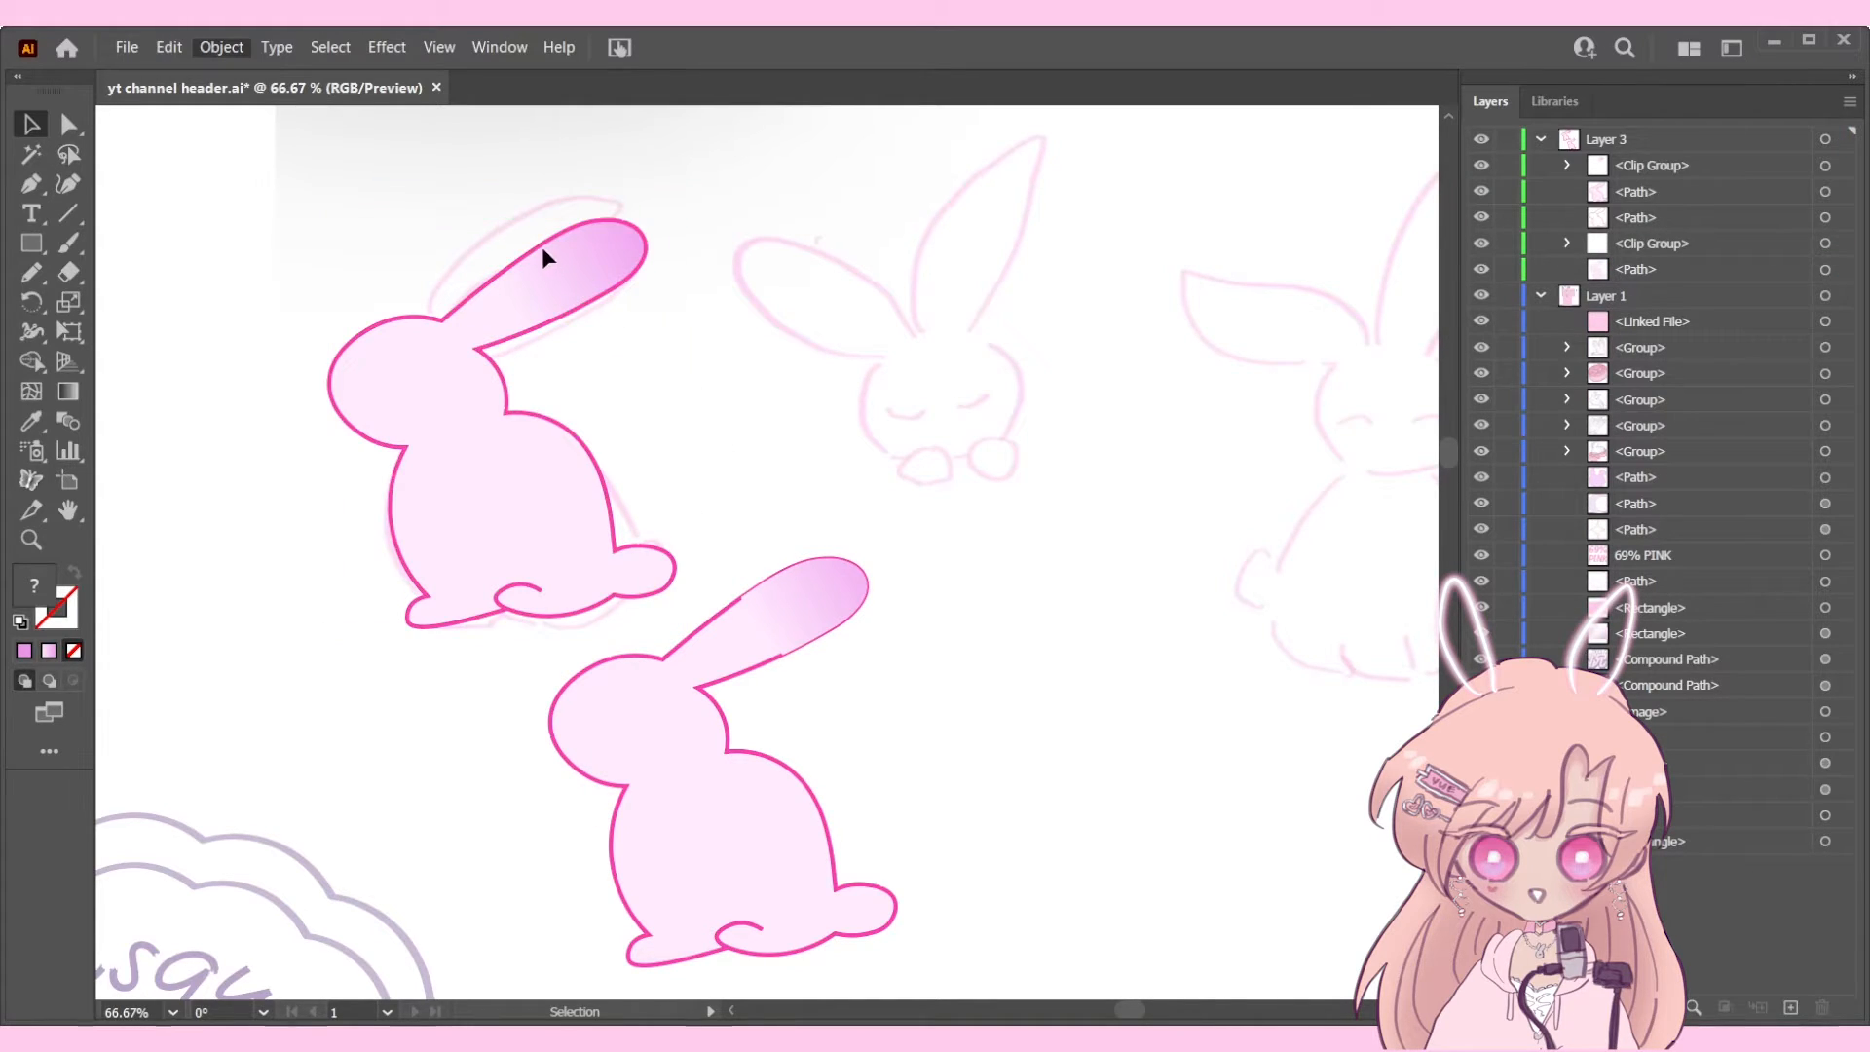
Step: Compare the clipped ears of both rabbits by hiding and reshowing the separate rabbit paths in Layer 3
scroll(533, 242, up, 3)
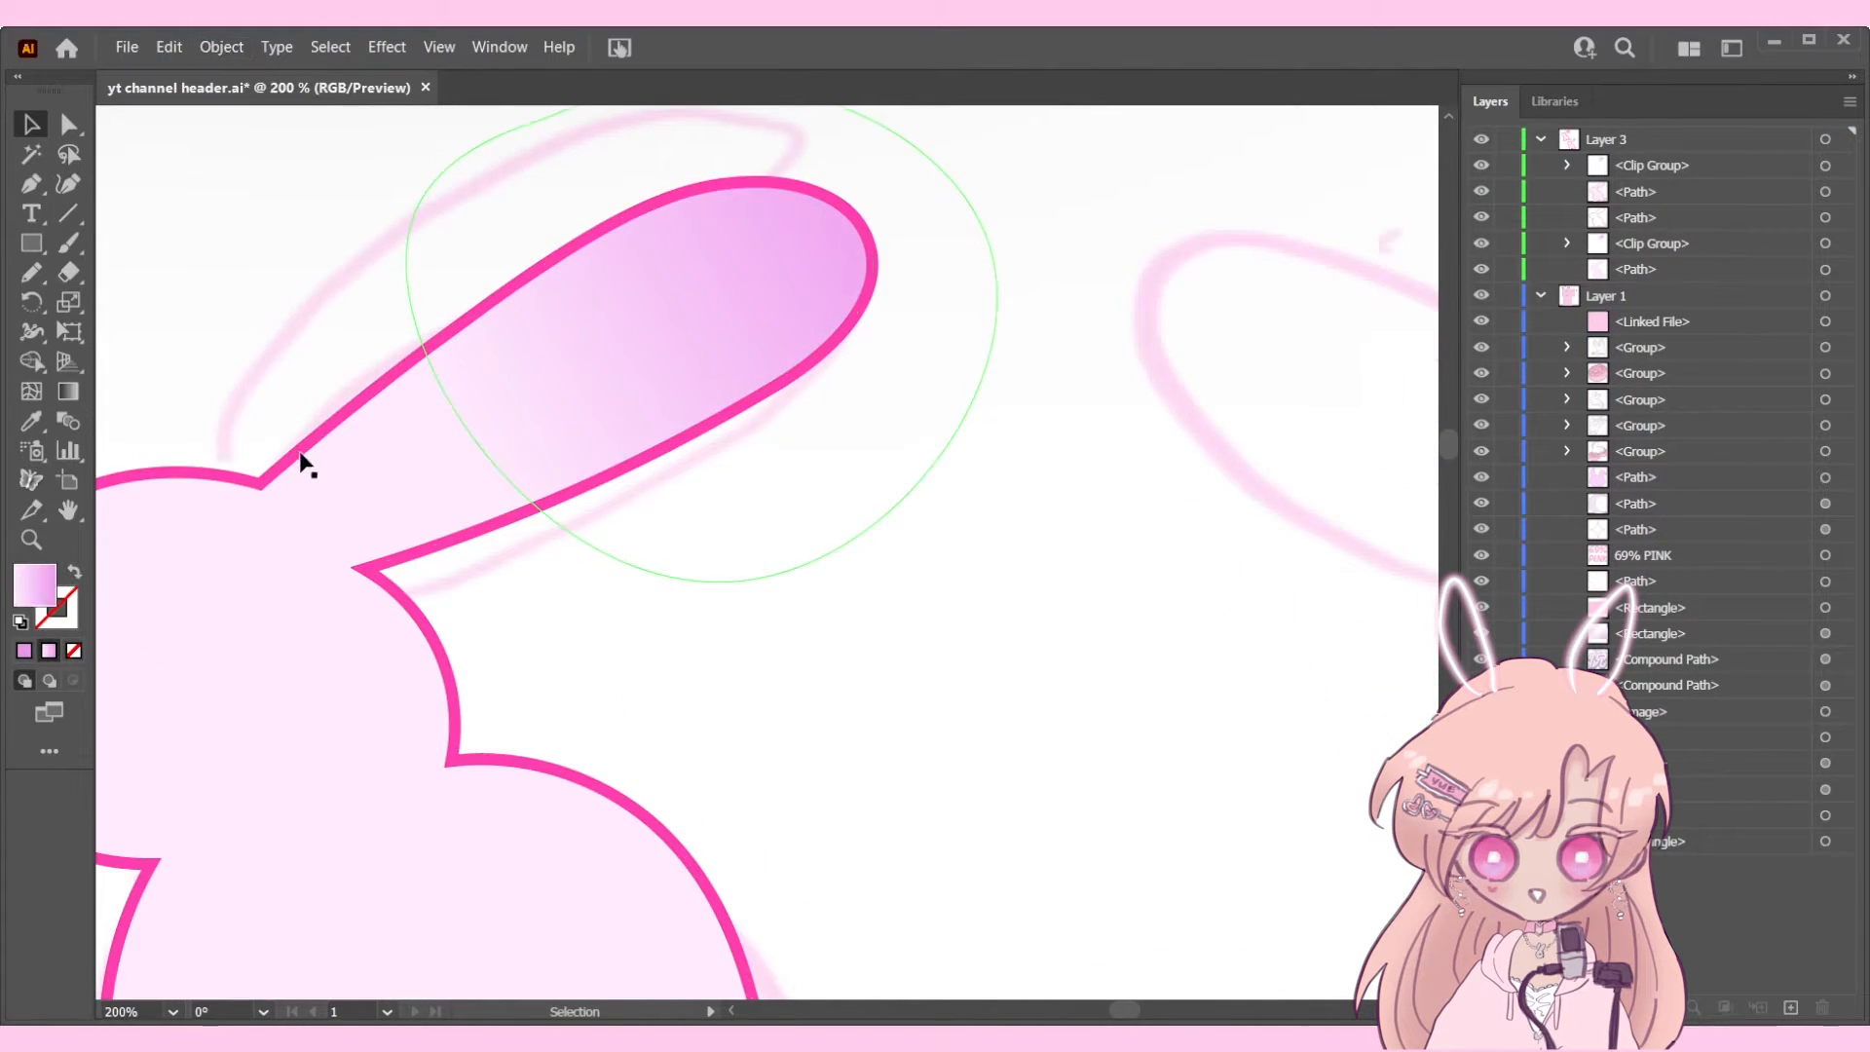
click(1482, 216)
scroll(787, 418, down, 2)
drag(787, 418, 796, 367)
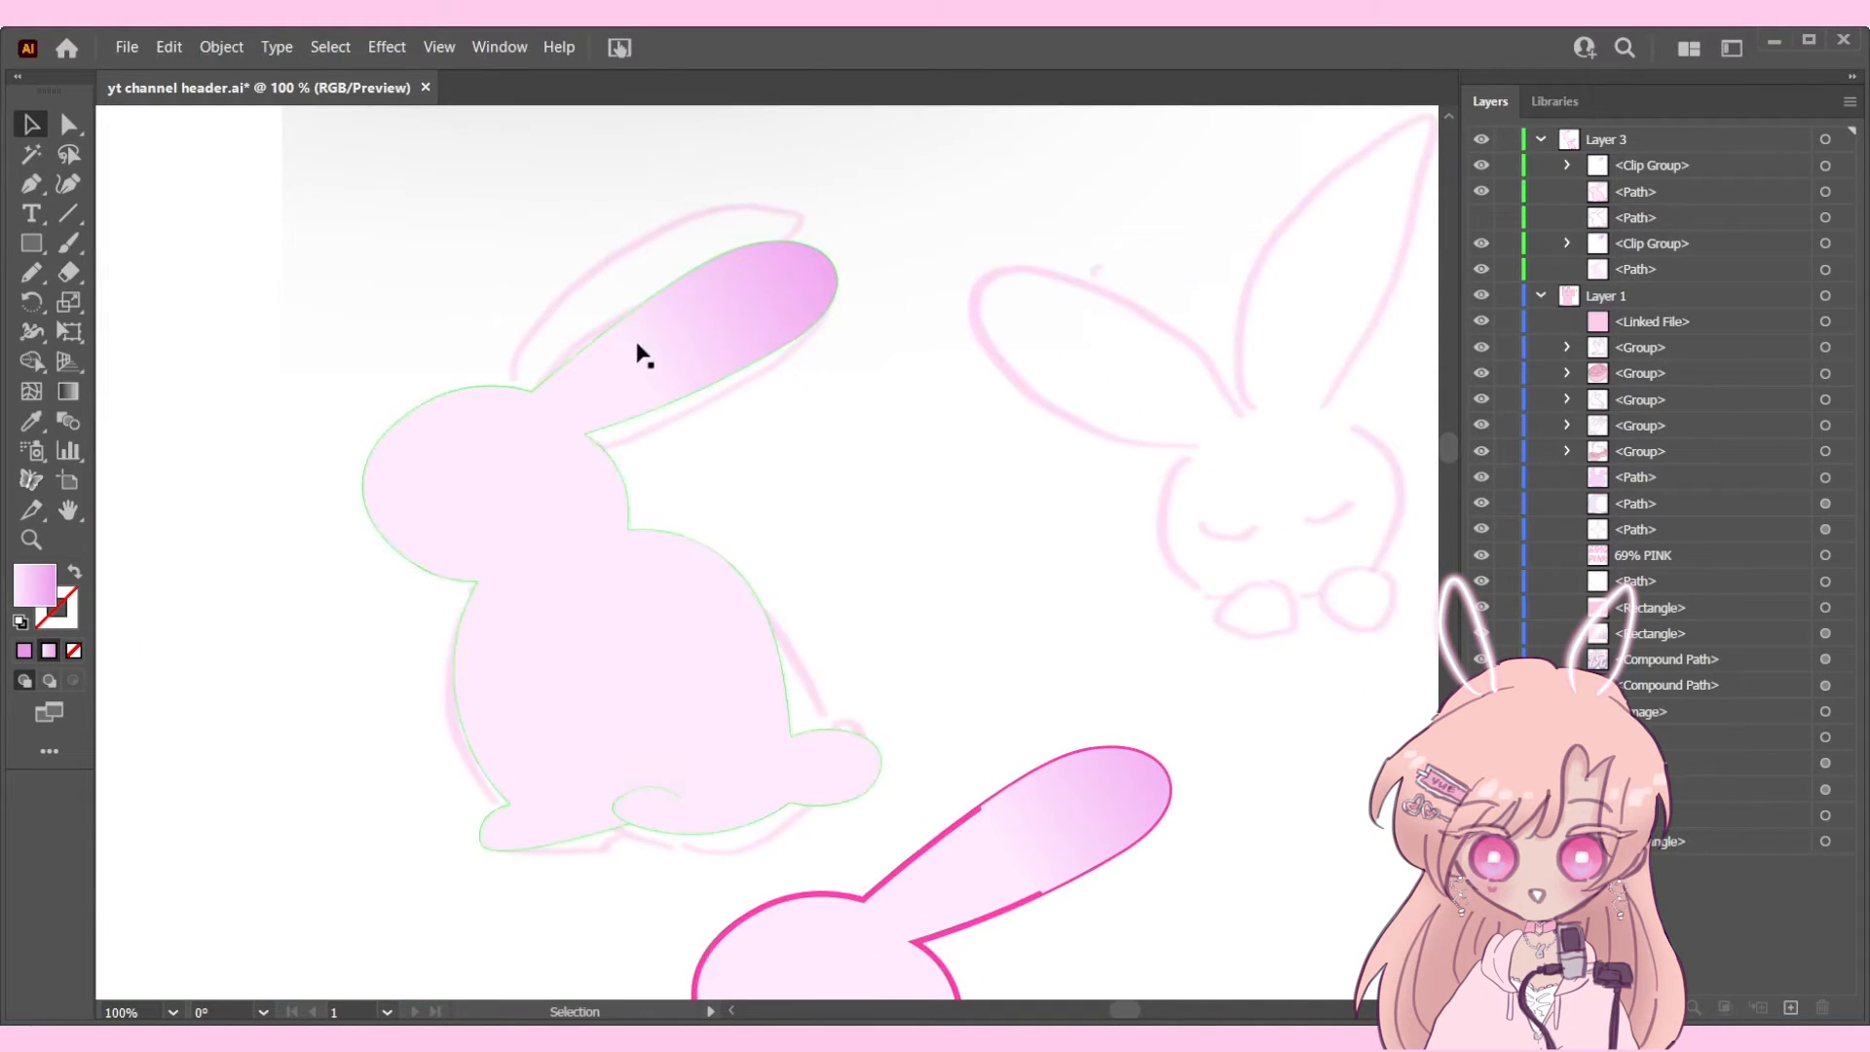
click(1481, 218)
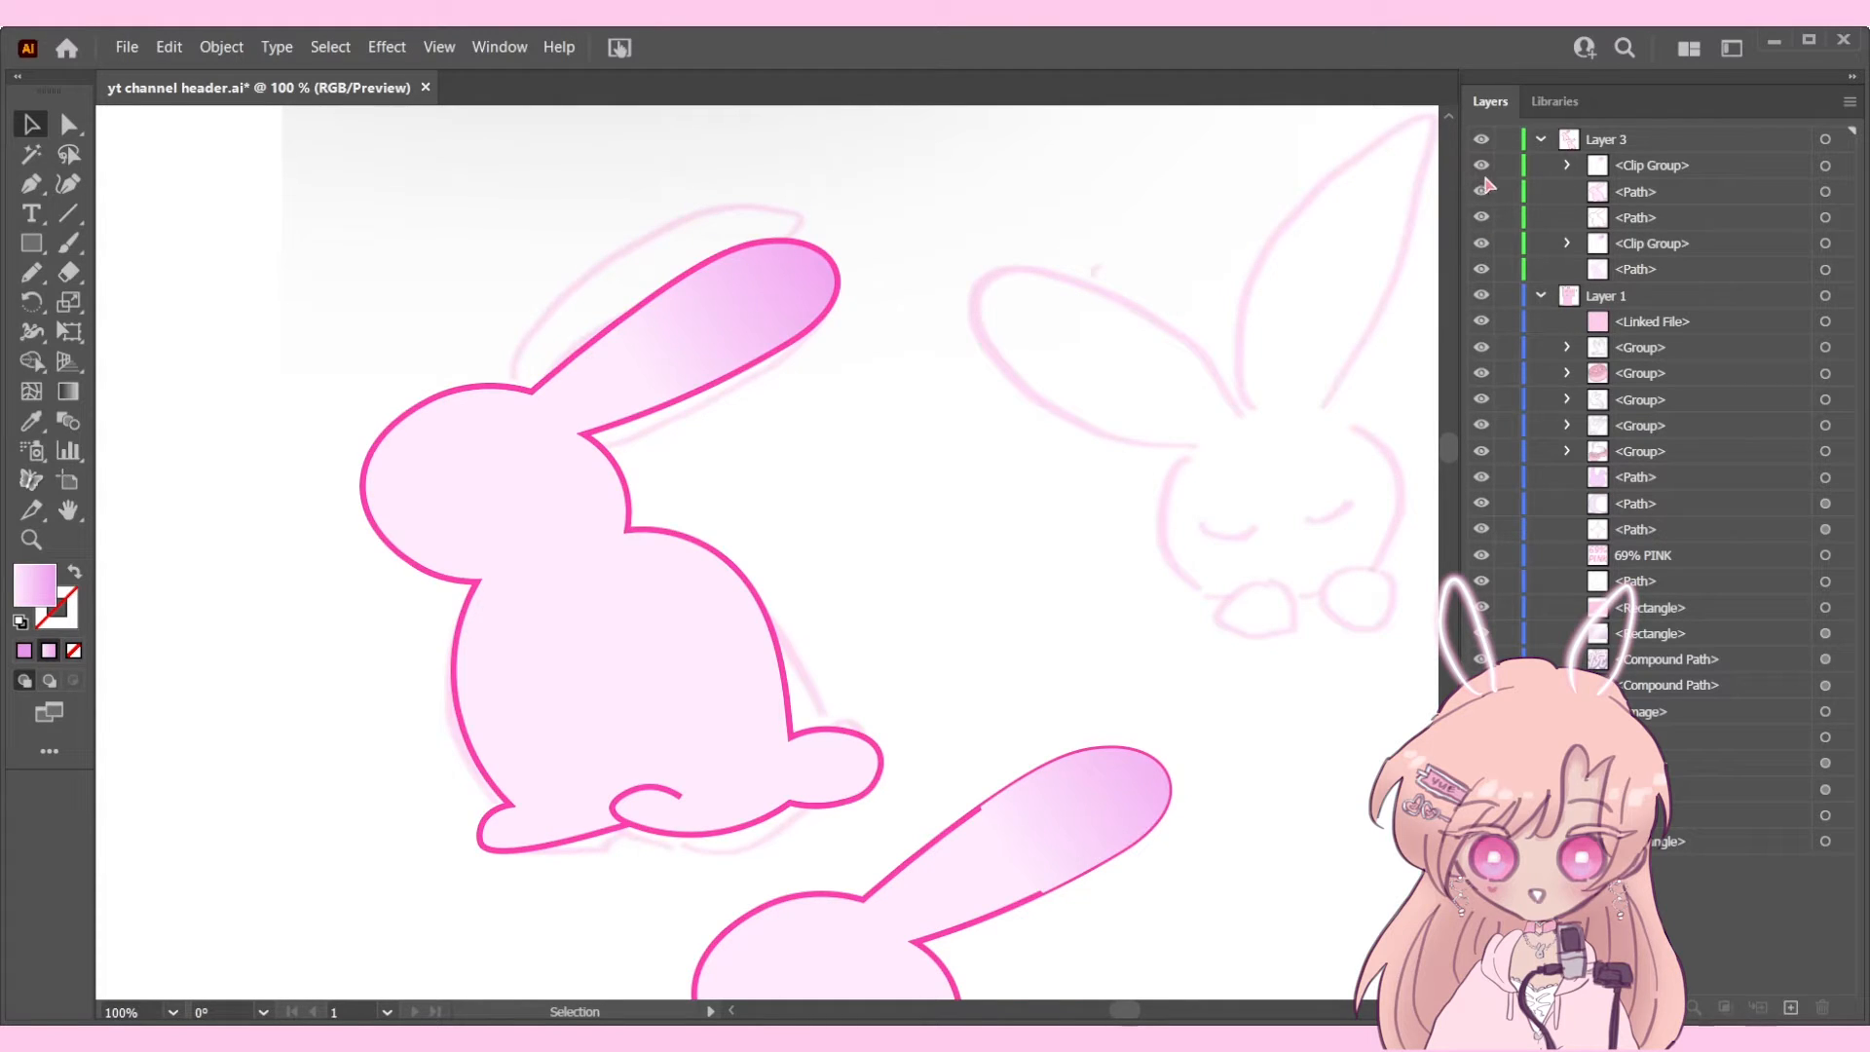
click(1485, 193)
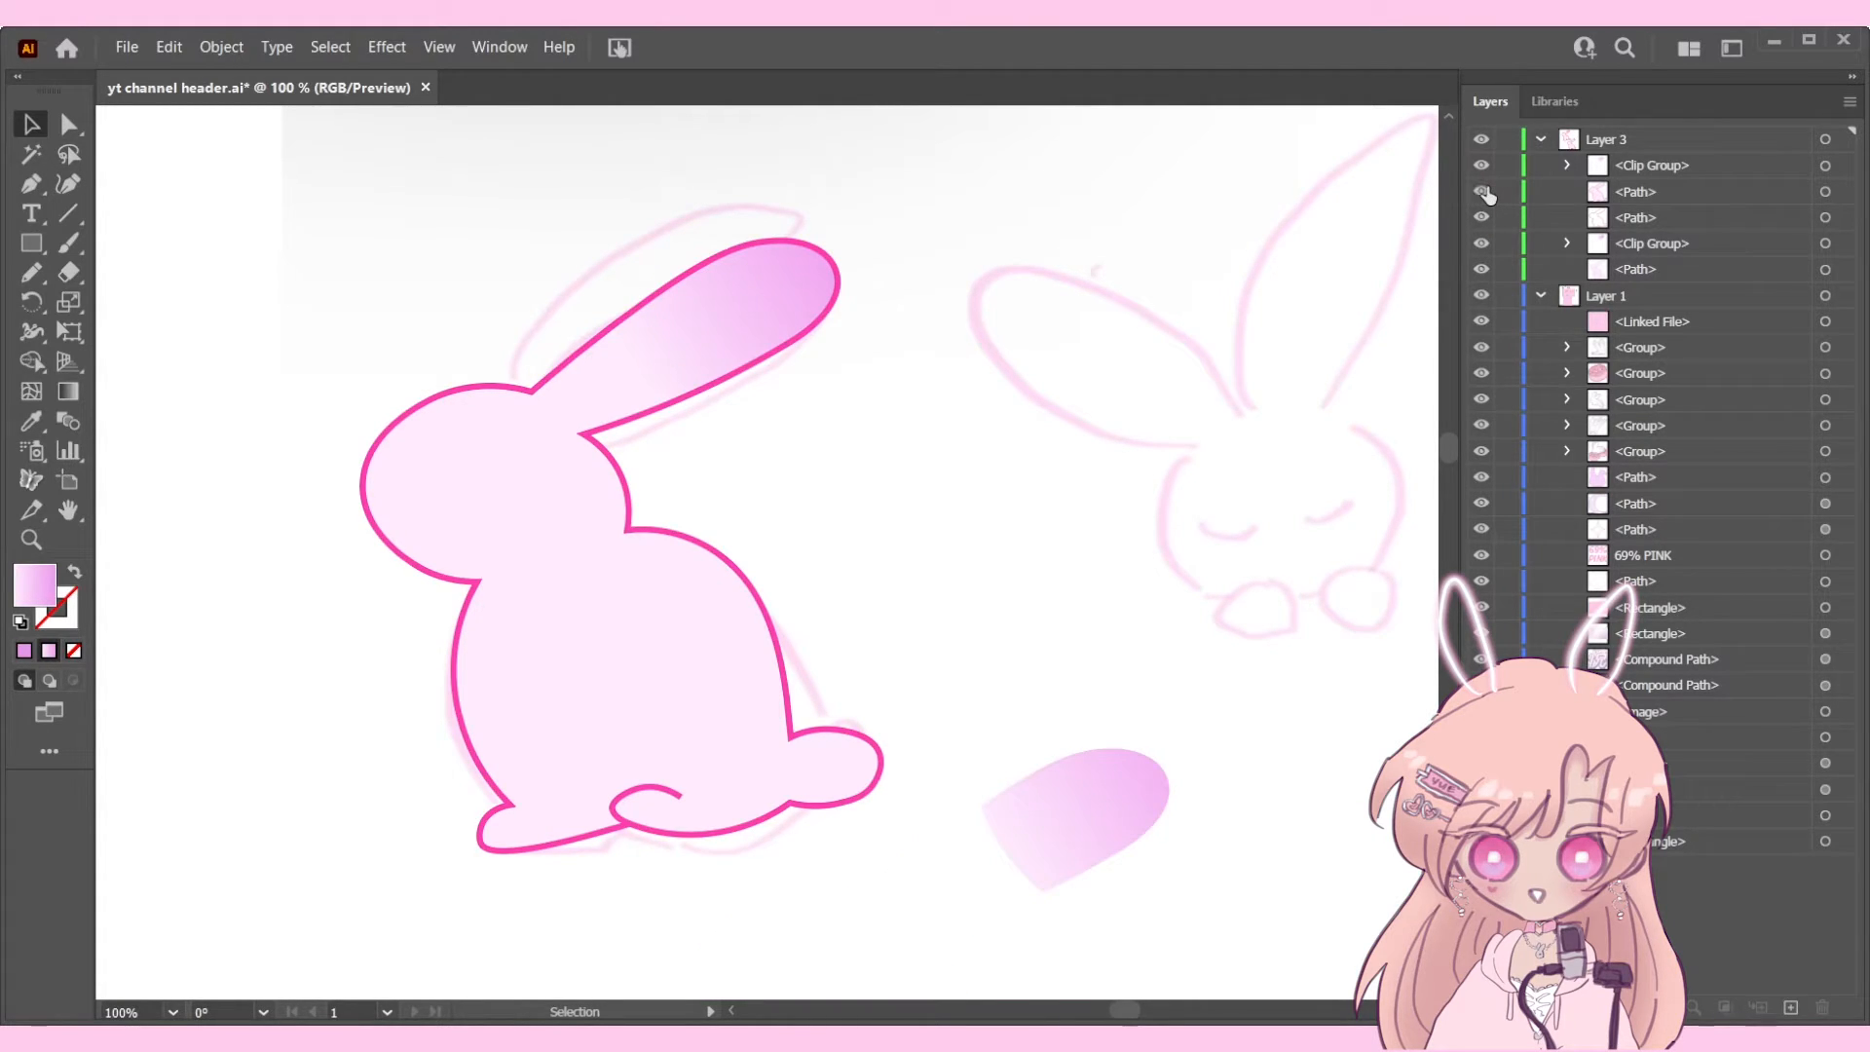
click(1484, 193)
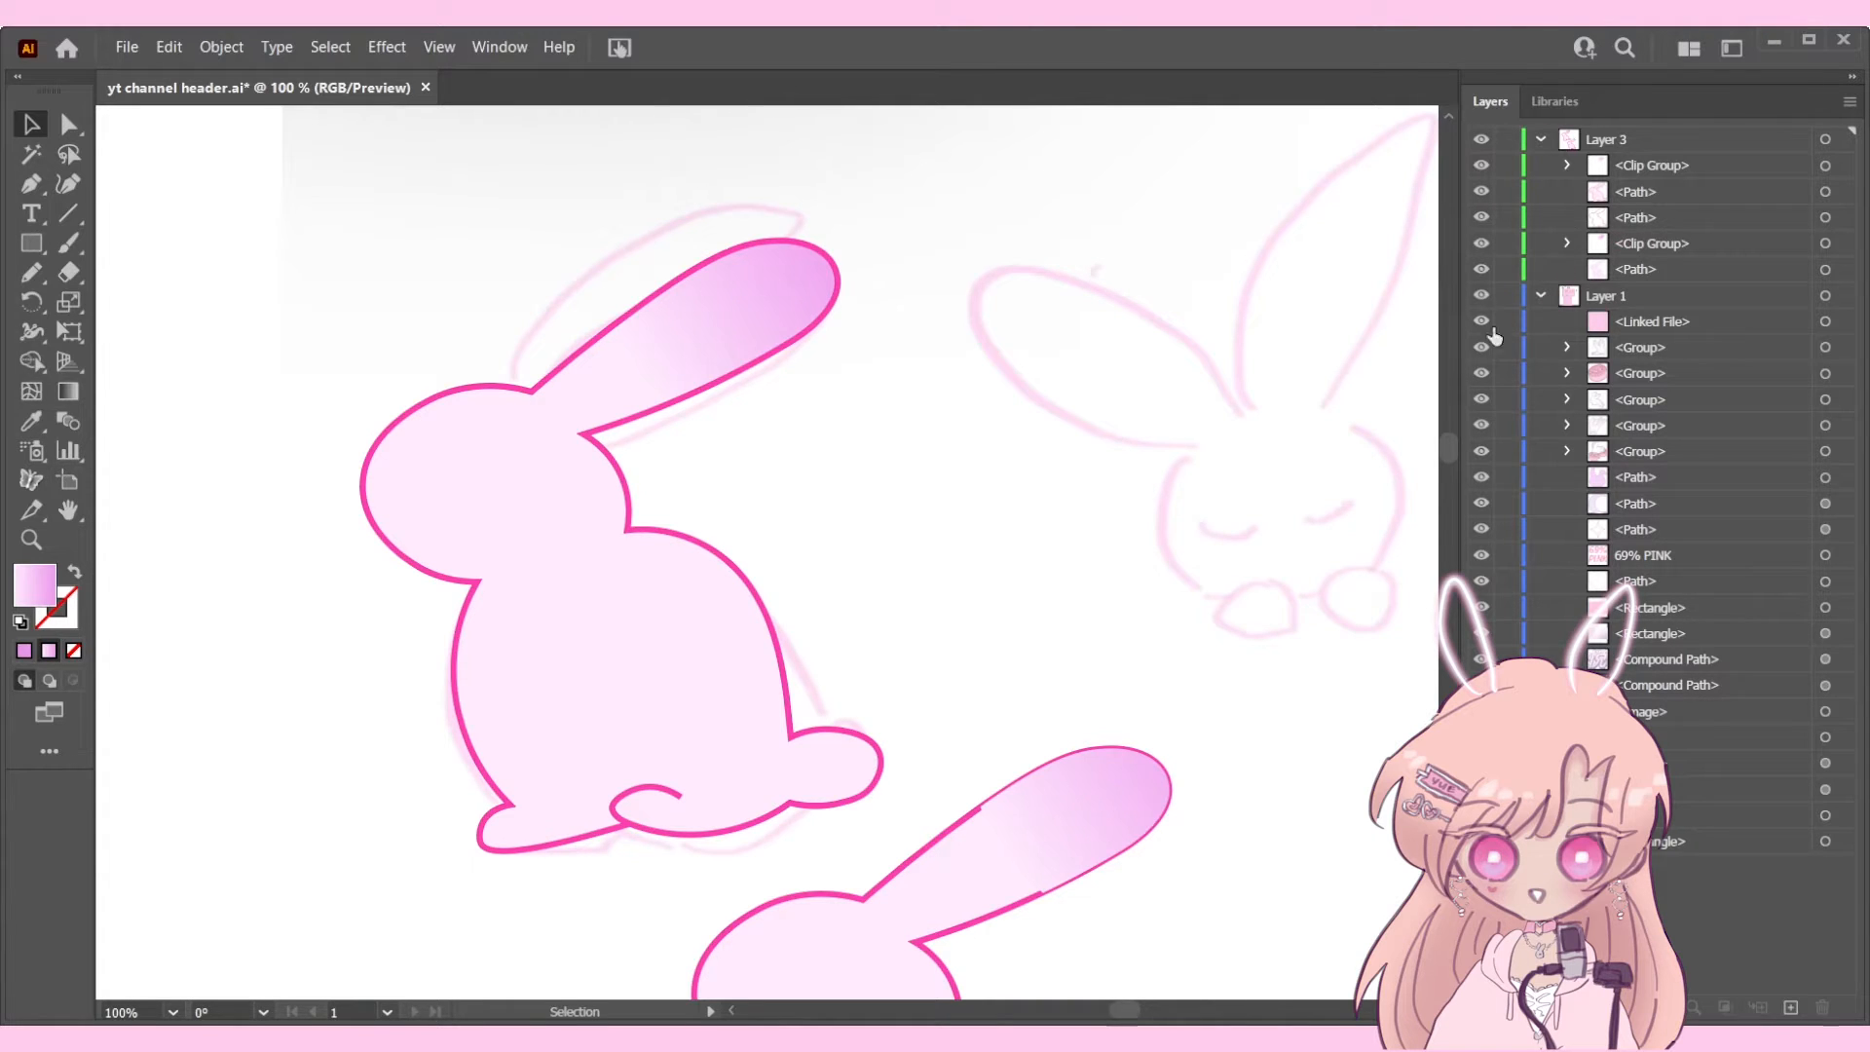
drag(897, 499, 642, 246)
drag(766, 524, 671, 496)
scroll(689, 401, down, 1)
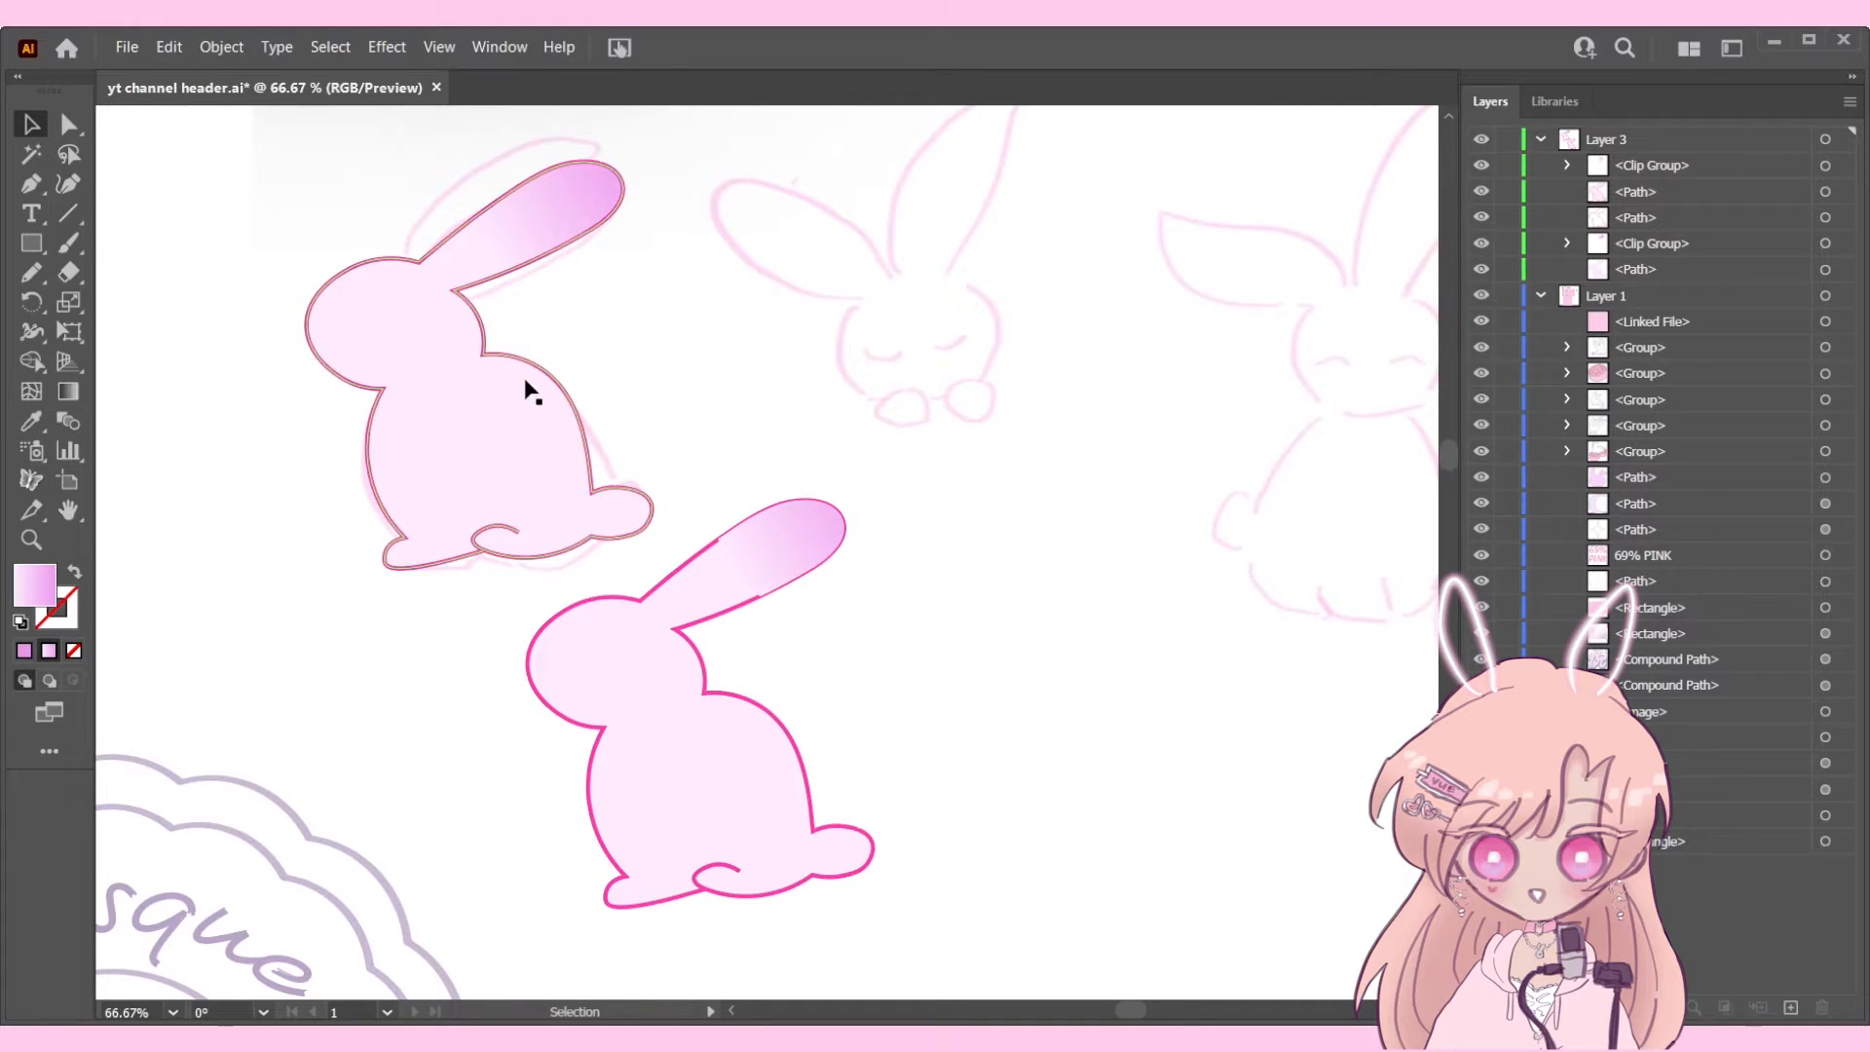
click(74, 192)
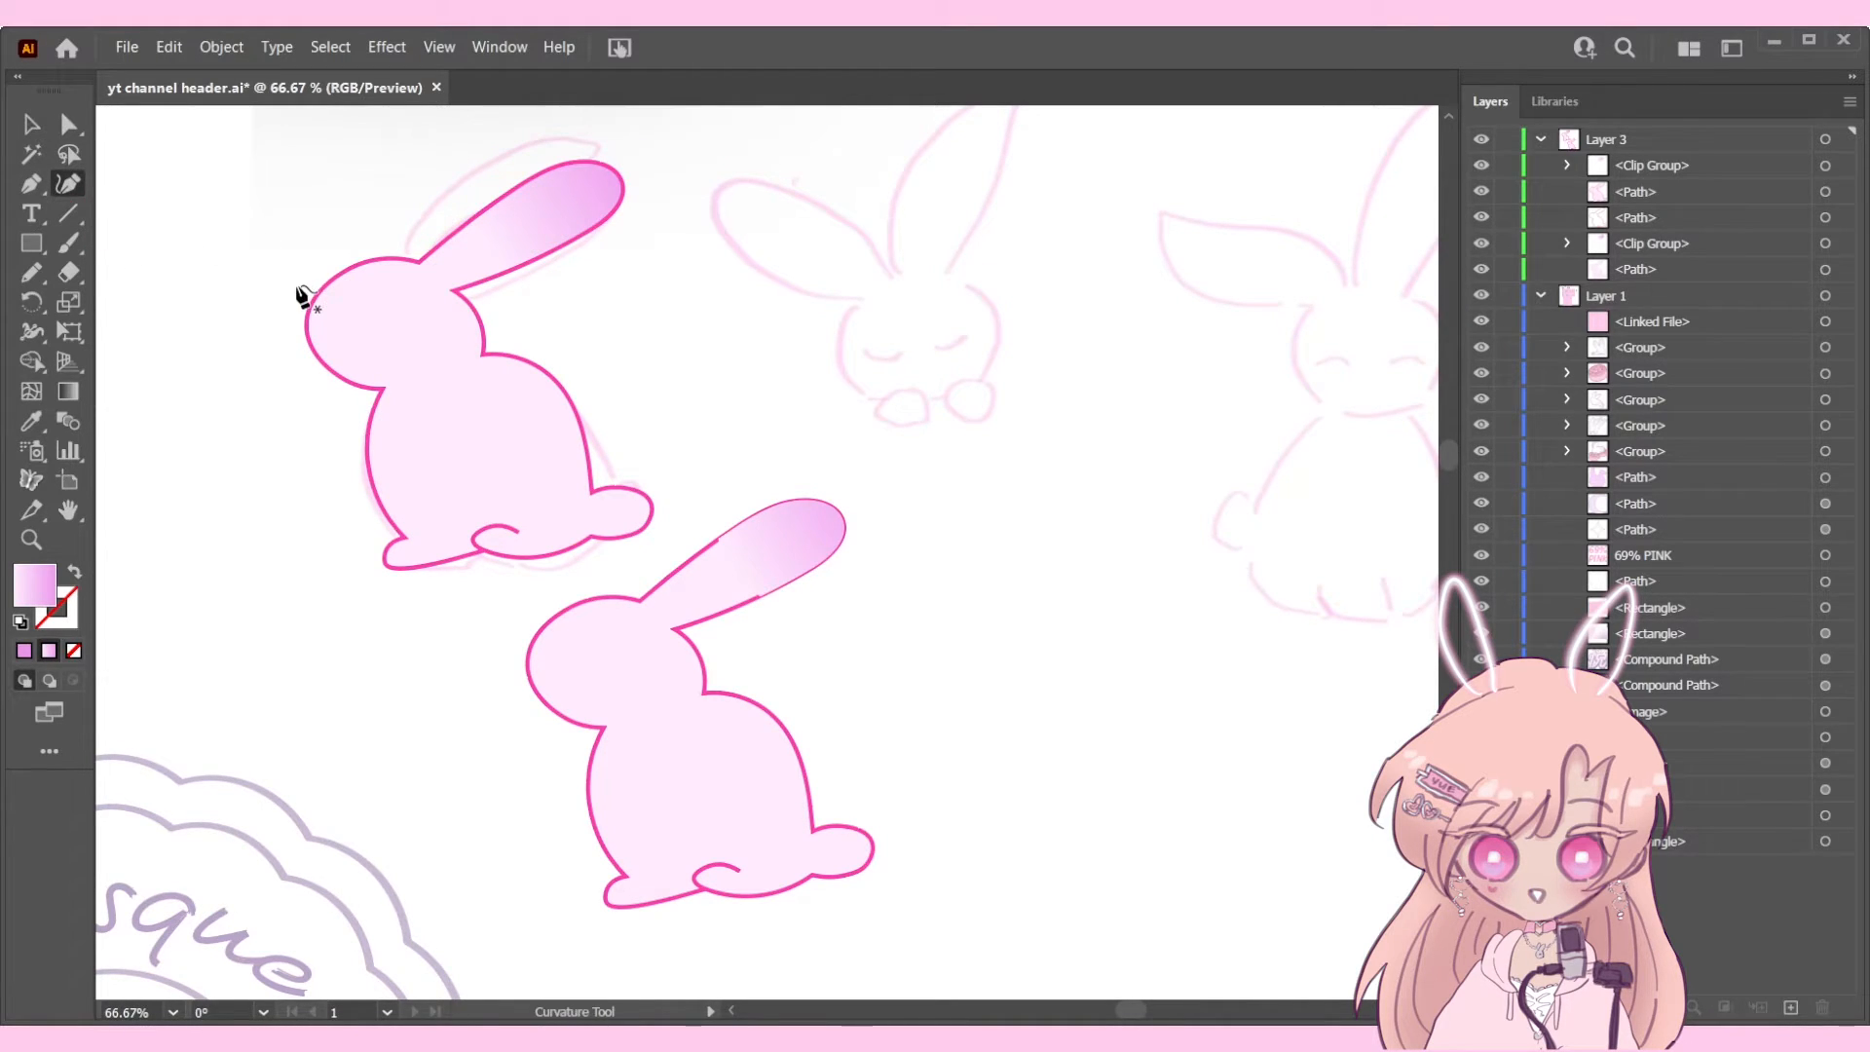
scroll(300, 293, up, 2)
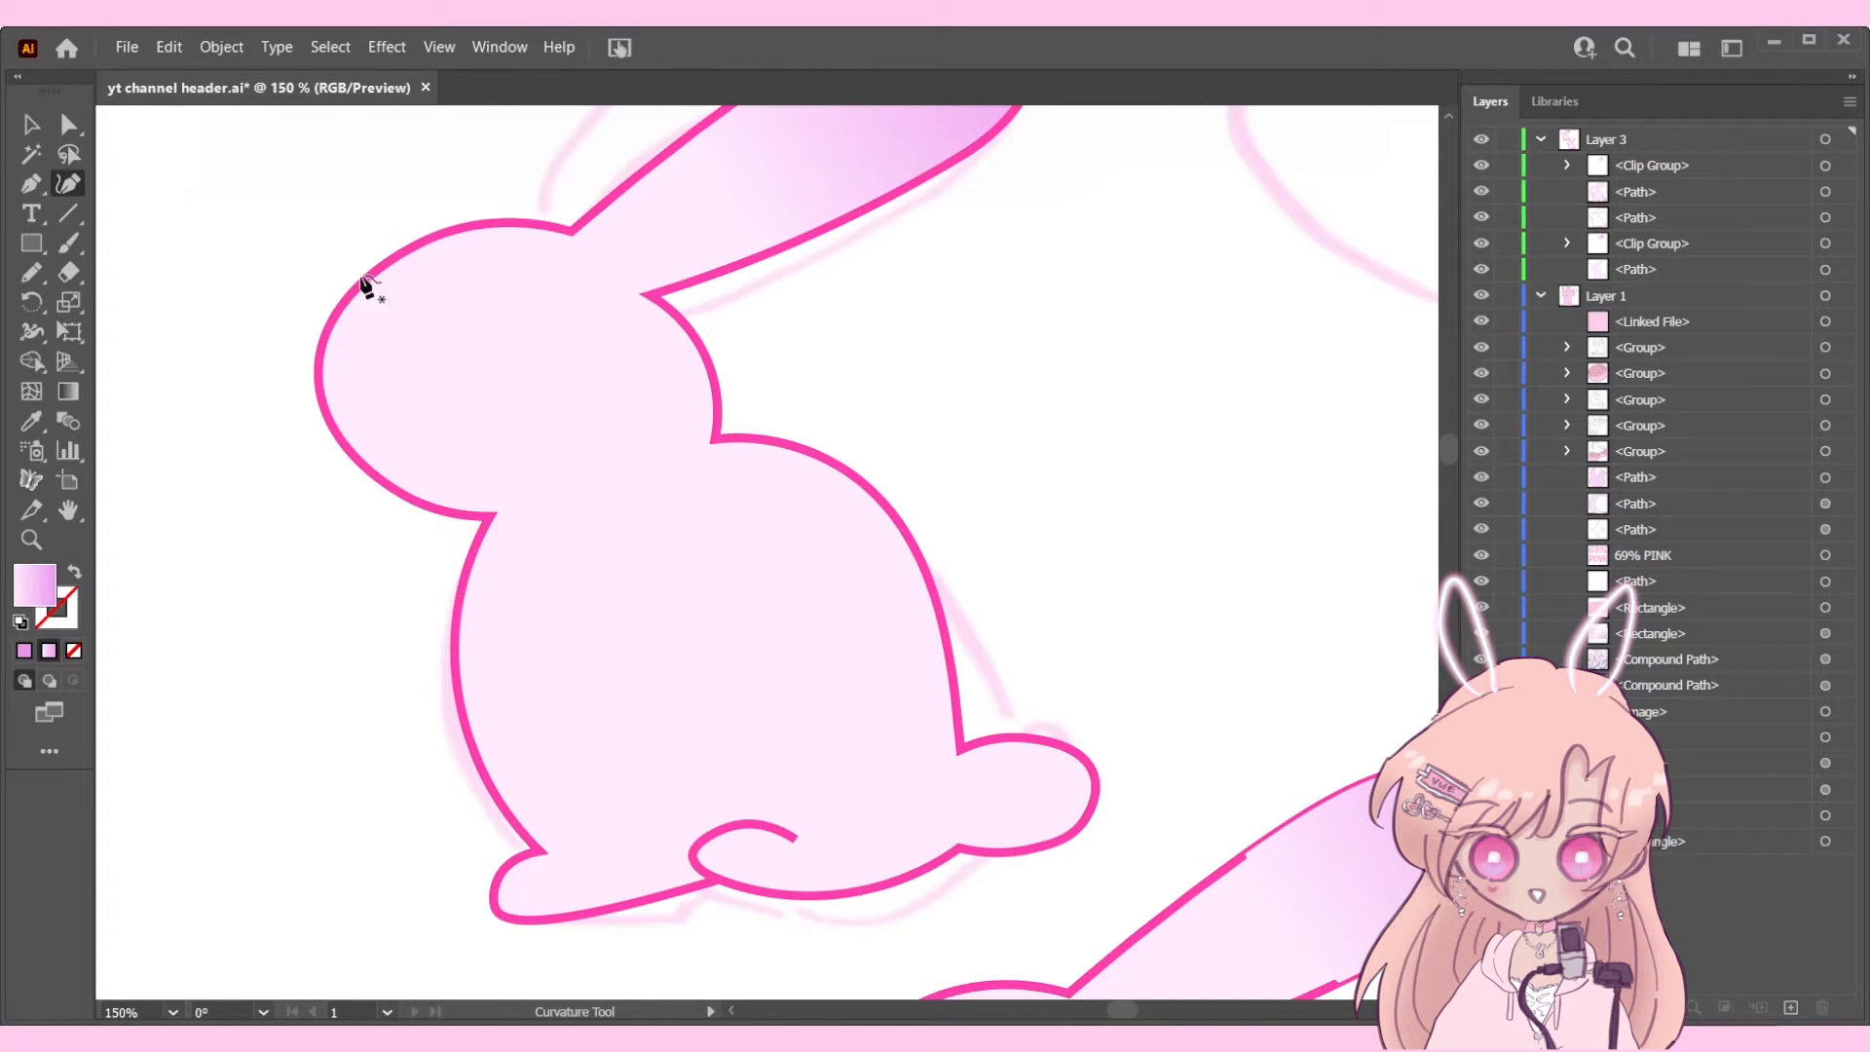
click(44, 133)
click(923, 623)
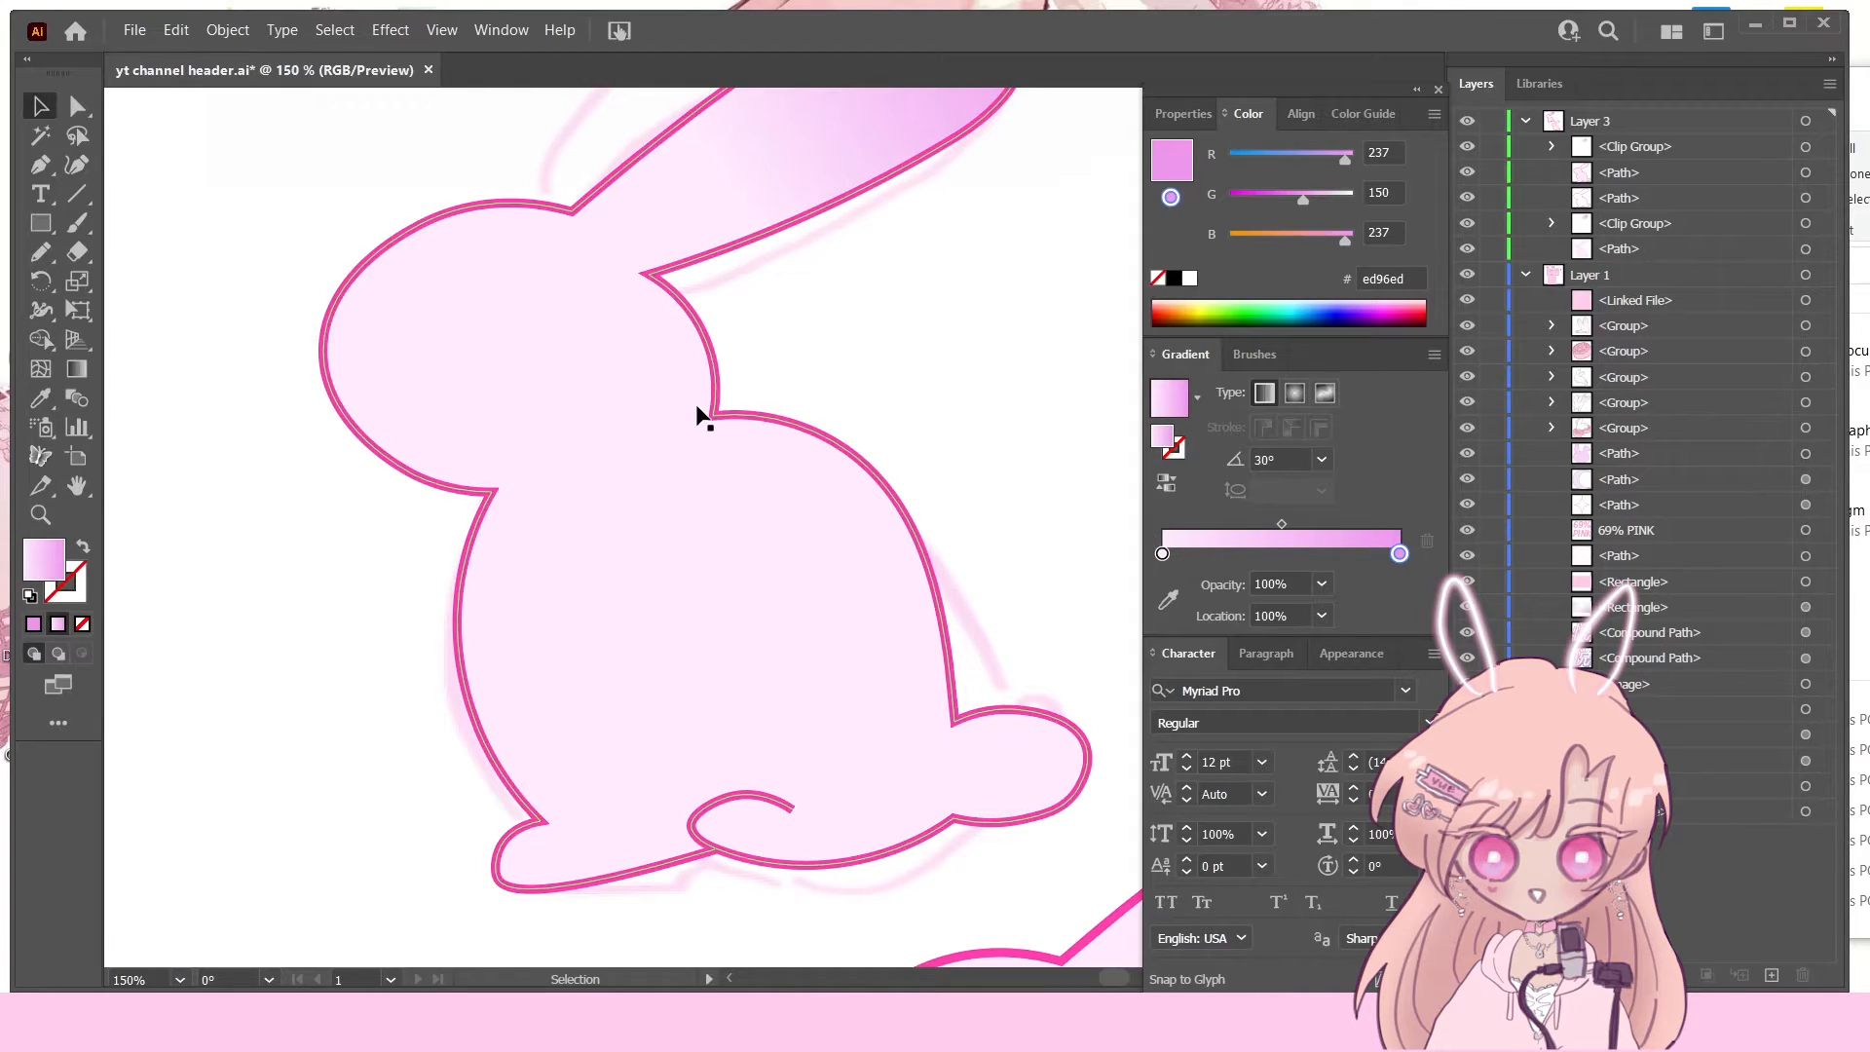
scroll(651, 413, up, 3)
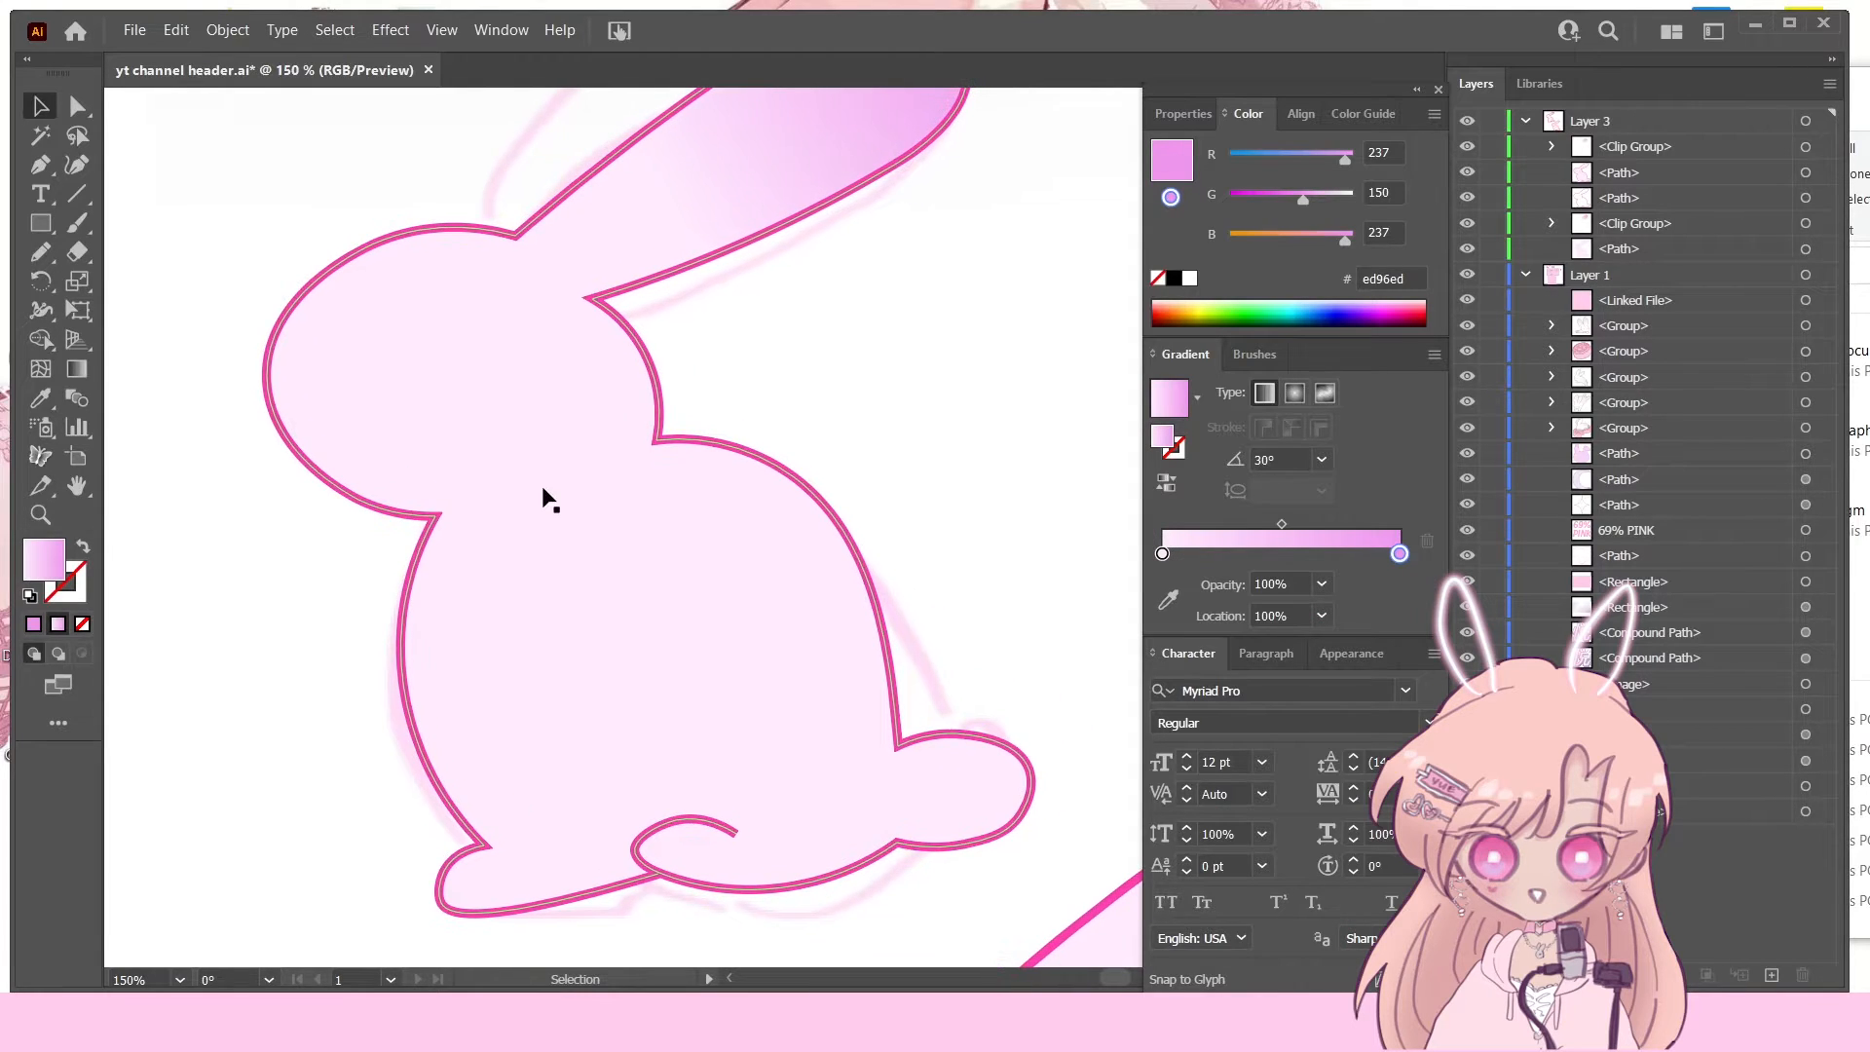
click(922, 600)
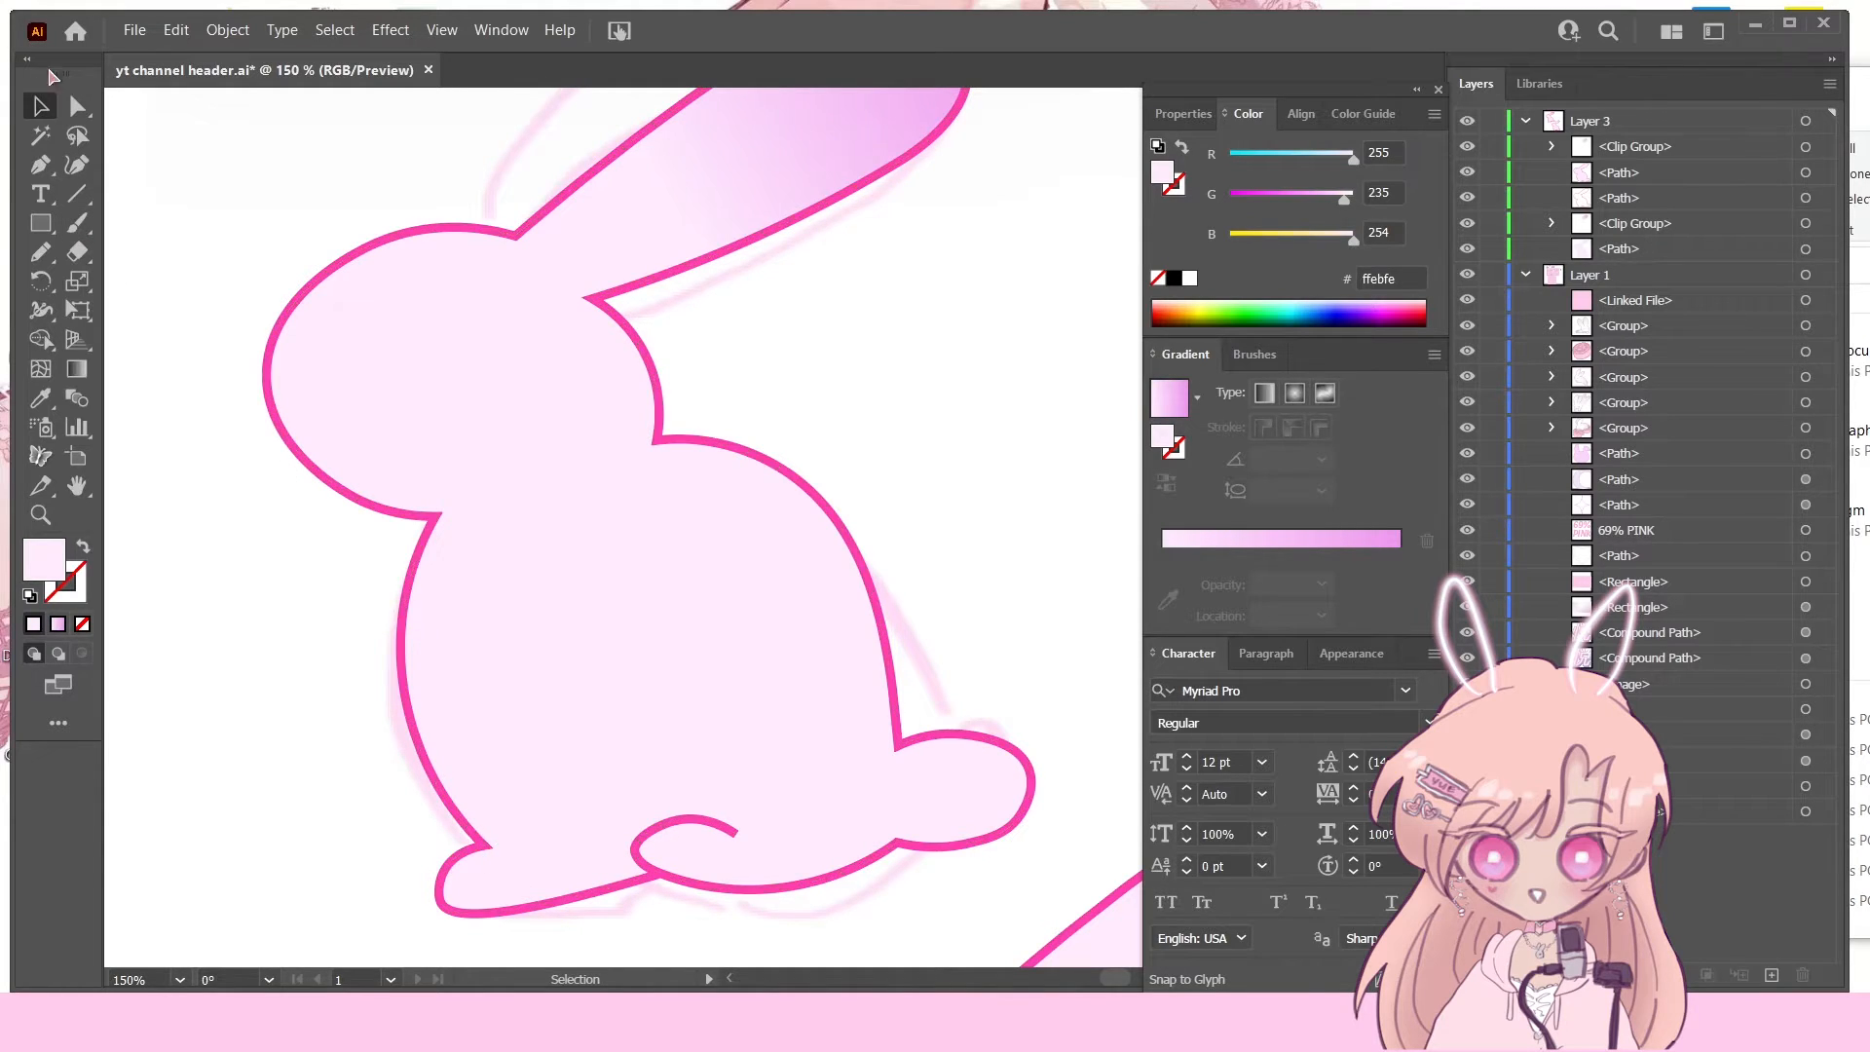
click(77, 164)
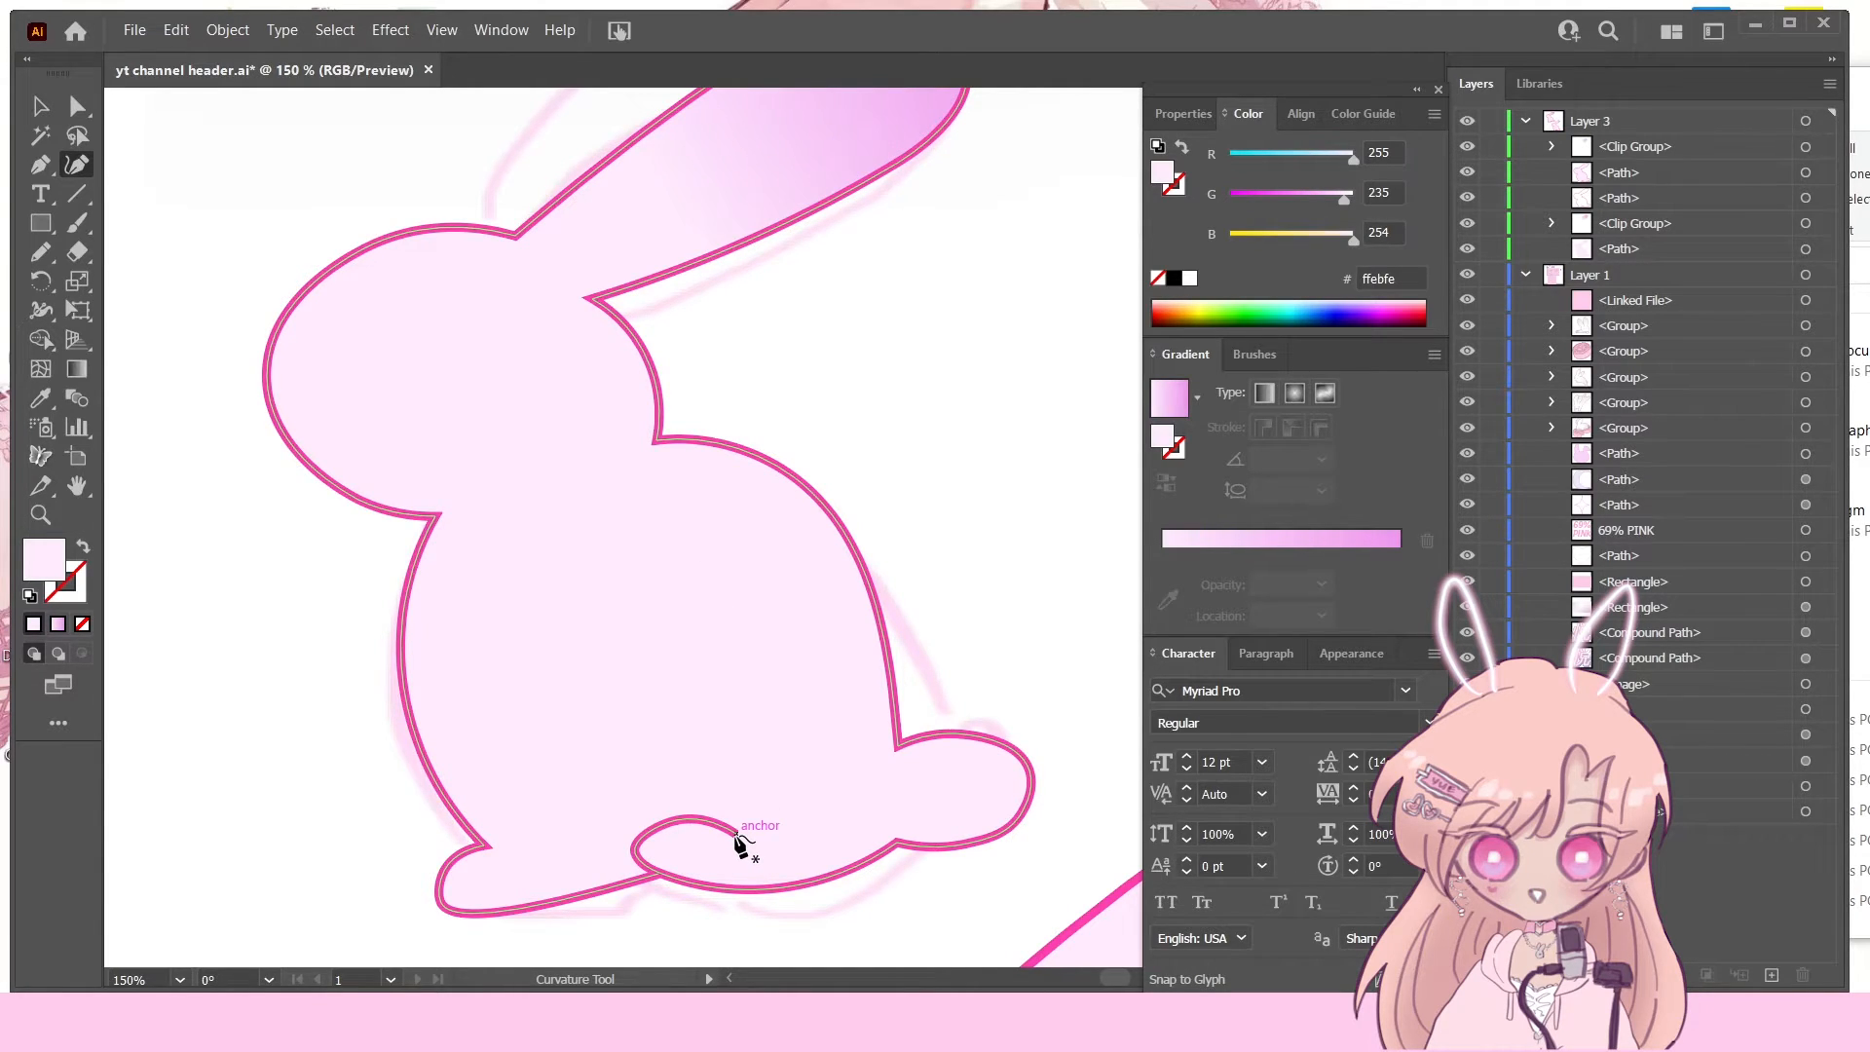
key(v)
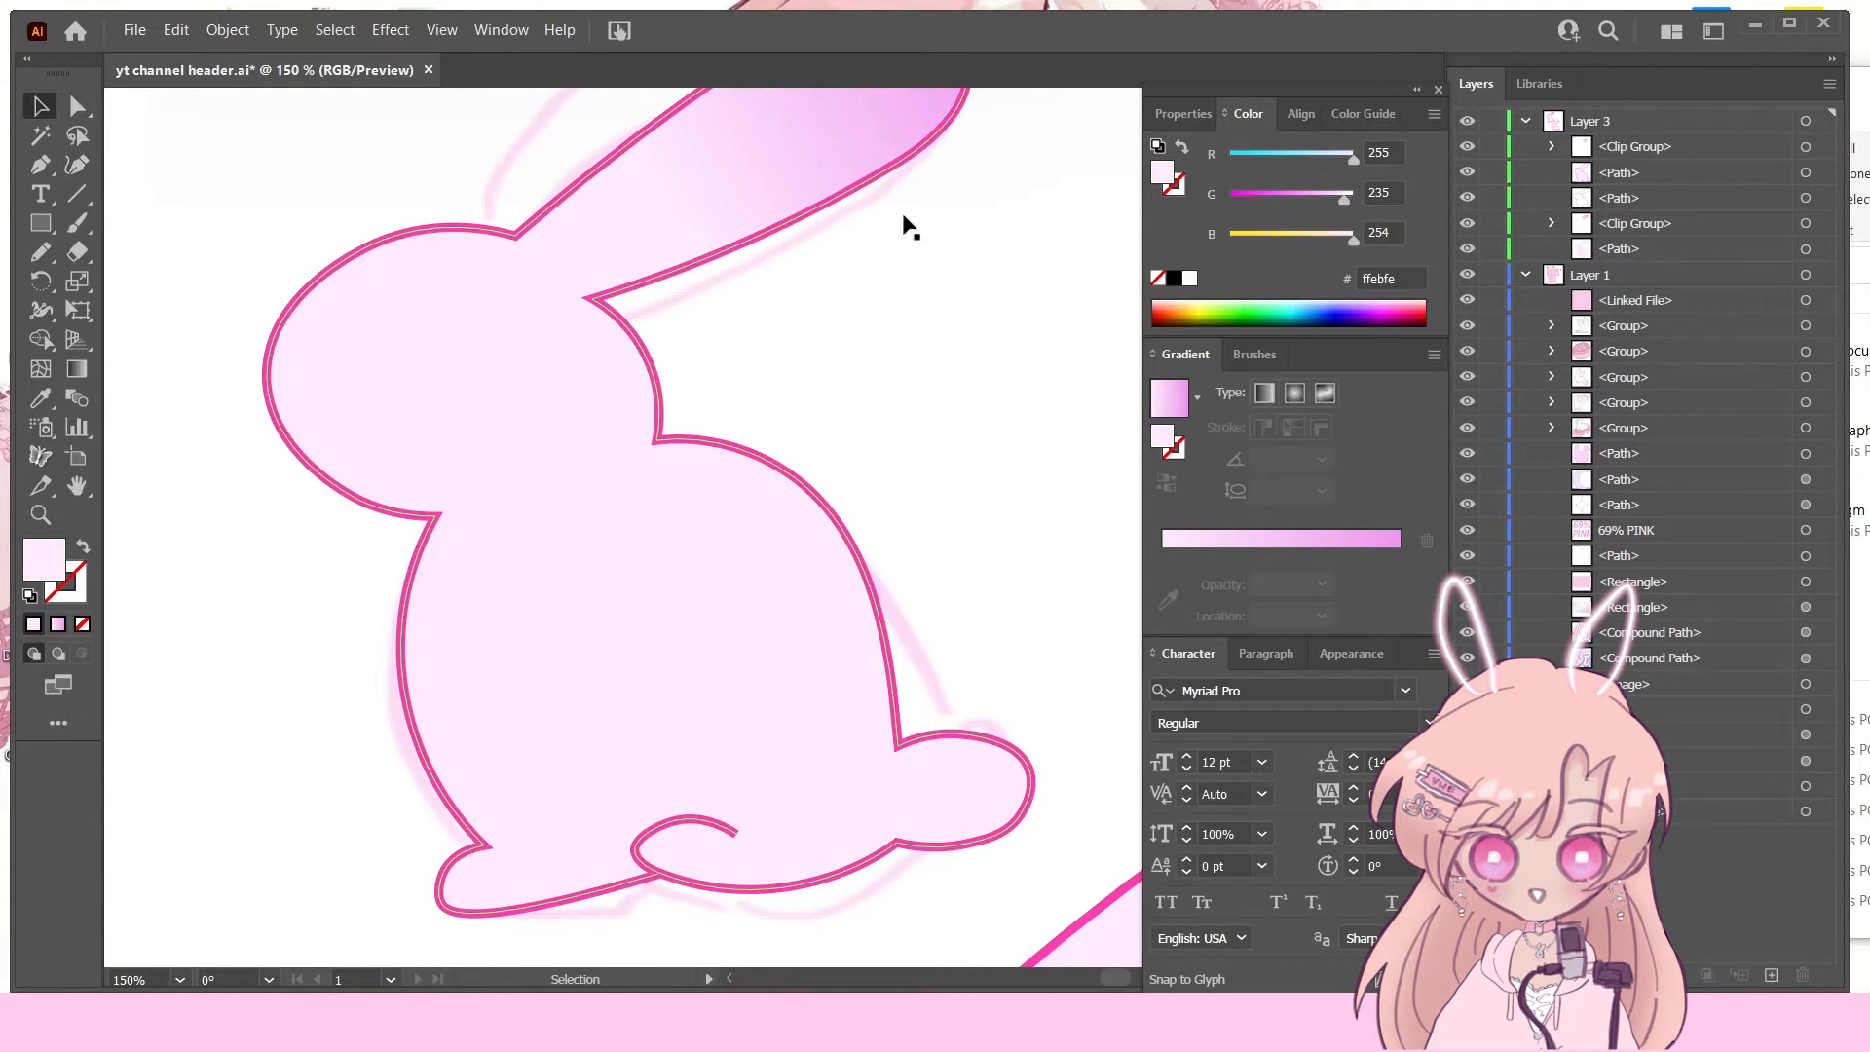
Step: Select the original rabbit's outline path in Layer 3 and open its stroke options
click(1805, 198)
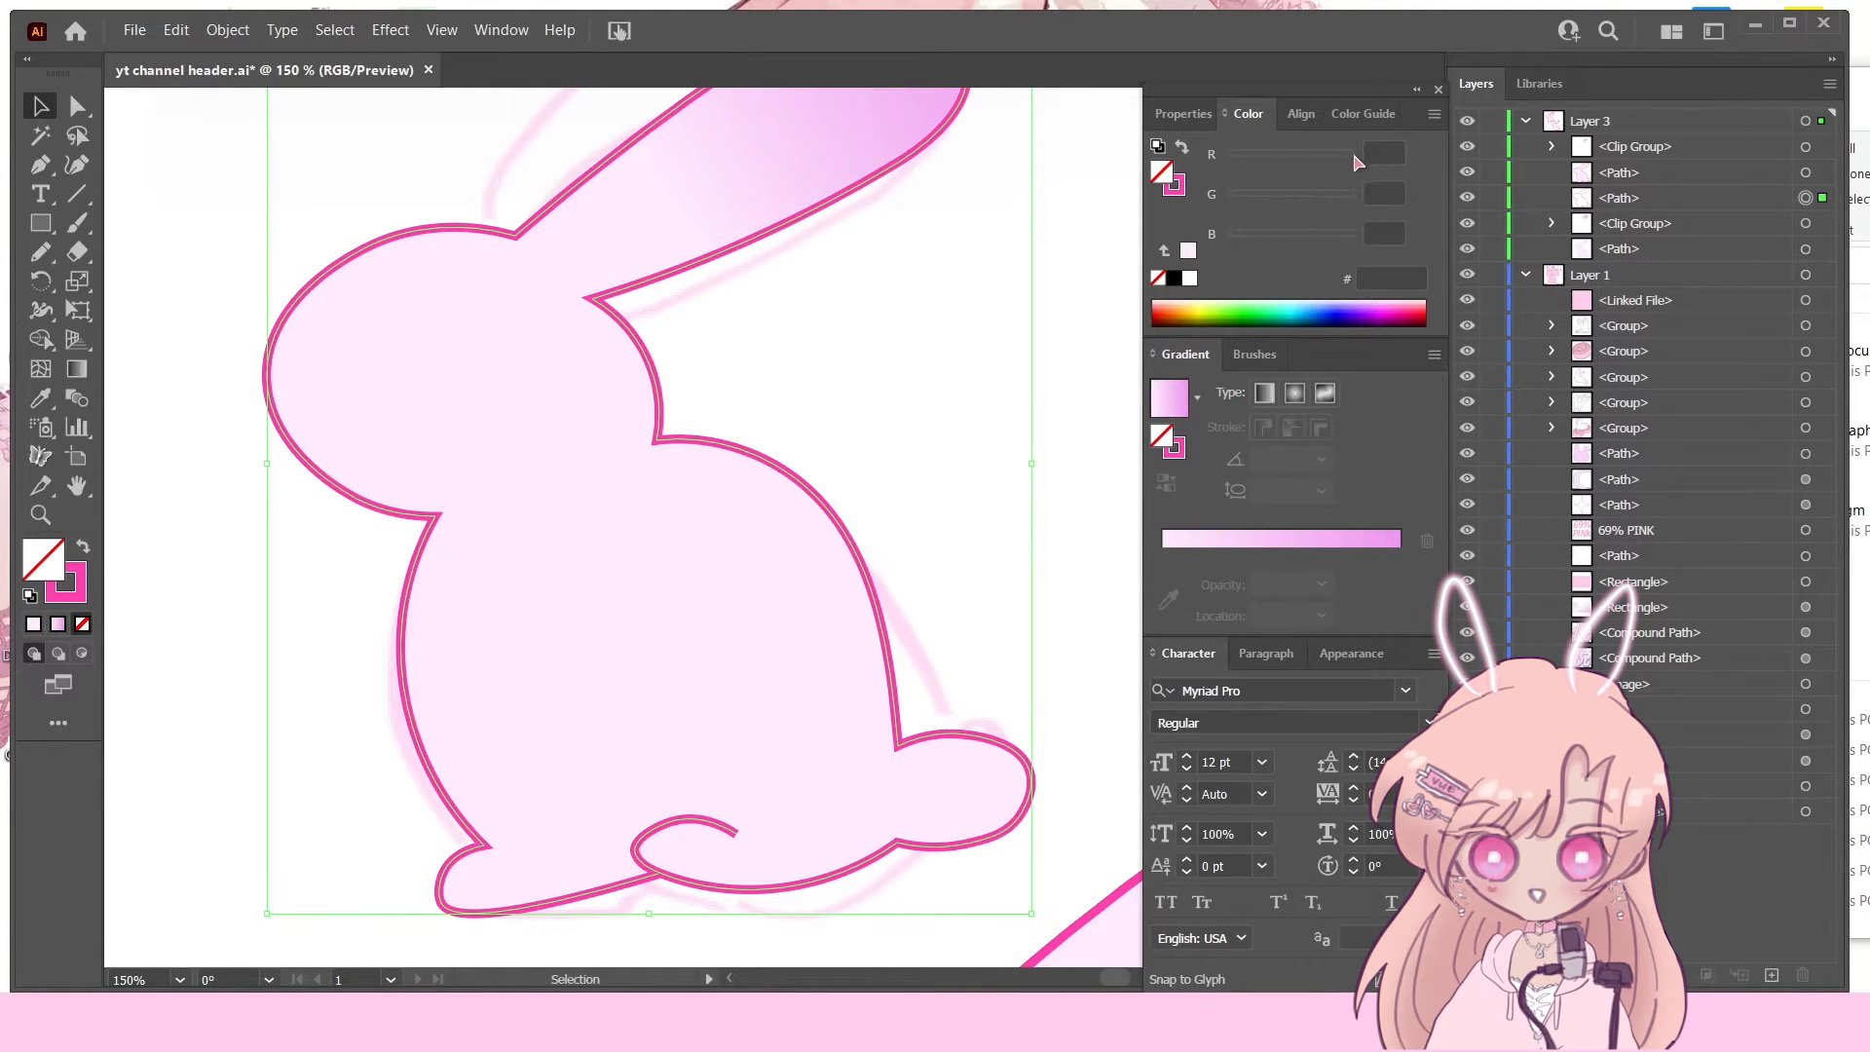
click(1302, 114)
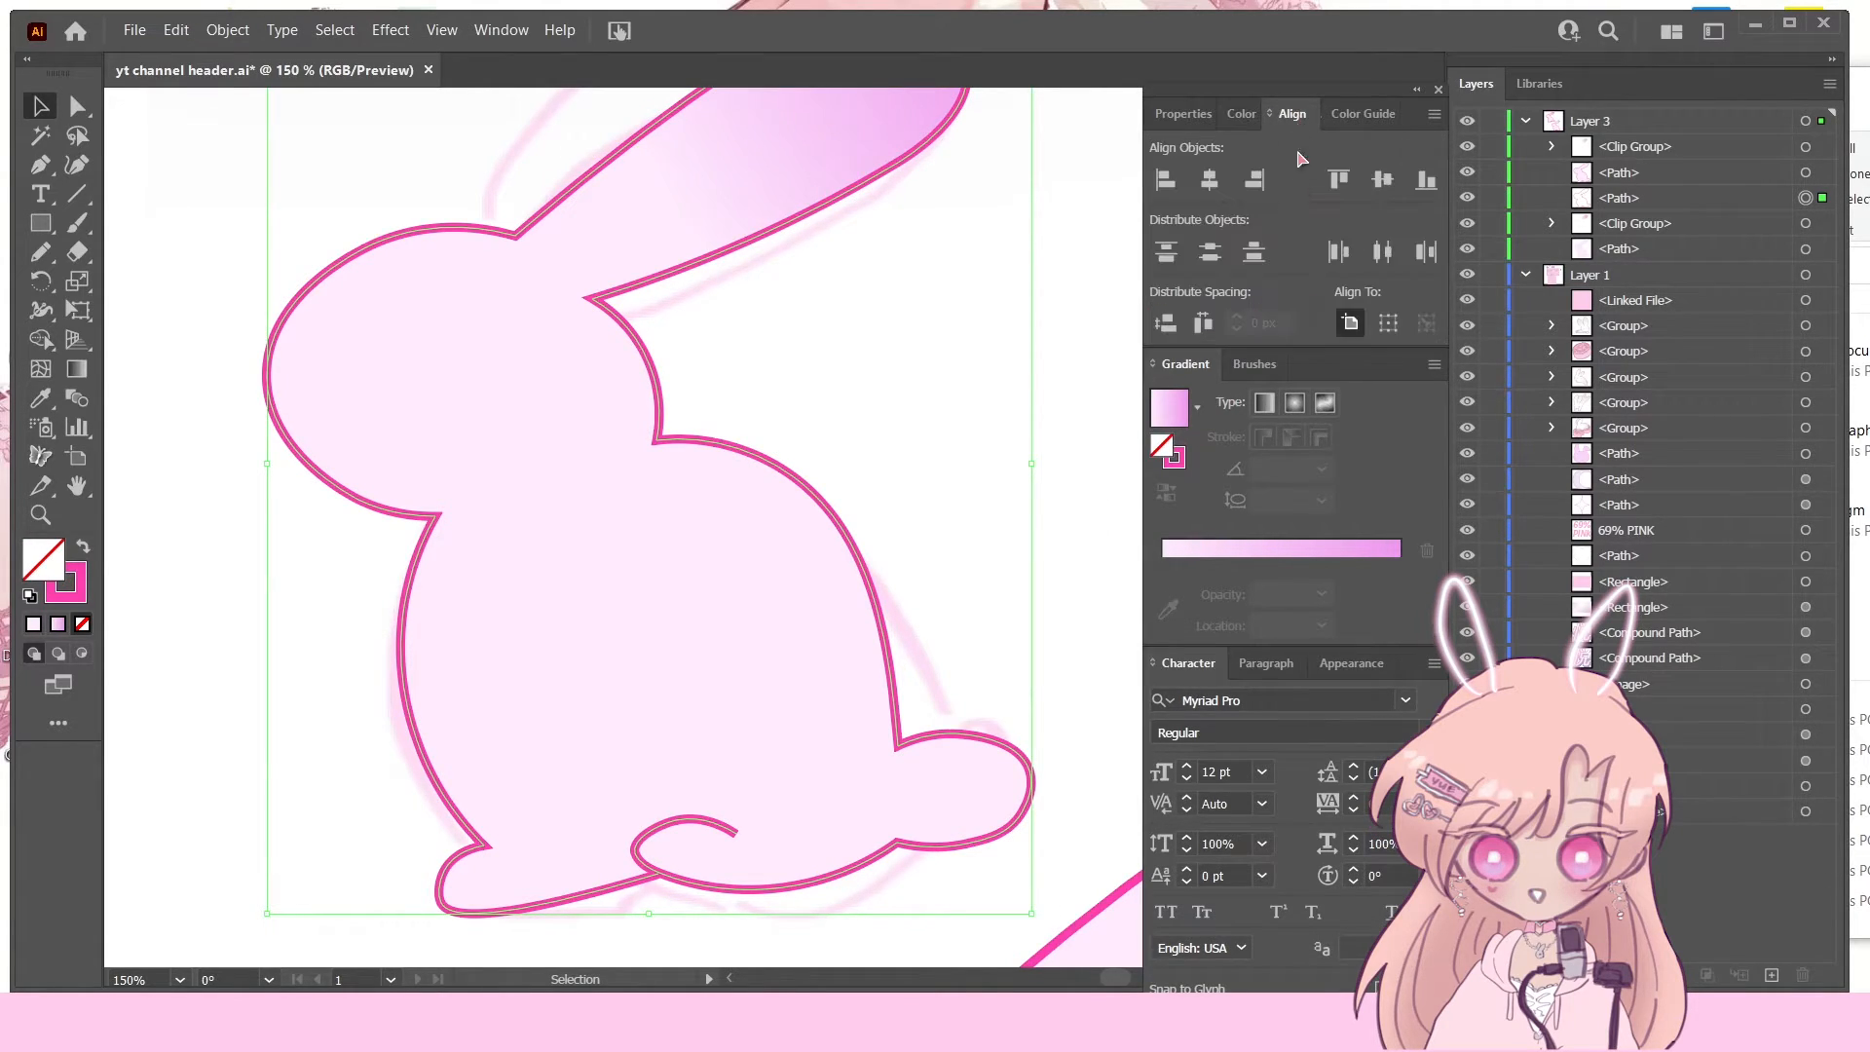
click(1197, 111)
click(1294, 114)
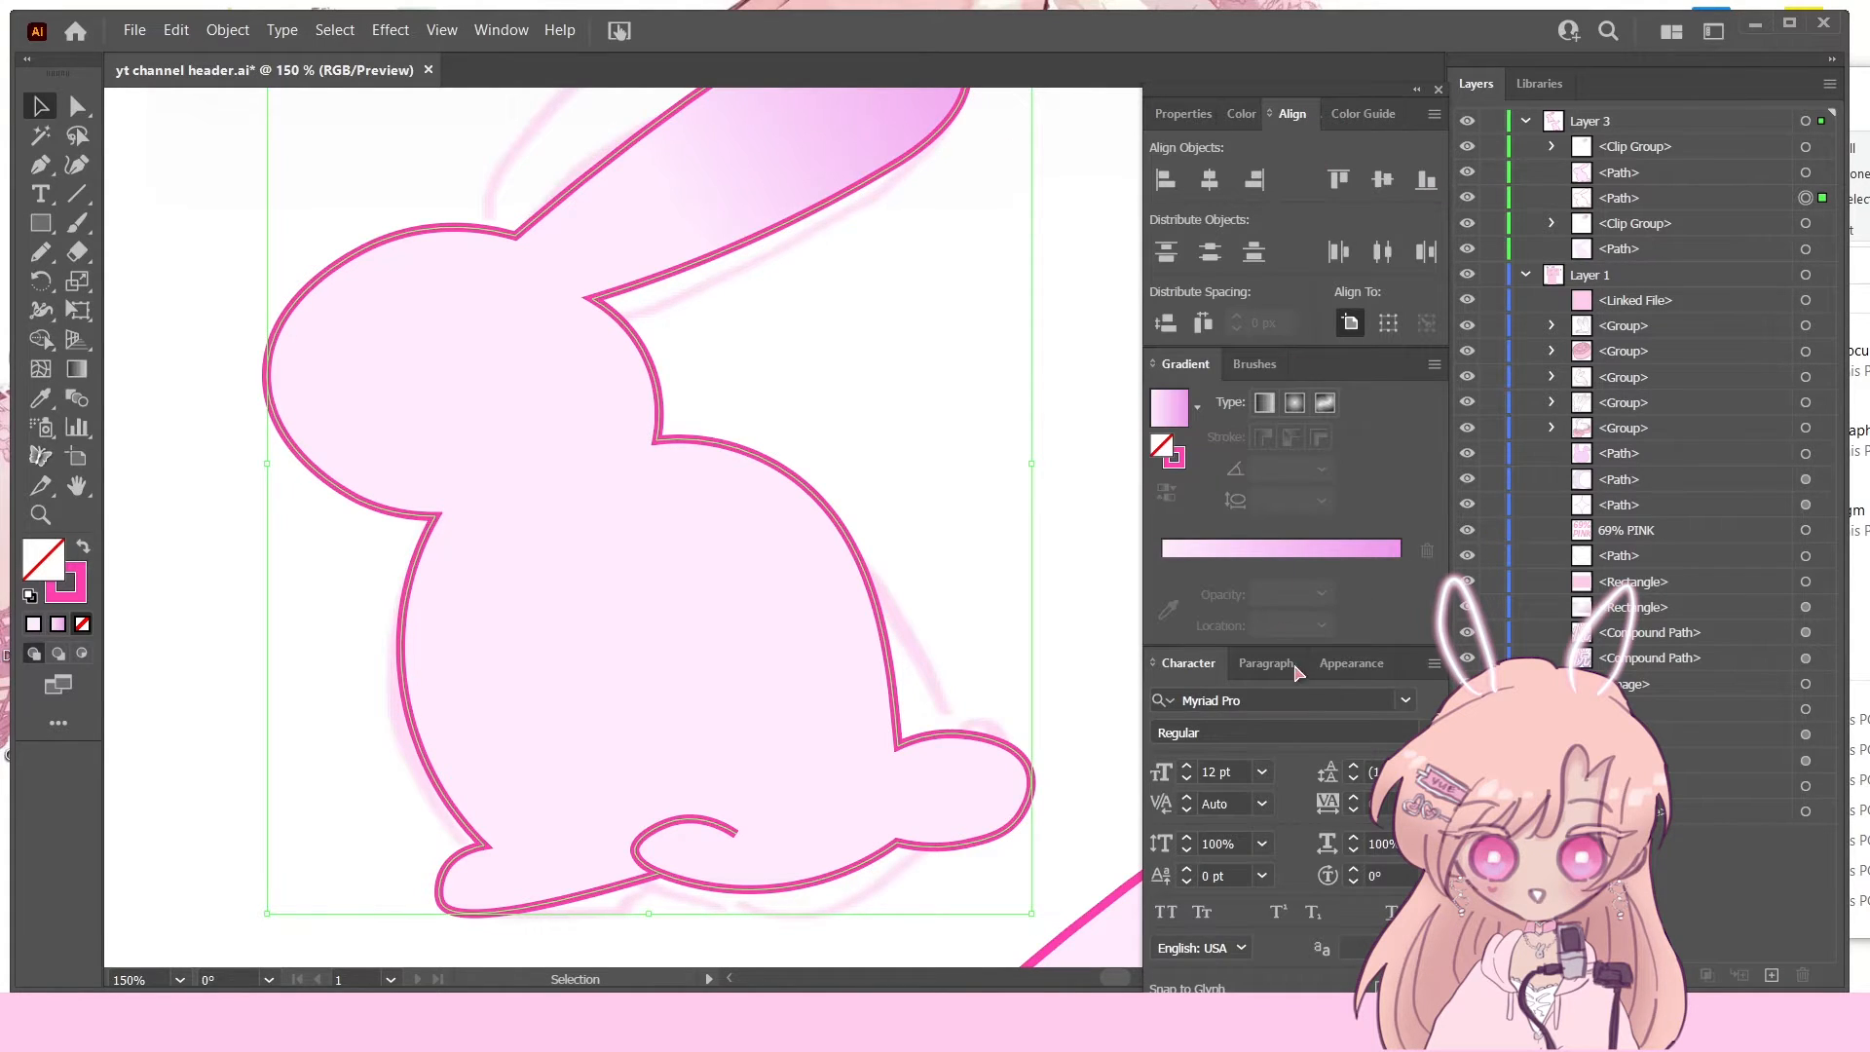
click(1350, 665)
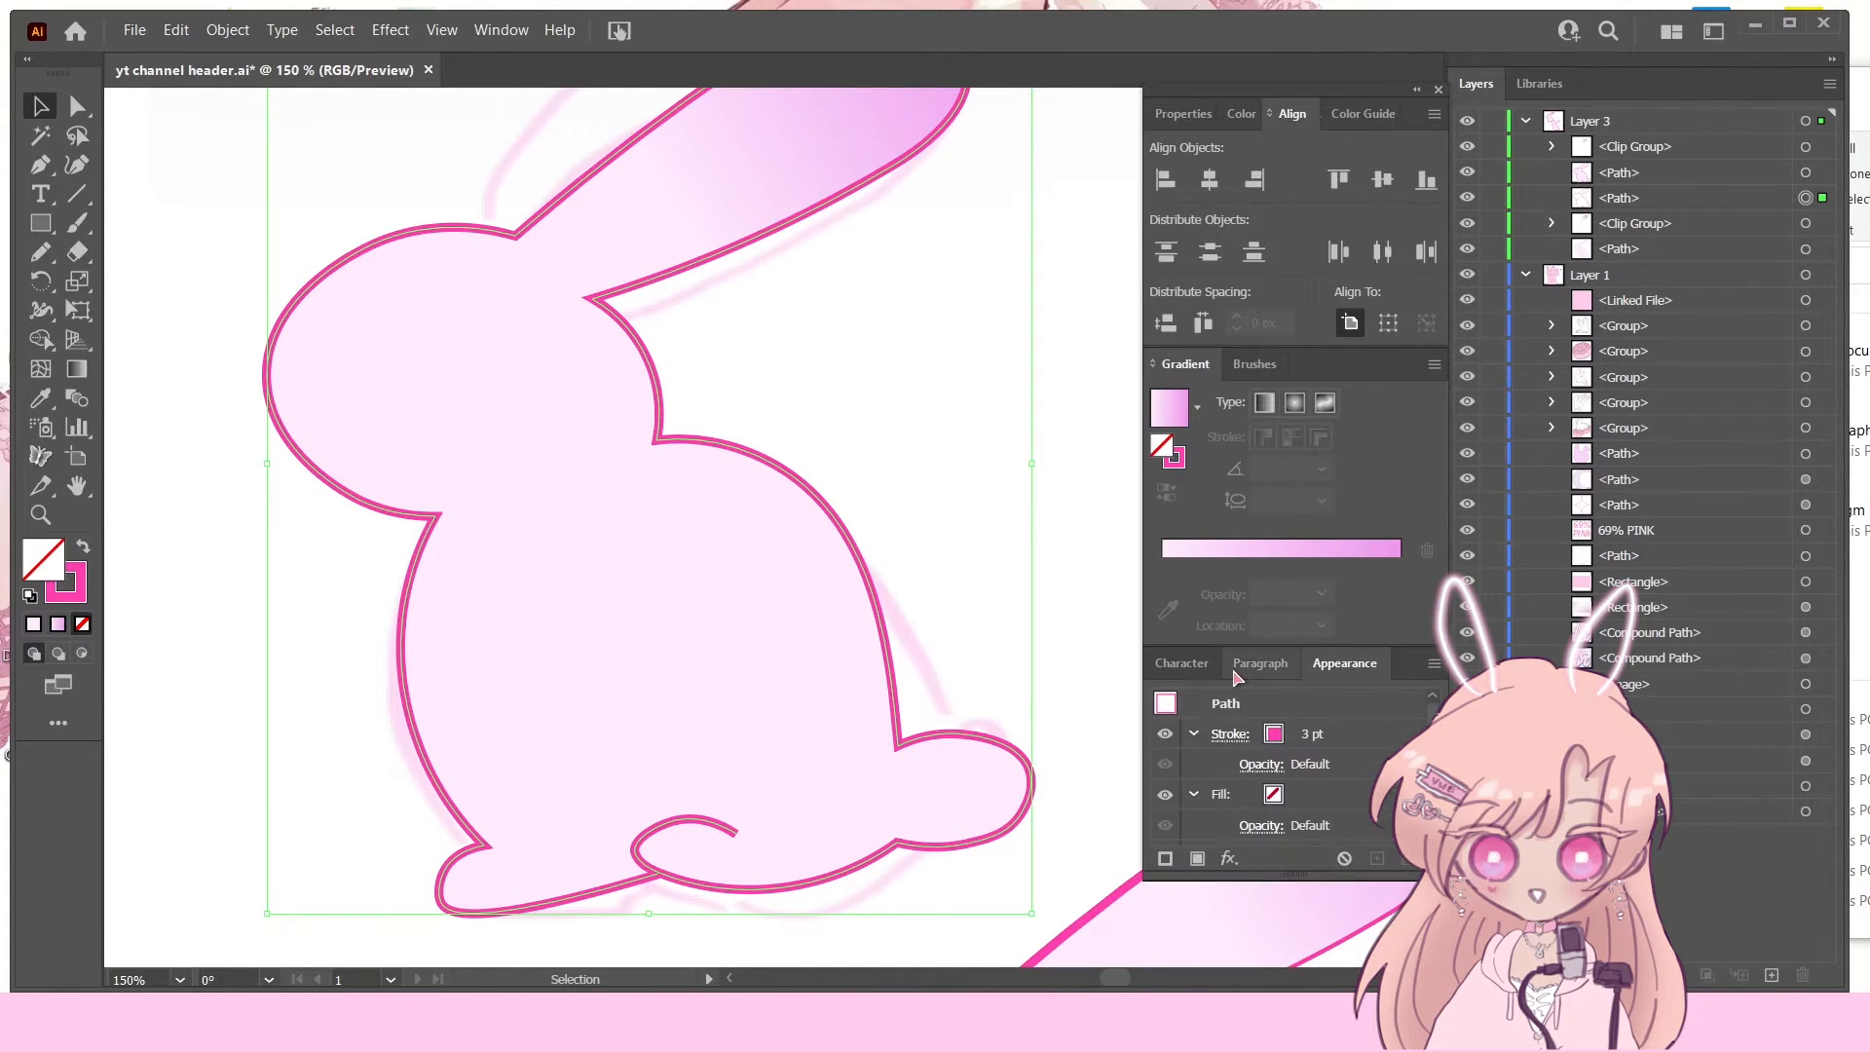
click(1232, 737)
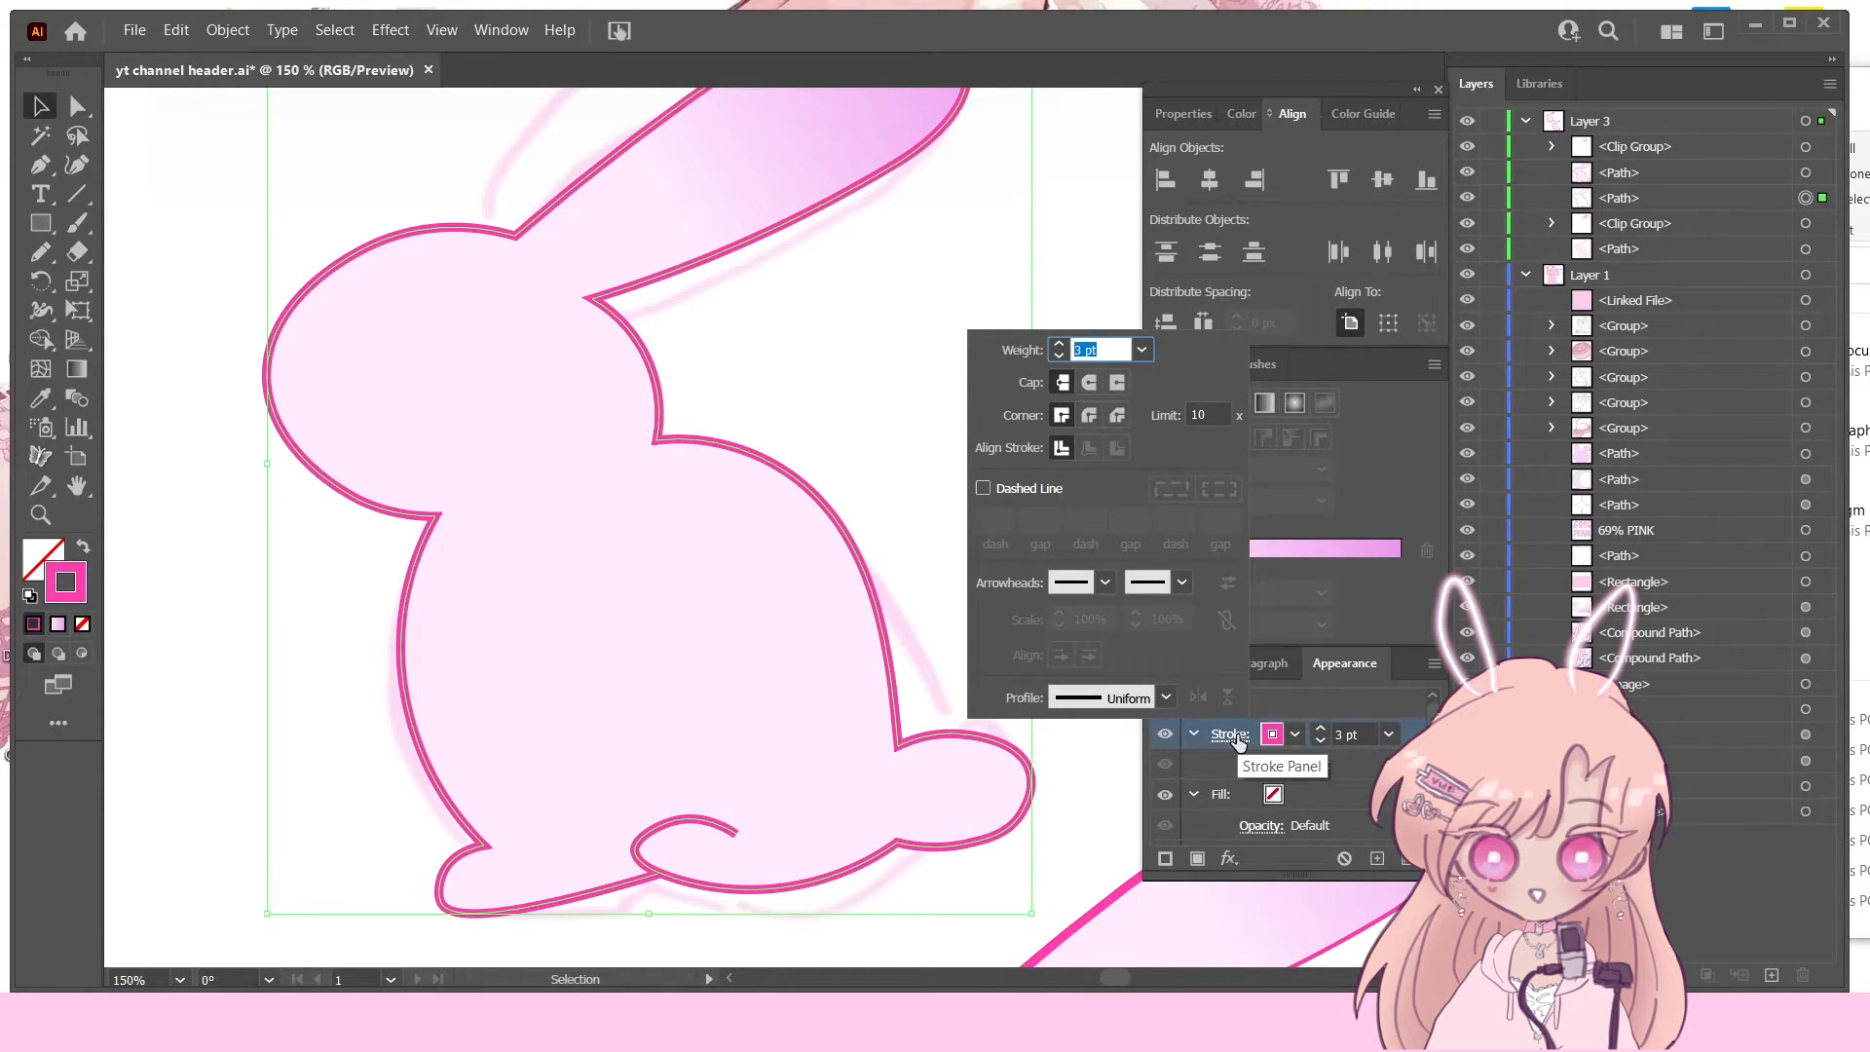
click(1184, 118)
click(1185, 118)
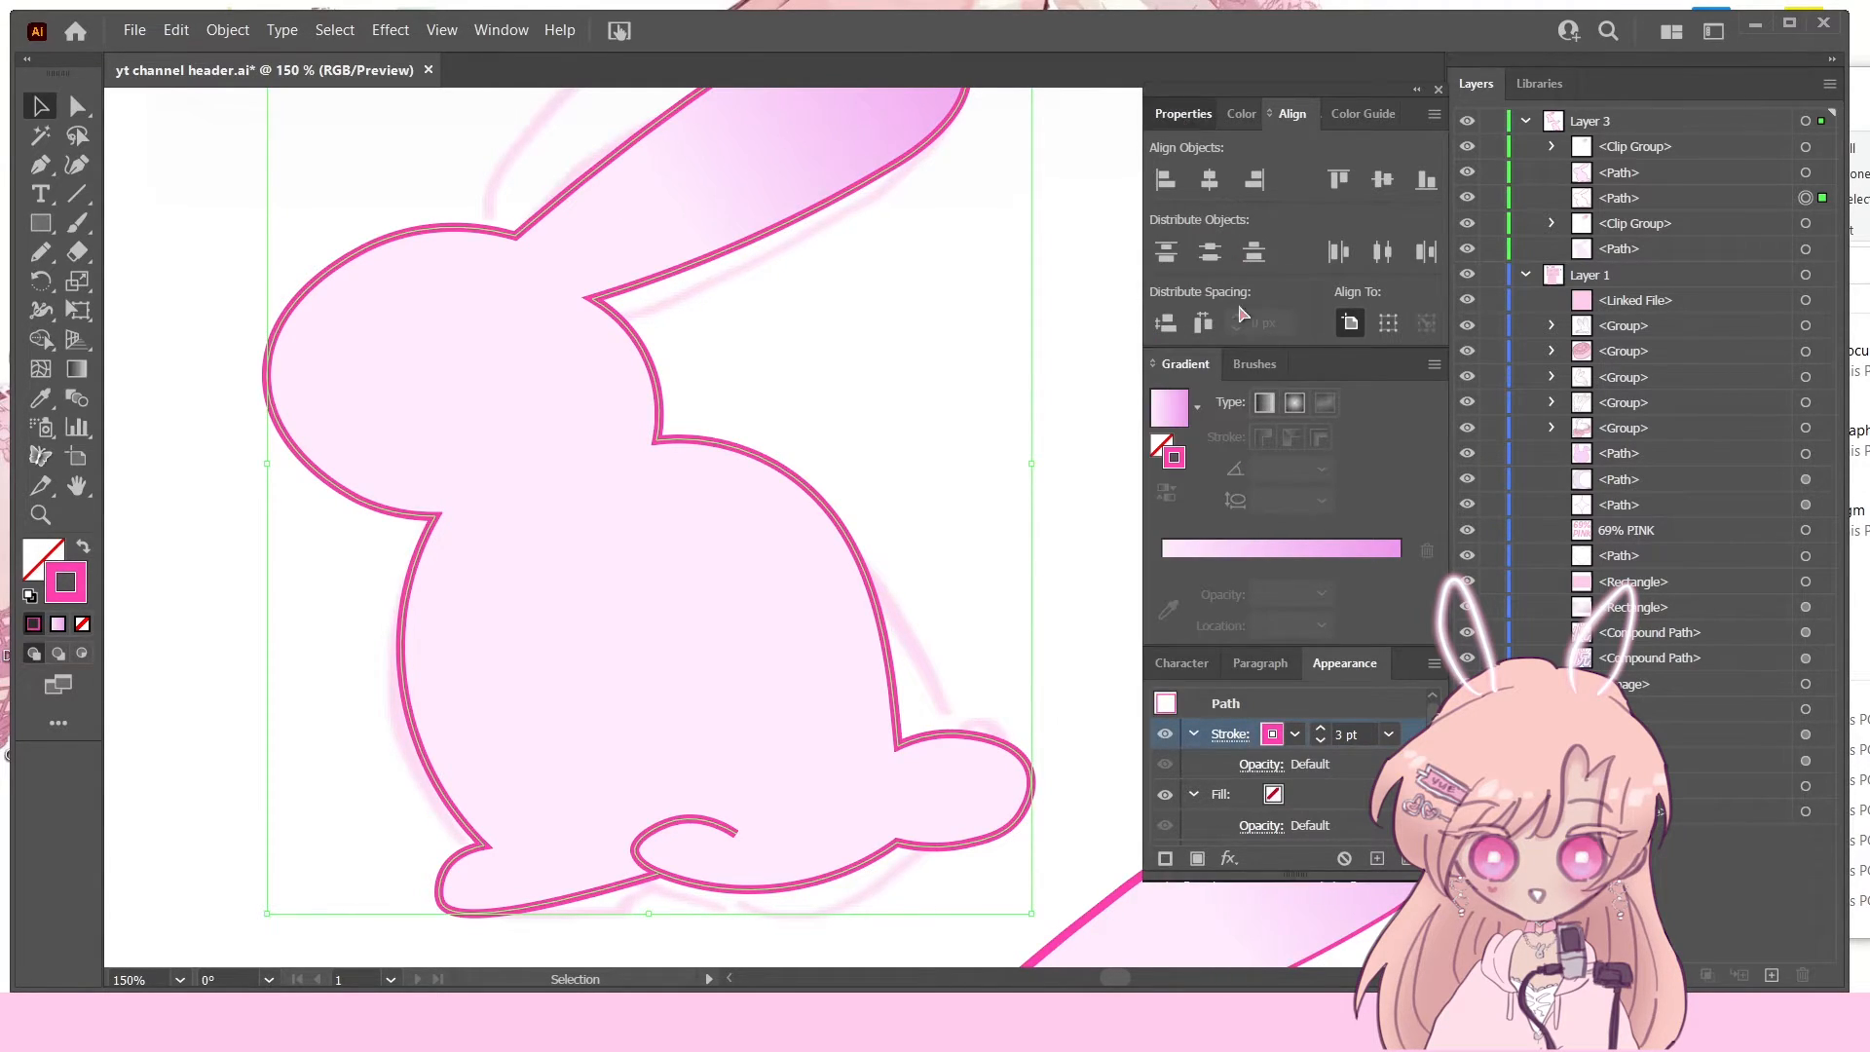
click(1211, 417)
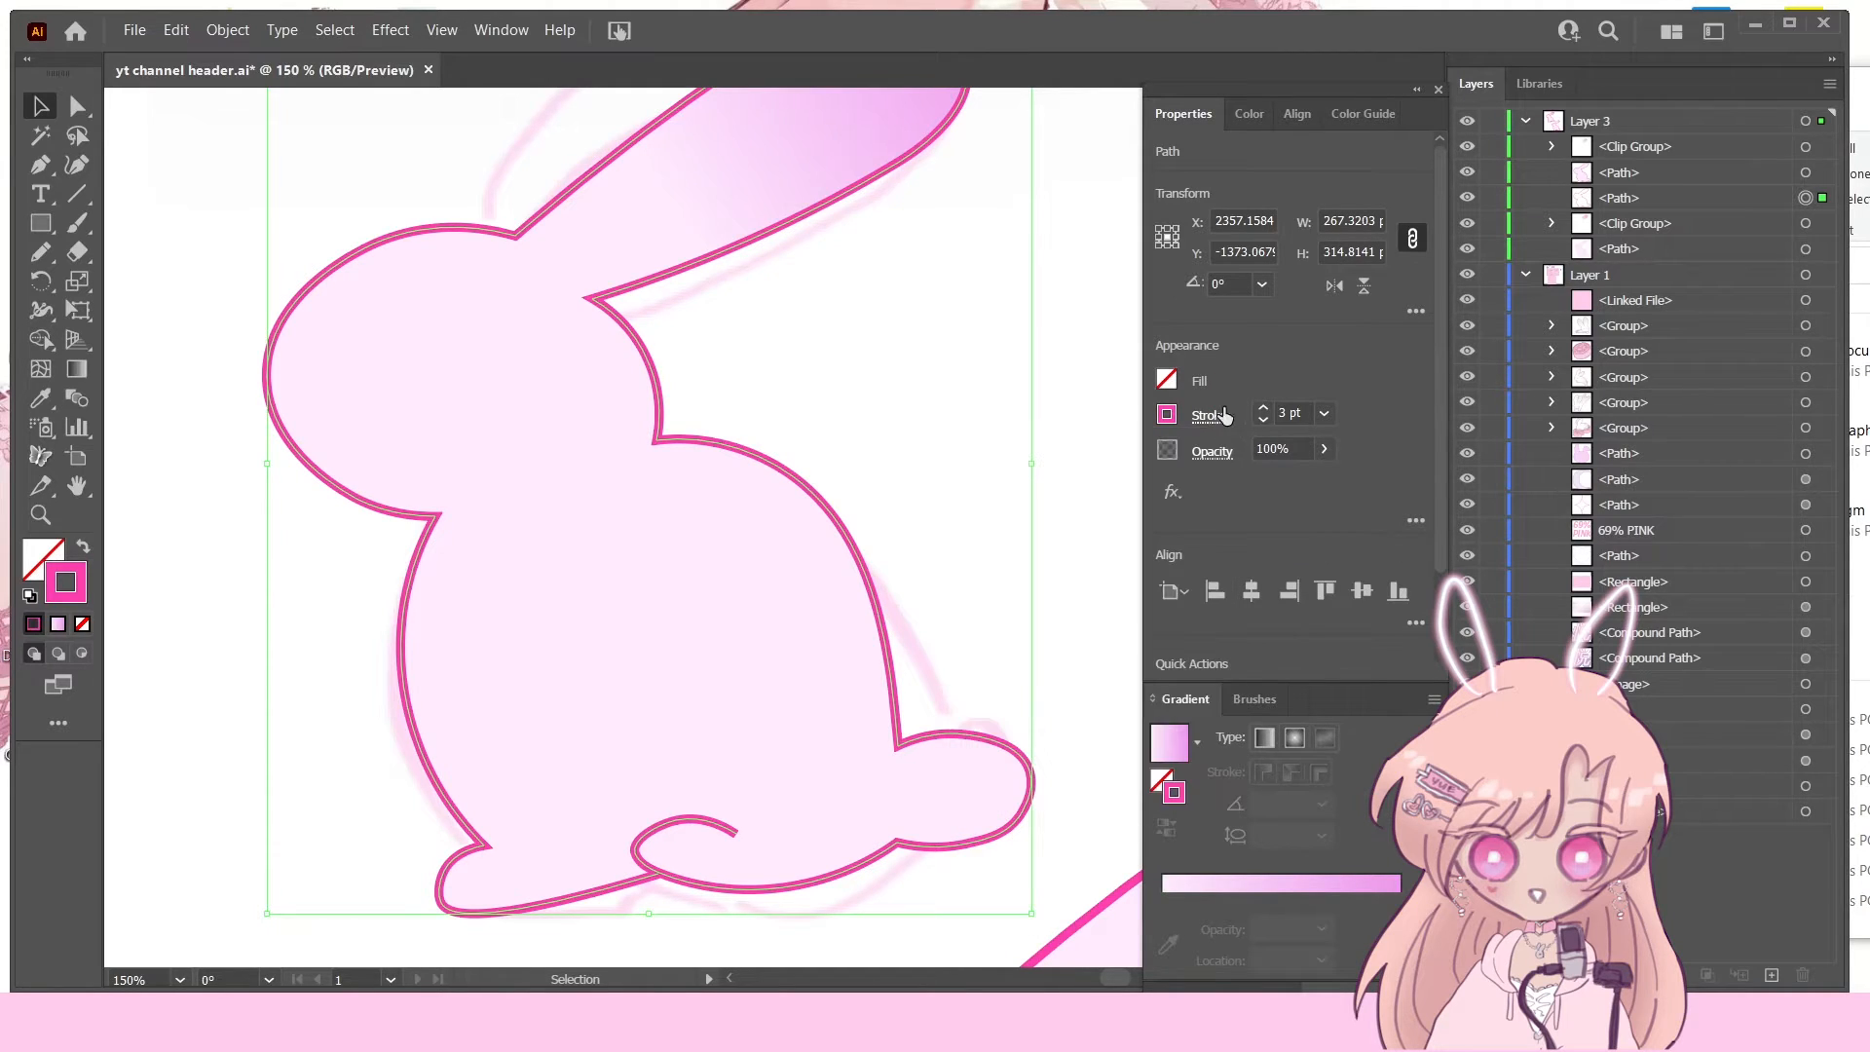
click(1350, 114)
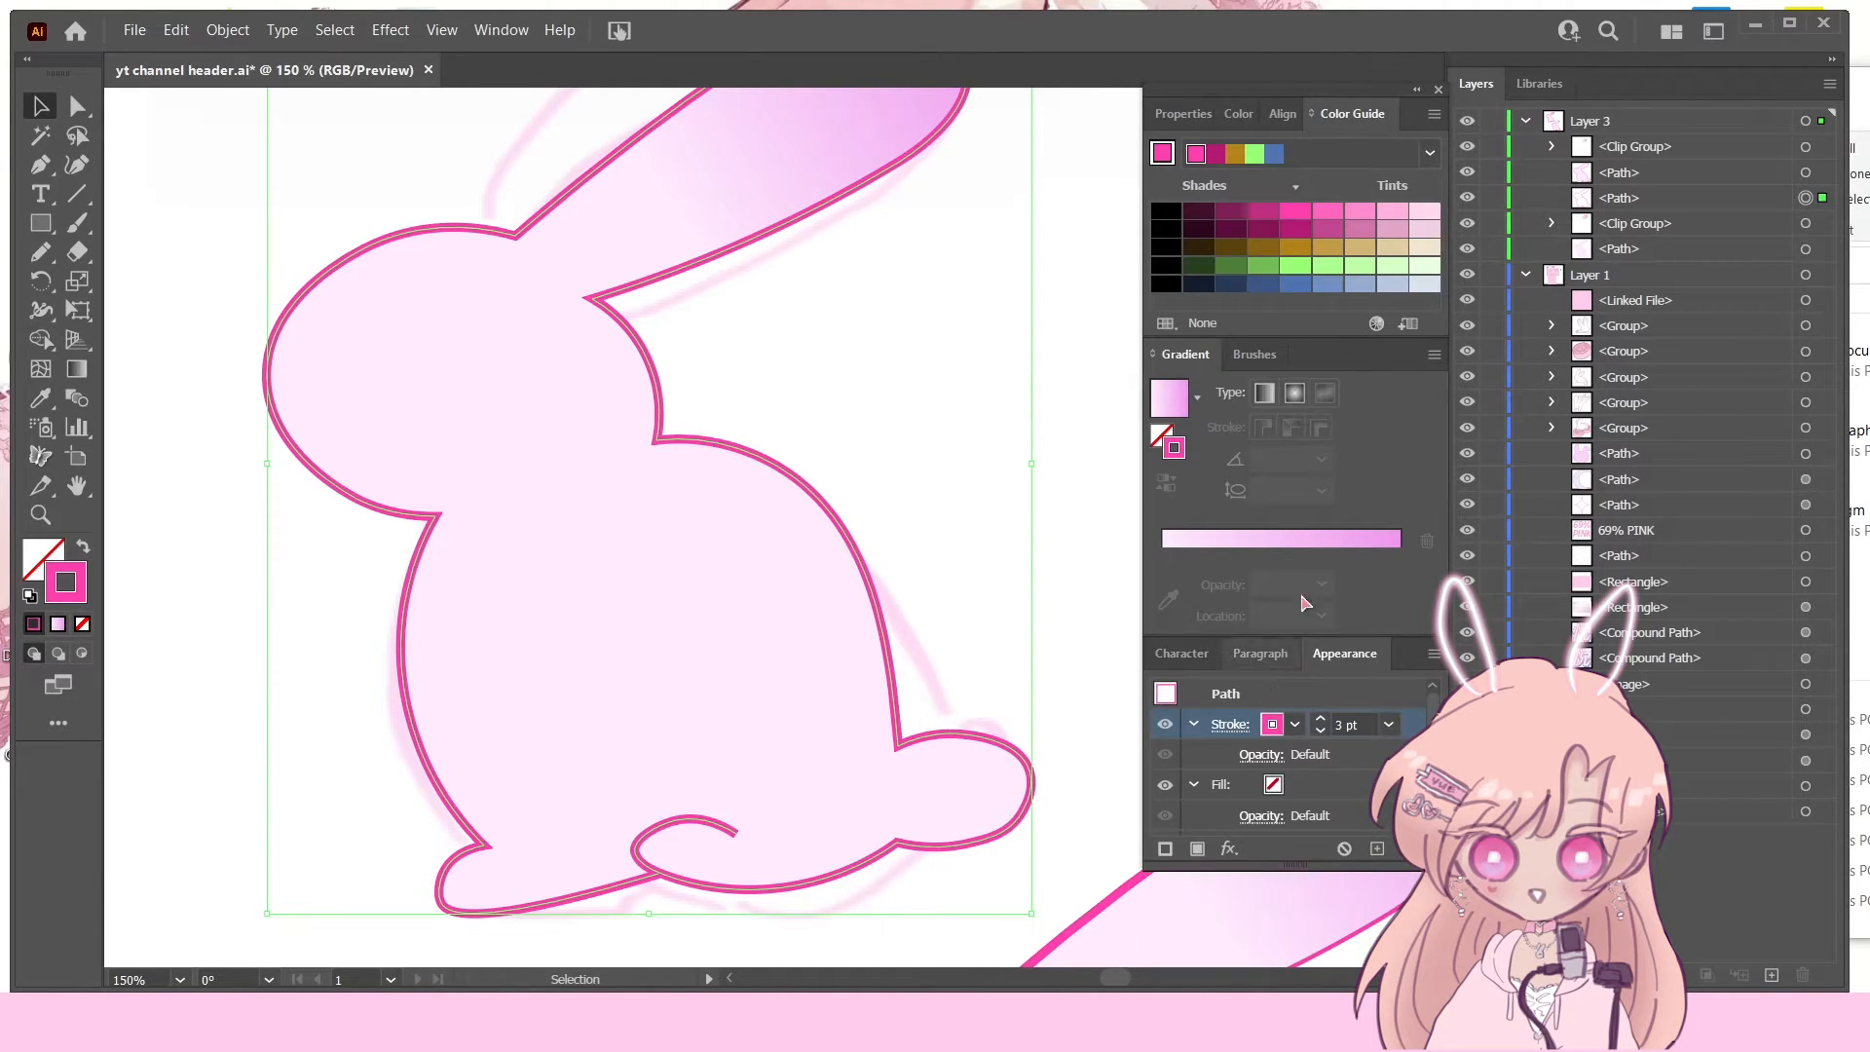
Step: Give the original rabbit's 3 pt pink outline a round cap and round corner joins
drag(1224, 98, 1184, 54)
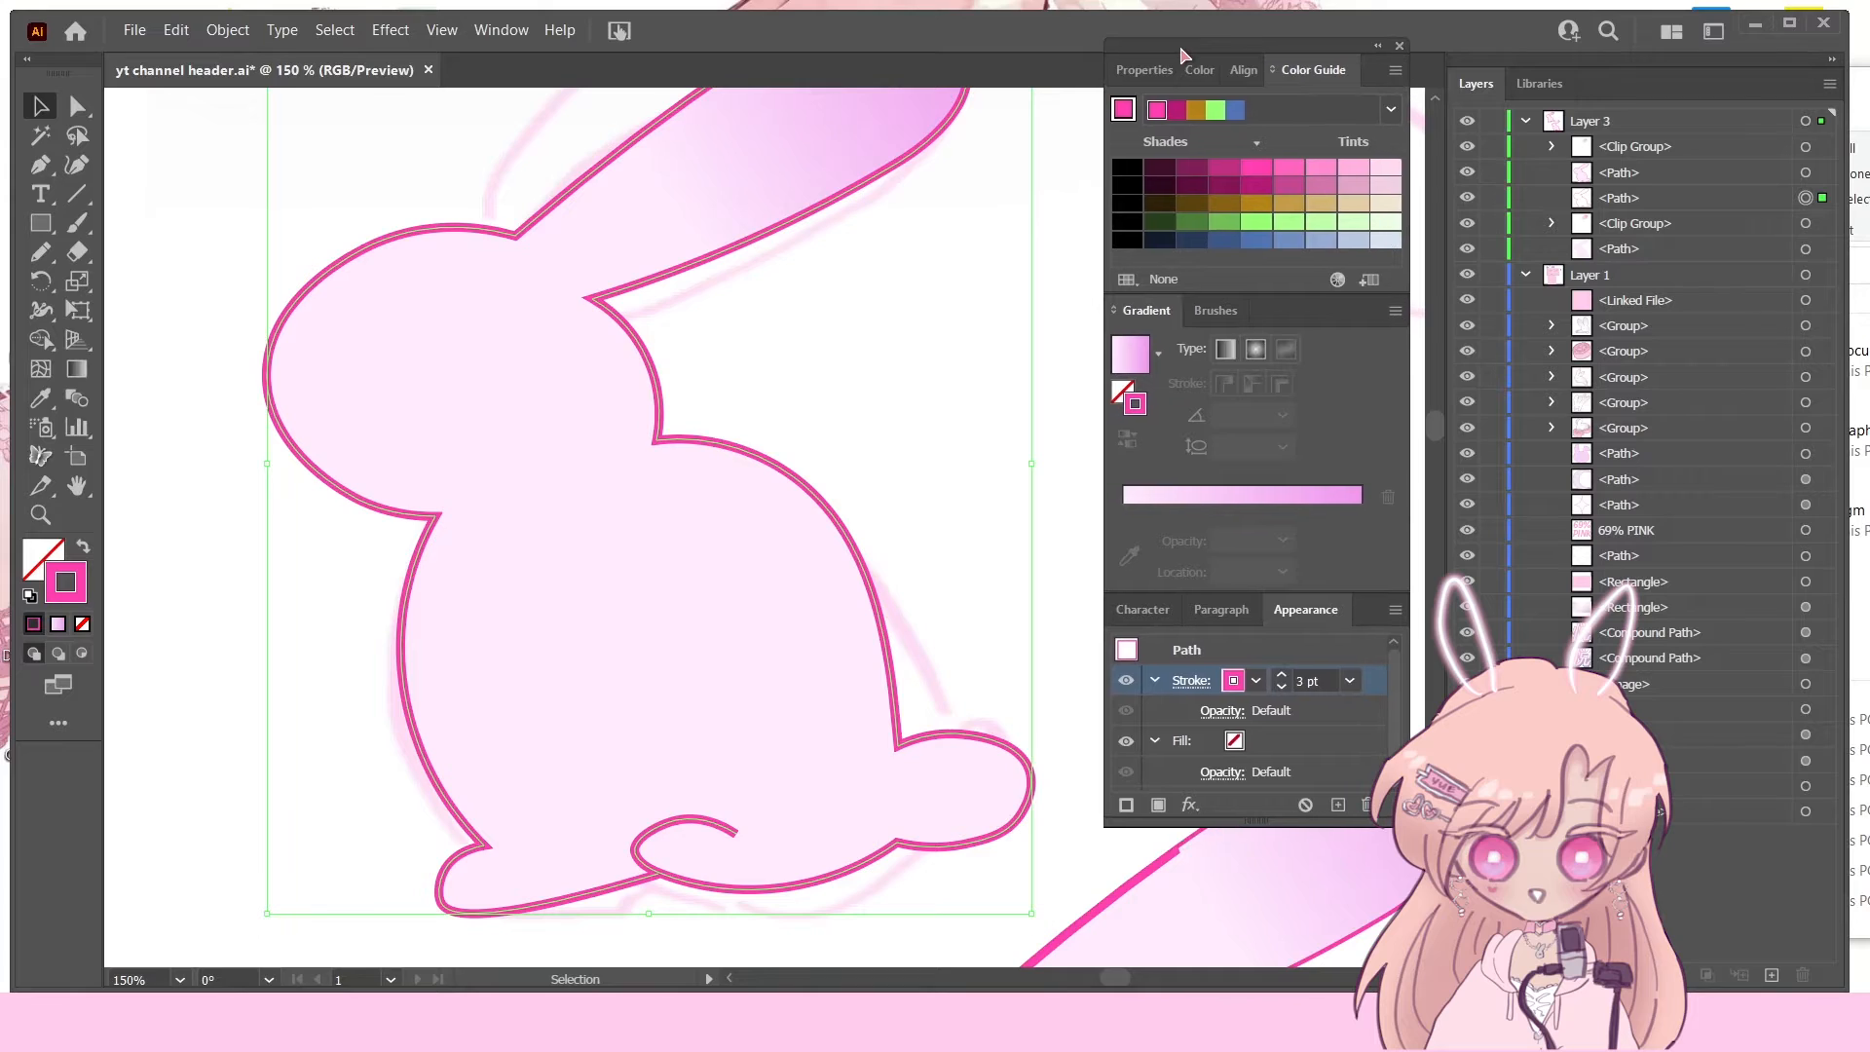
click(1193, 680)
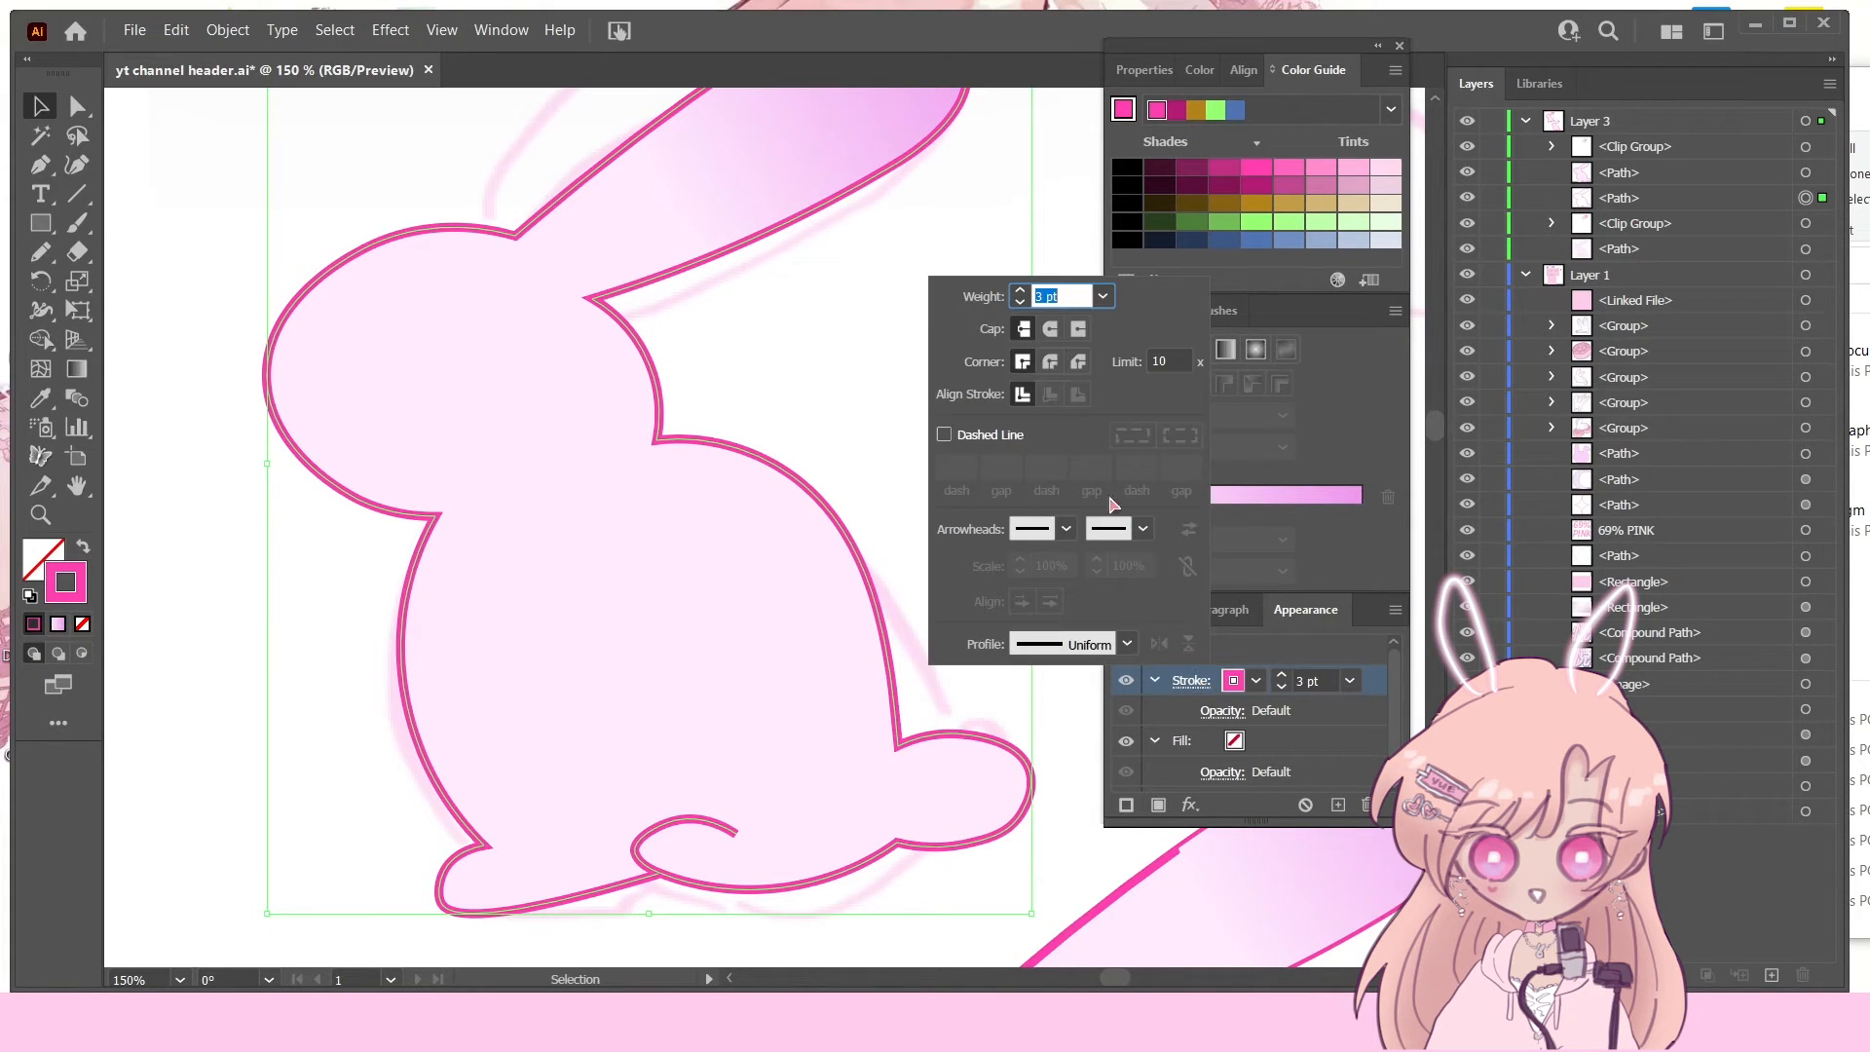
click(1050, 328)
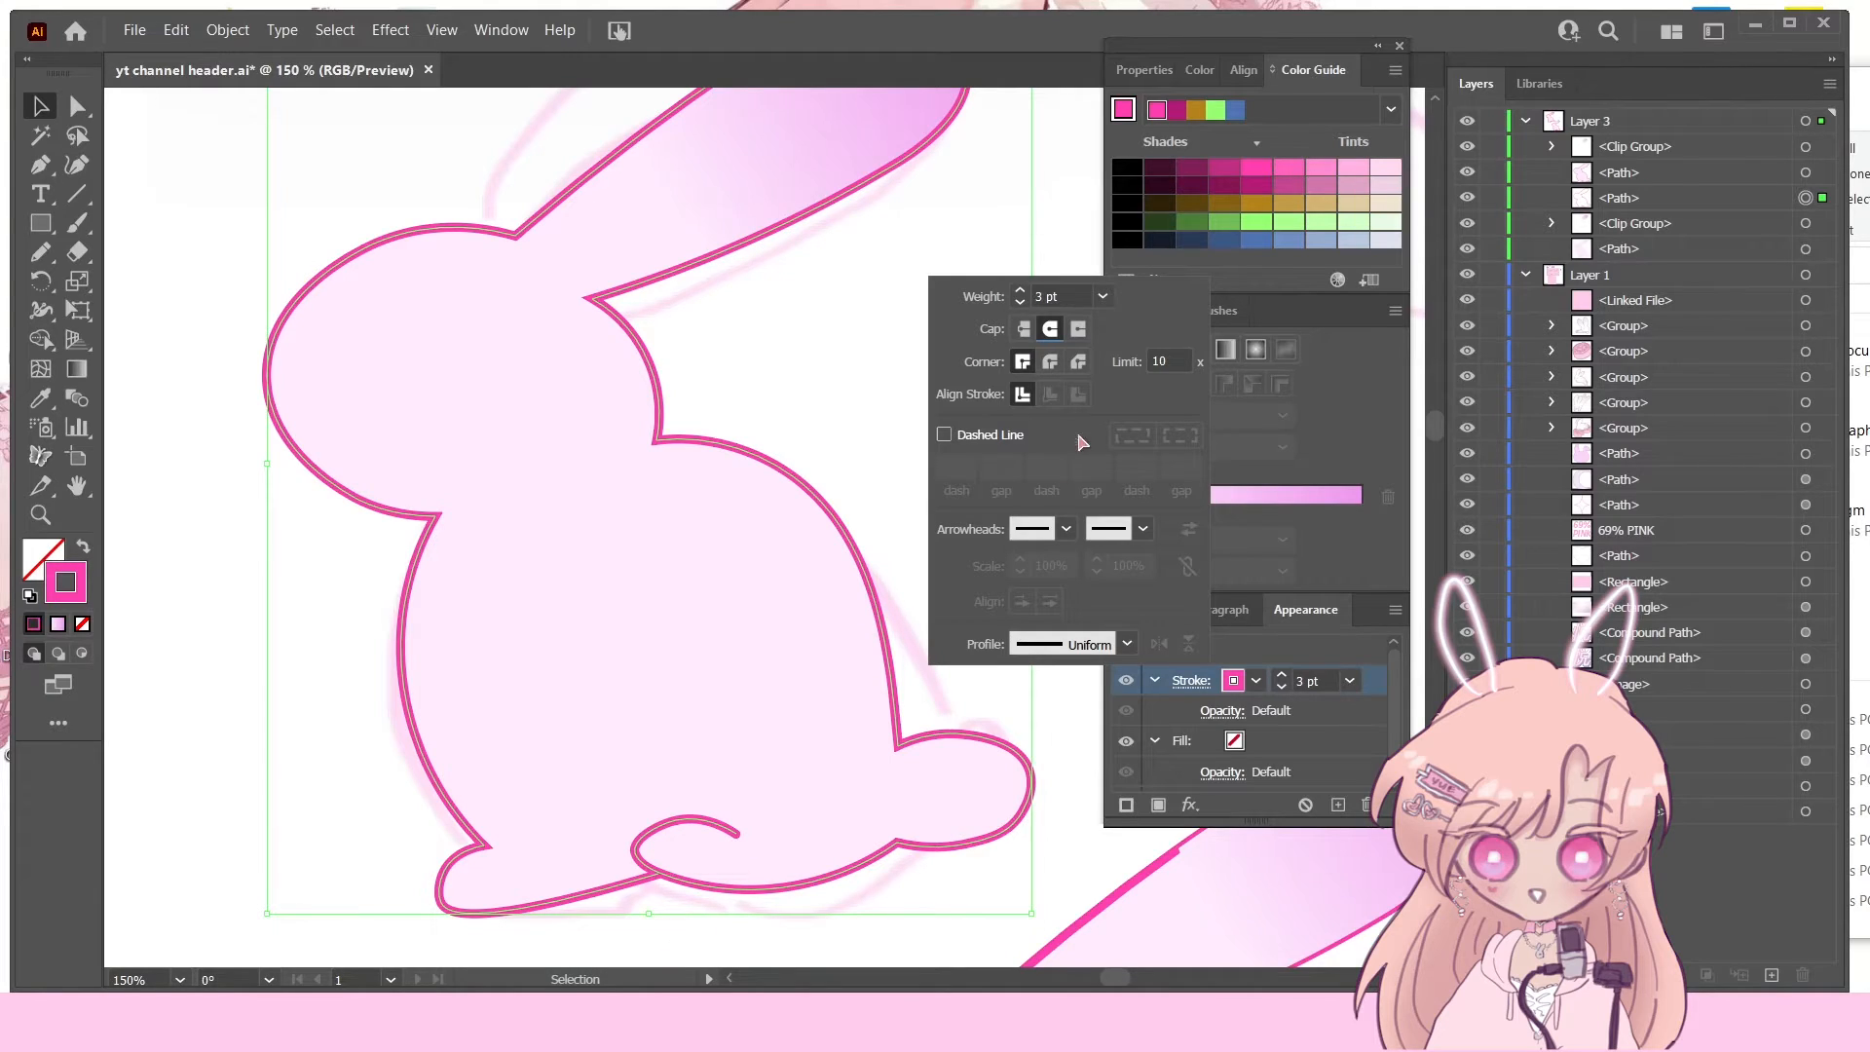
click(1028, 333)
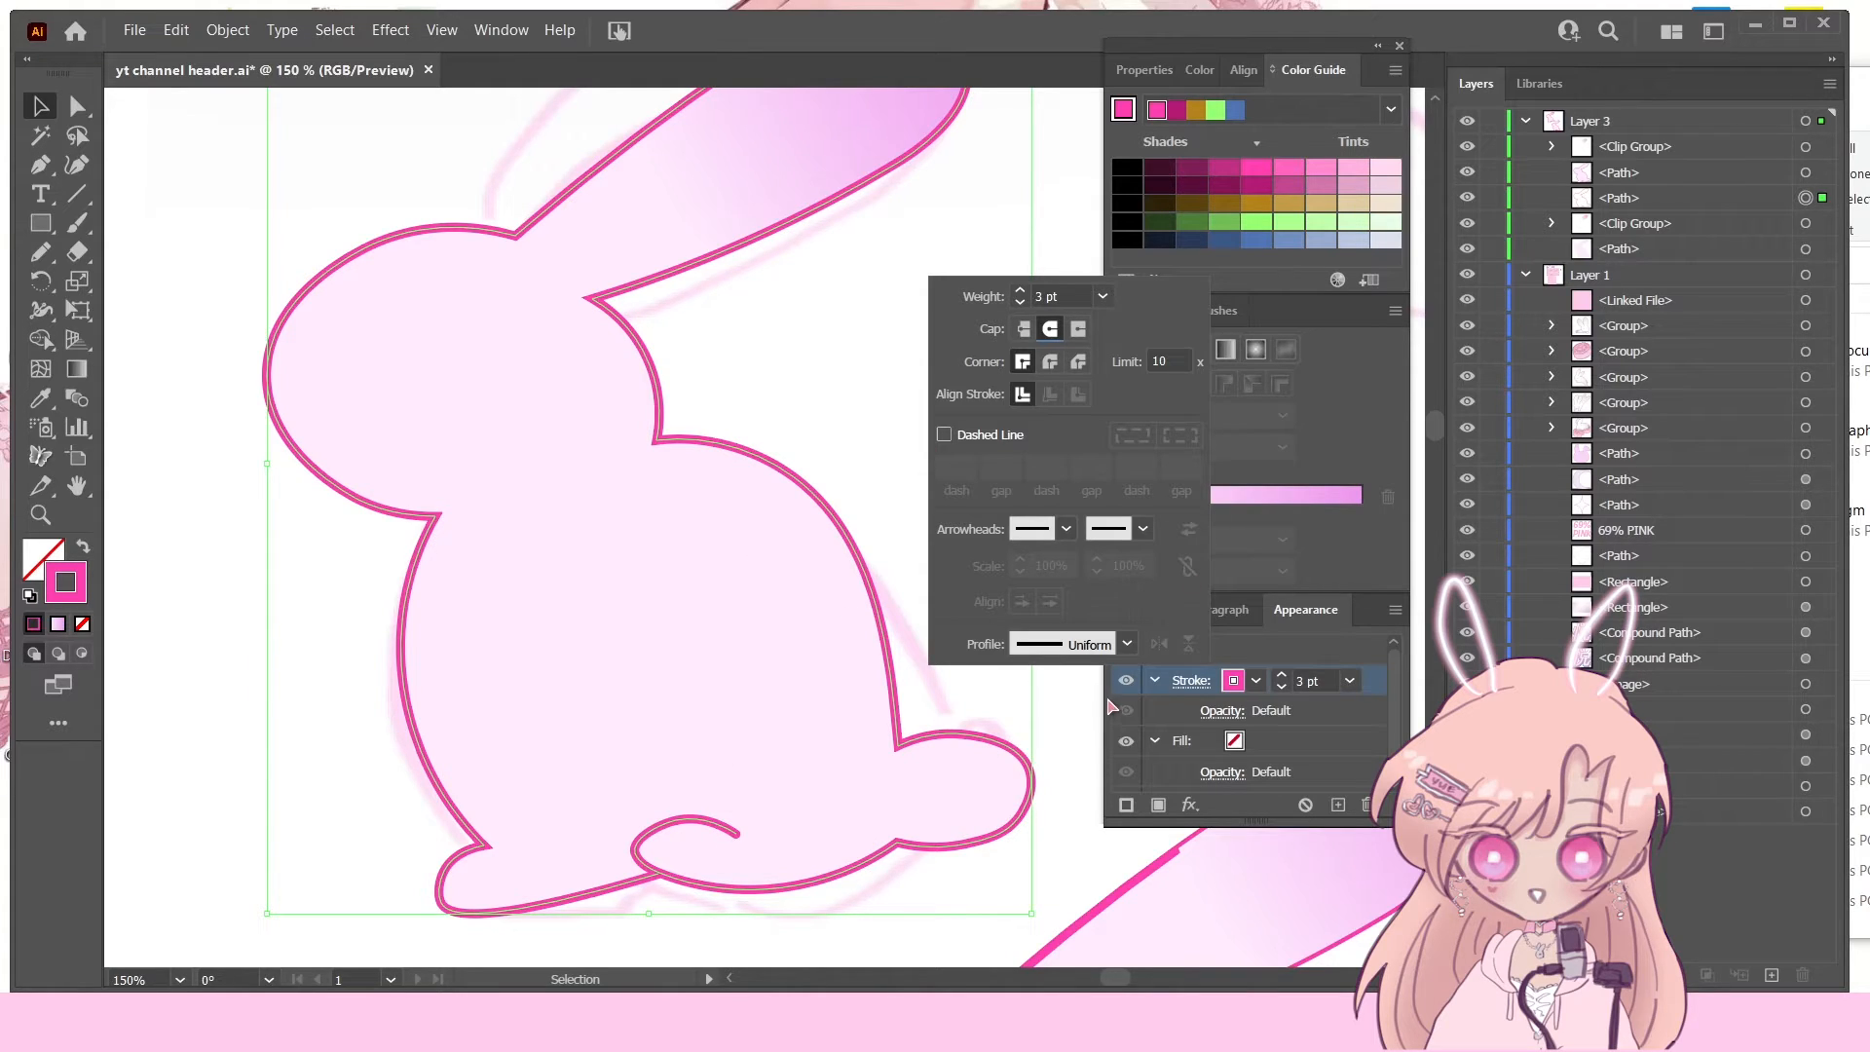
click(1049, 363)
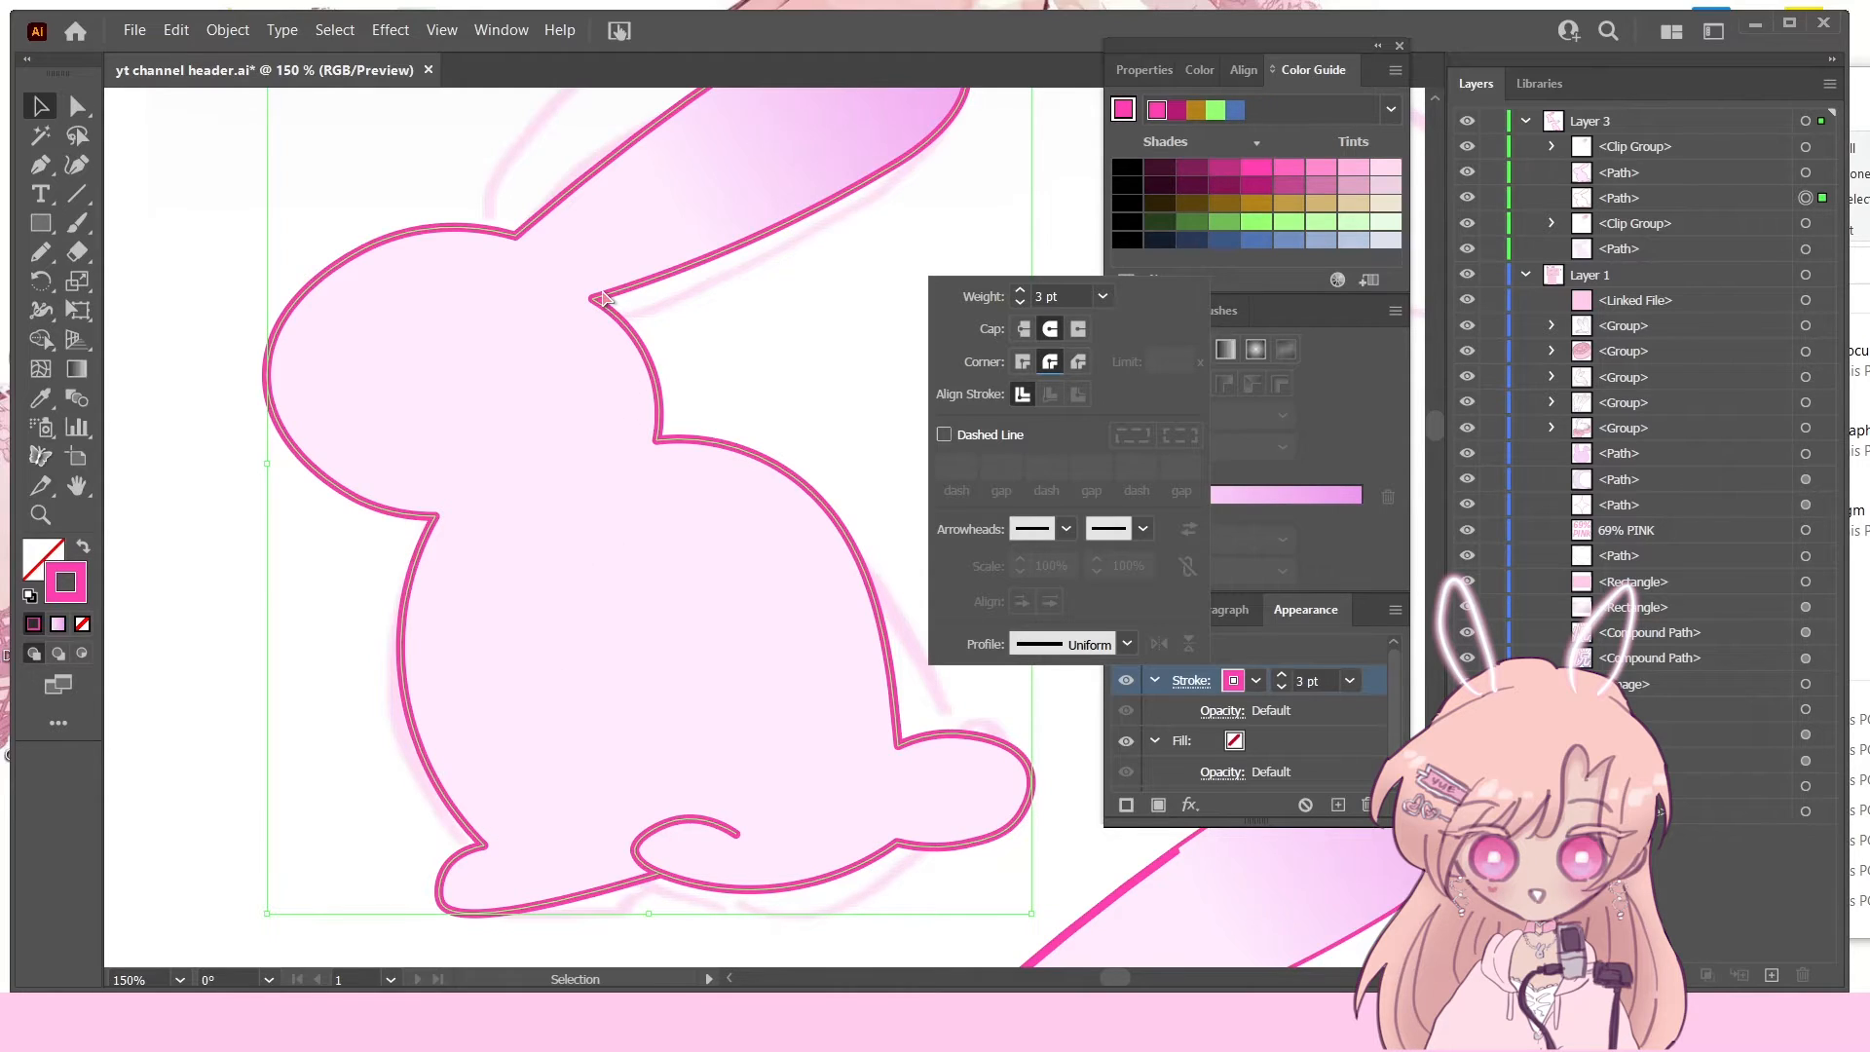
Step: Try a bevel join on the original rabbit's outline, and restore its round corner joins and round cap
click(1078, 362)
click(1052, 362)
click(1050, 329)
key(Escape)
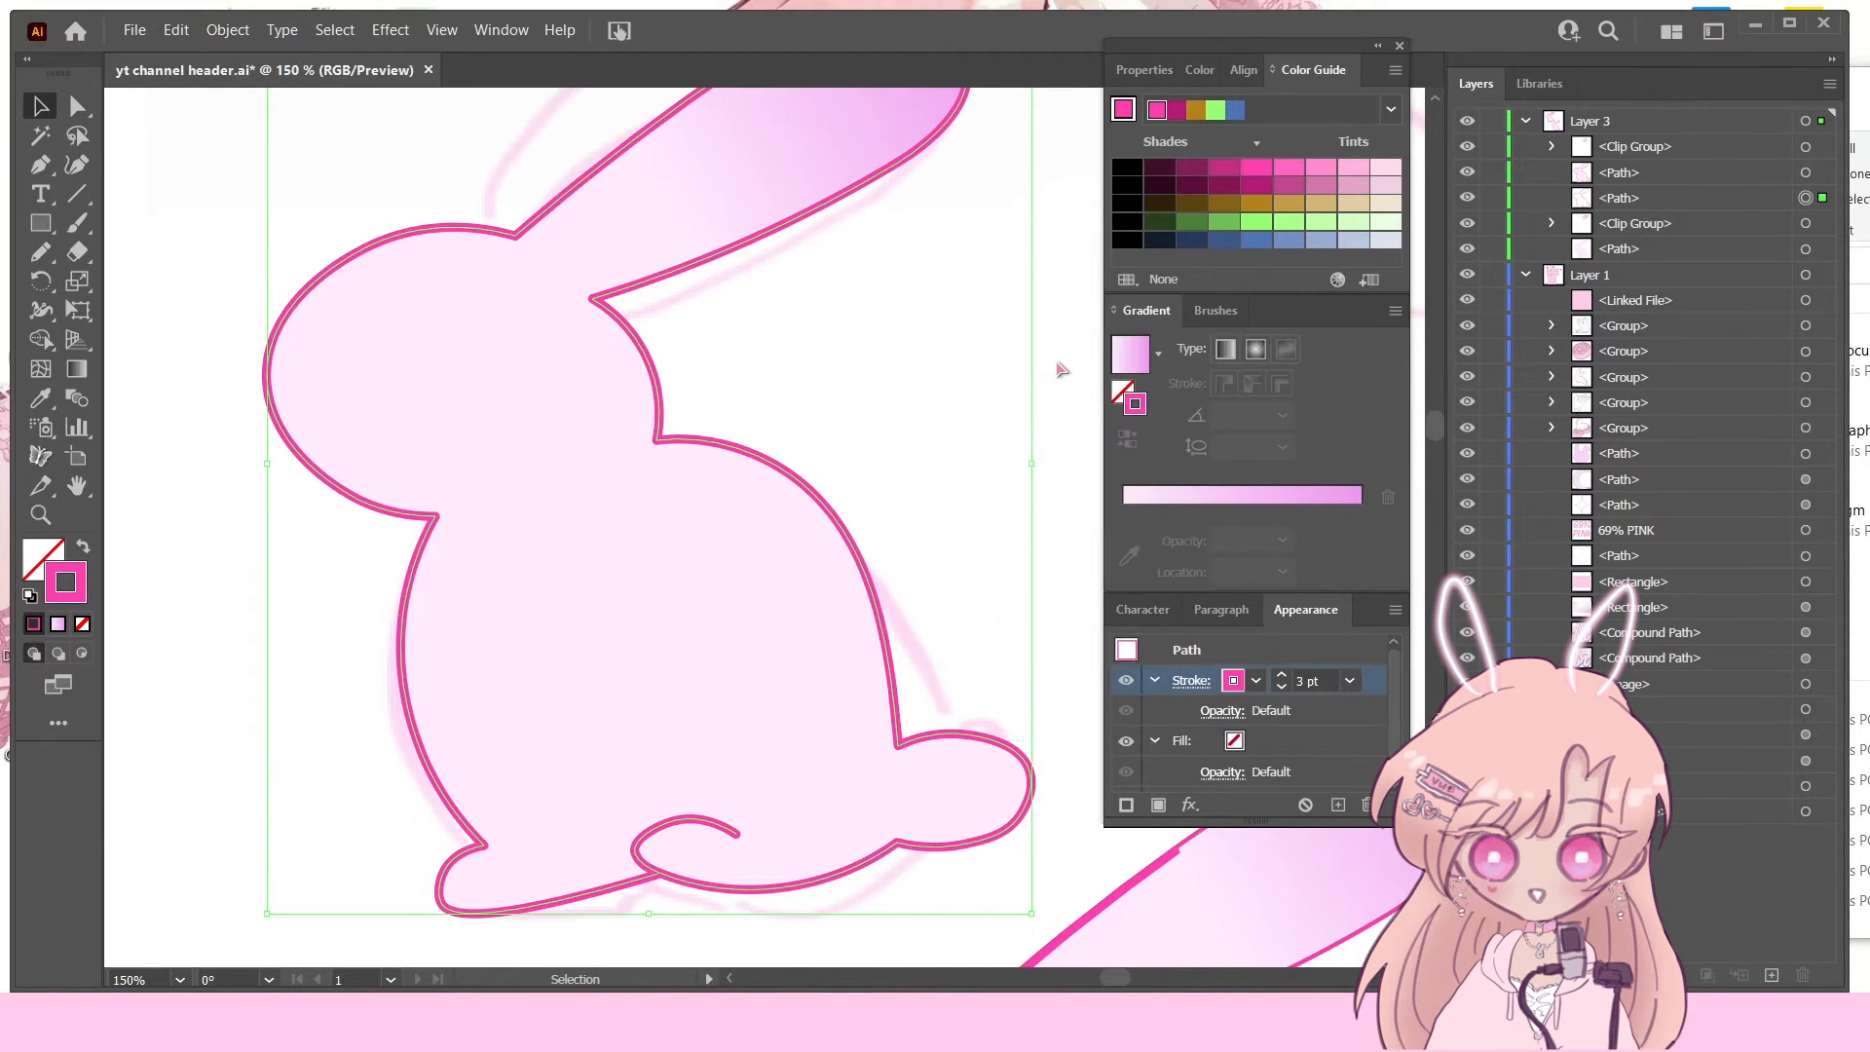
Step: Try a 2 pt stroke weight on the original rabbit's outline, and return it to 3 pt
click(1192, 681)
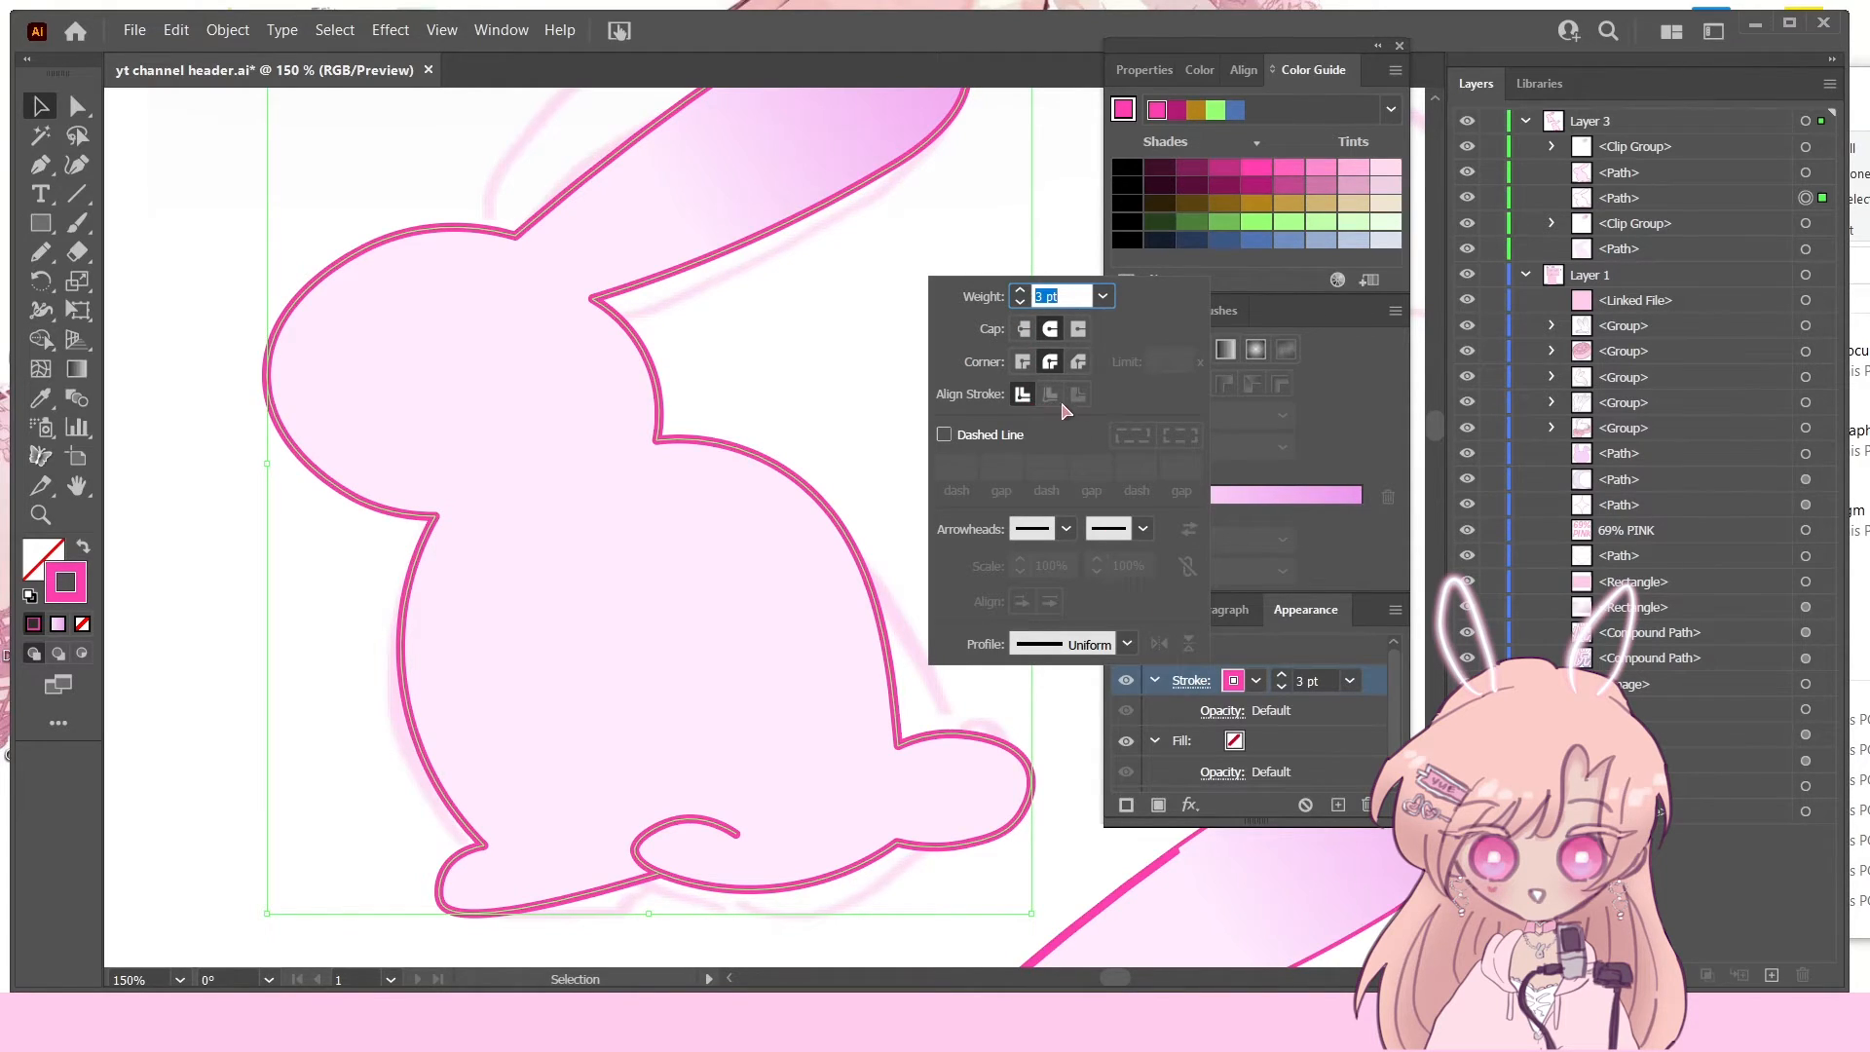
click(1021, 301)
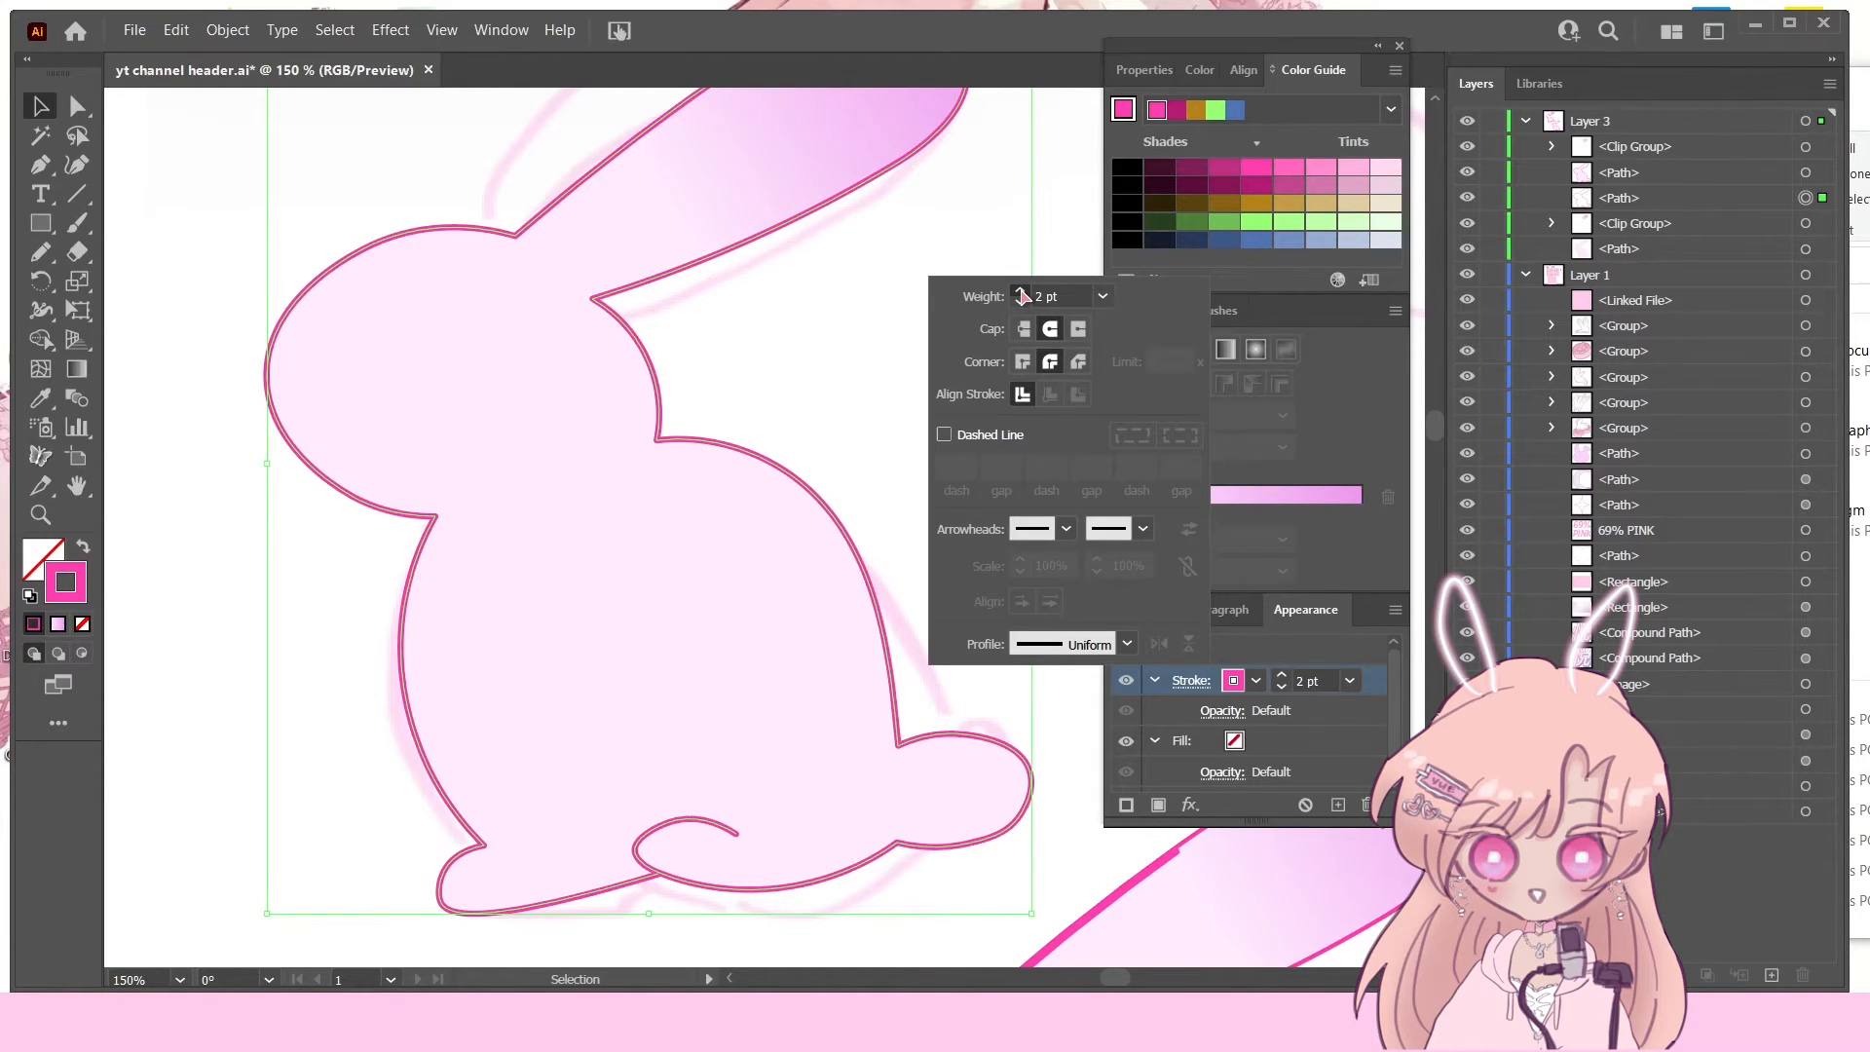
click(1020, 291)
Step: Try the lens-shaped and half-arch width profiles on the original rabbit's outline, and set it back to Uniform
click(1127, 645)
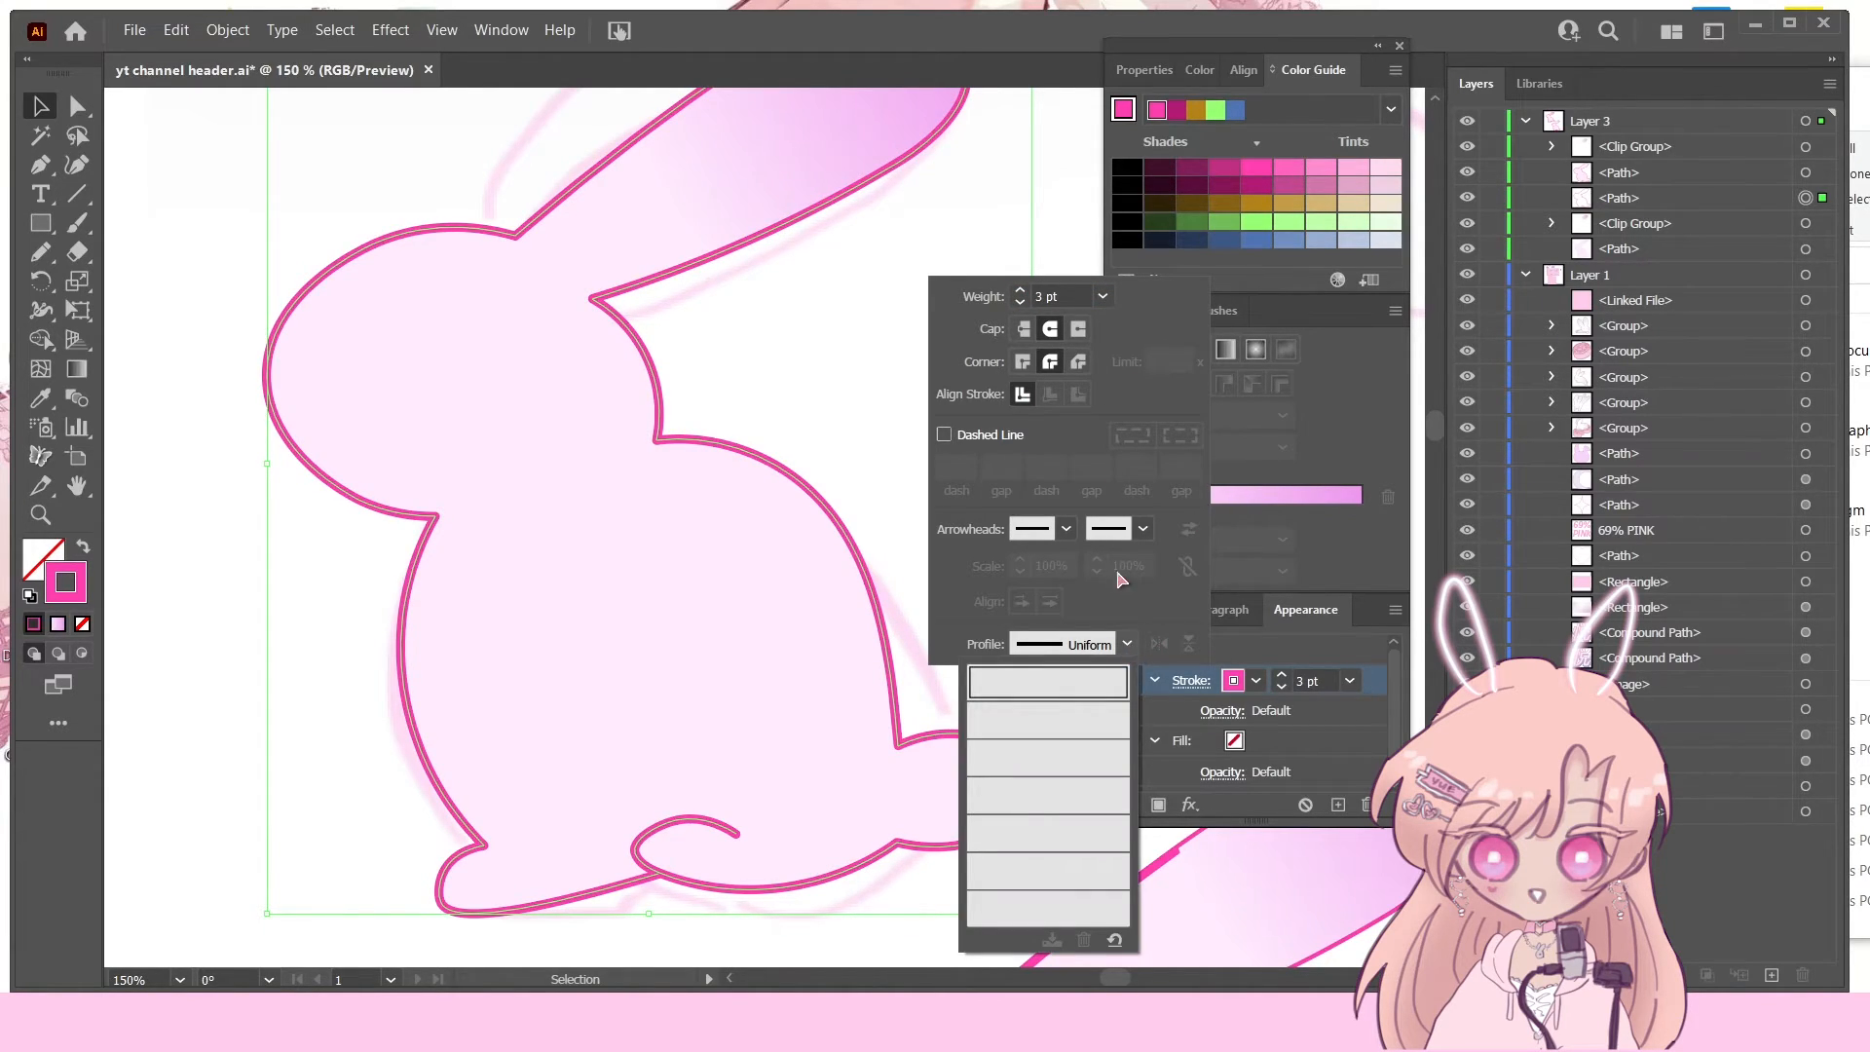
click(1037, 717)
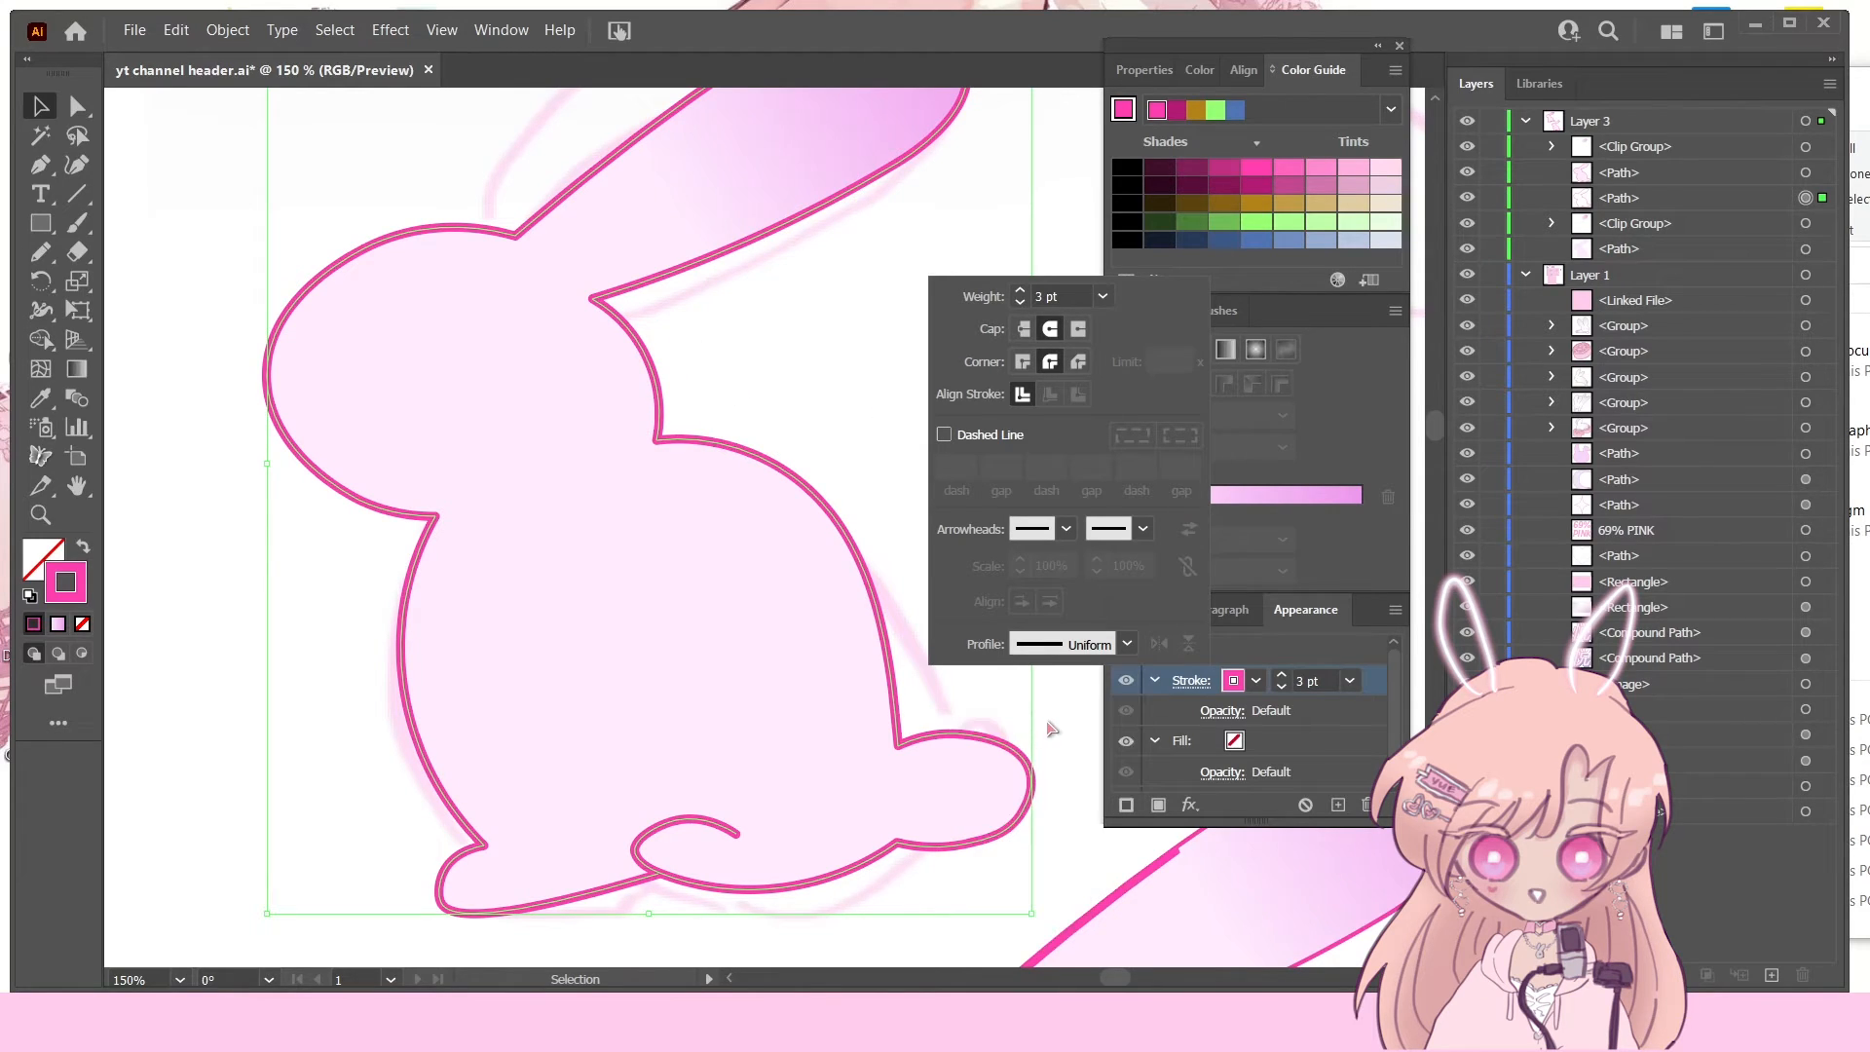
click(1128, 644)
click(1101, 693)
click(1127, 644)
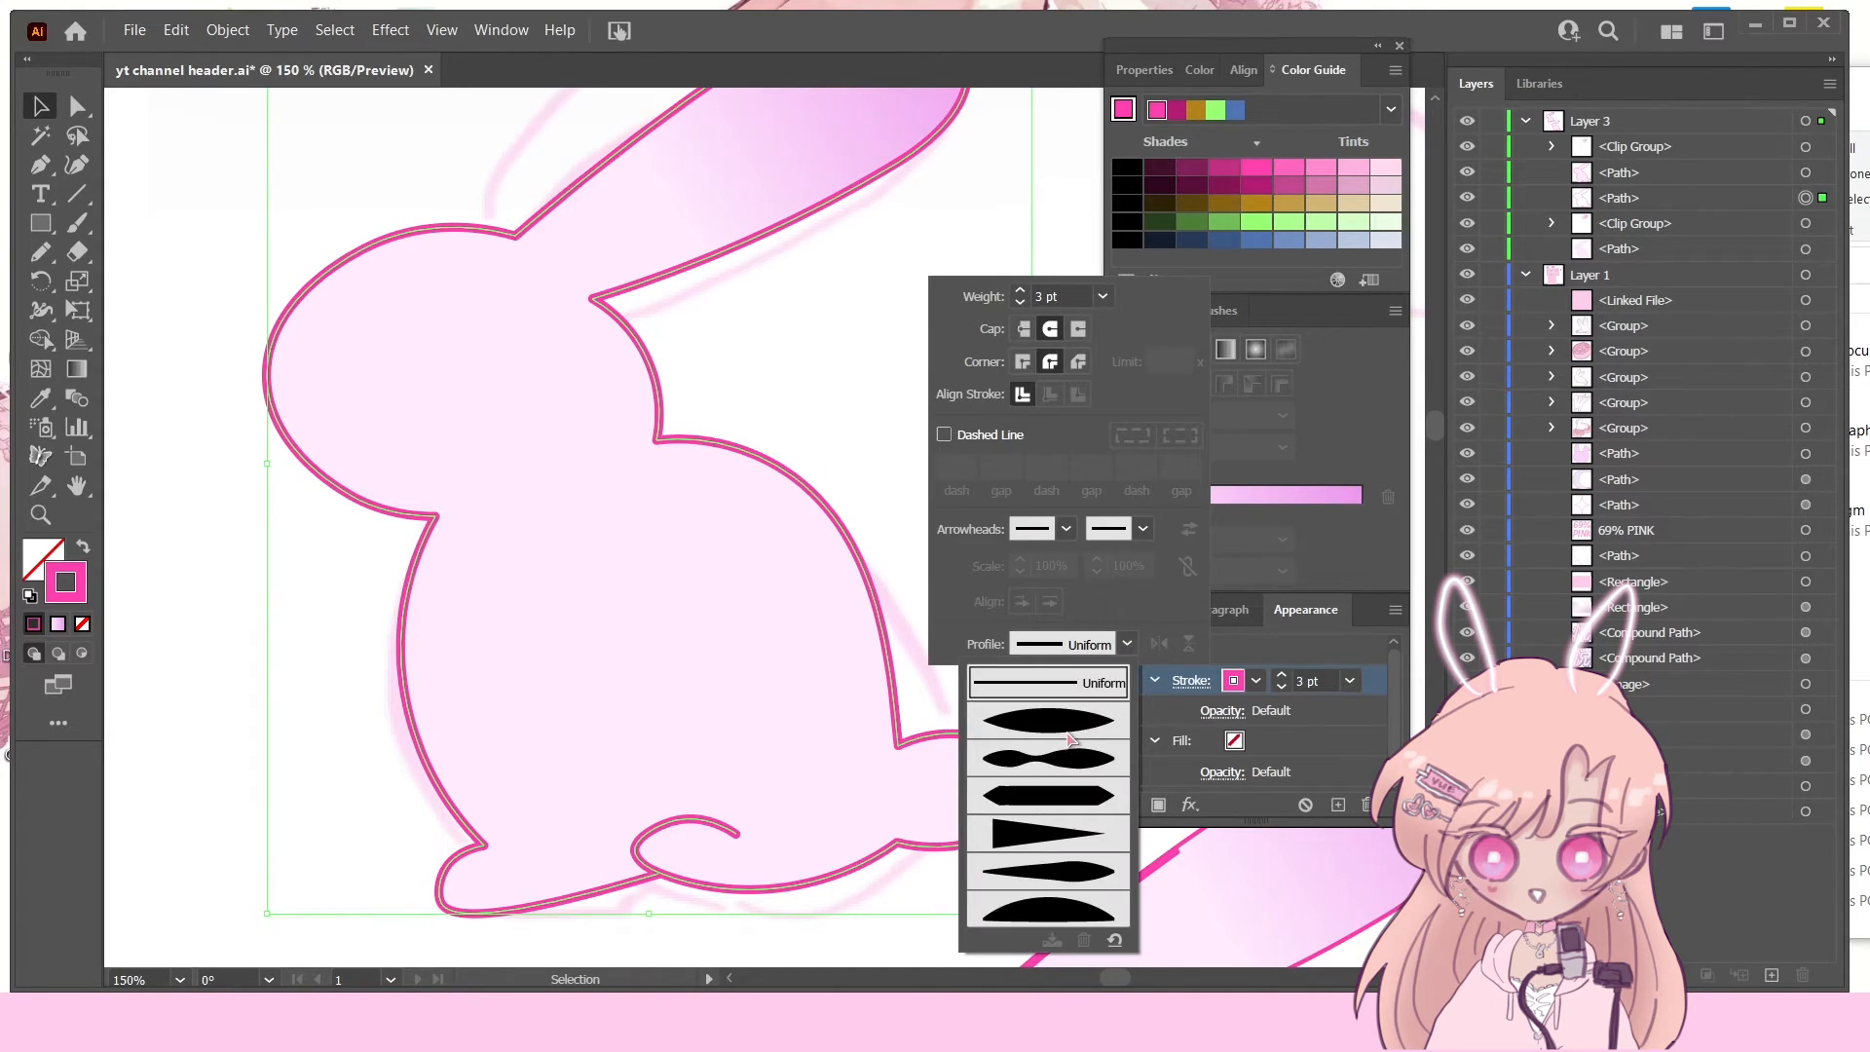
click(1068, 732)
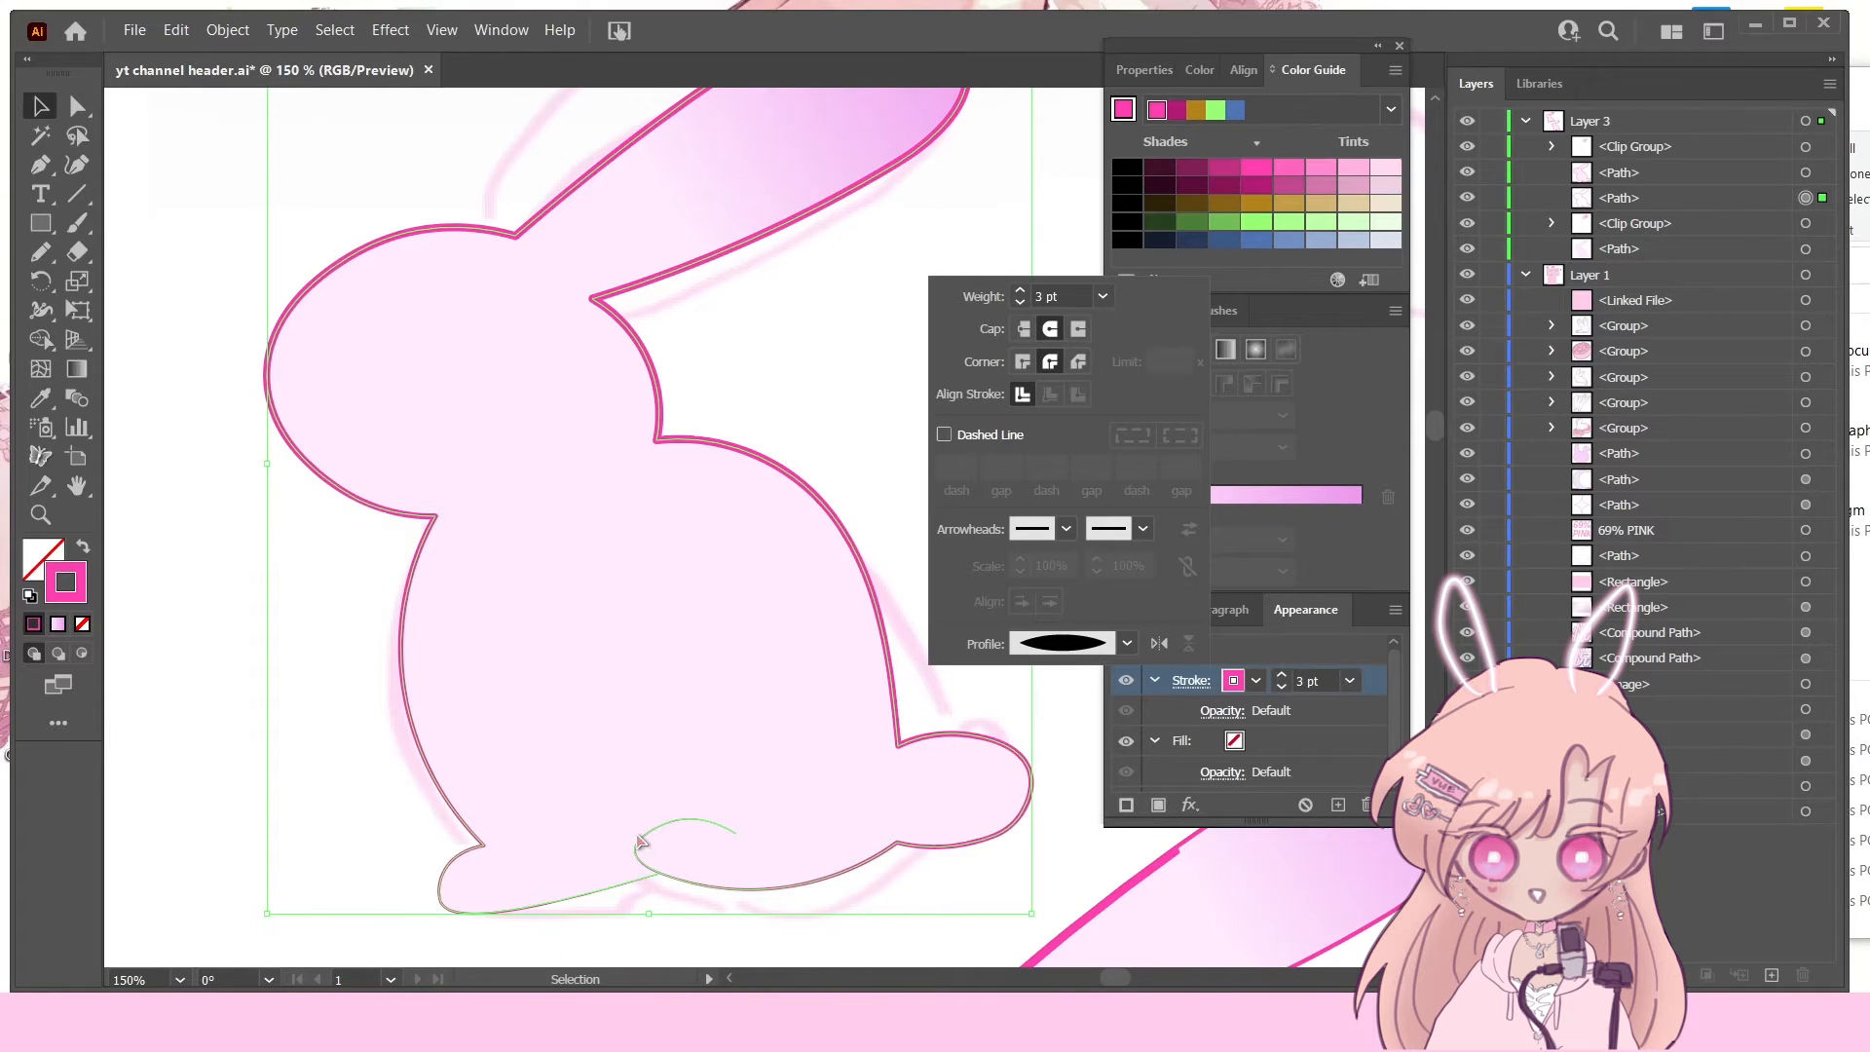
click(1127, 645)
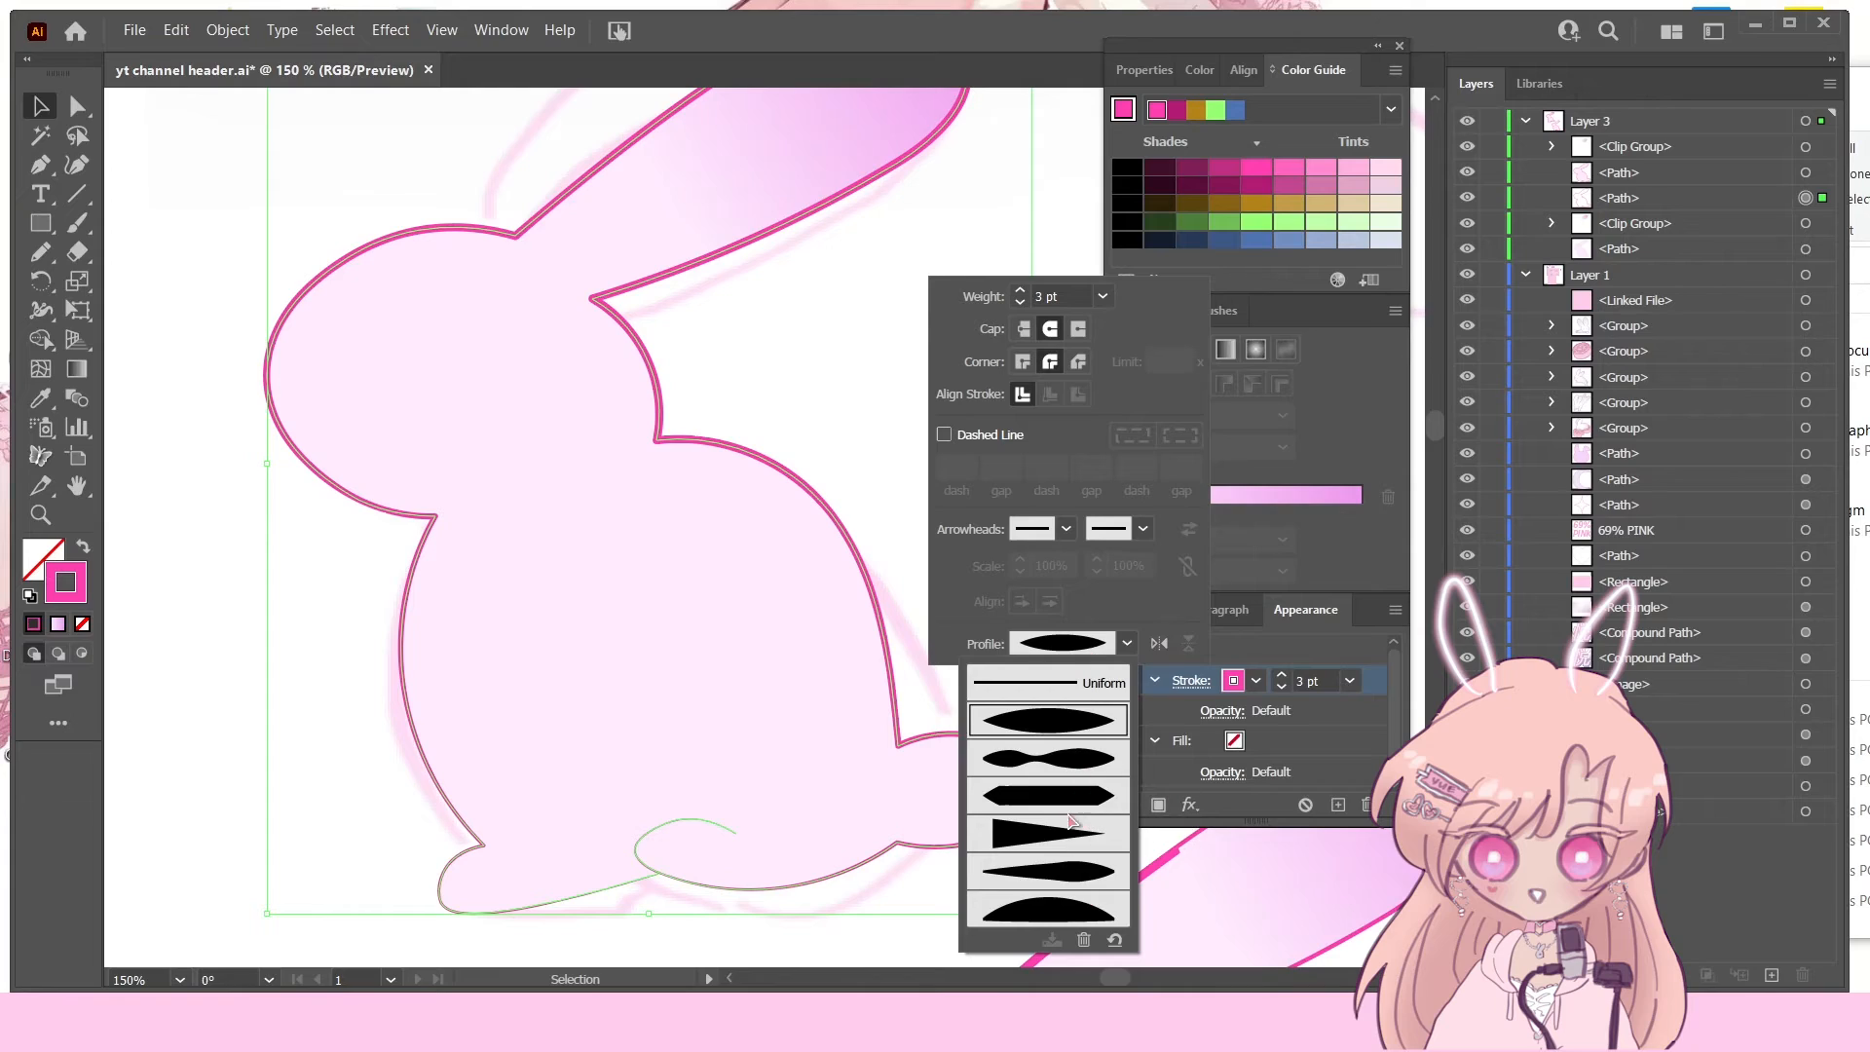
click(1089, 912)
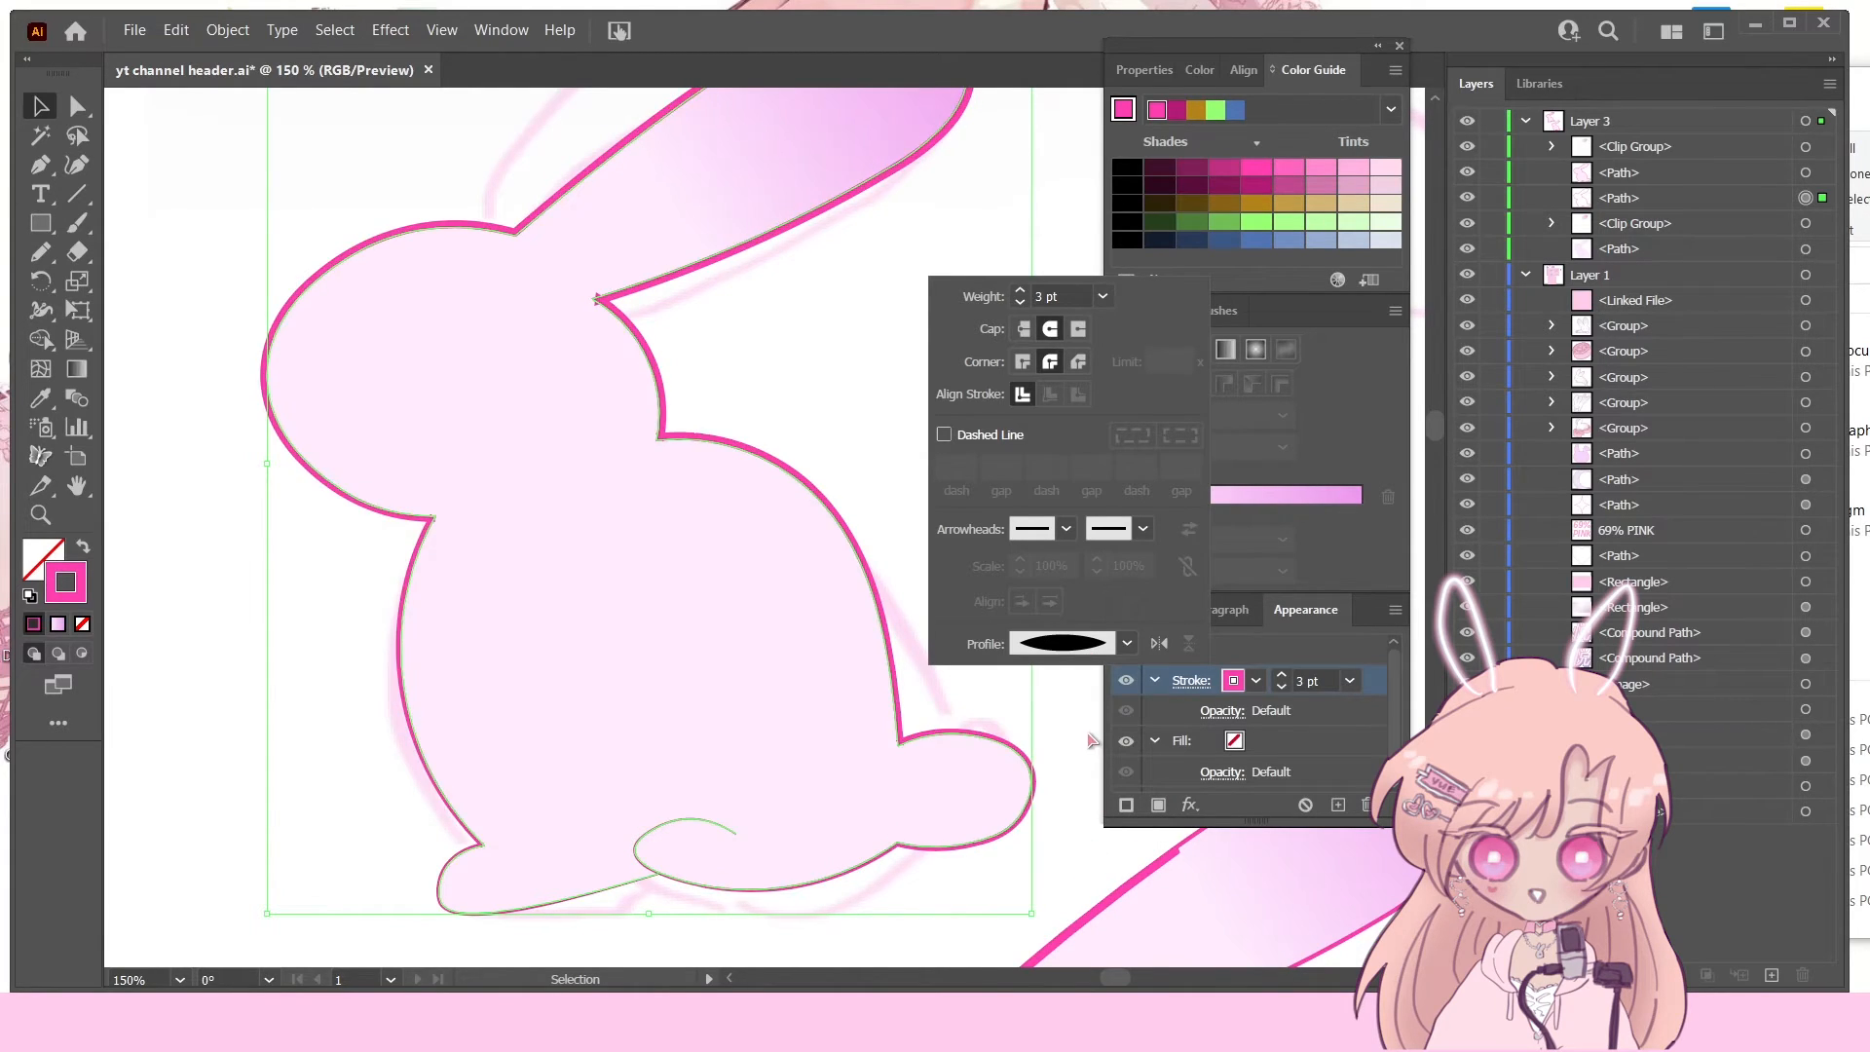
click(1127, 643)
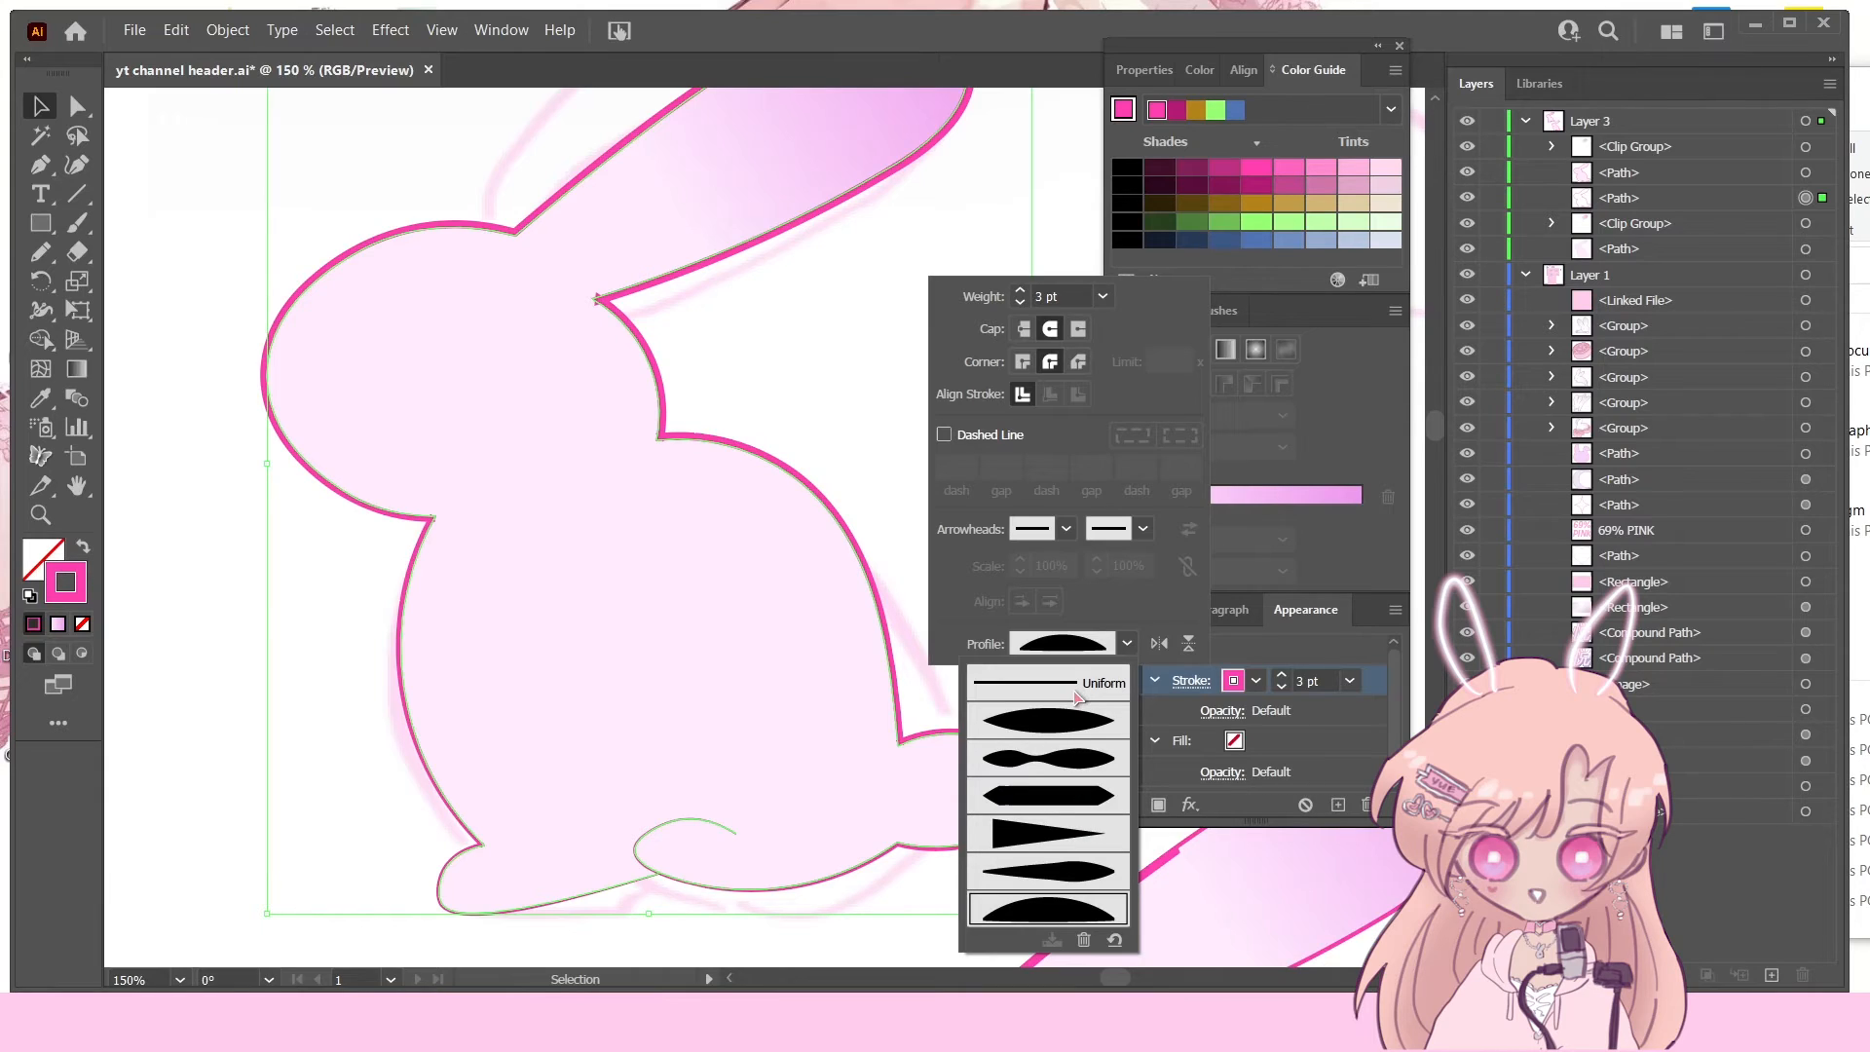
click(1078, 698)
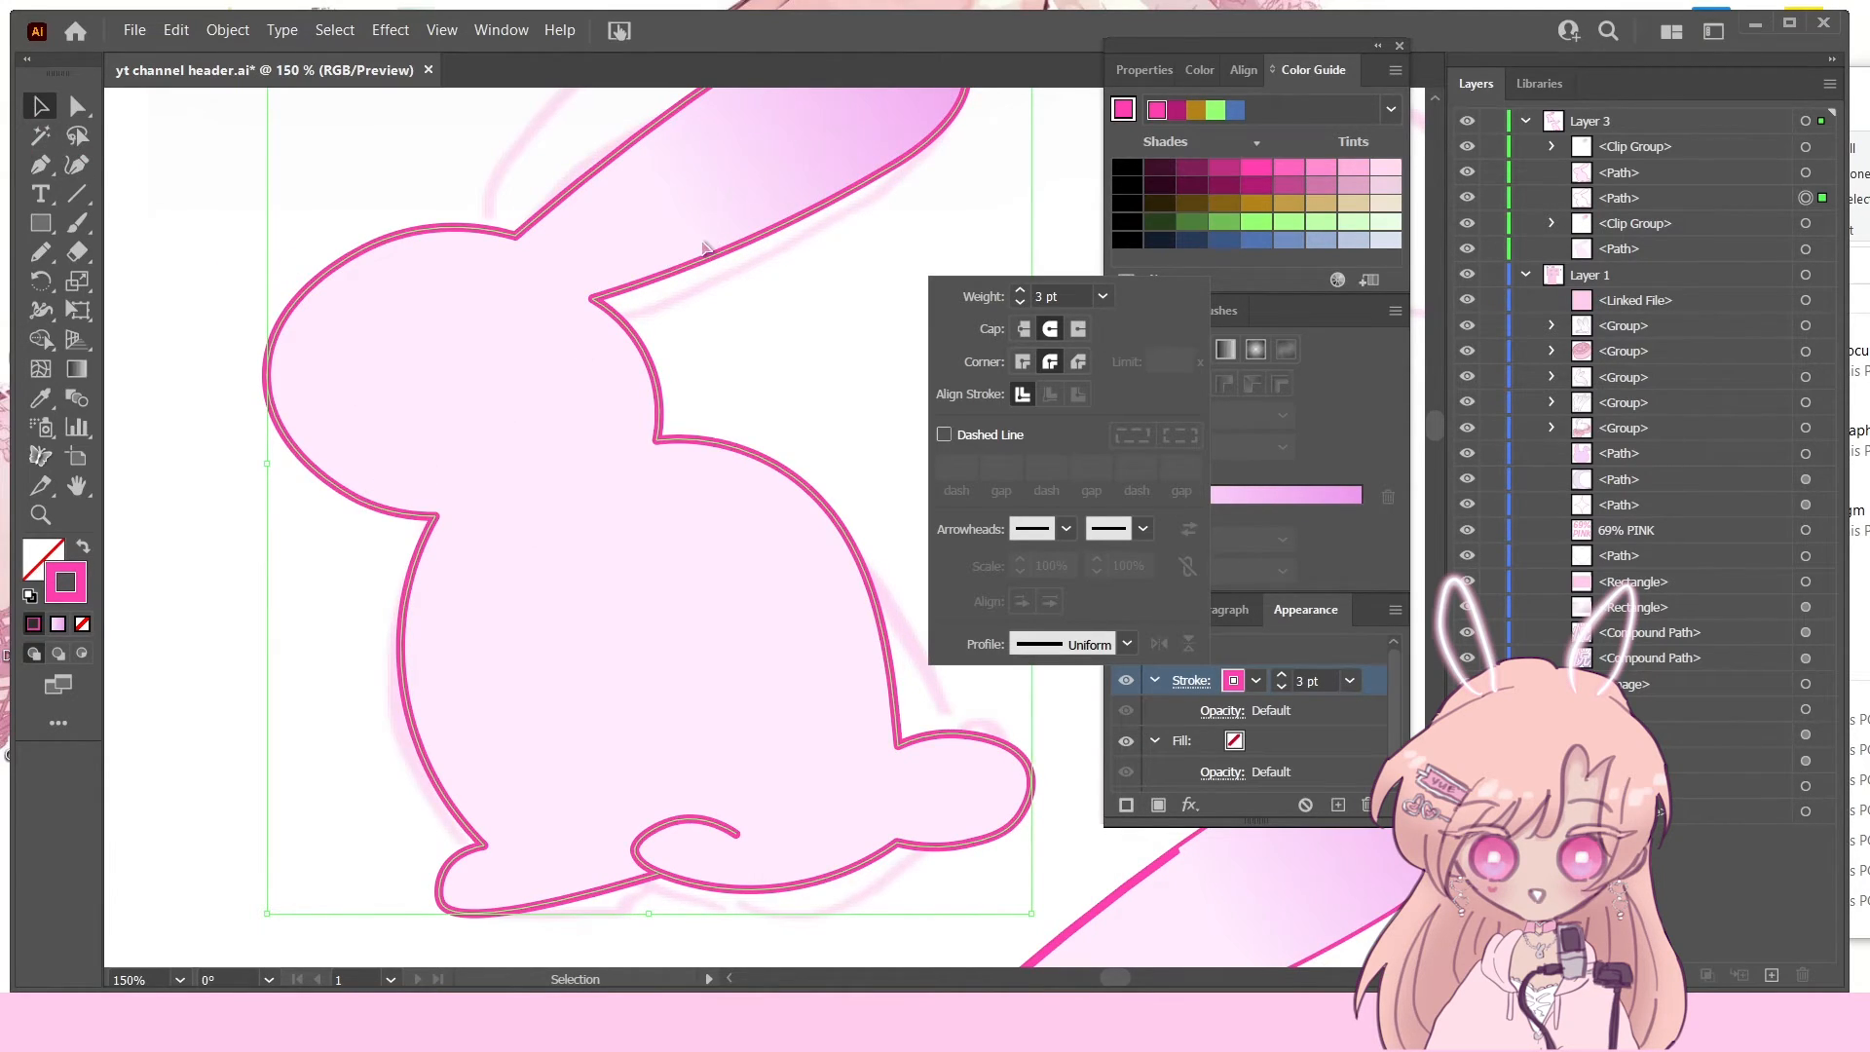
Step: Examine the linework of the round emblem sketch and compare it with the outlines of both rabbits
click(115, 177)
mouse_move(353, 635)
mouse_down()
mouse_move(680, 359)
mouse_move(750, 335)
mouse_up()
drag(473, 676, 653, 321)
scroll(576, 464, down, 1)
drag(528, 887, 681, 493)
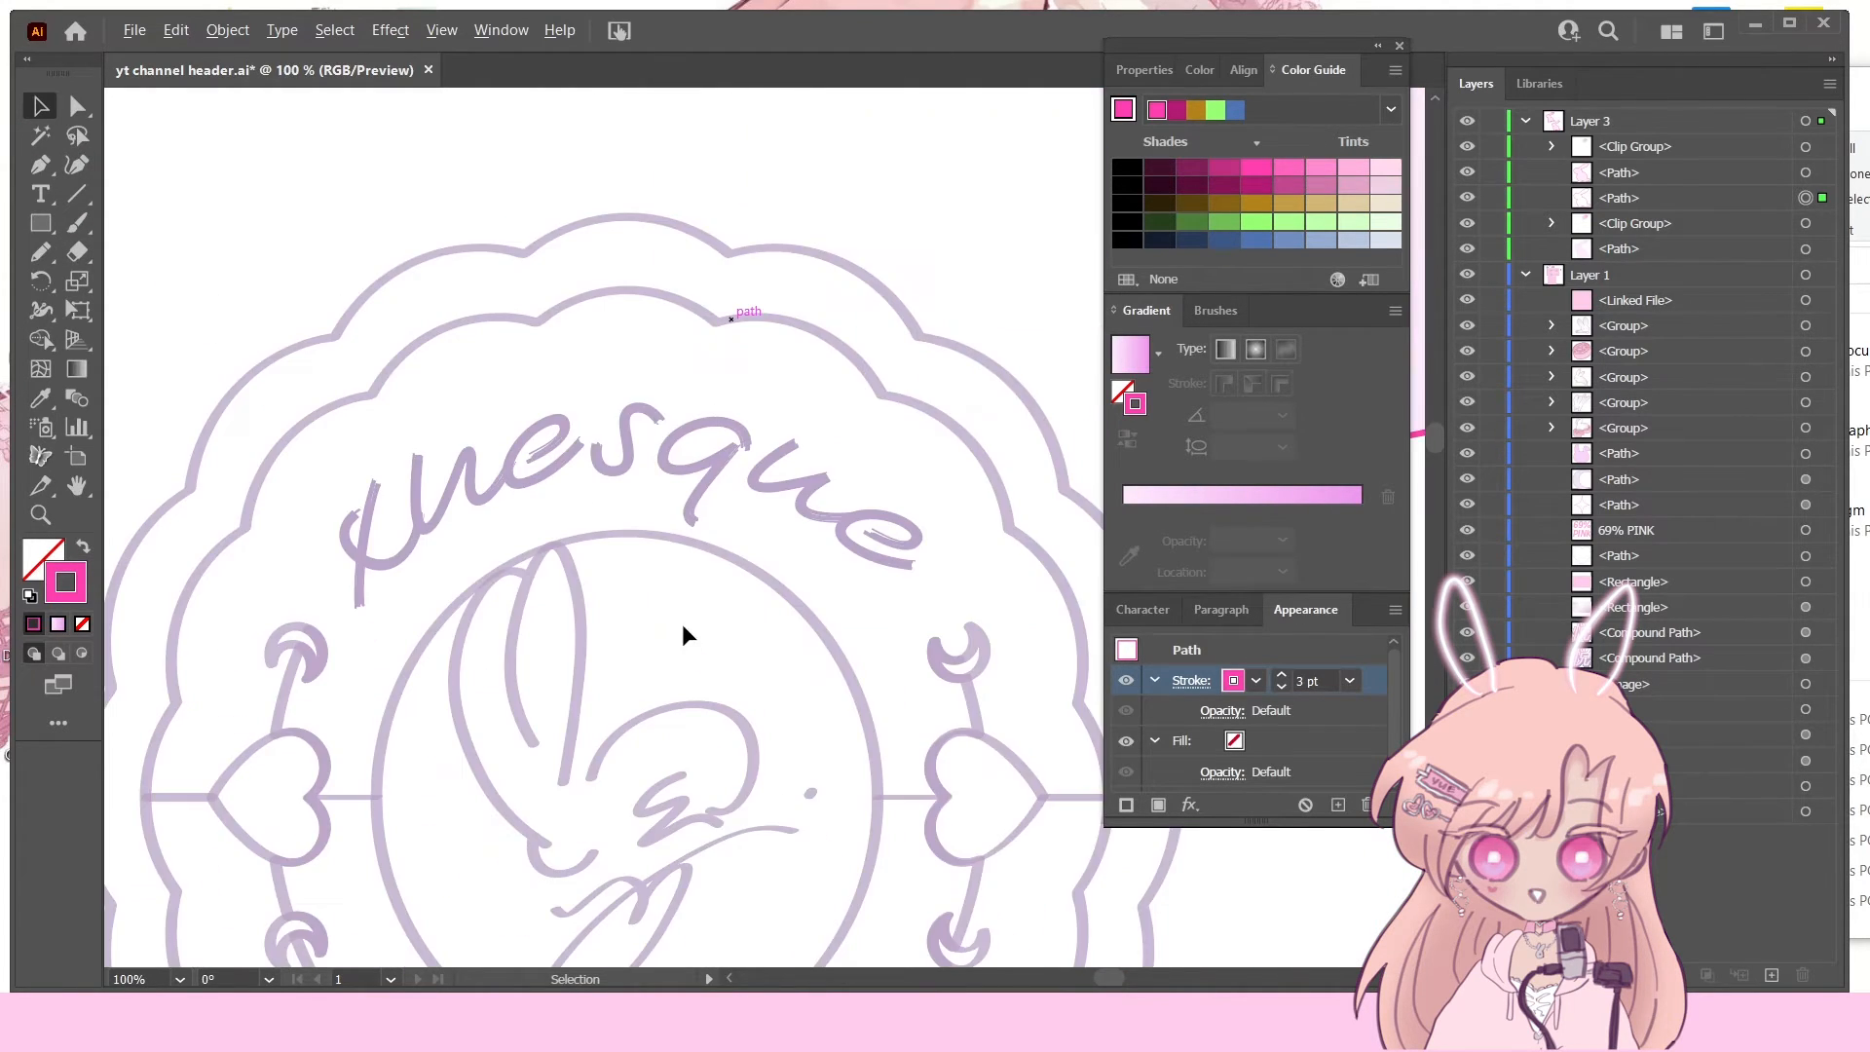
drag(673, 780, 670, 555)
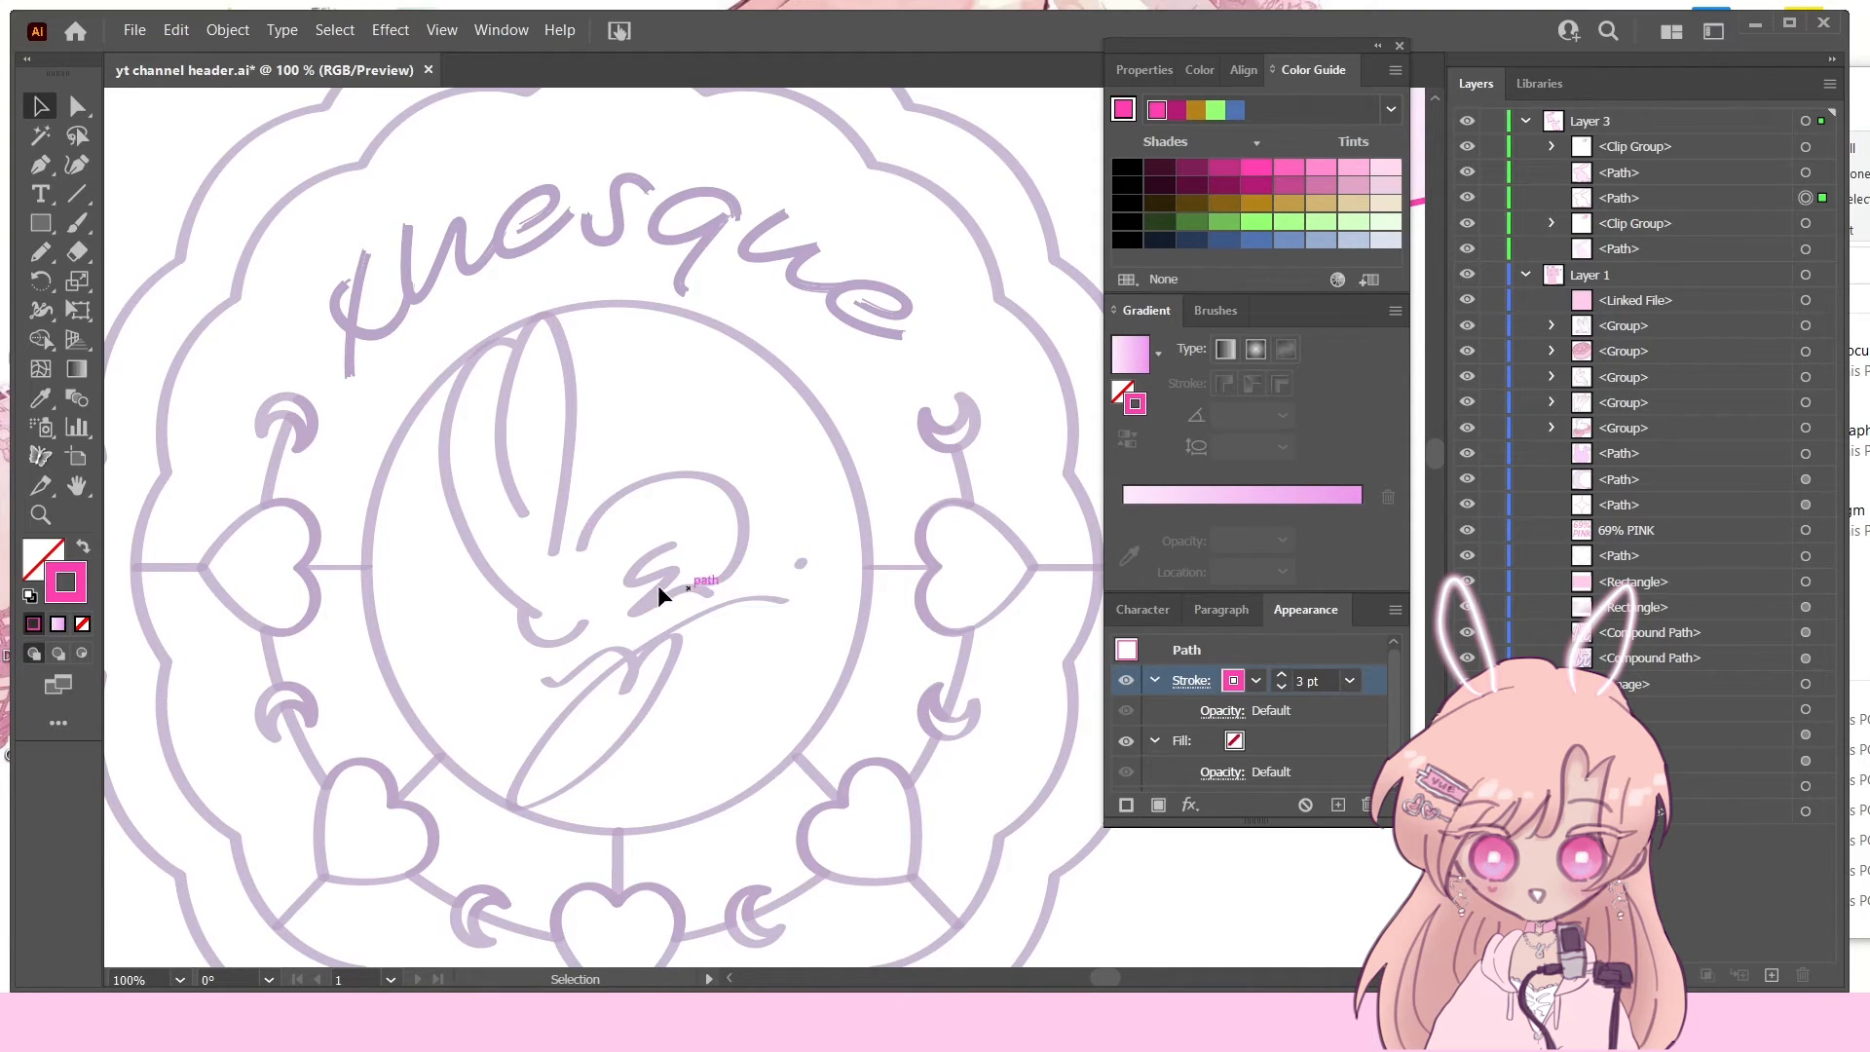
drag(877, 439, 405, 751)
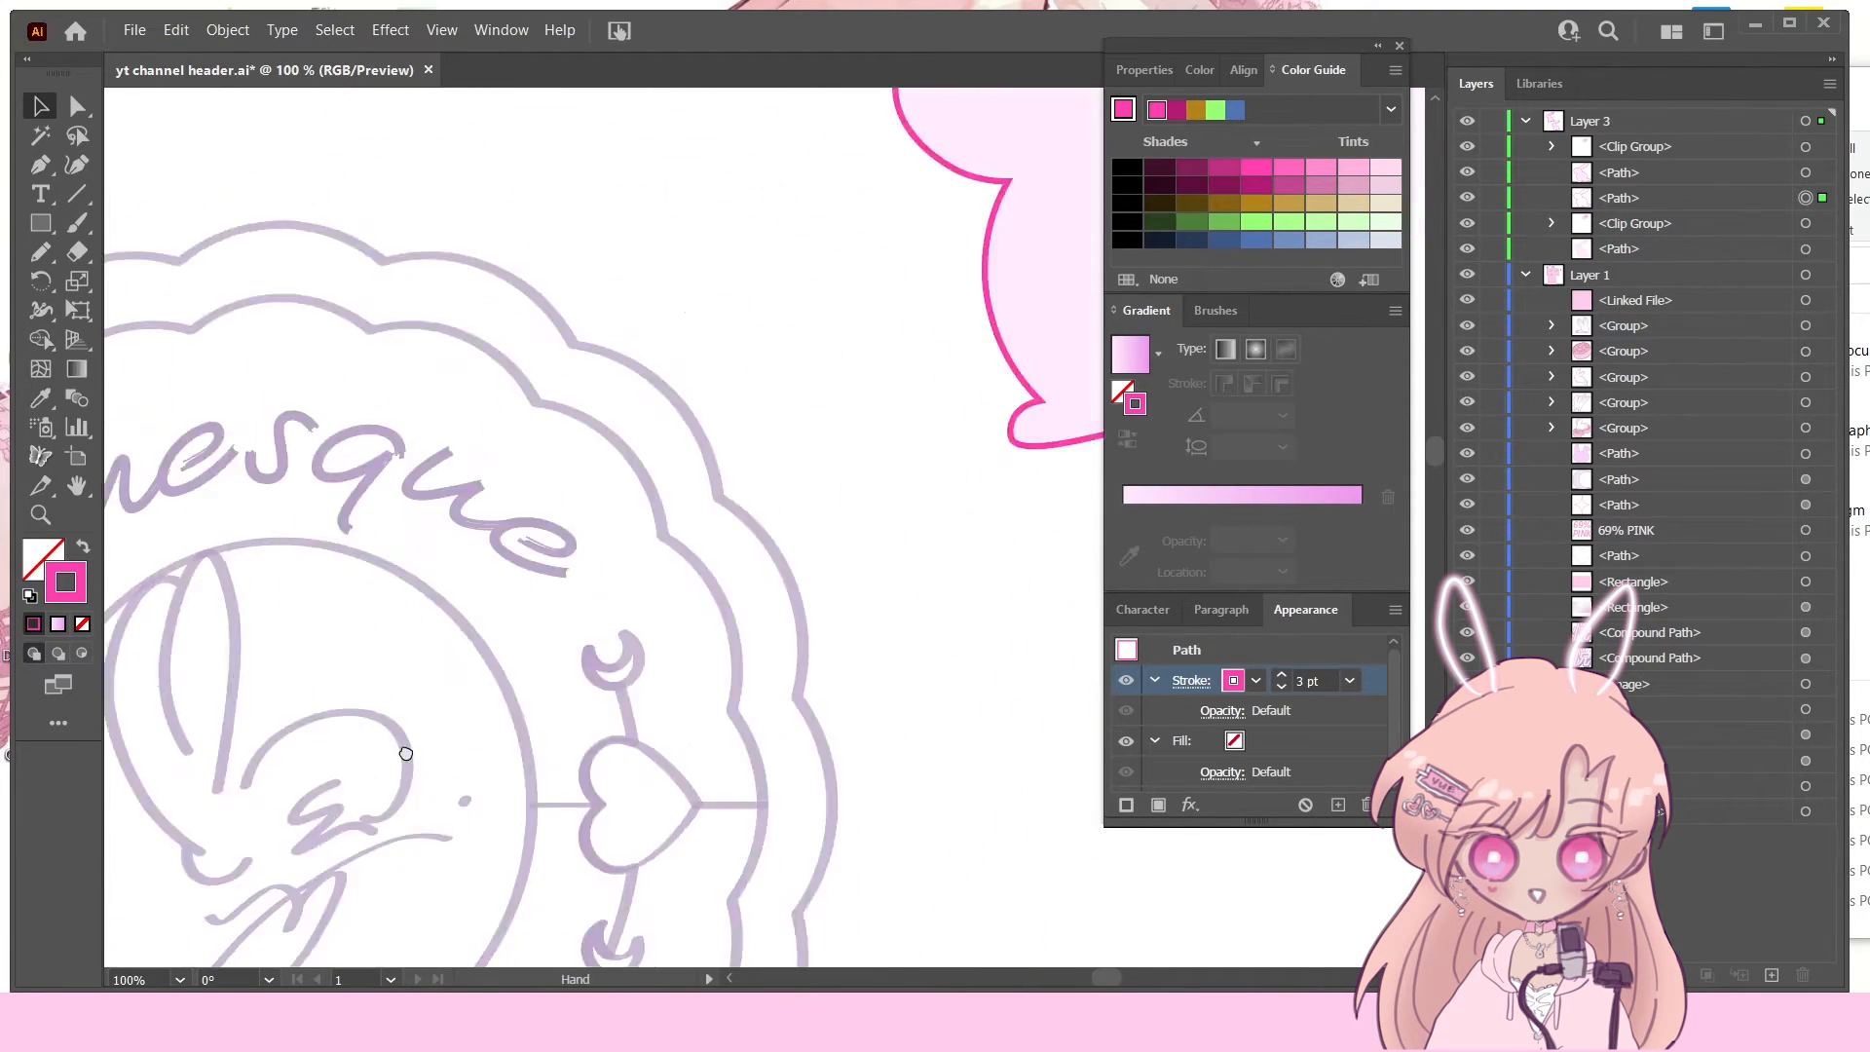
drag(799, 584, 518, 744)
click(782, 392)
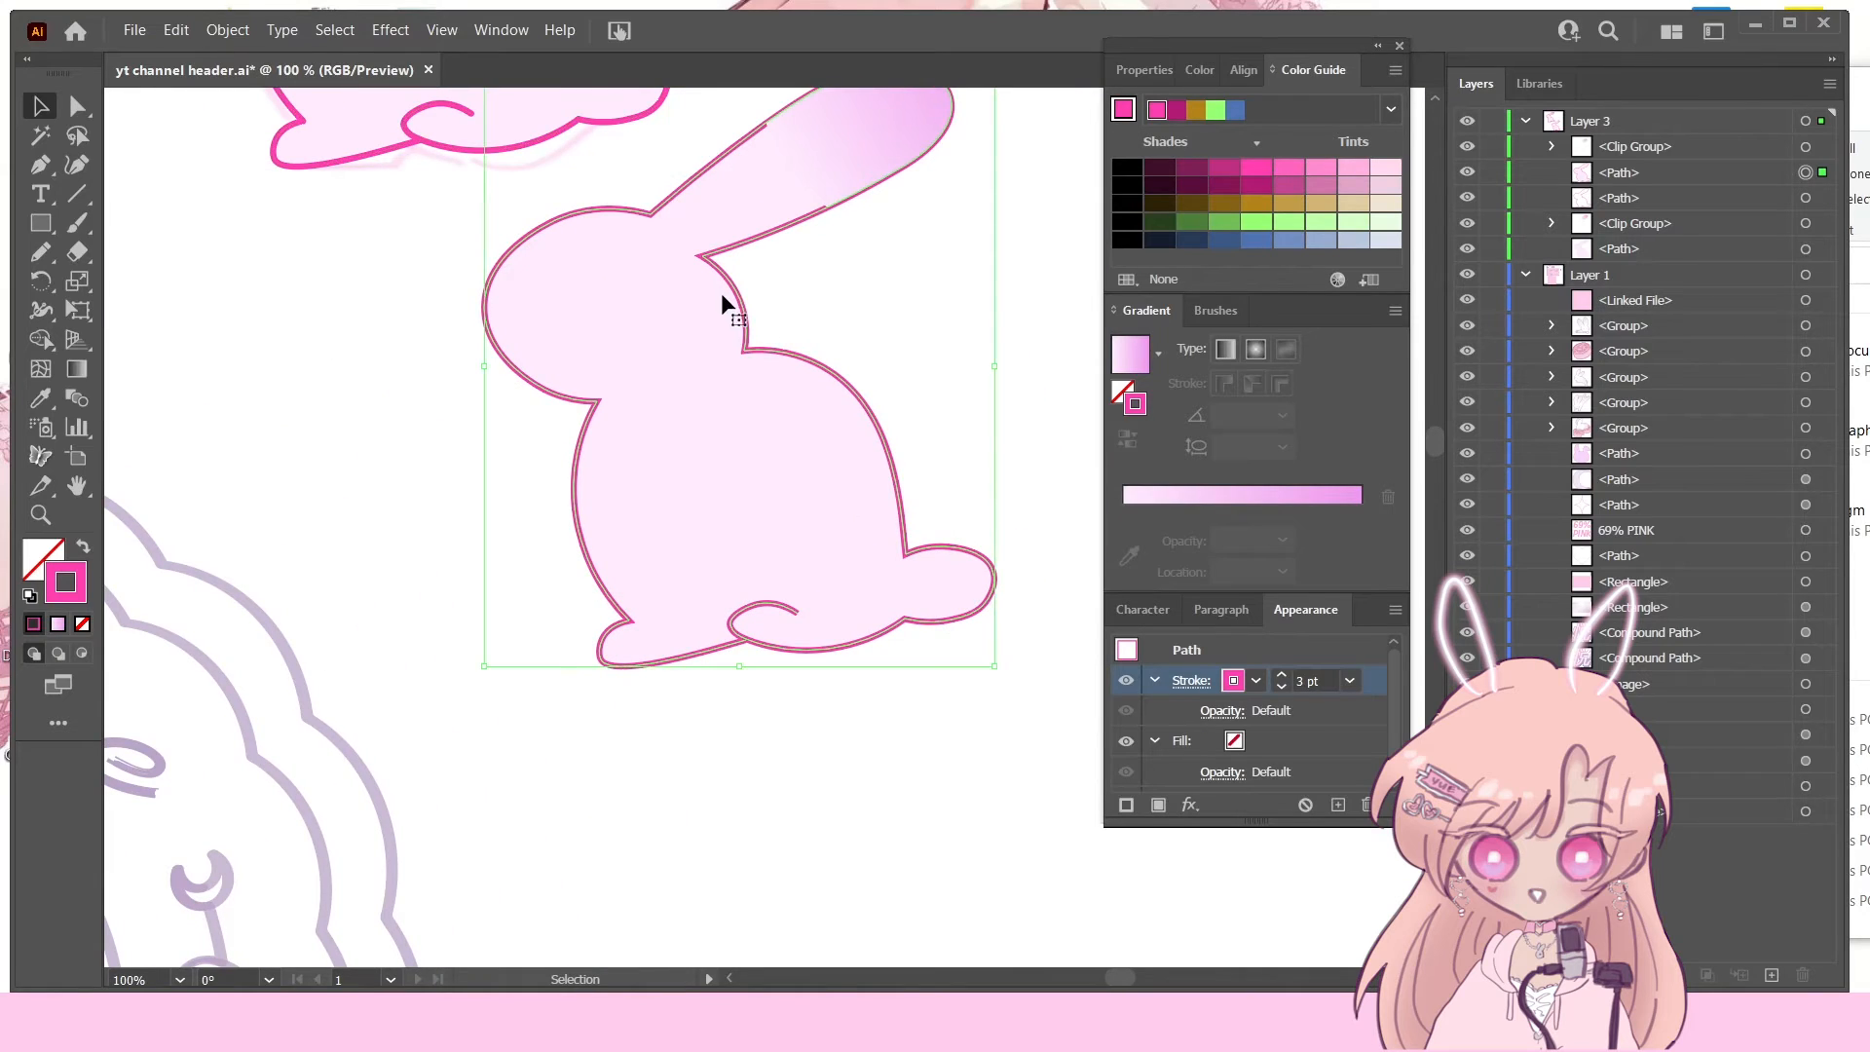
drag(747, 334, 894, 655)
drag(536, 261, 641, 395)
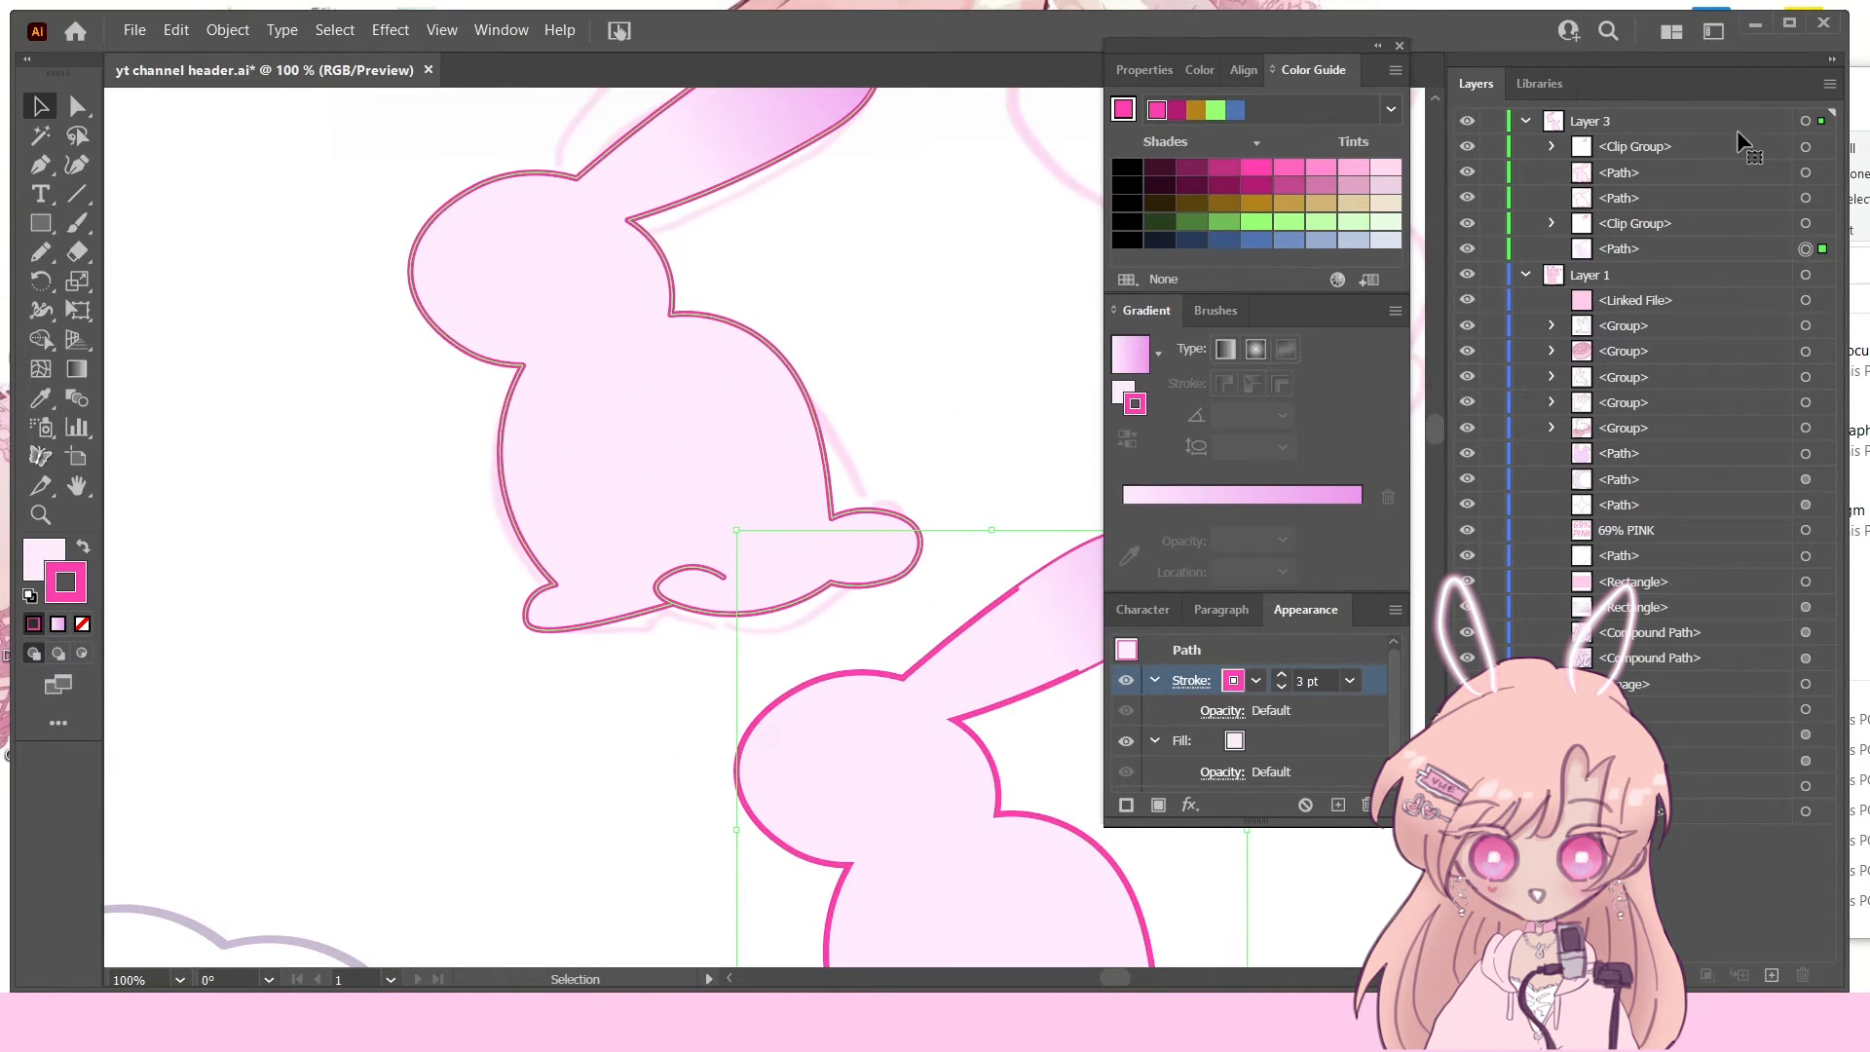
Step: Select the original rabbit's outline path in Layer 3 and try the 3 pt calligraphic brush on it
click(1806, 249)
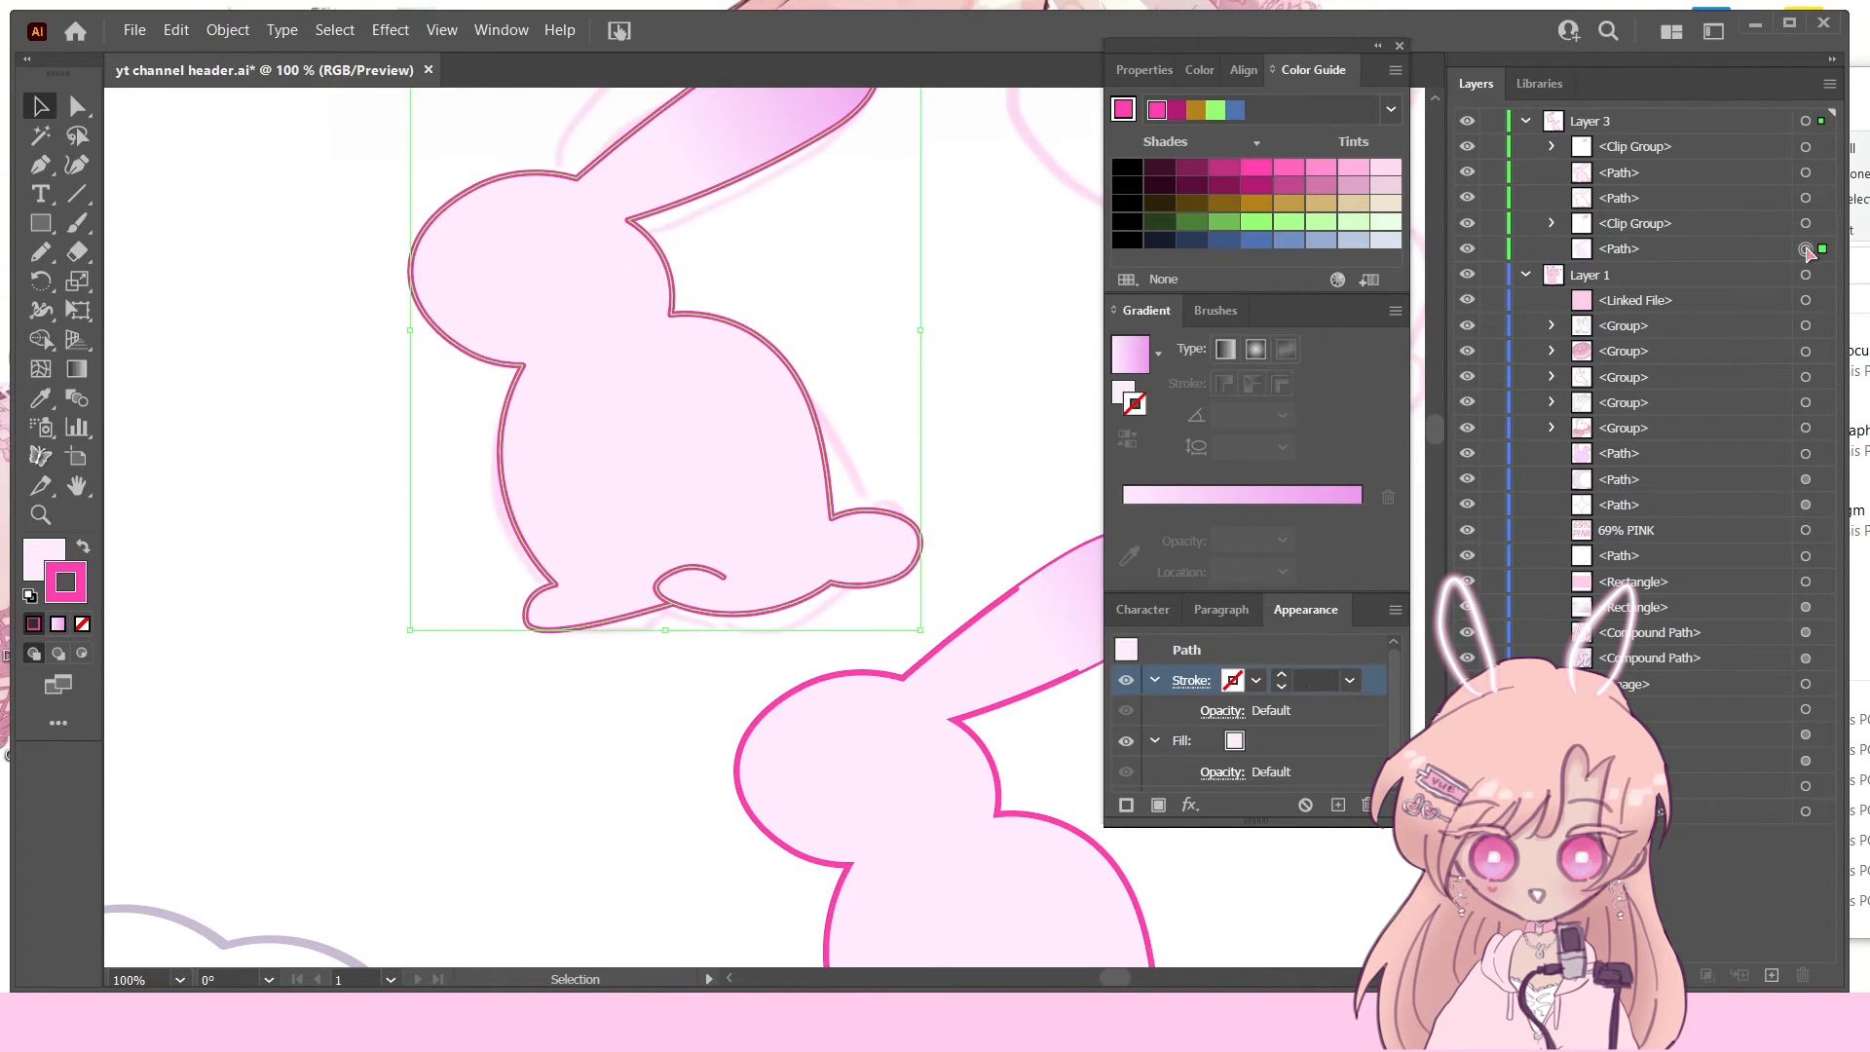
click(1806, 198)
click(1207, 310)
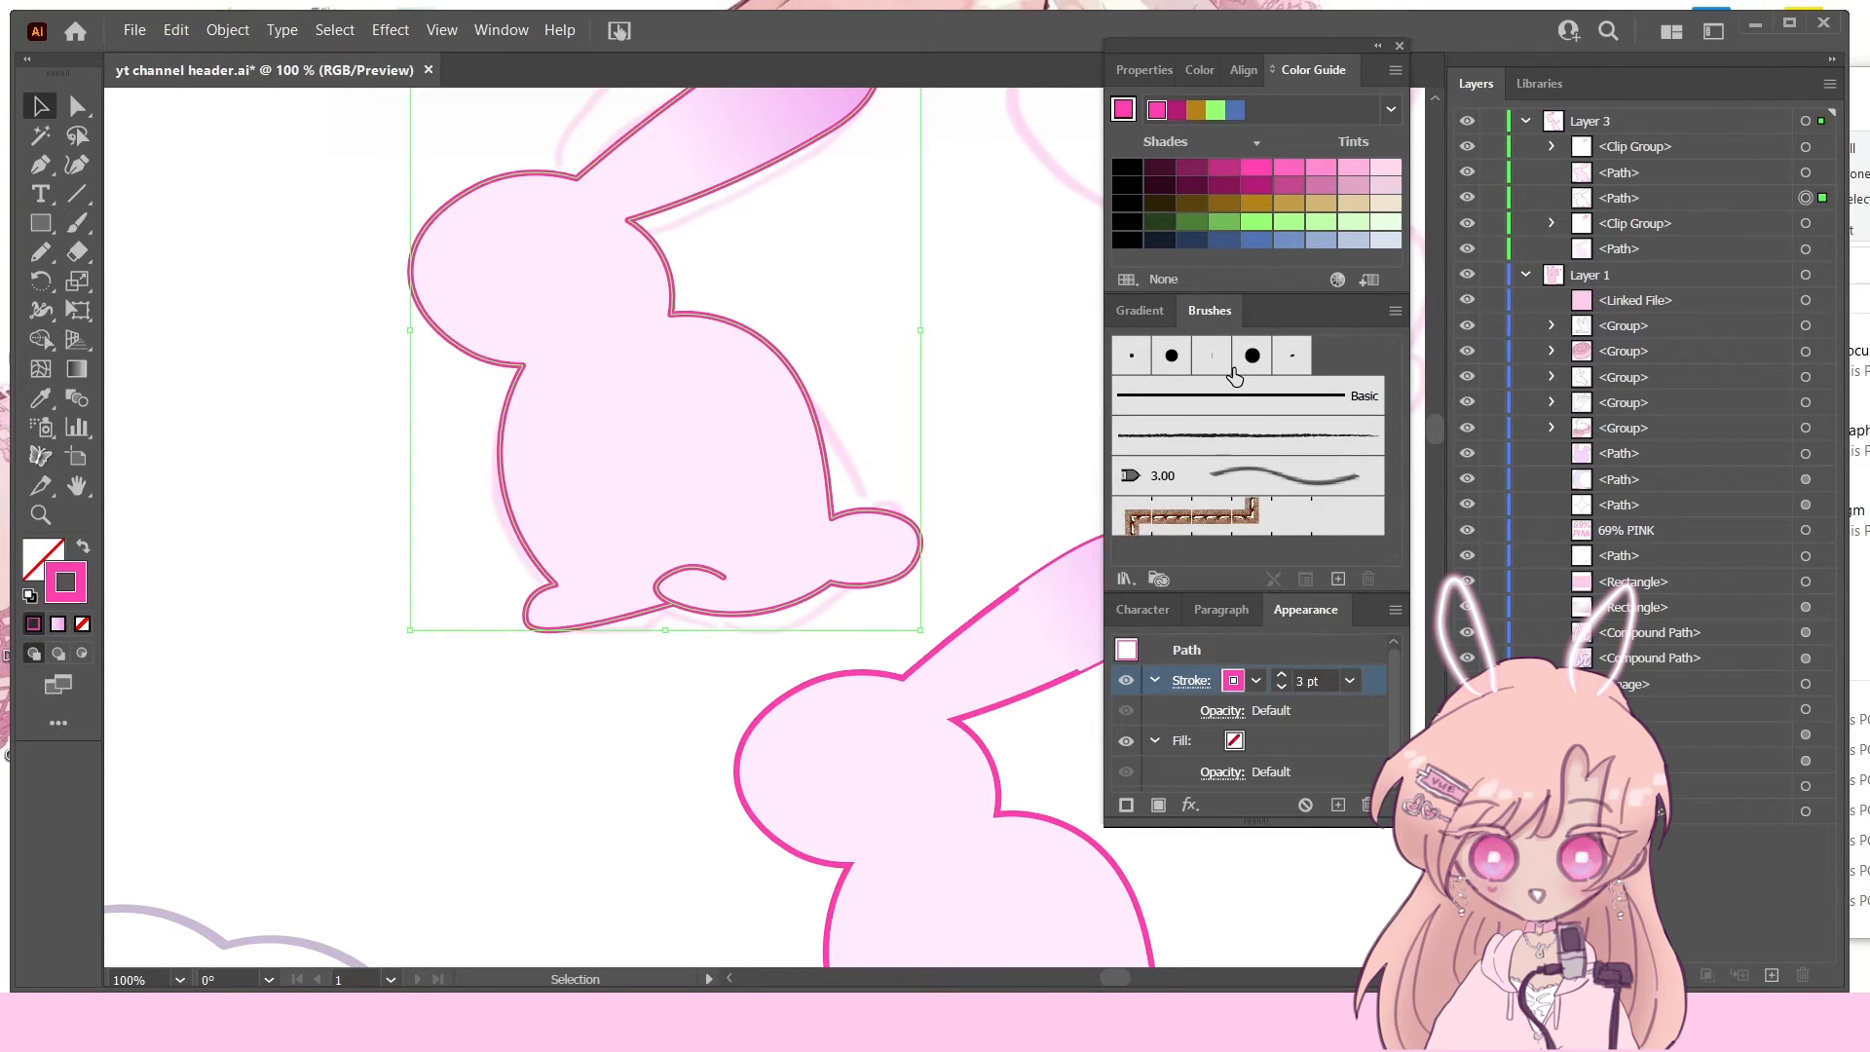
click(1292, 361)
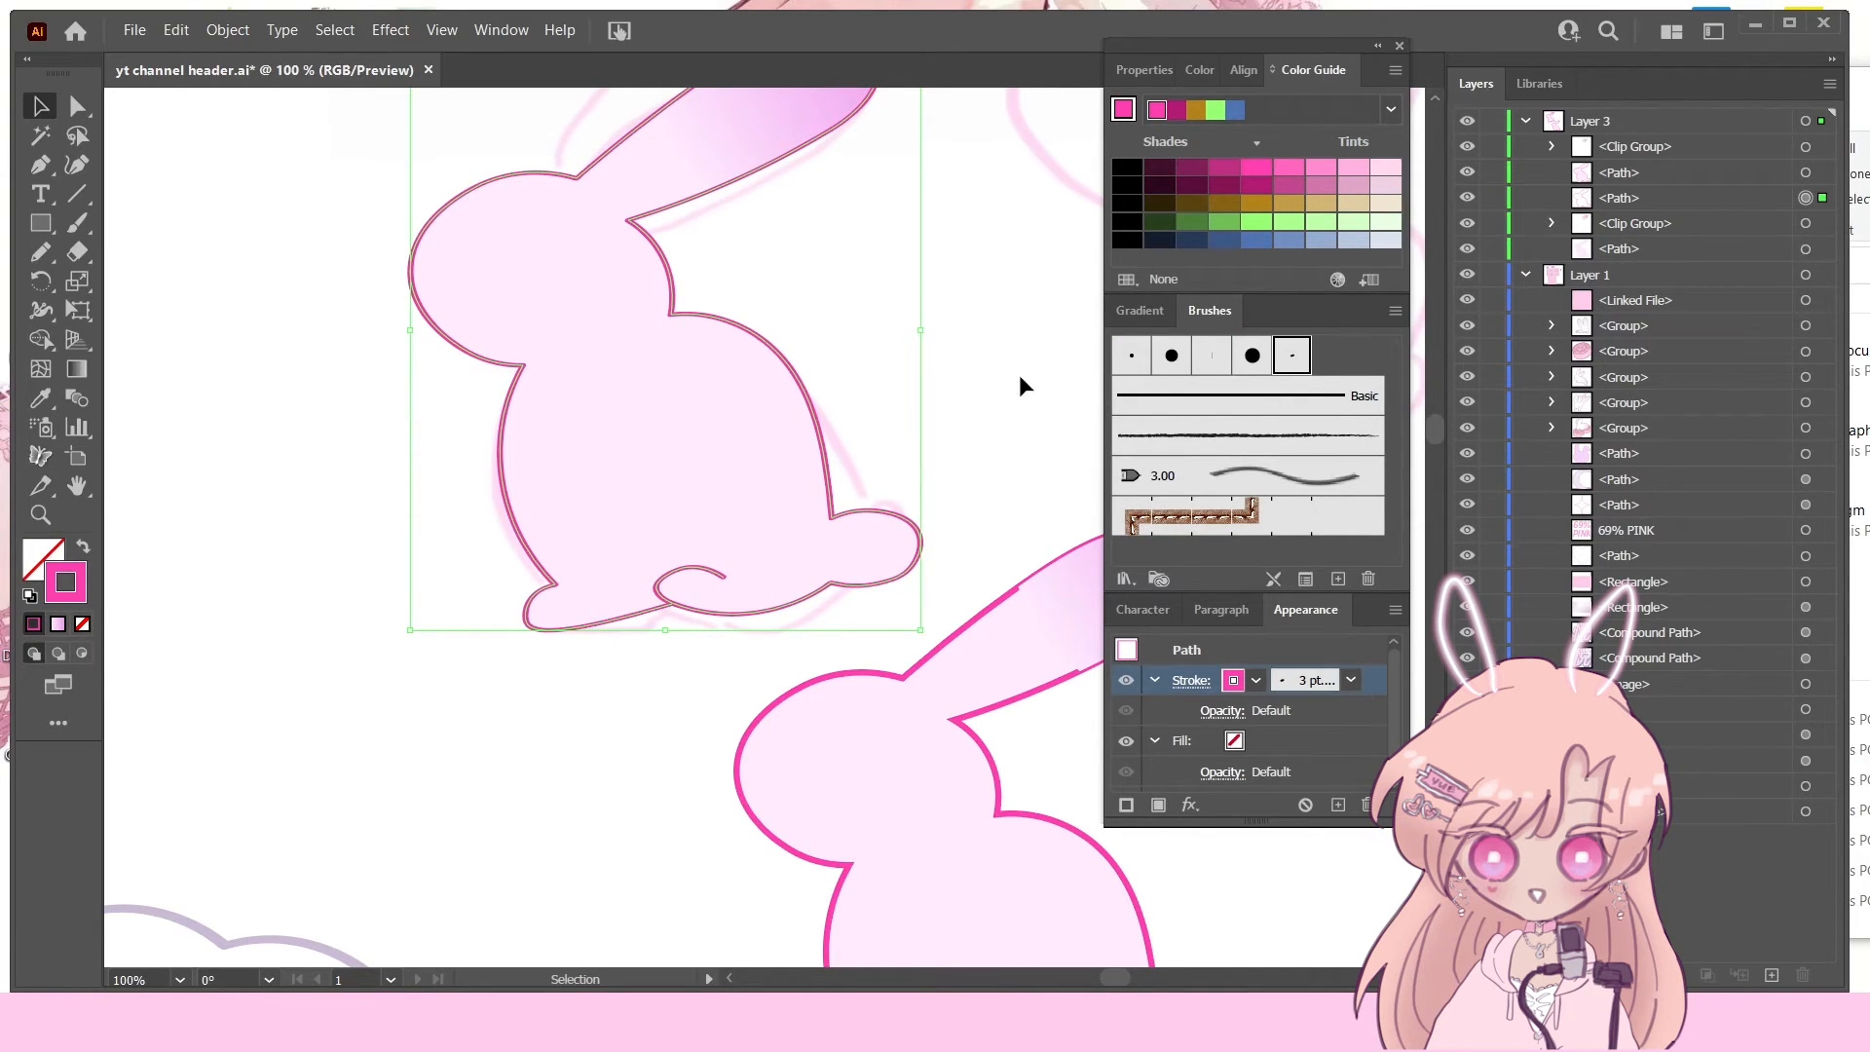
scroll(826, 405, up, 3)
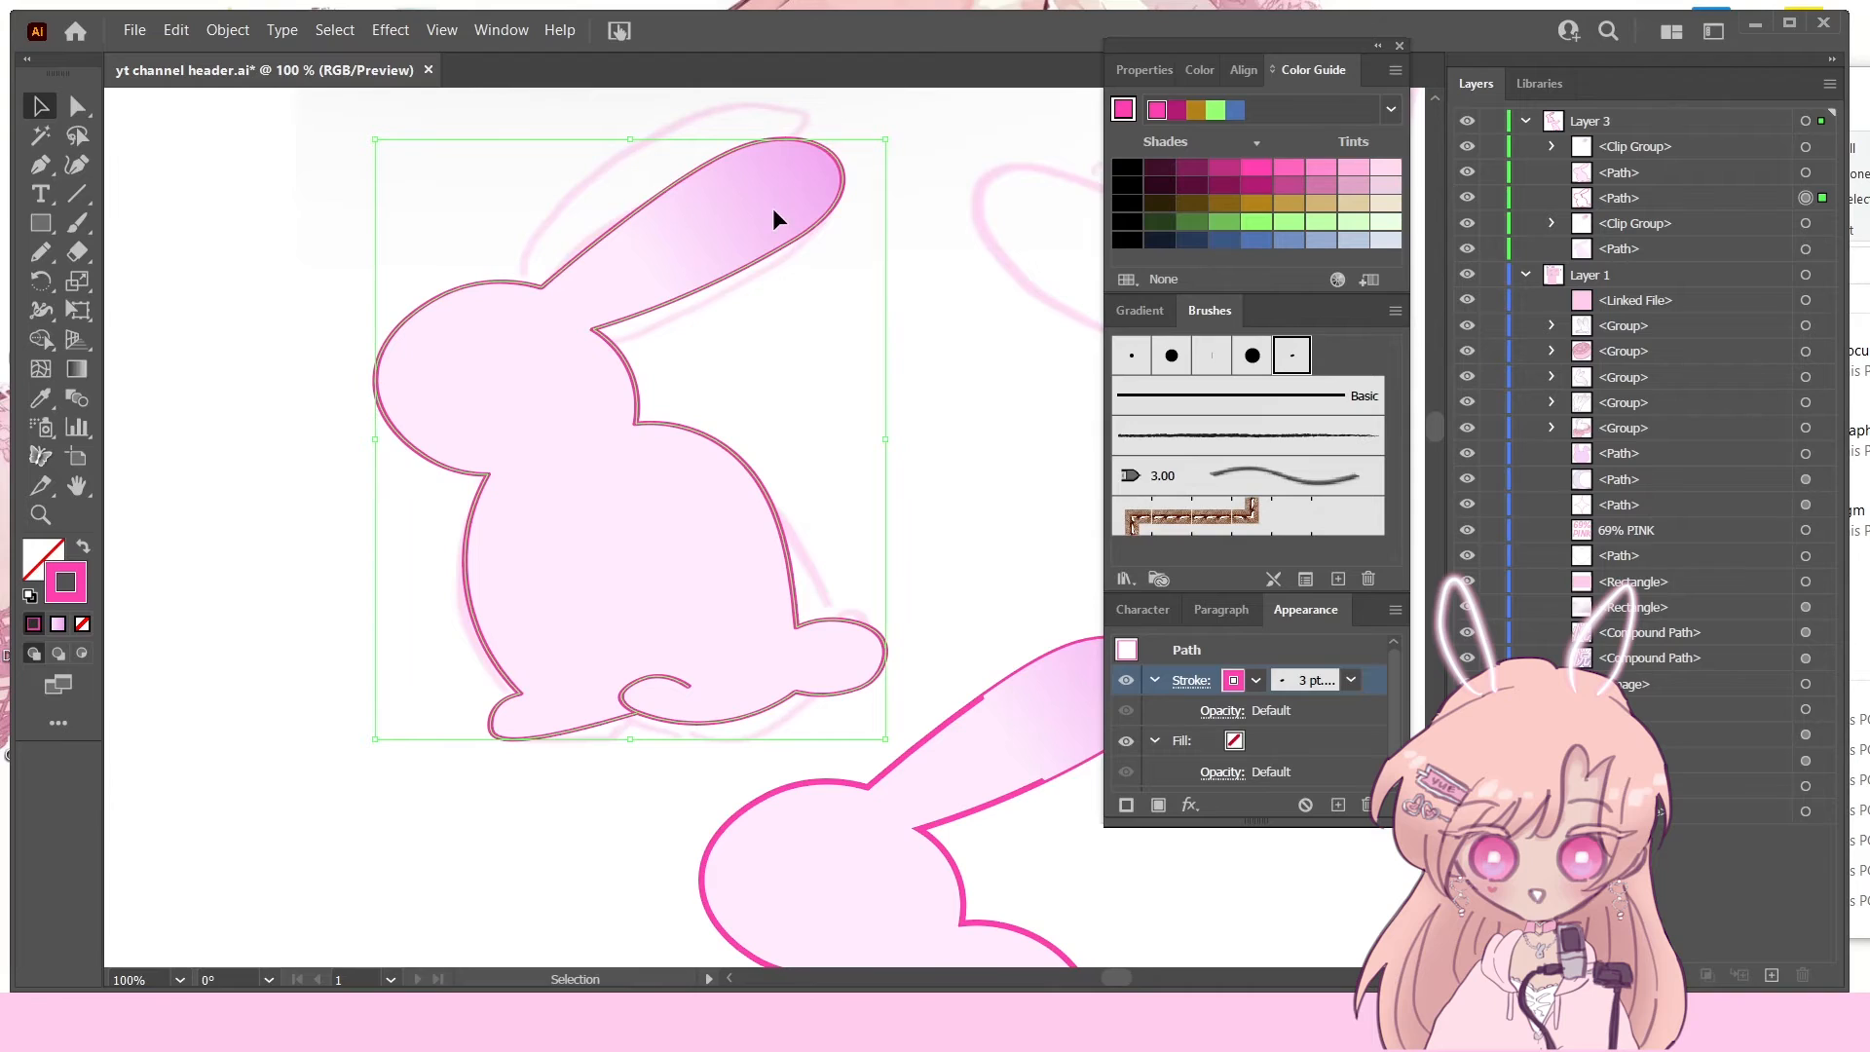
click(655, 333)
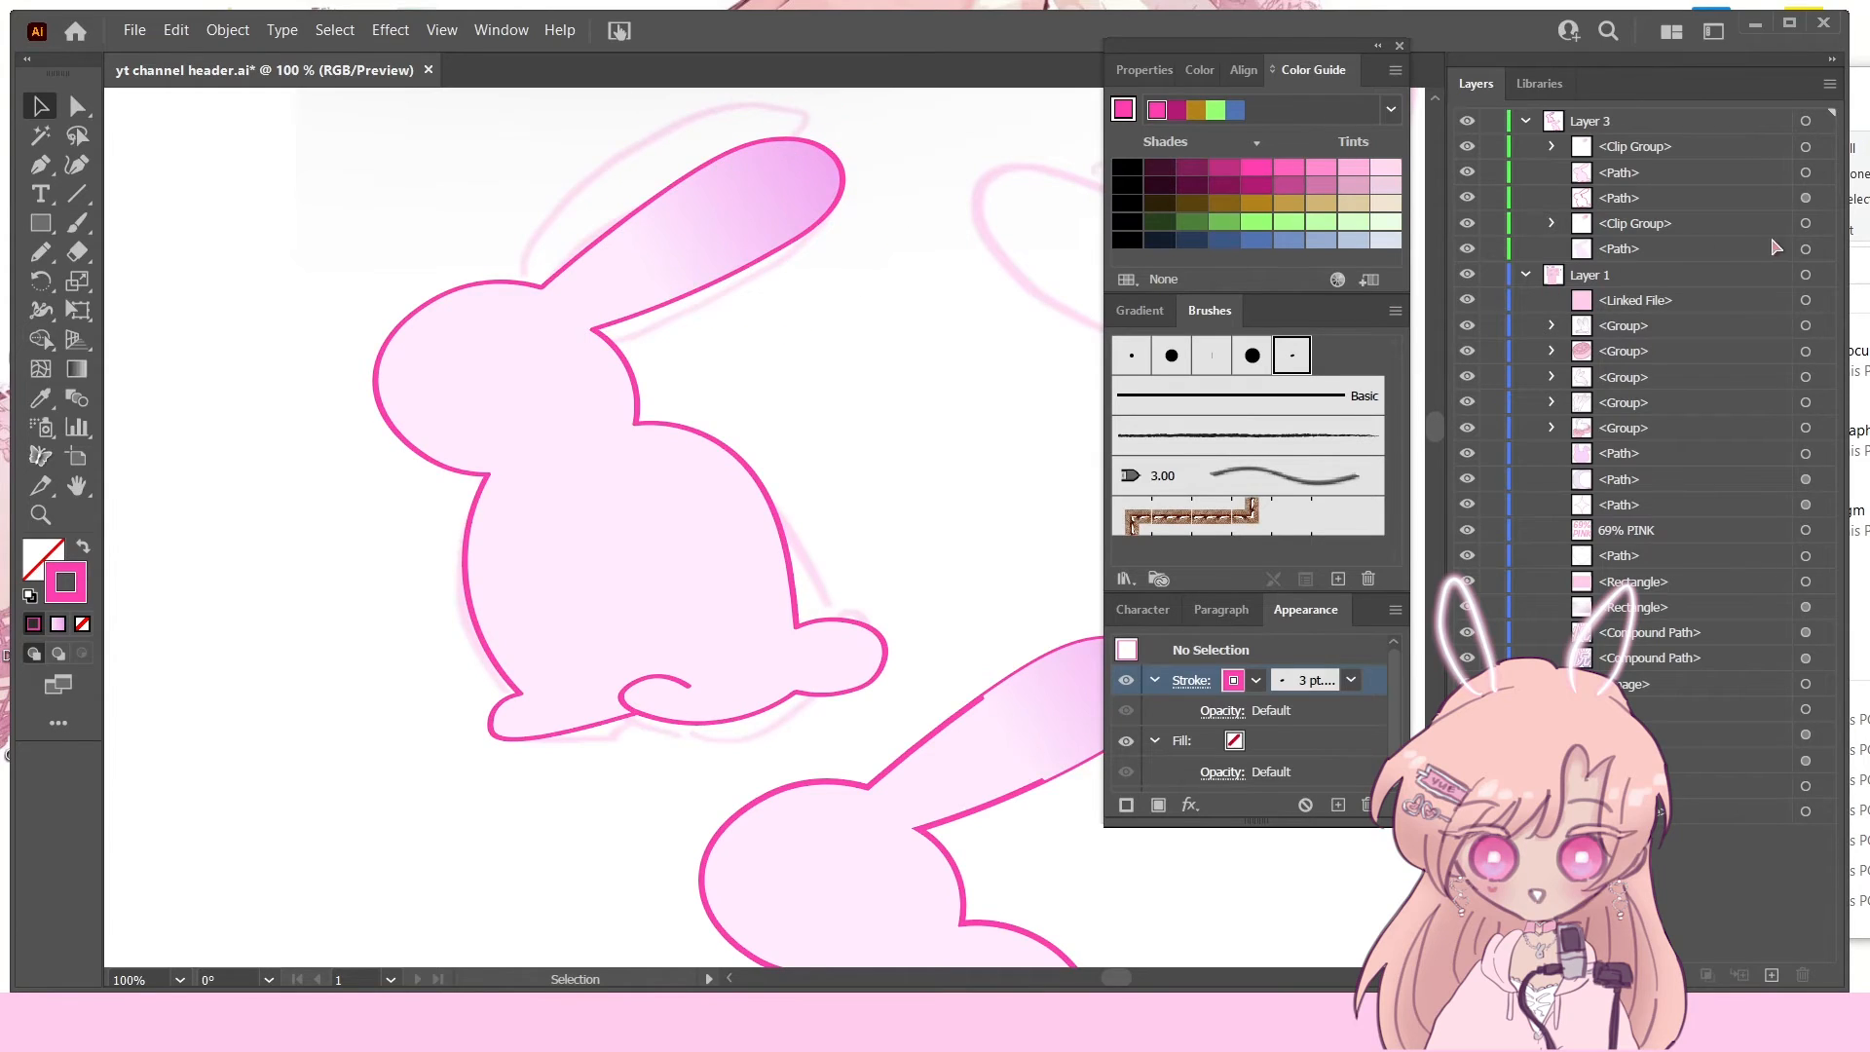
Step: Try the rough-edged art brush and the 5 pt calligraphic brush on the original rabbit's outline
click(1217, 435)
click(902, 429)
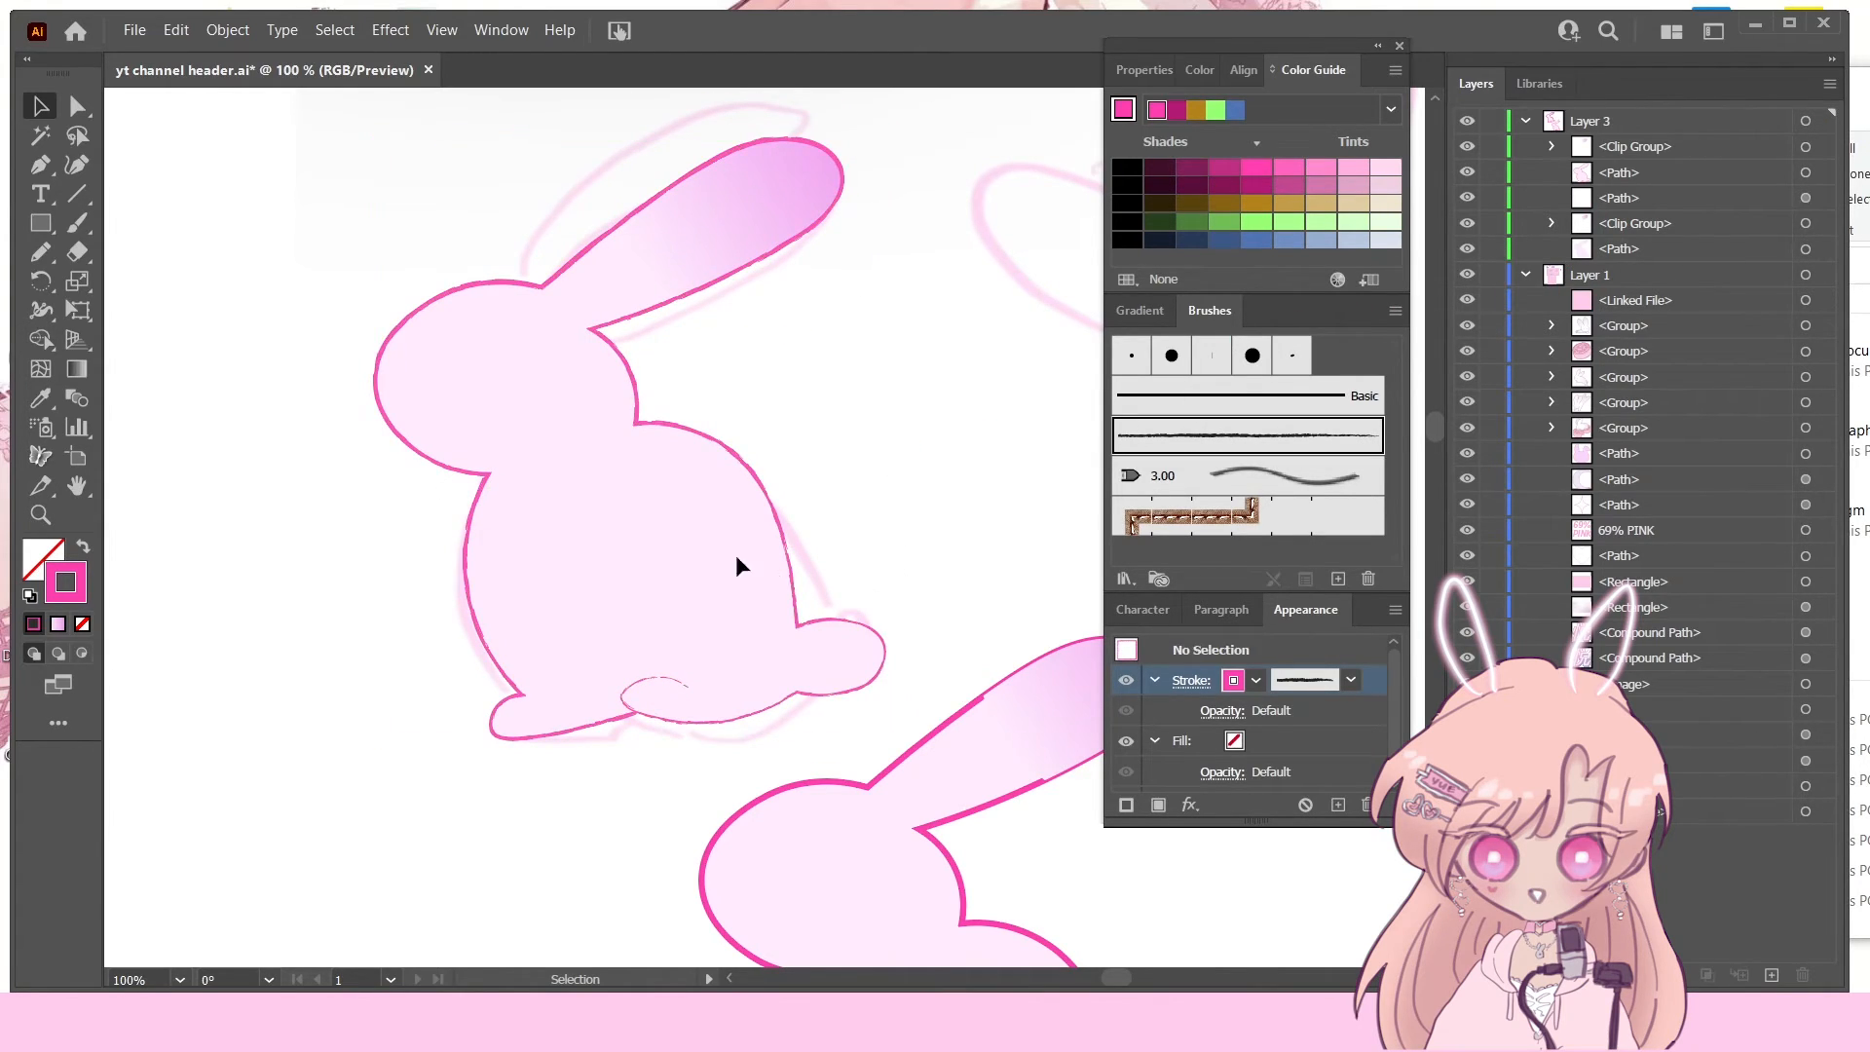
click(1805, 197)
click(1212, 357)
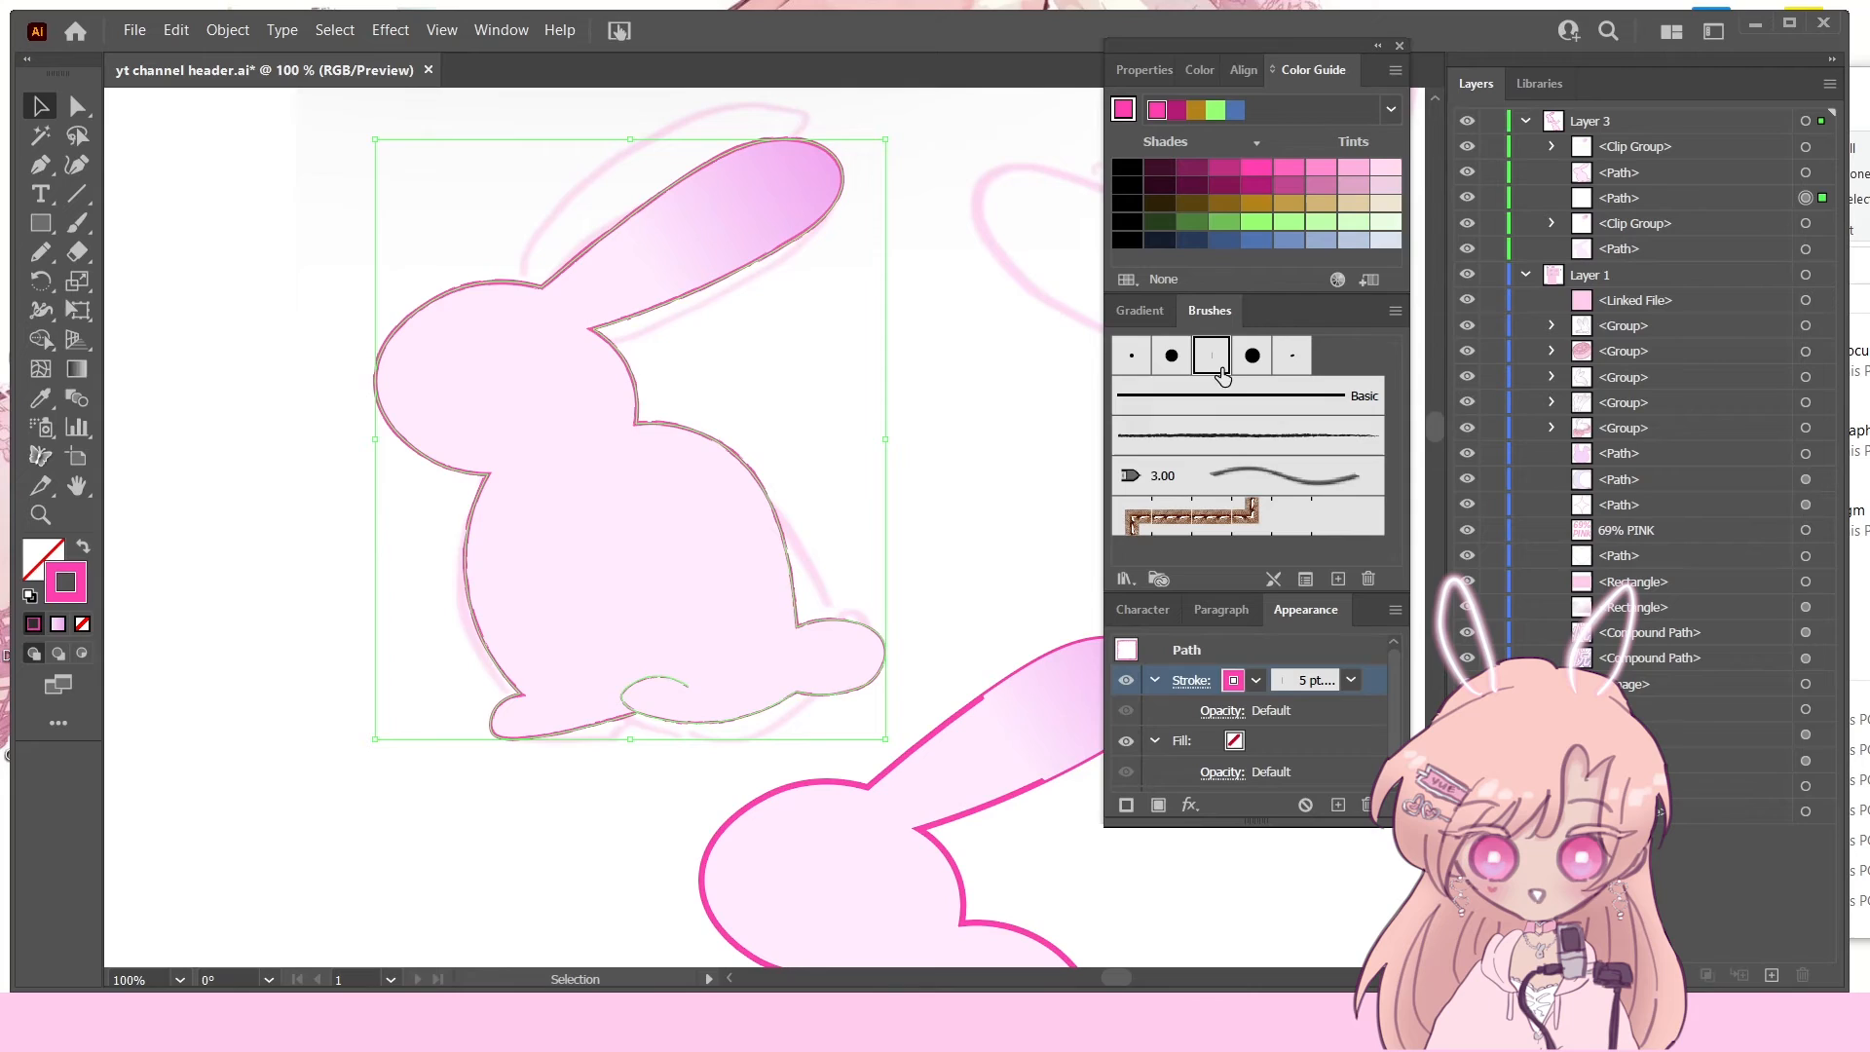
click(943, 350)
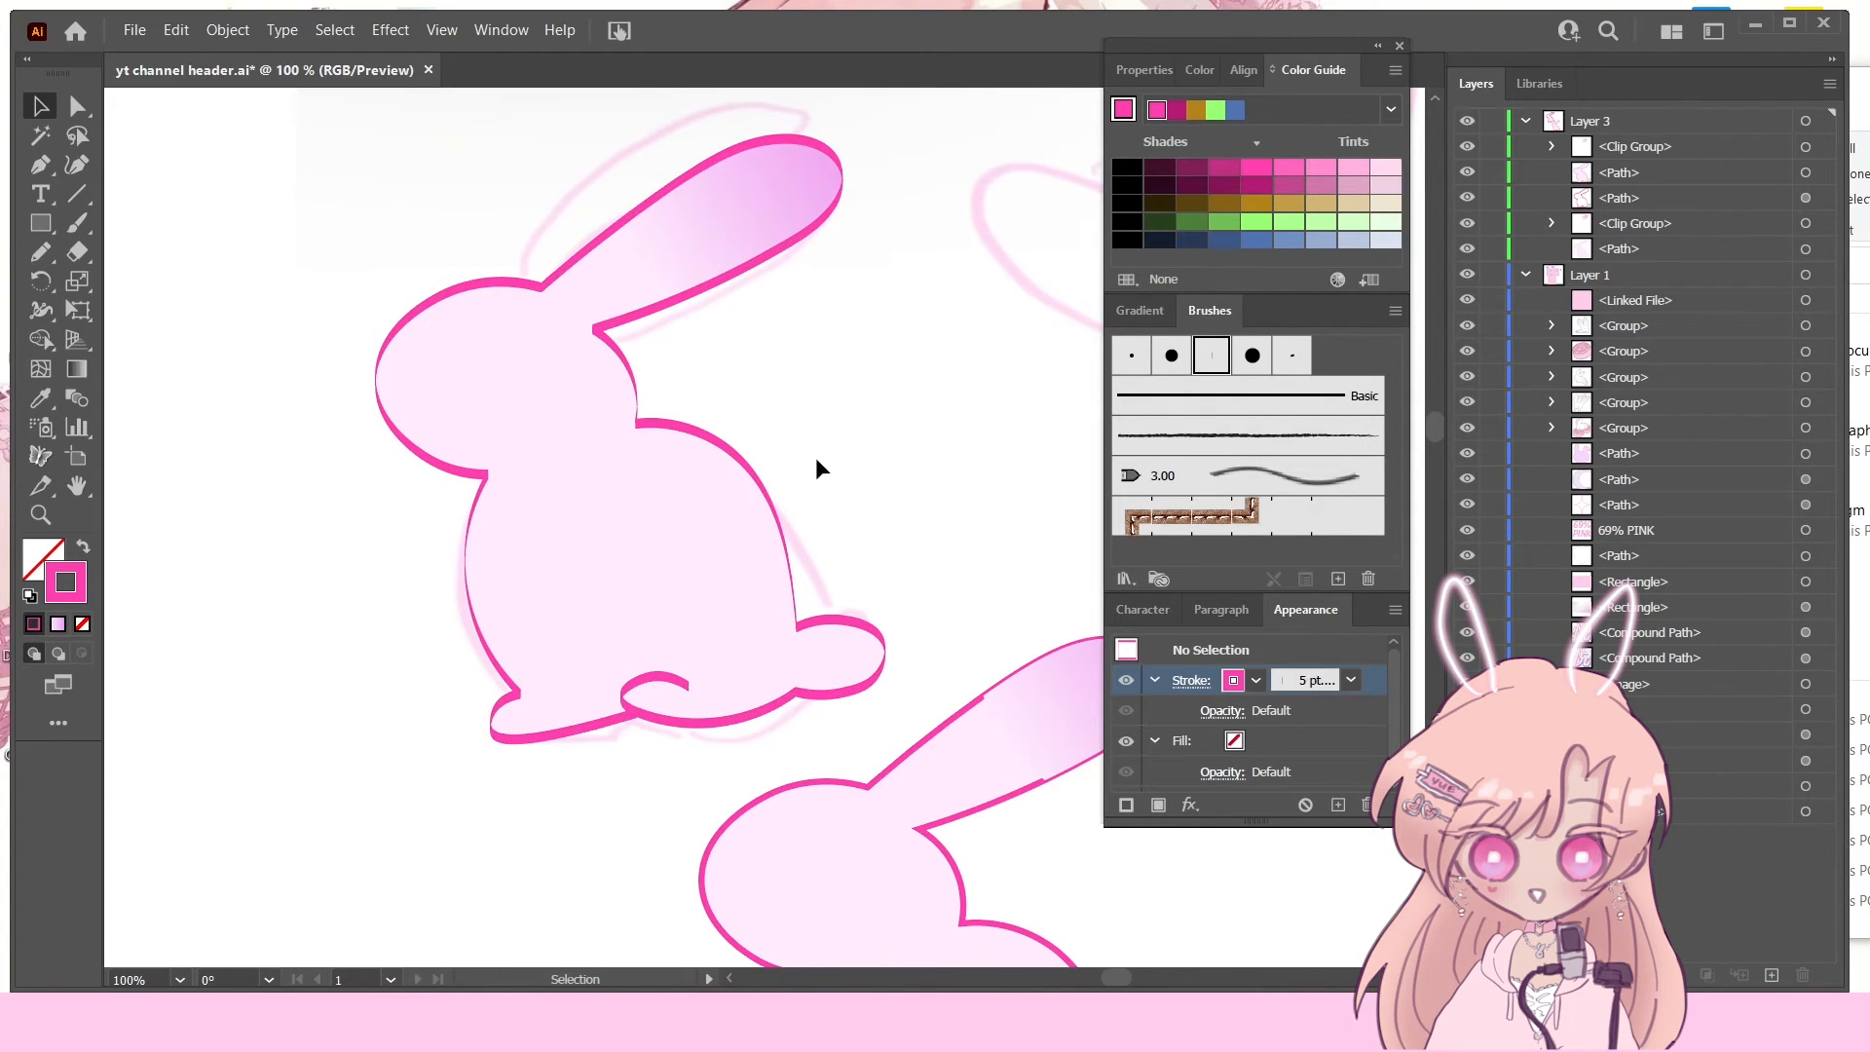
Step: Apply the Basic brush to the original rabbit's outline path in Layer 3
click(1805, 198)
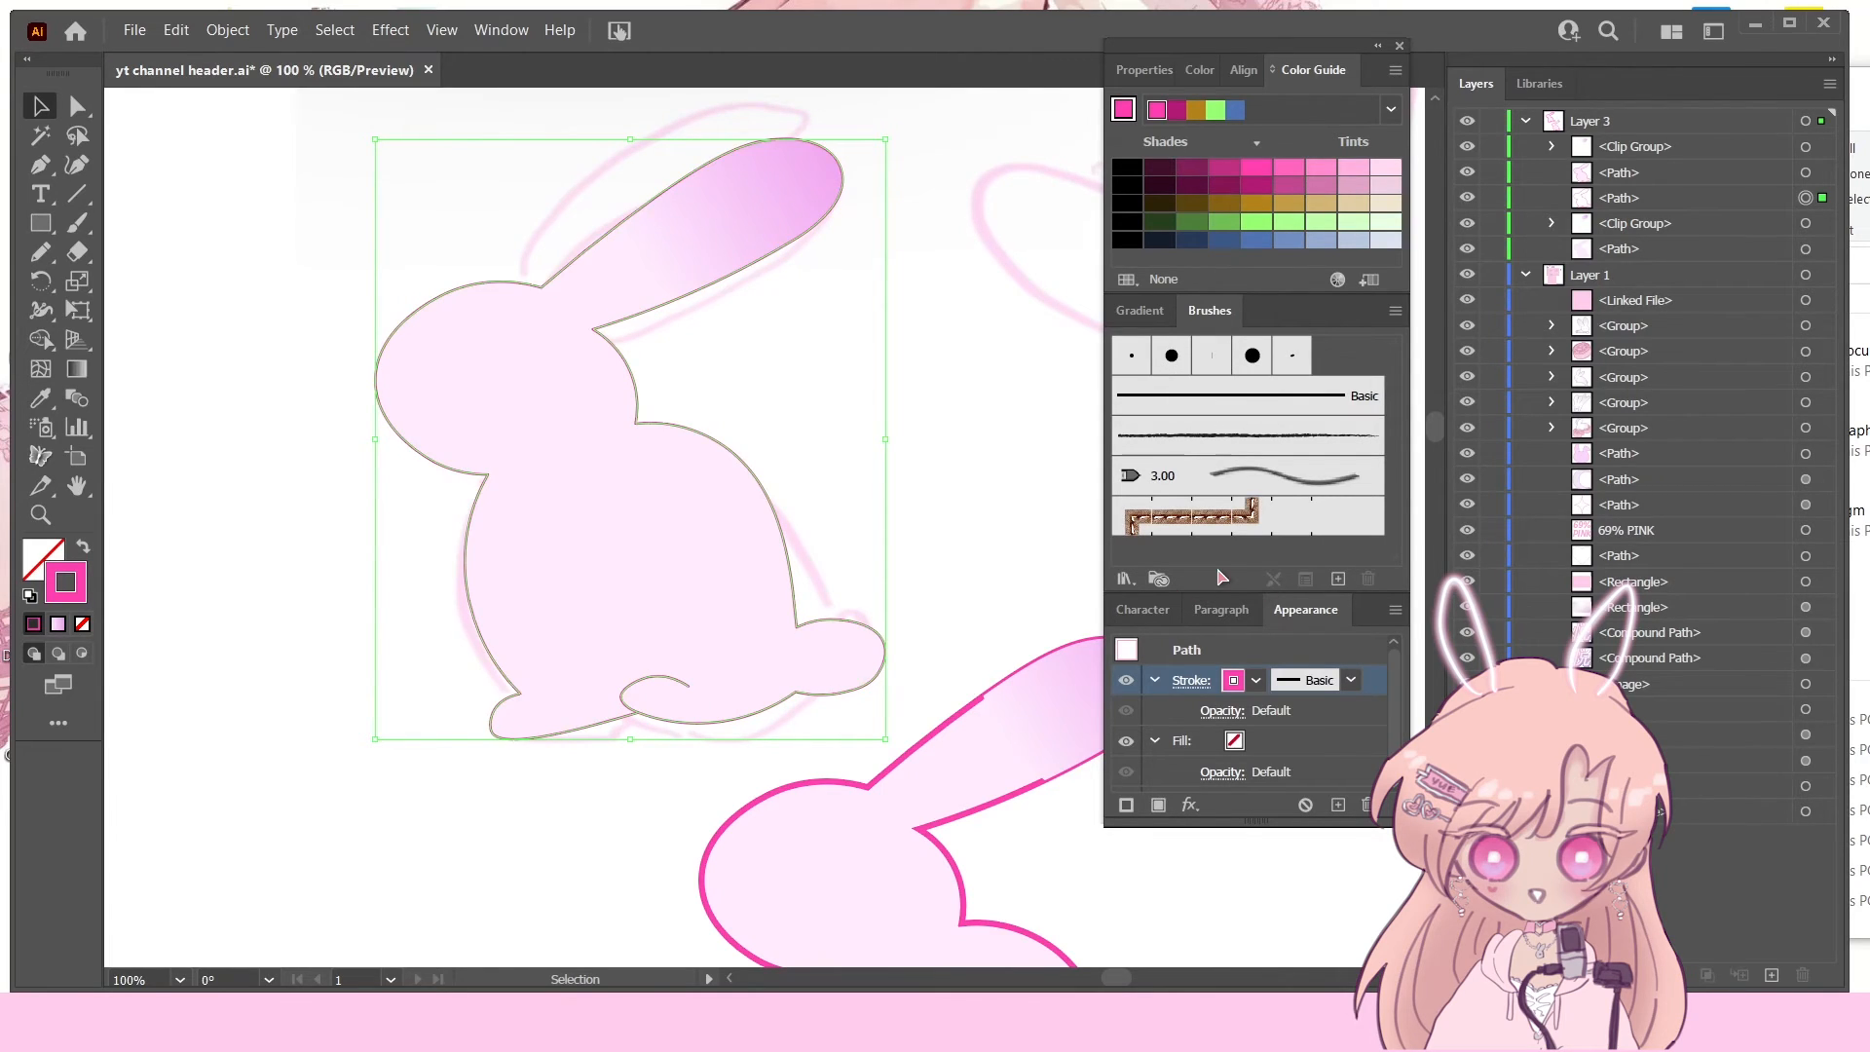
click(945, 423)
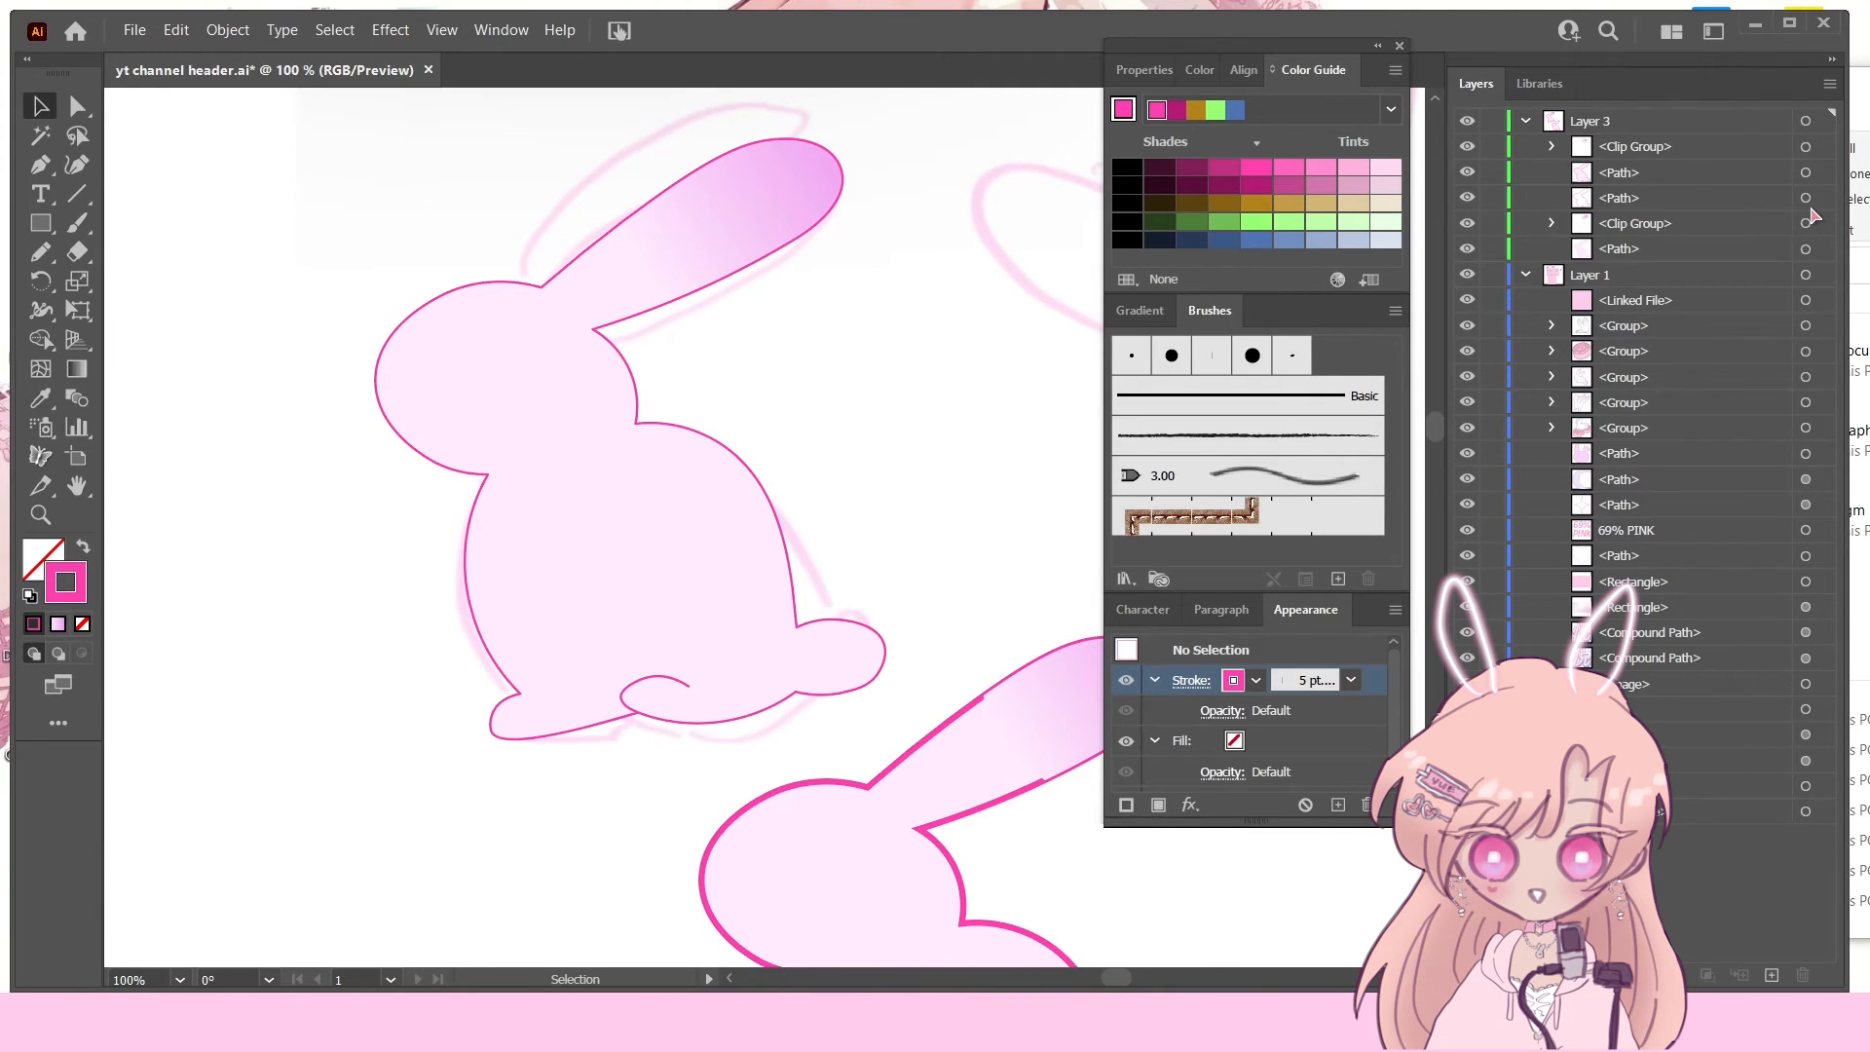
Step: With the original rabbit's outline path selected, open the Artistic_Calligraphic brush library and enlarge it to show all its brushes
click(1806, 199)
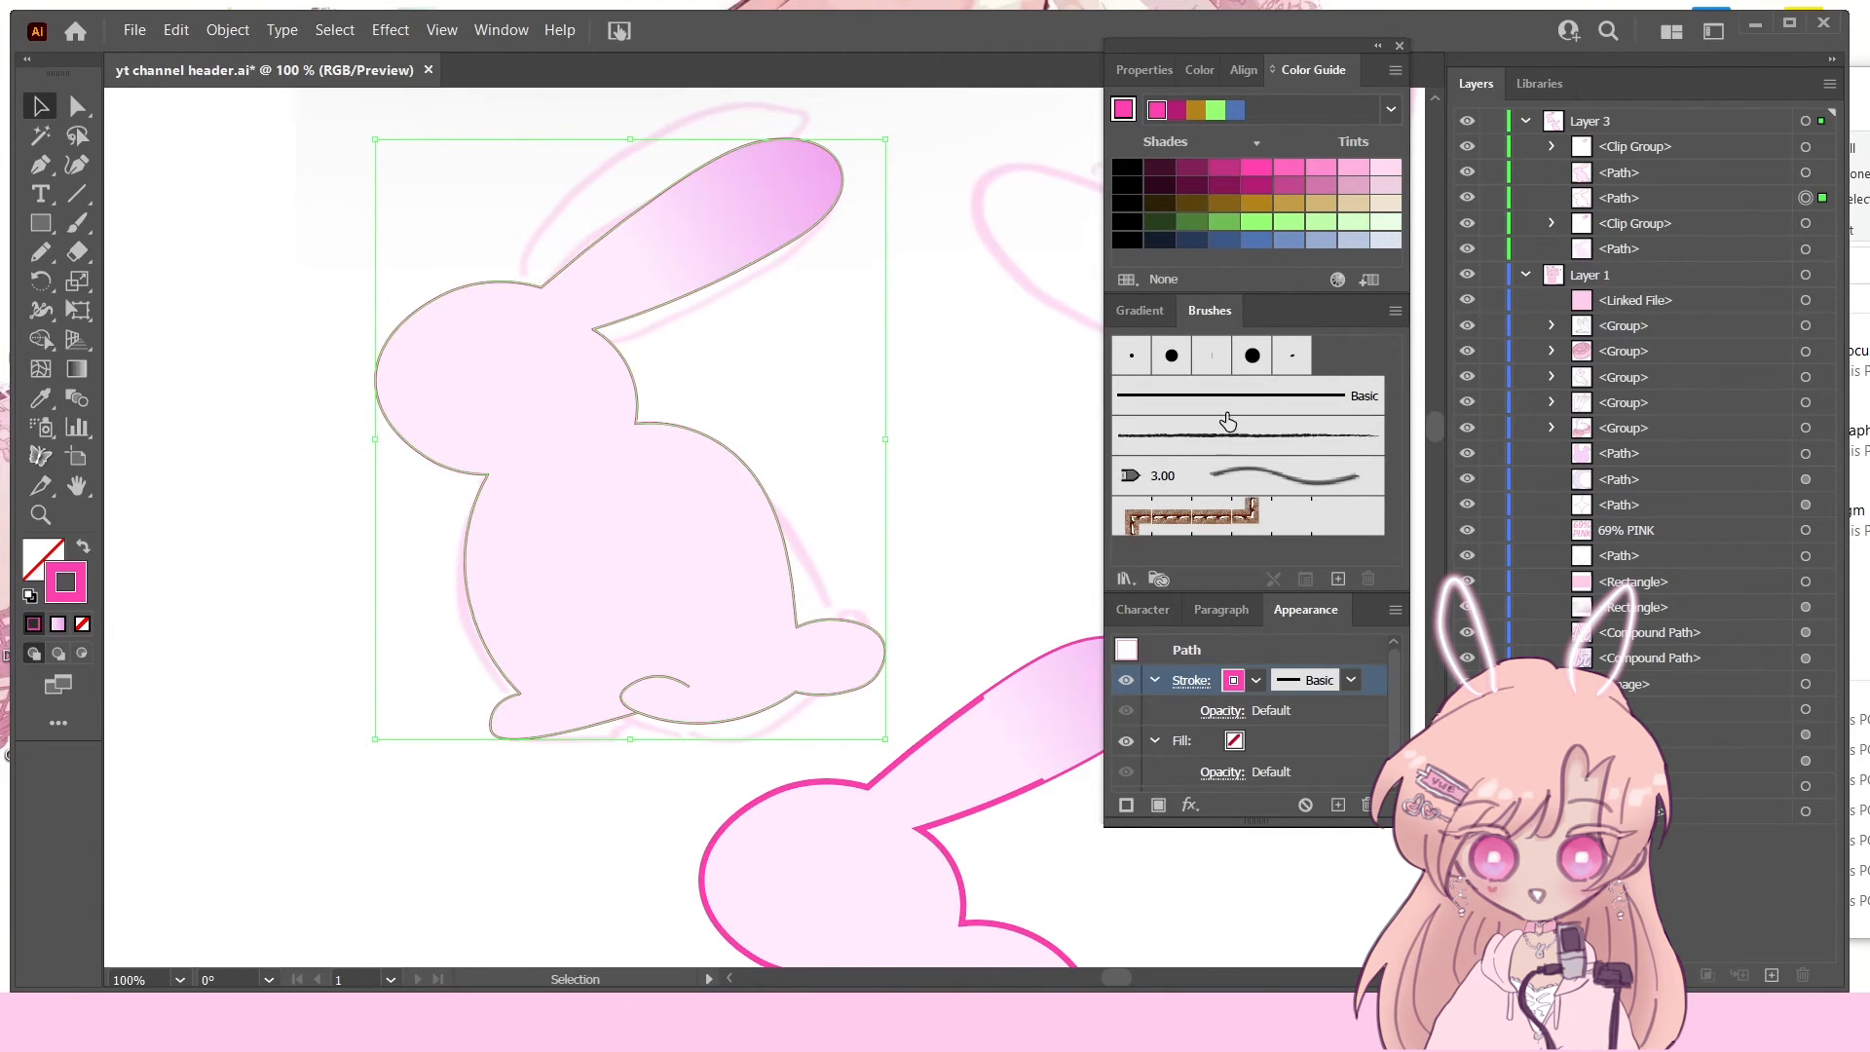
click(1126, 578)
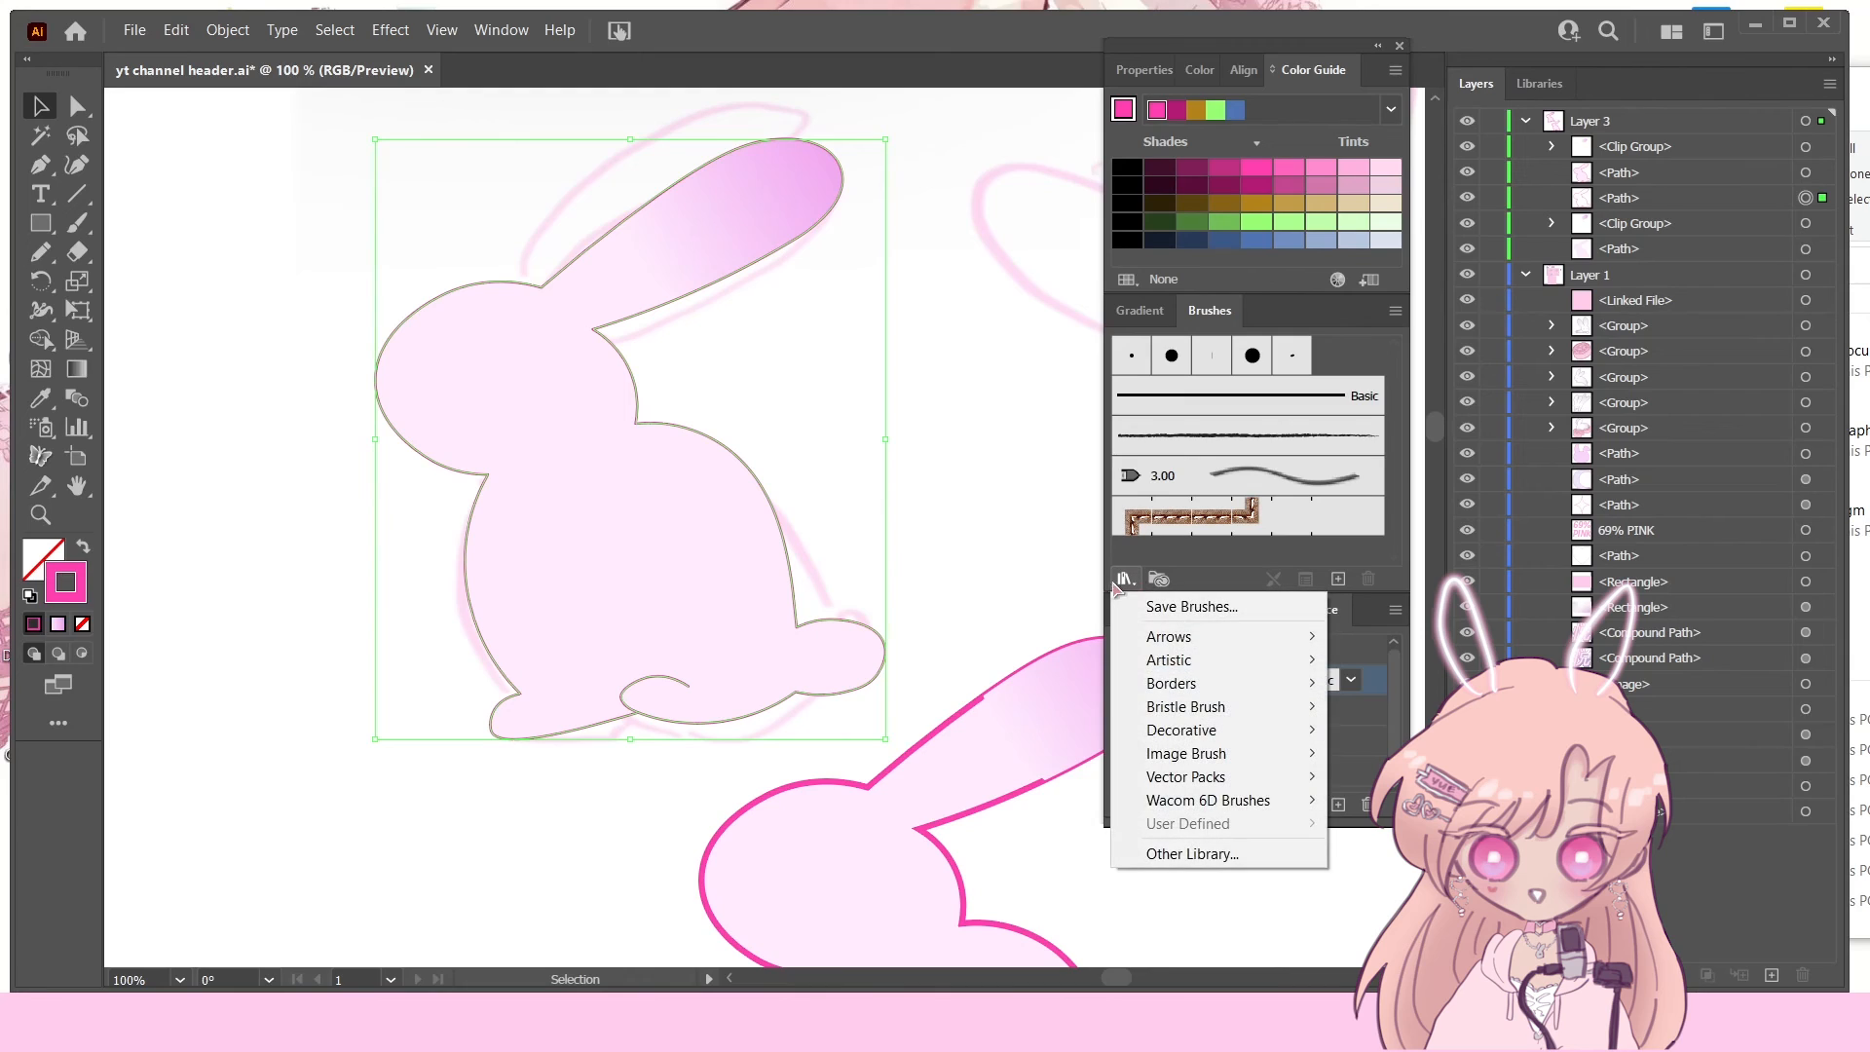
mouse_move(1184, 661)
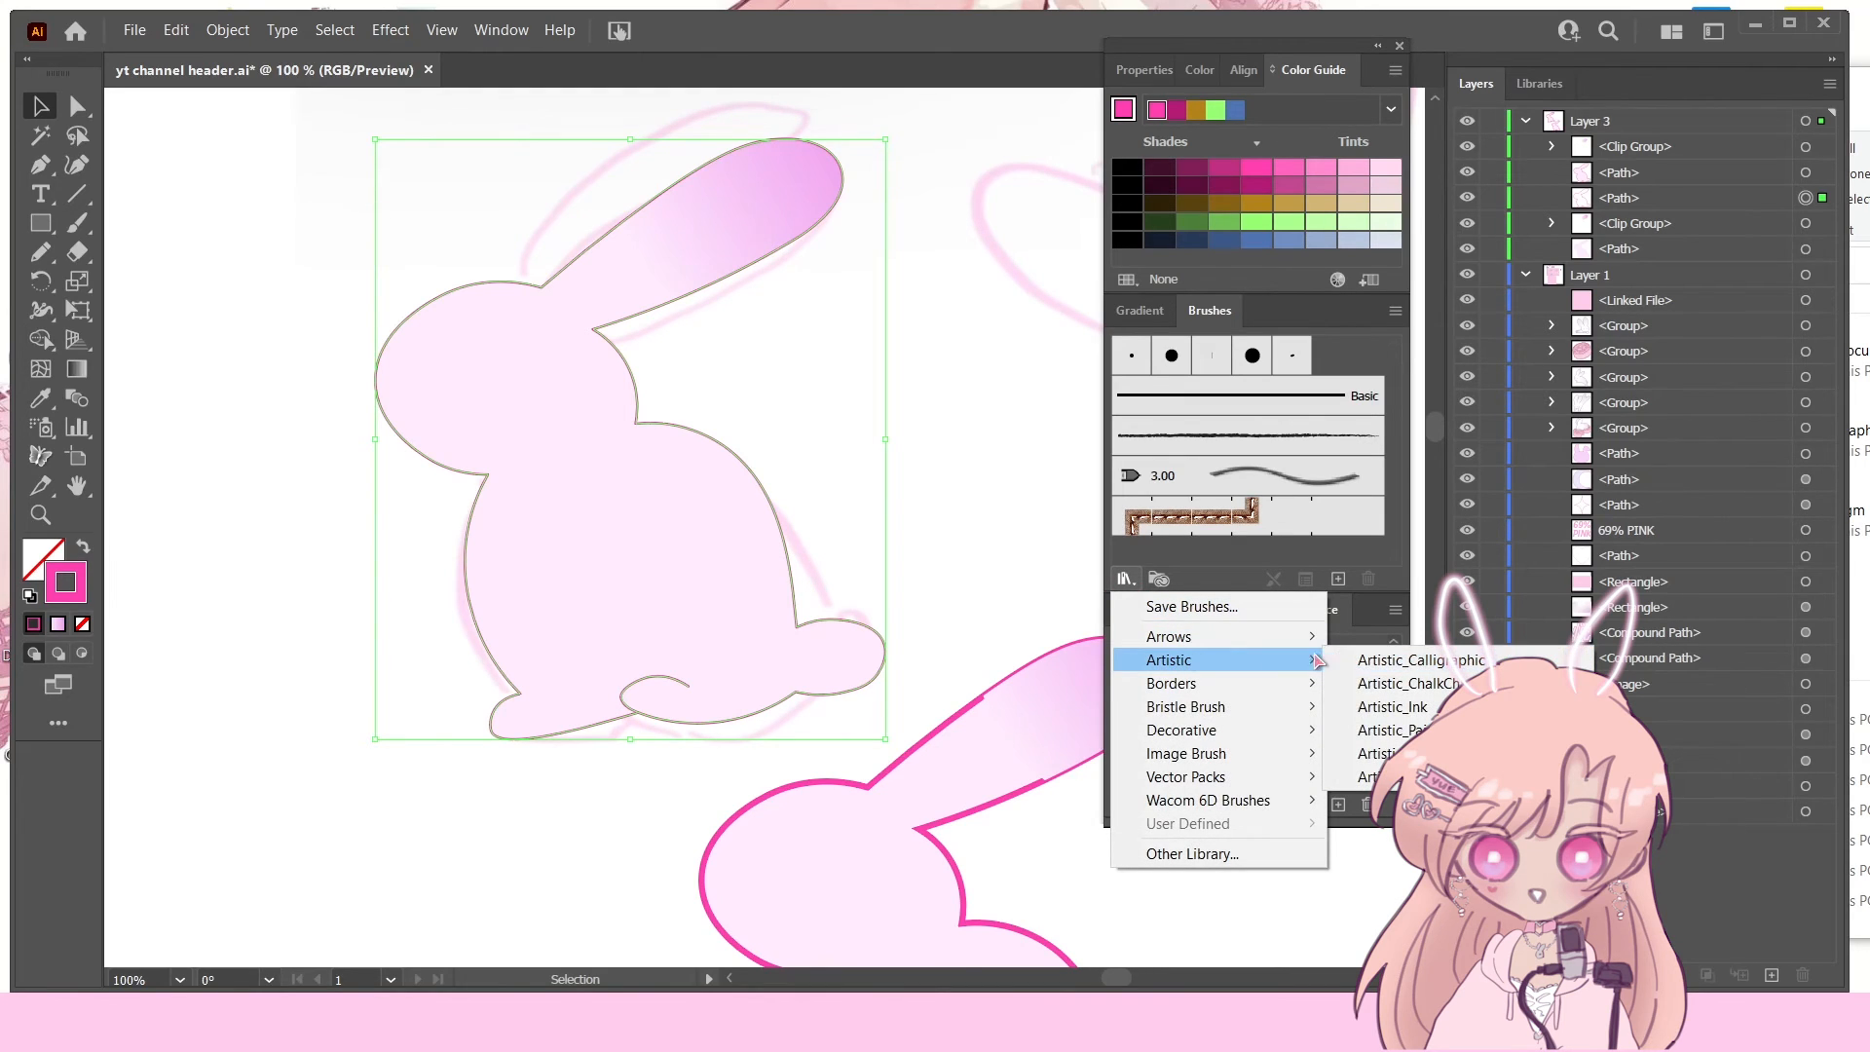
click(1346, 661)
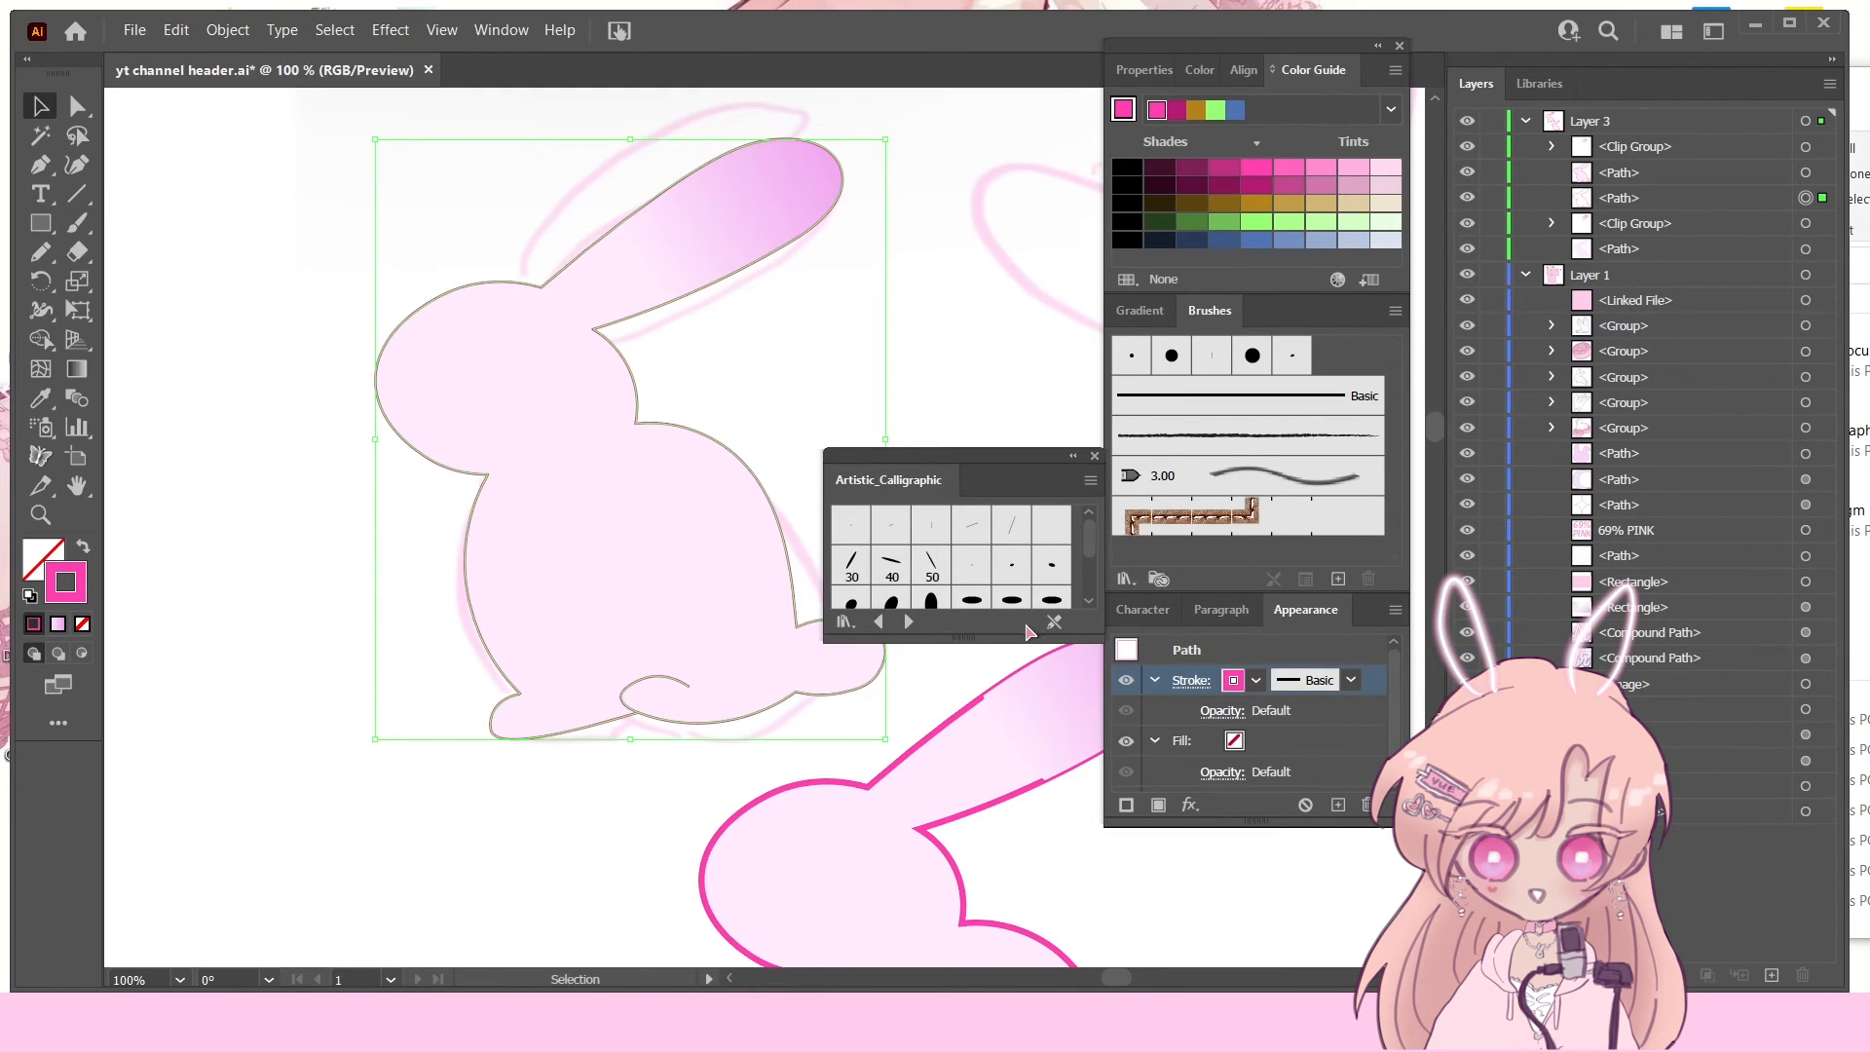
drag(1003, 639, 1000, 834)
Step: Browse the arrow and artistic brush libraries for an outline brush, and return to Artistic_Calligraphic
click(879, 816)
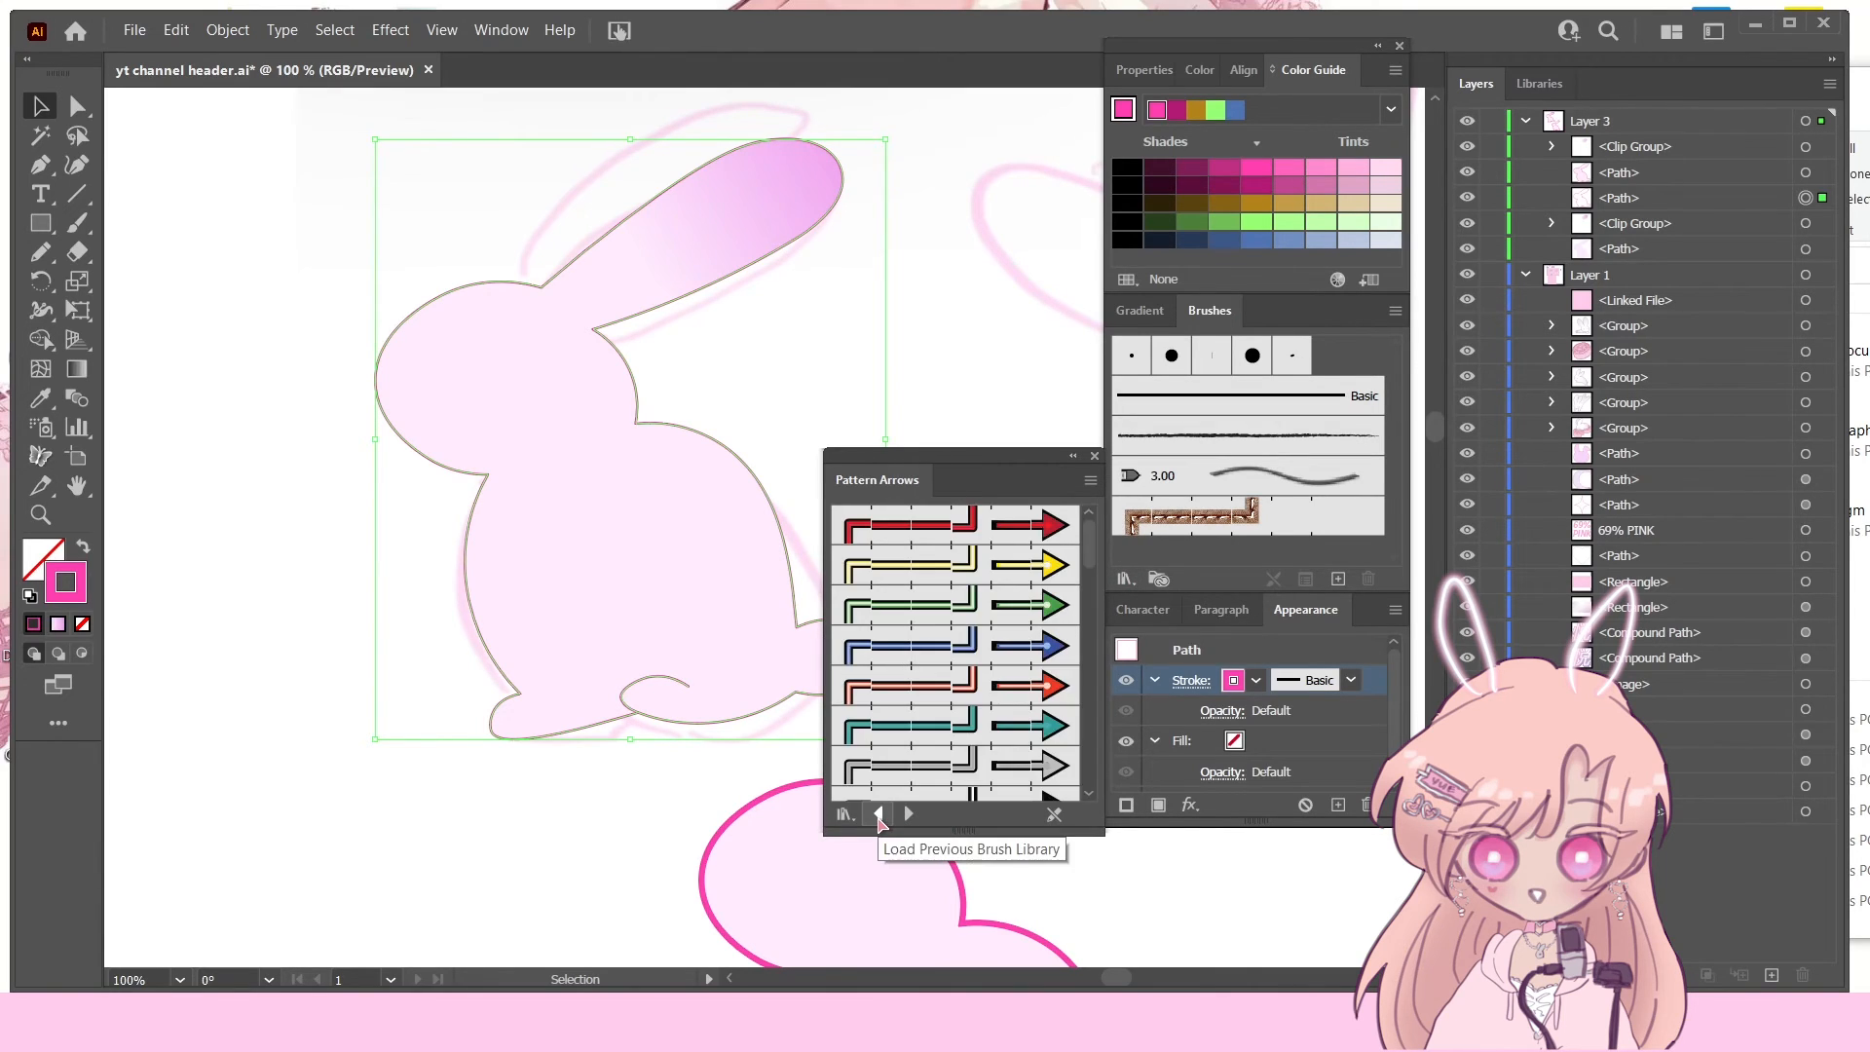
click(878, 815)
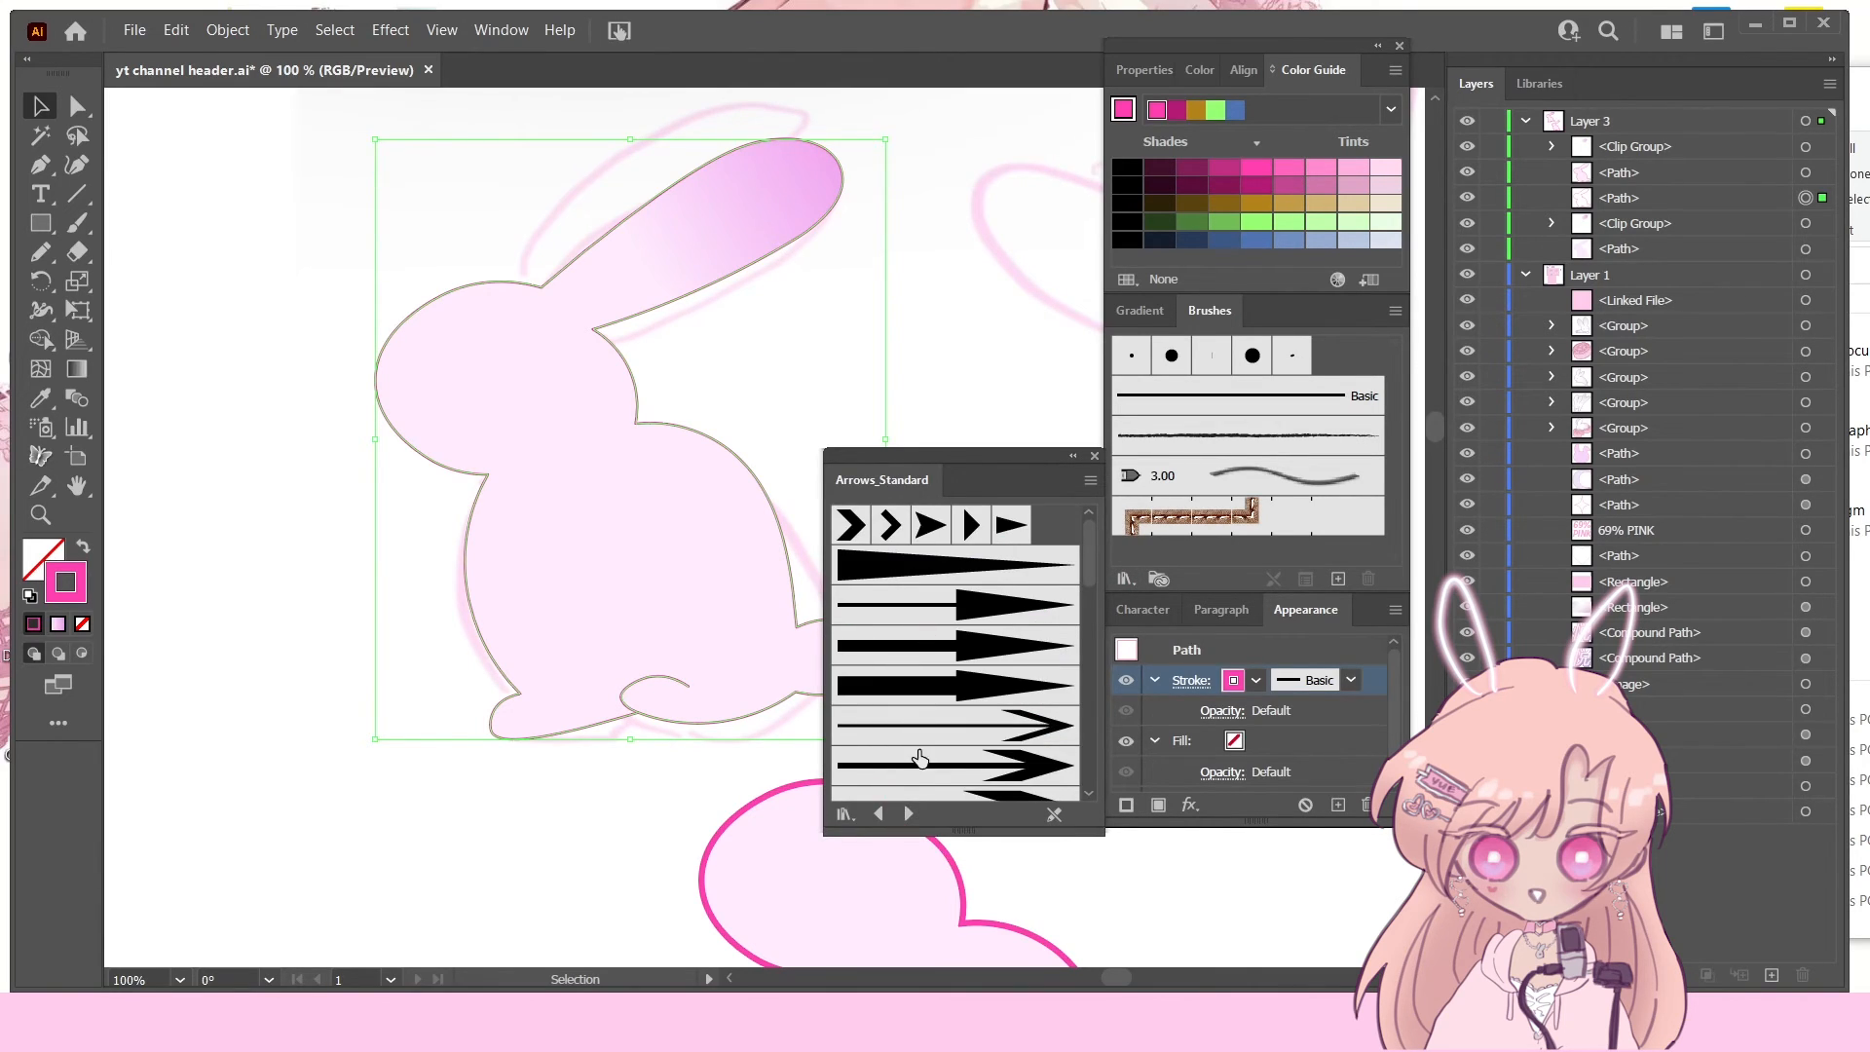
click(879, 815)
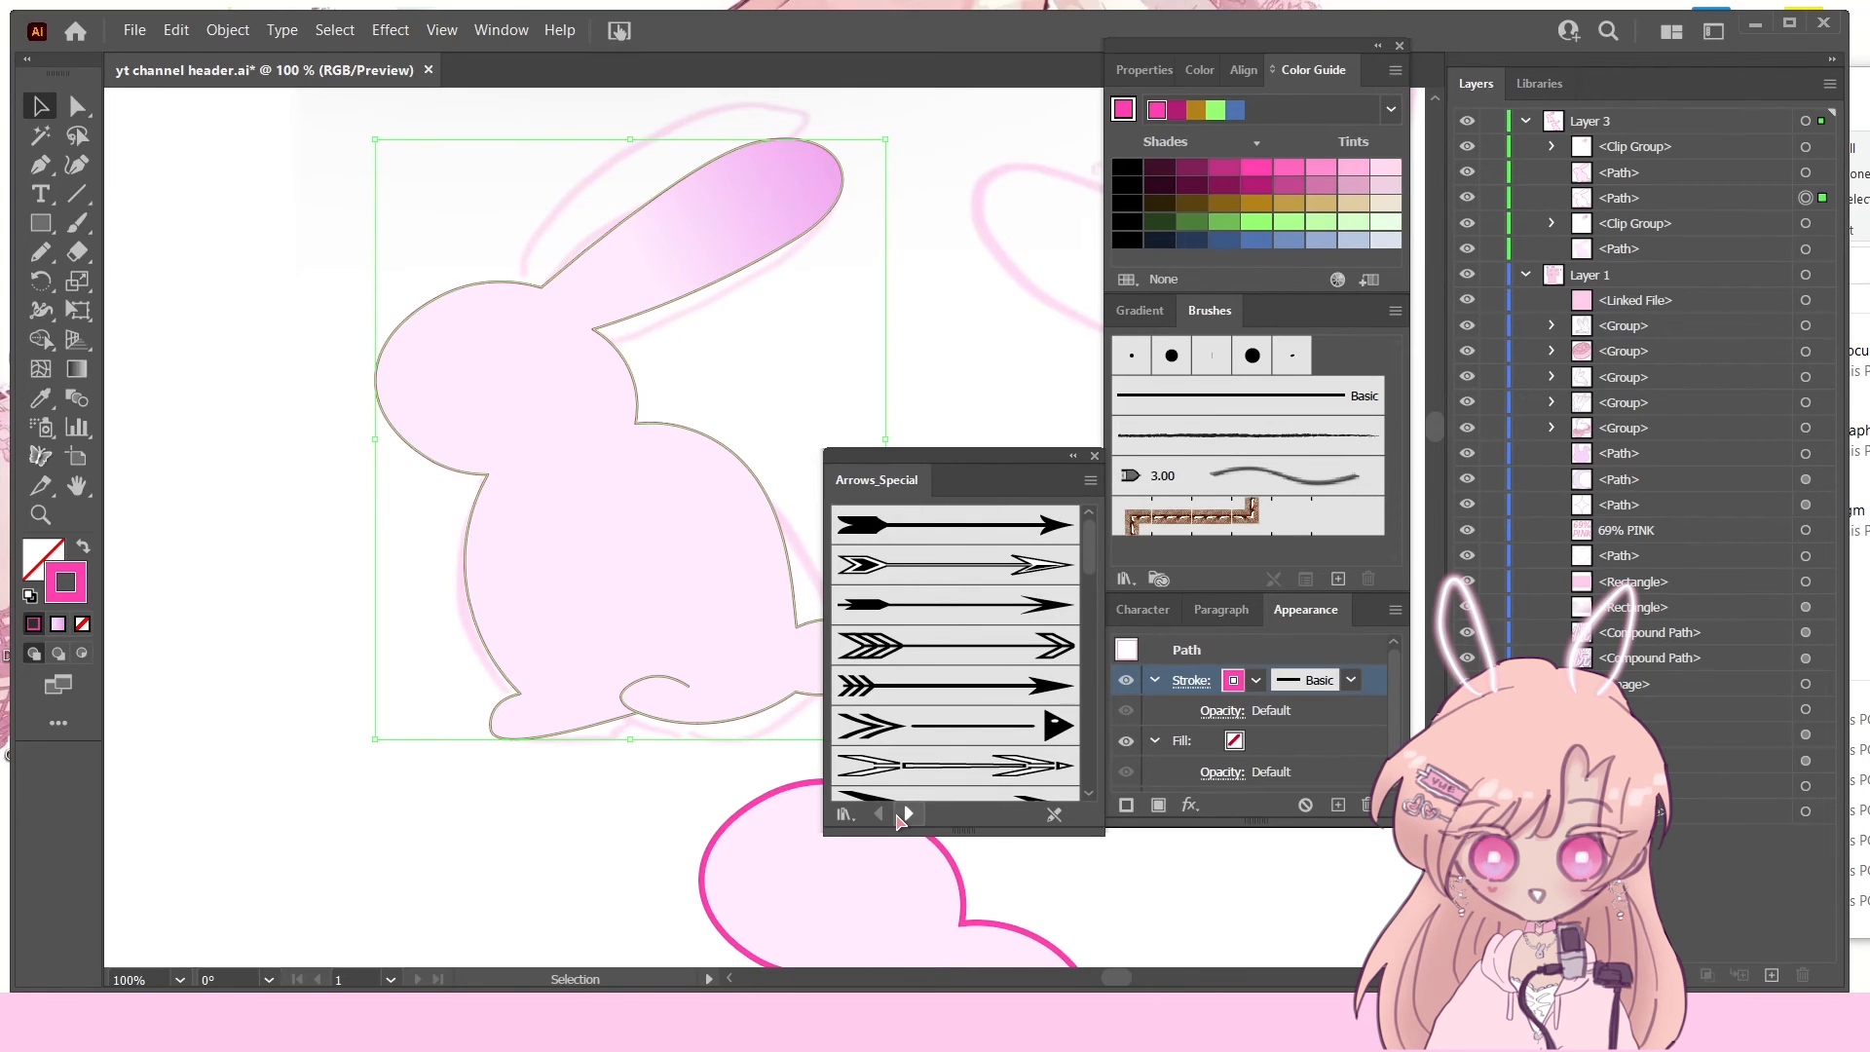
click(905, 817)
click(905, 816)
click(905, 816)
click(905, 816)
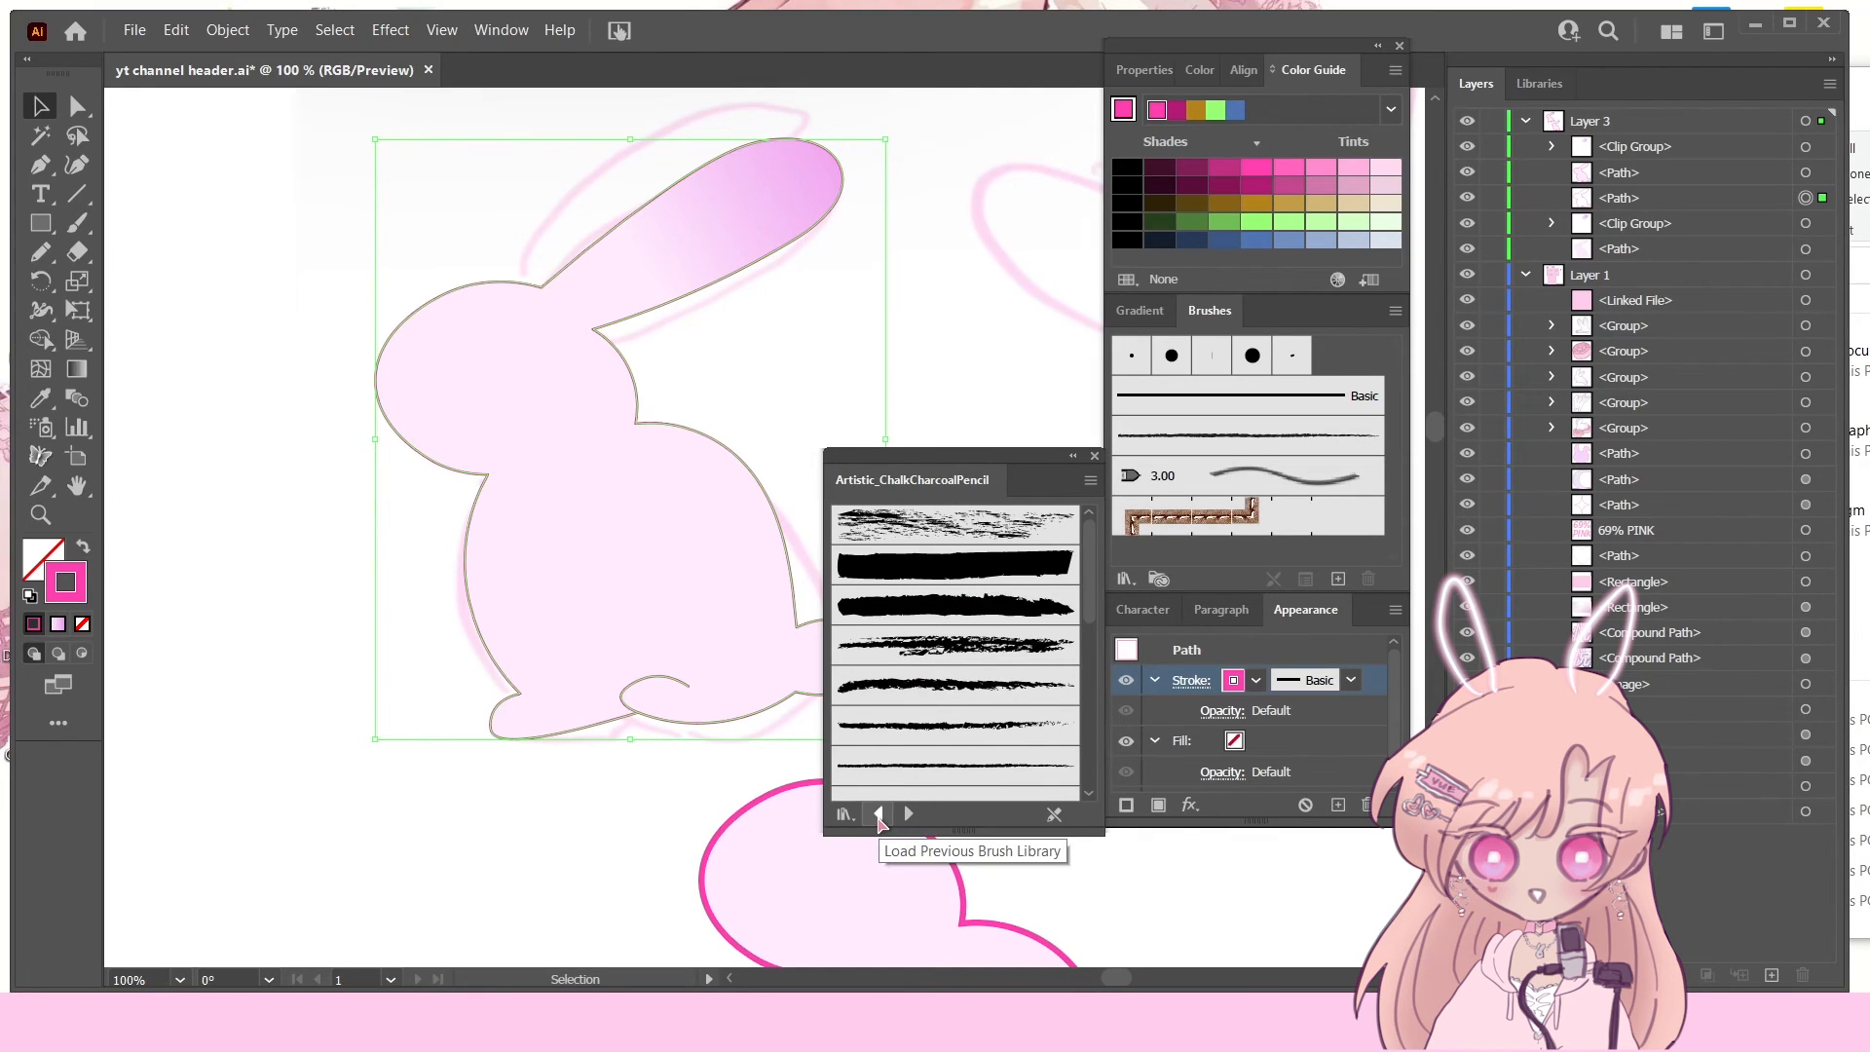
click(877, 814)
click(880, 815)
click(908, 814)
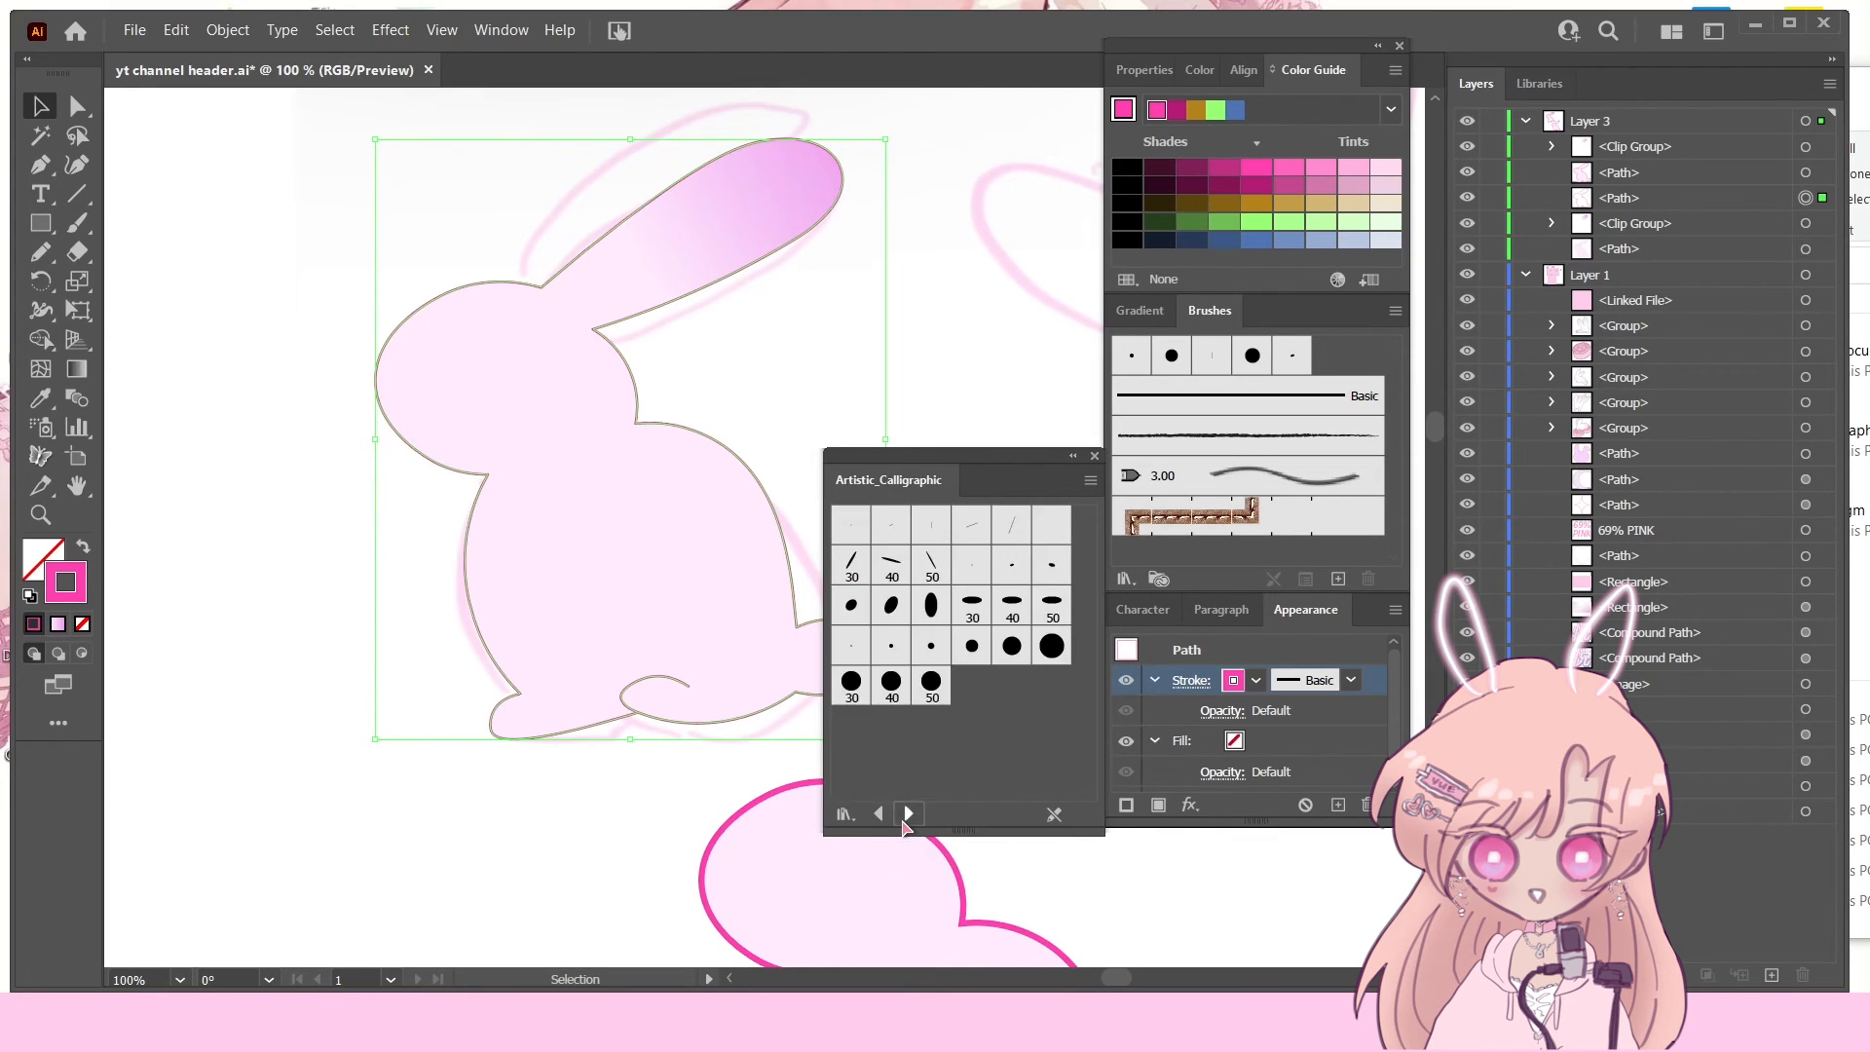
Step: Try the thin charcoal brush from the Artistic_ChalkCharcoalPencil library on the original rabbit's outline and view it deselected
click(908, 814)
scroll(915, 726, down, 3)
click(937, 624)
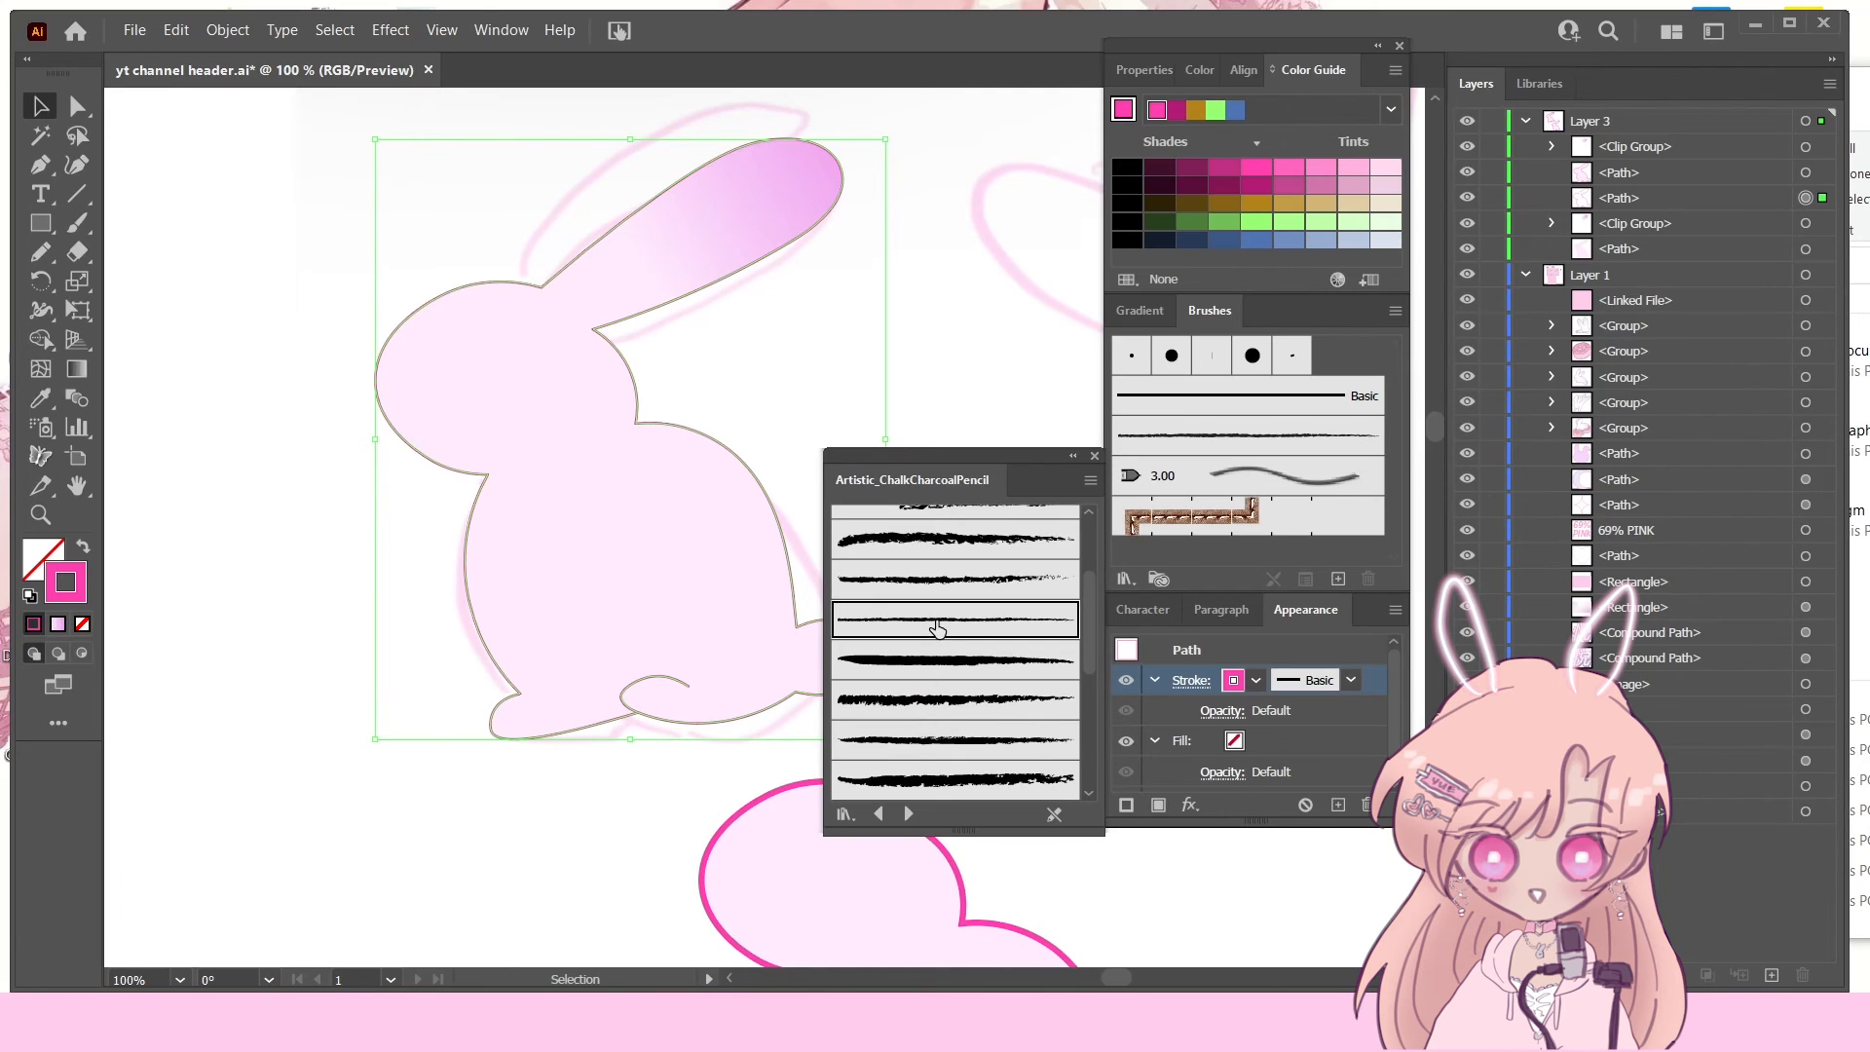
click(979, 300)
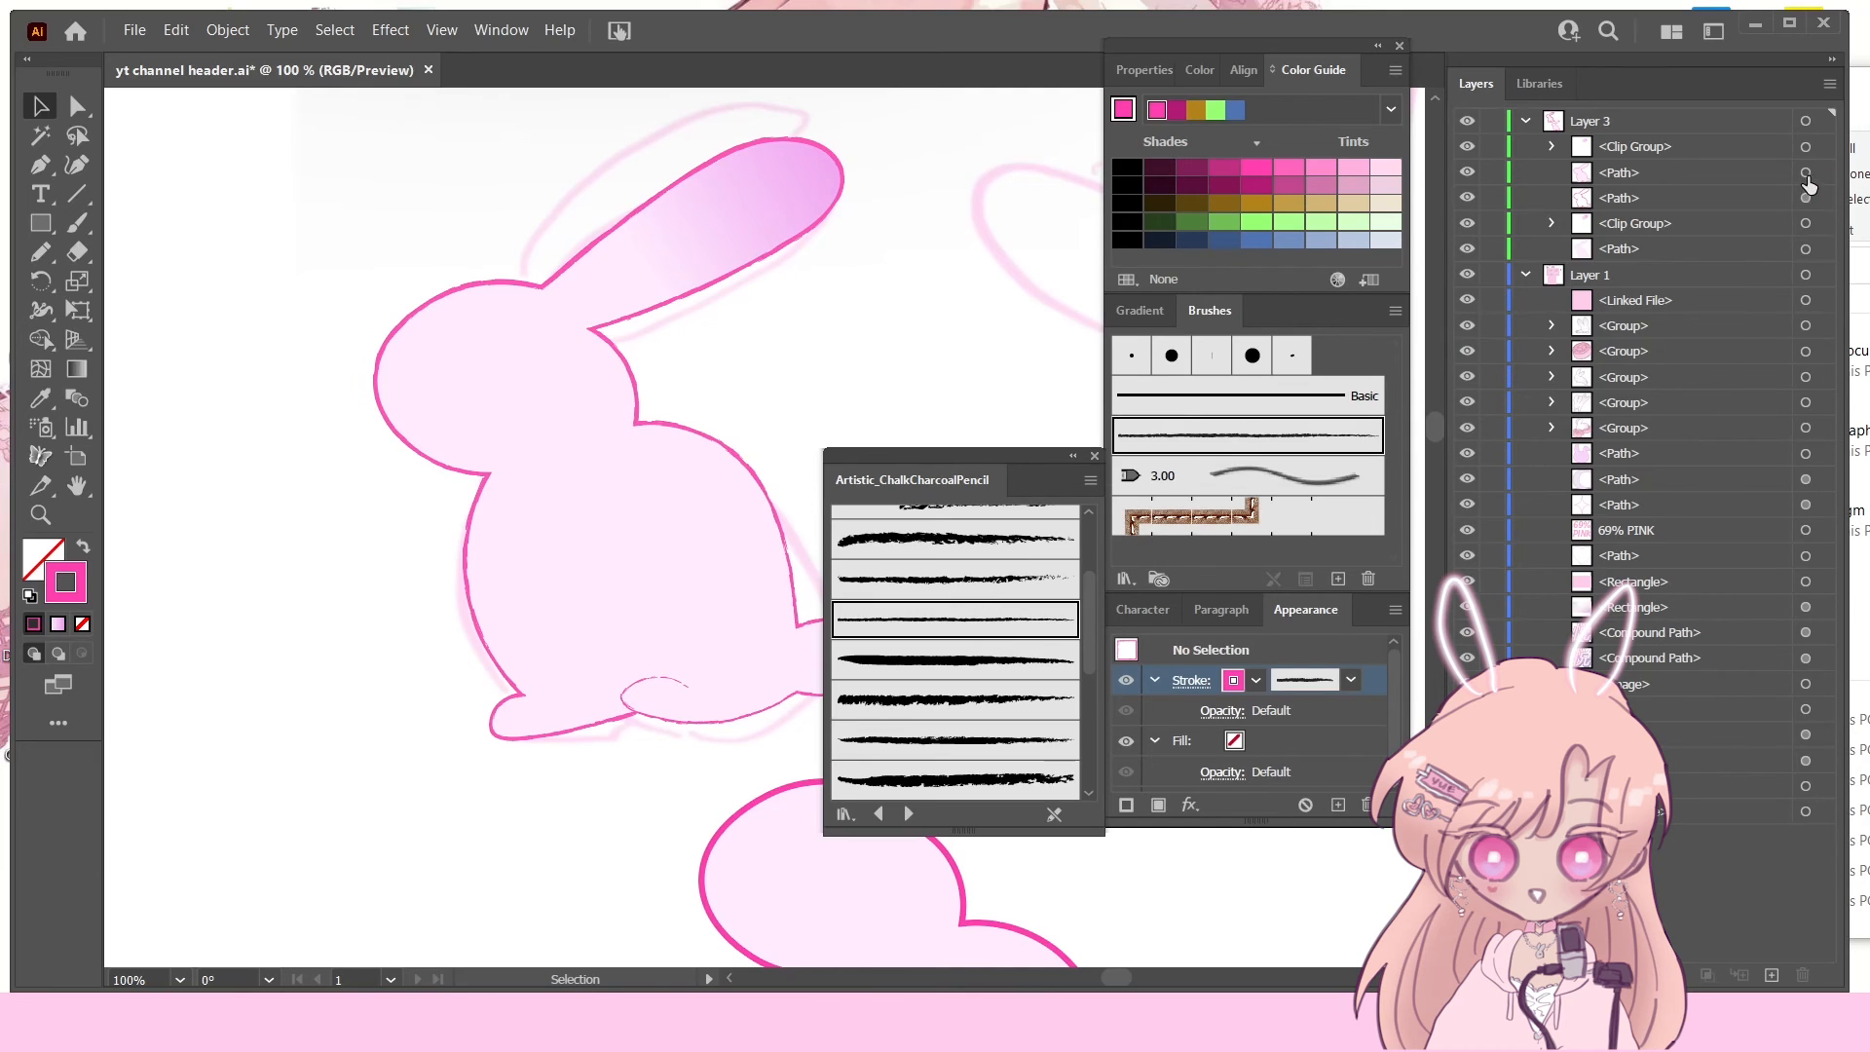
key(ctrl+z)
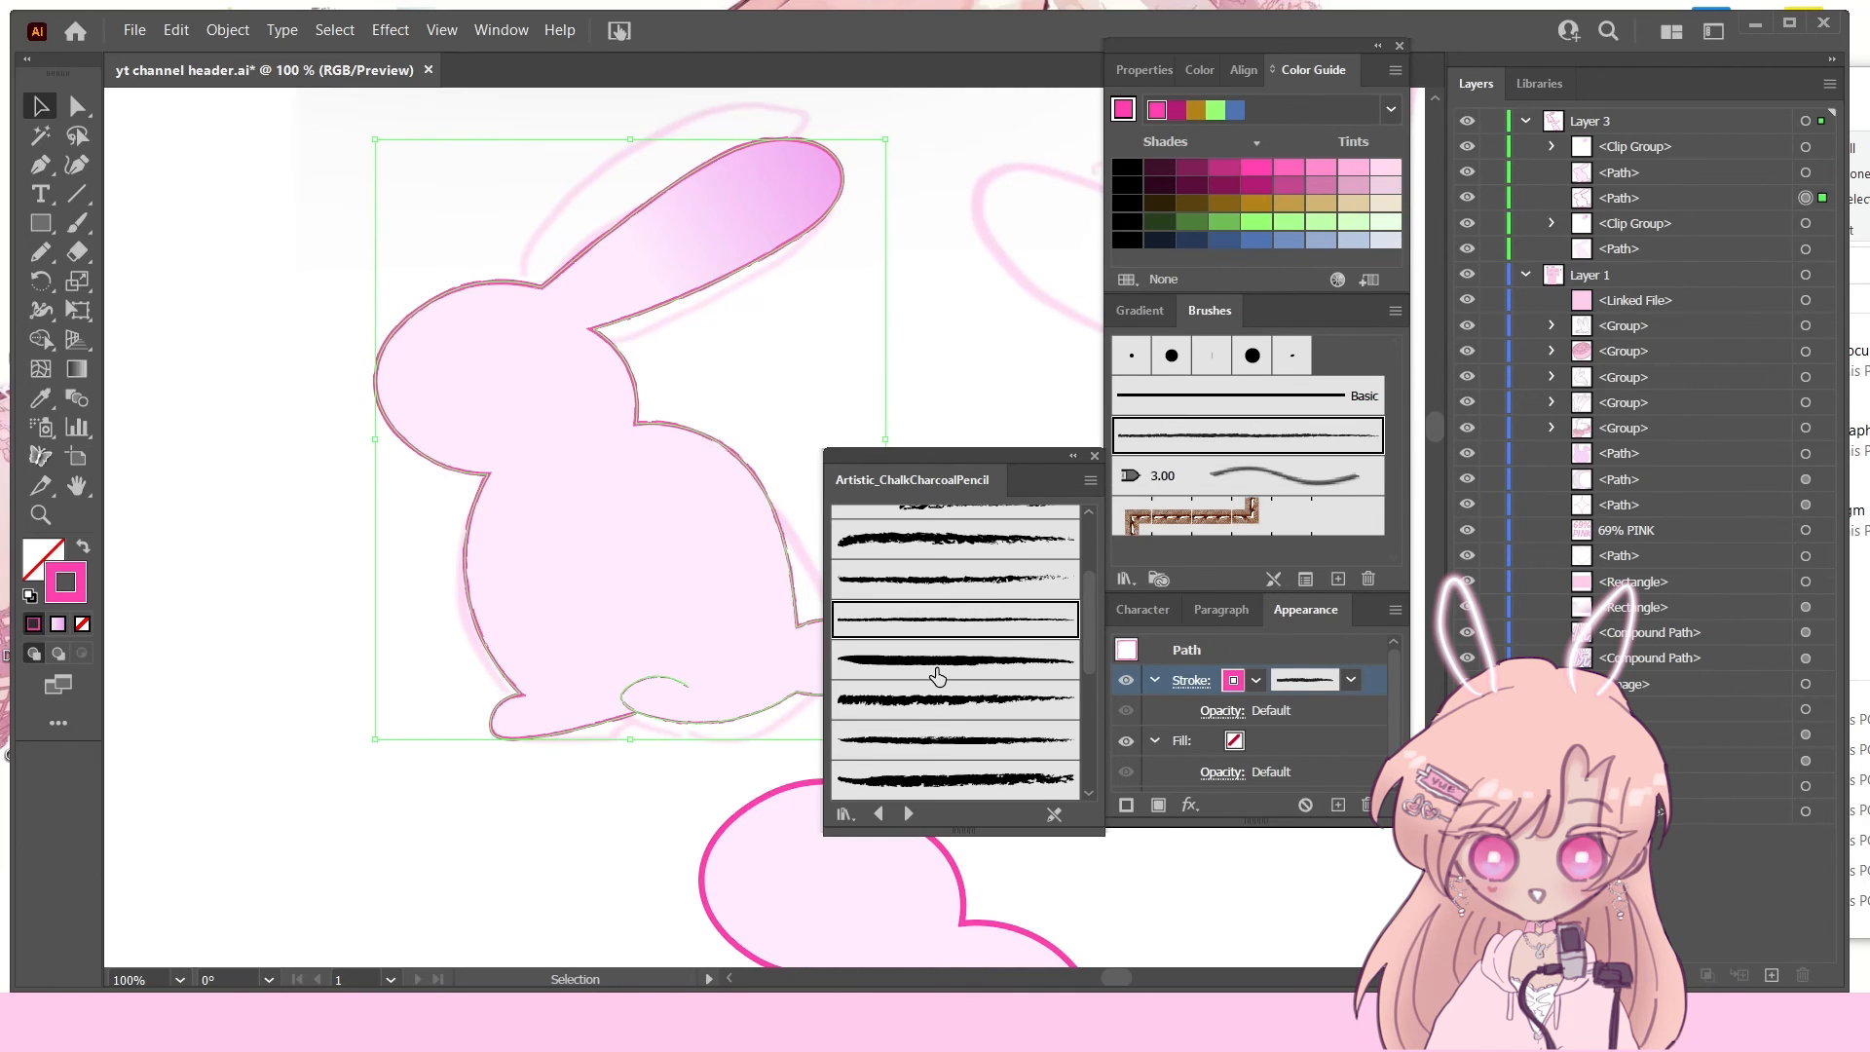
Step: Try the smooth tapered, rough tapered and thick solid brushes from Artistic_ChalkCharcoalPencil on the original rabbit's outline
click(936, 671)
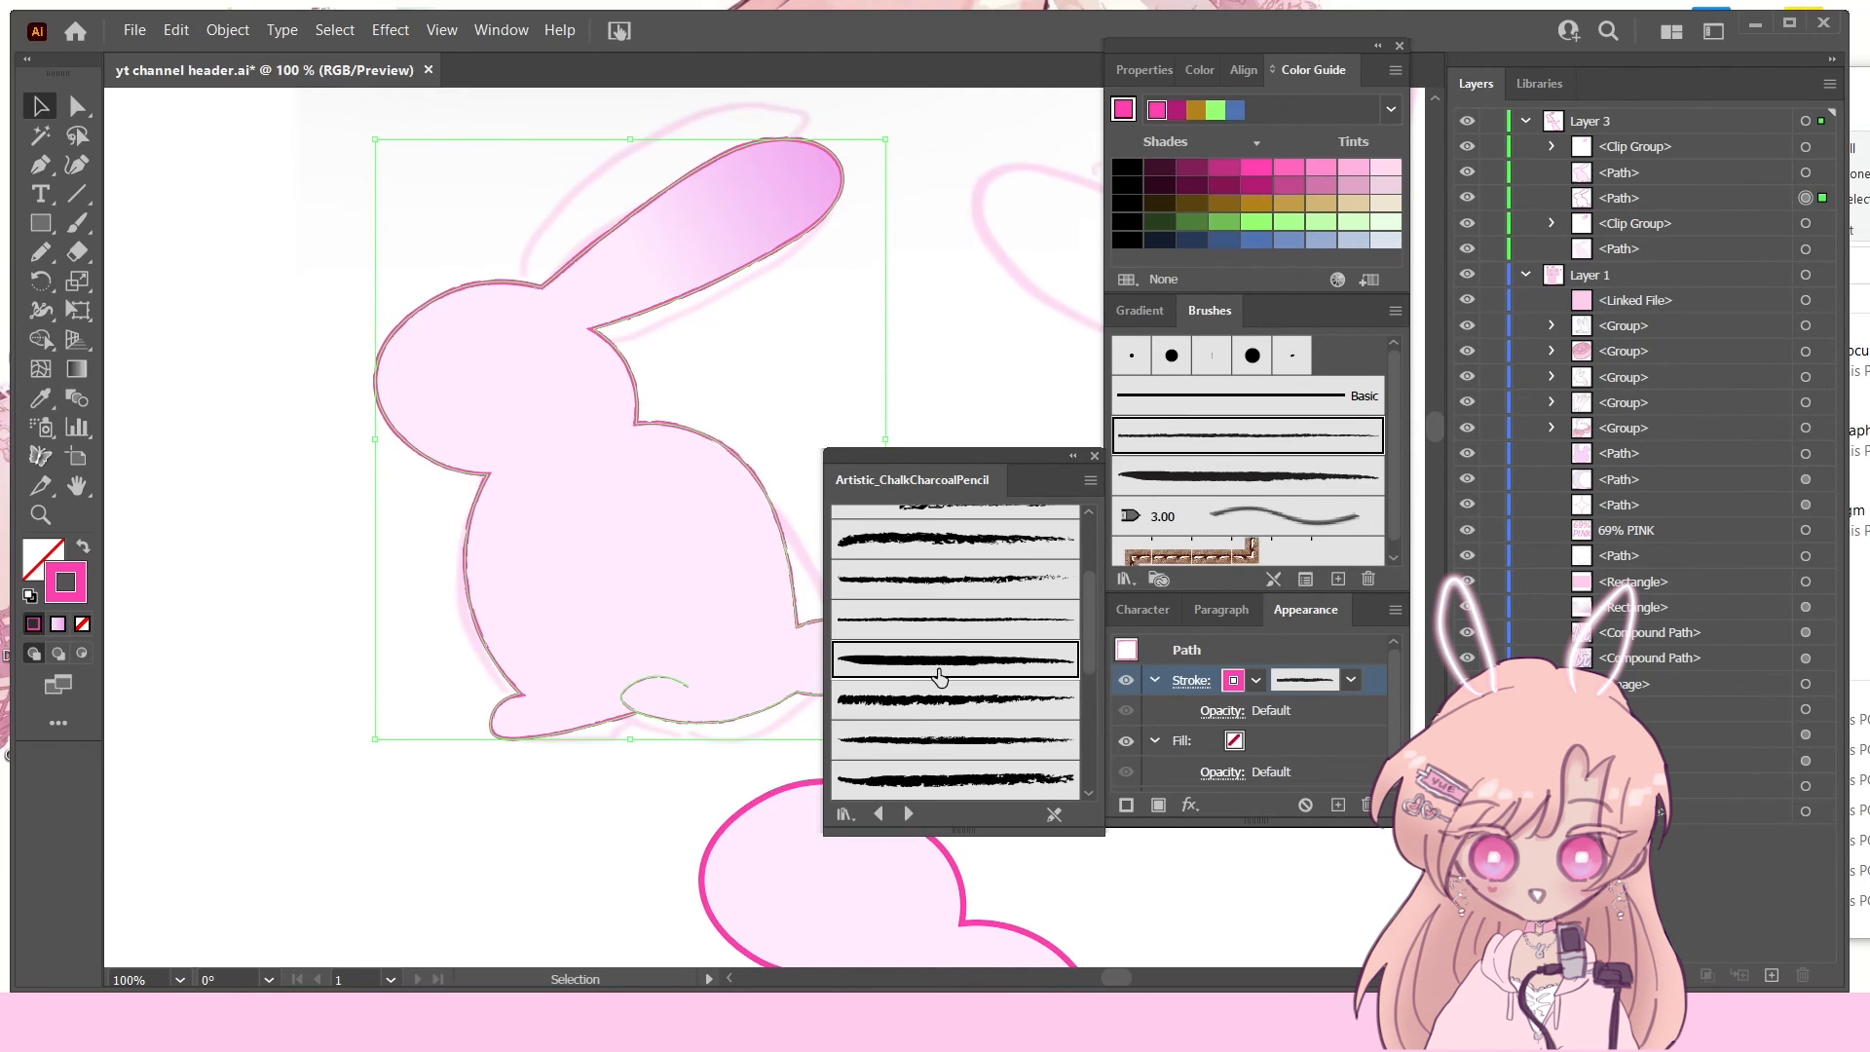
click(968, 583)
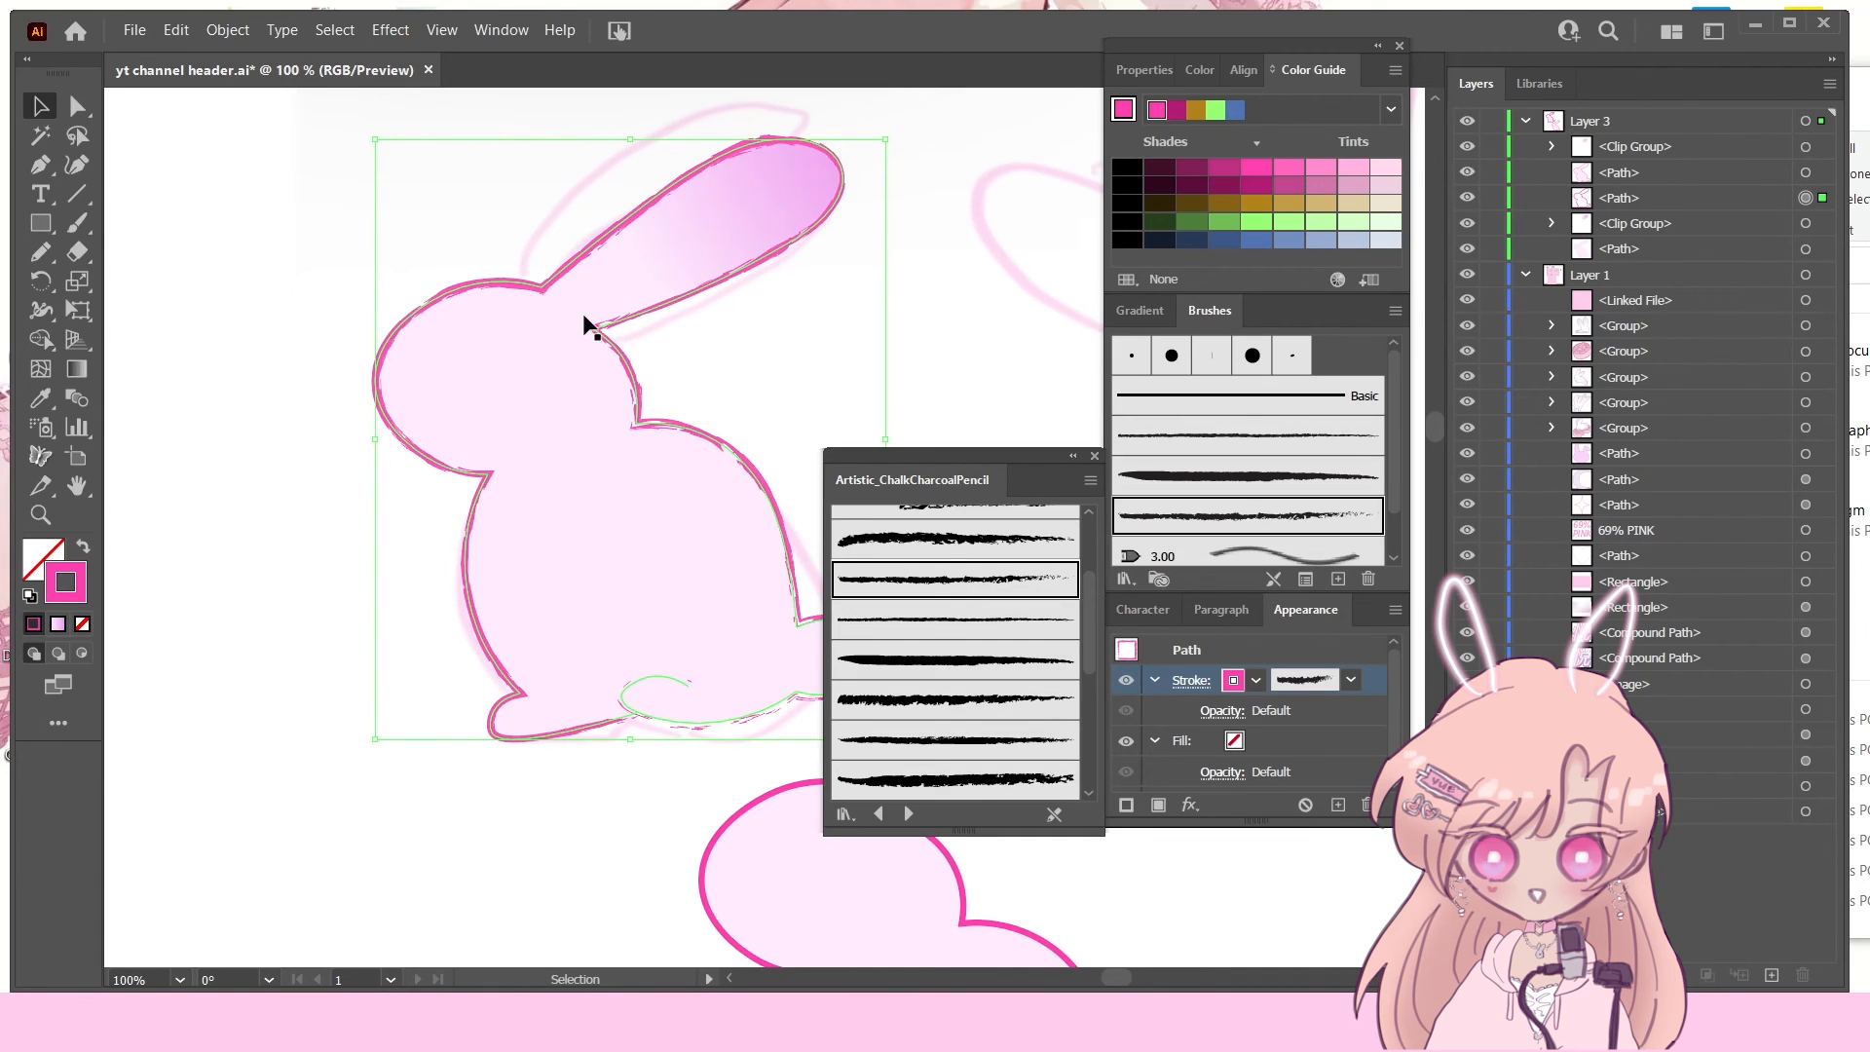
scroll(906, 652, up, 3)
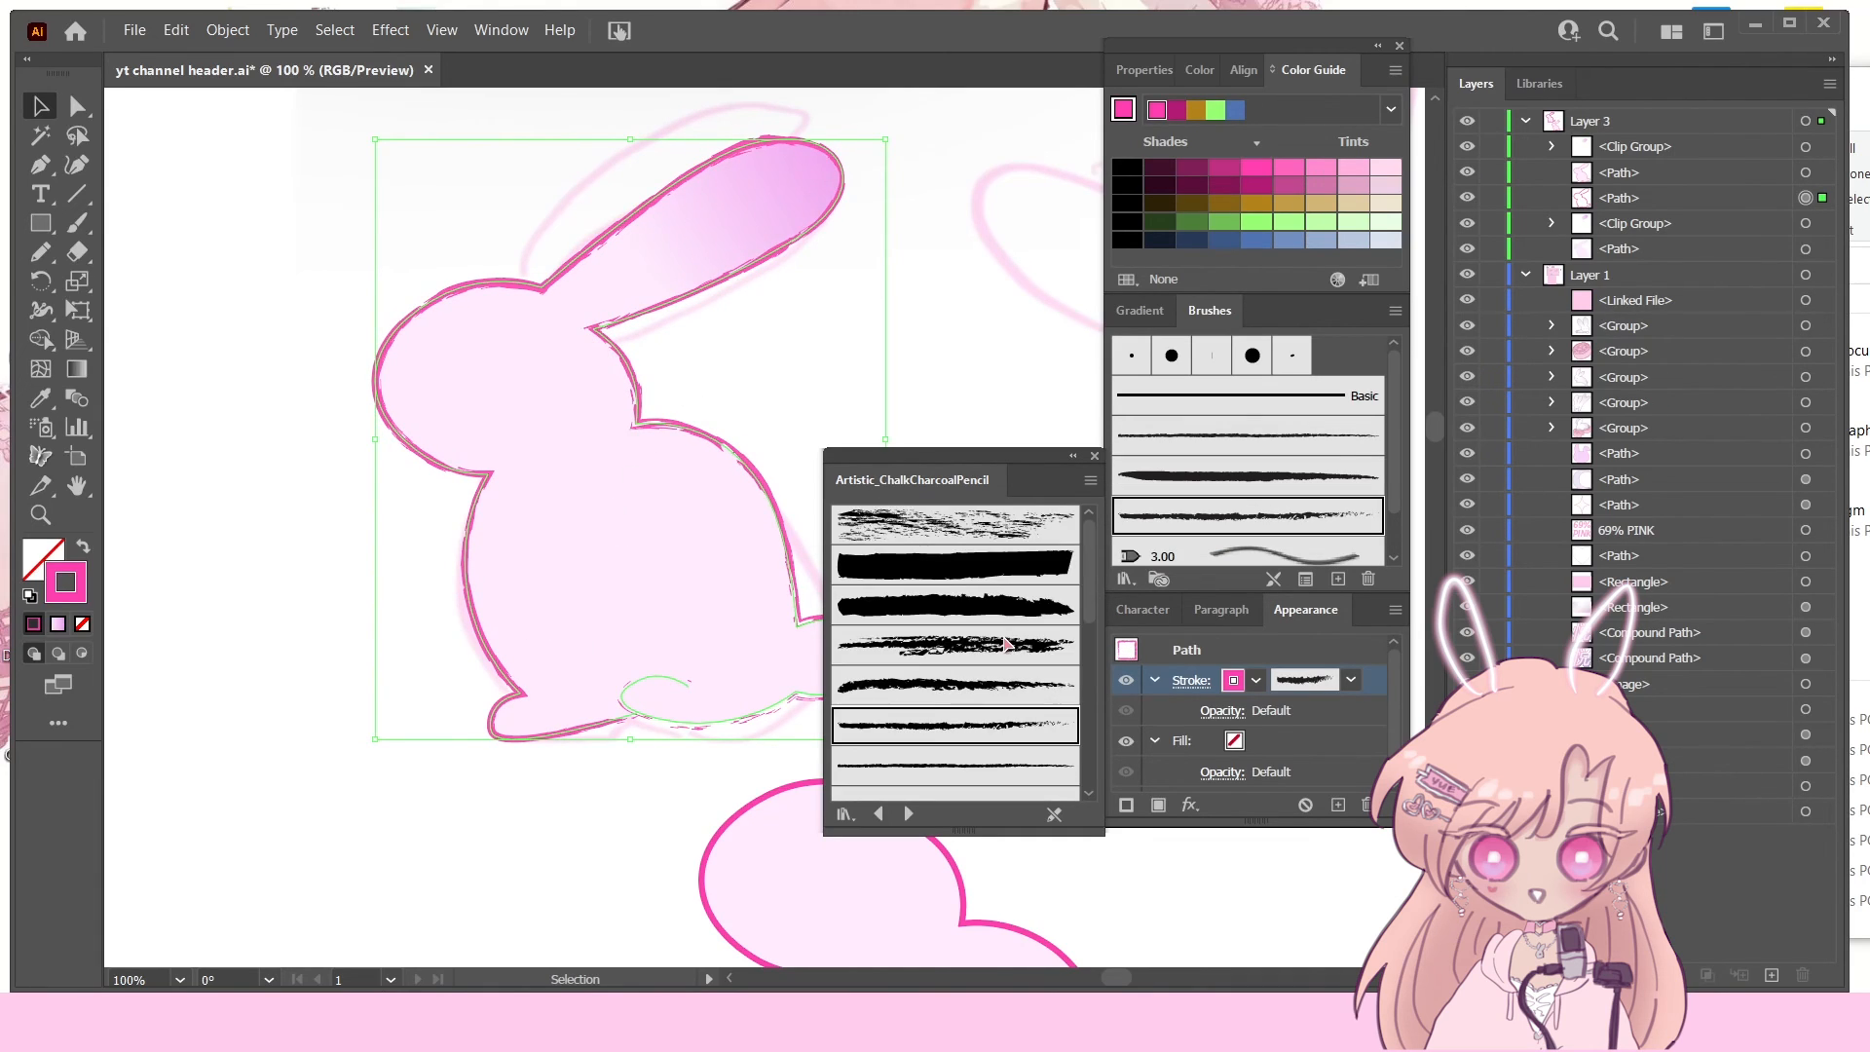
click(1001, 560)
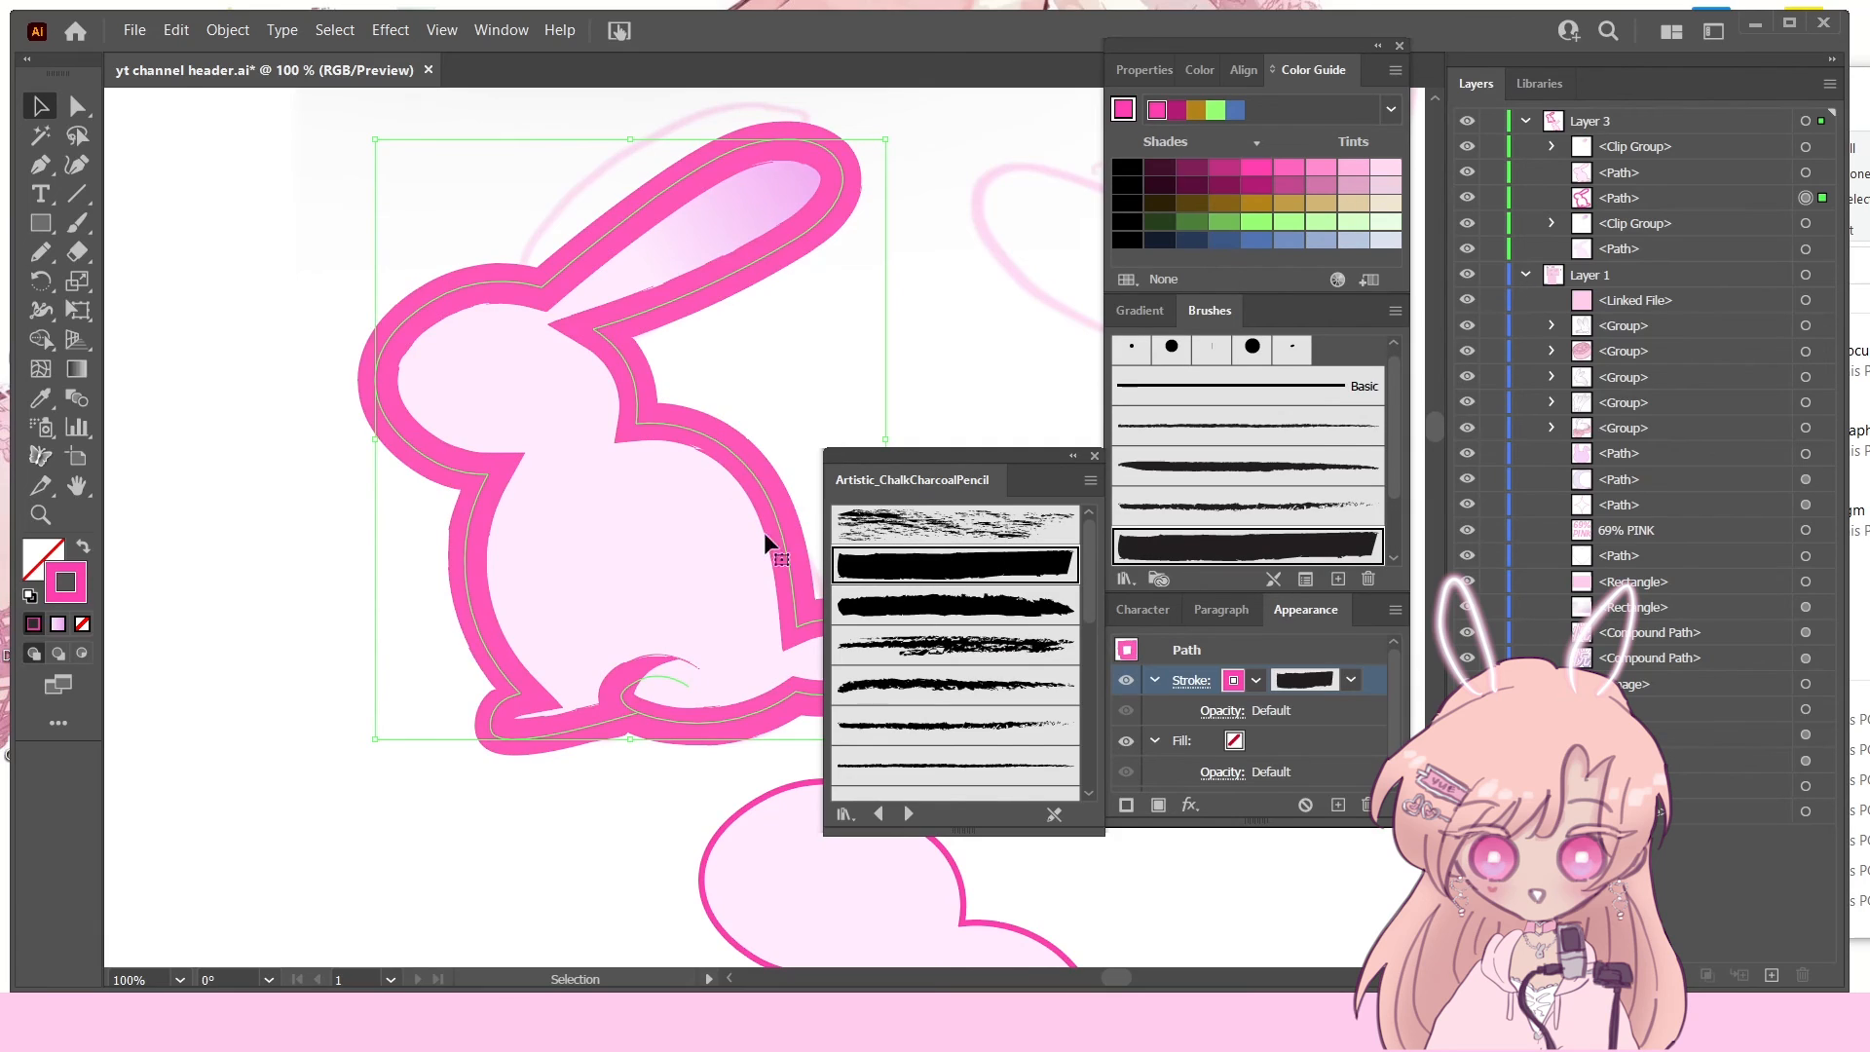
Step: Try the first brush of the Artistic_Paintbrush library on the original rabbit's outline and view it deselected
click(916, 816)
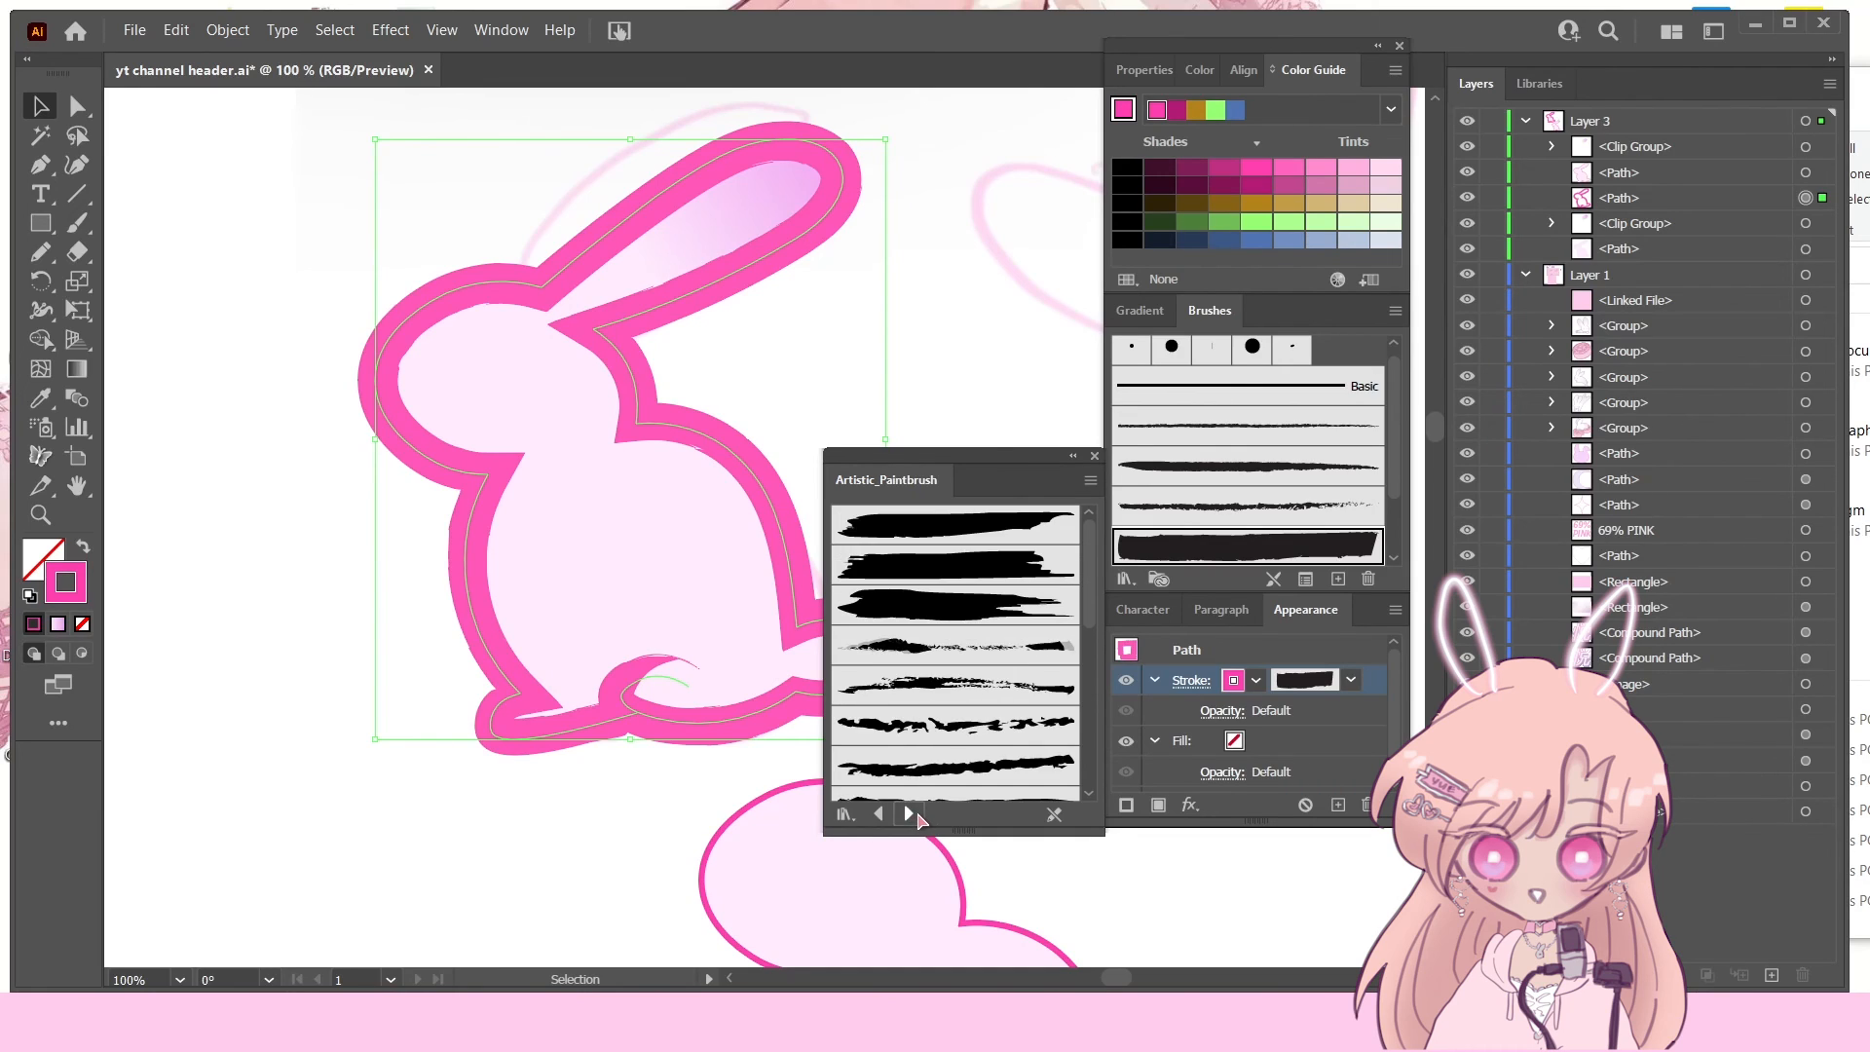
click(914, 817)
click(880, 817)
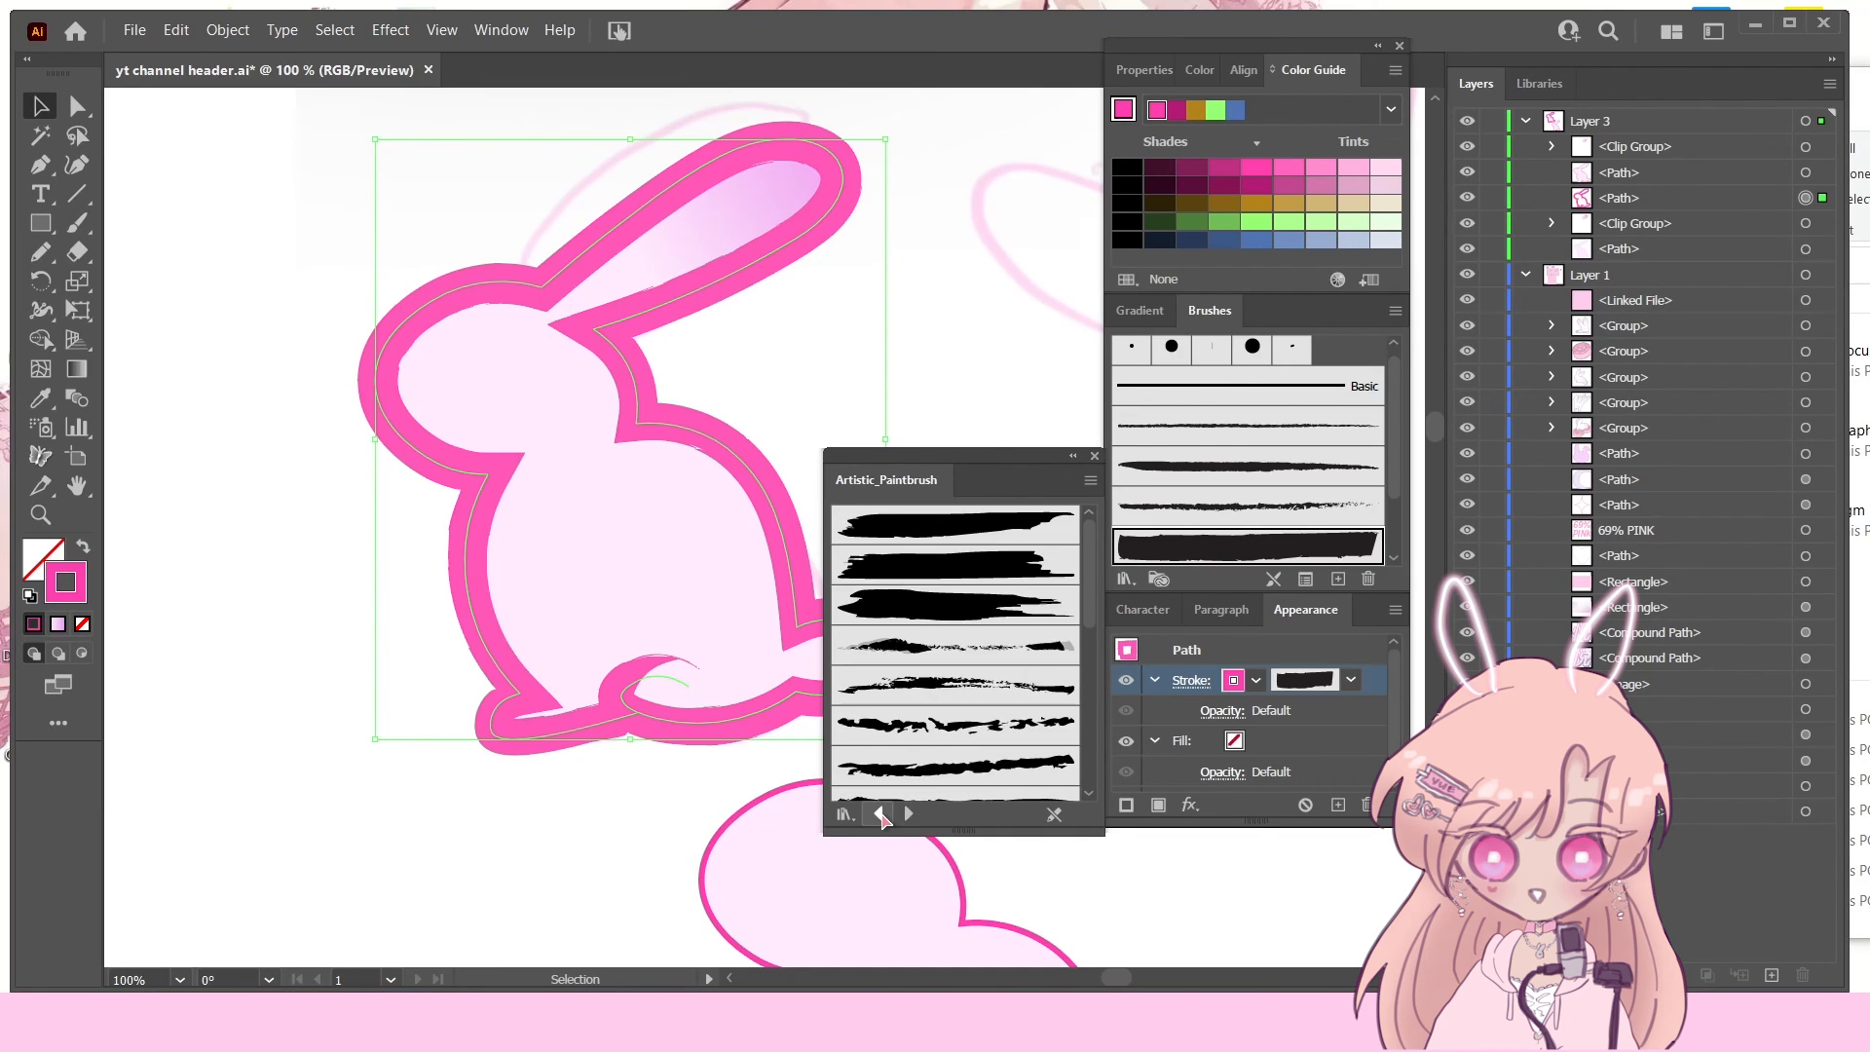
click(953, 531)
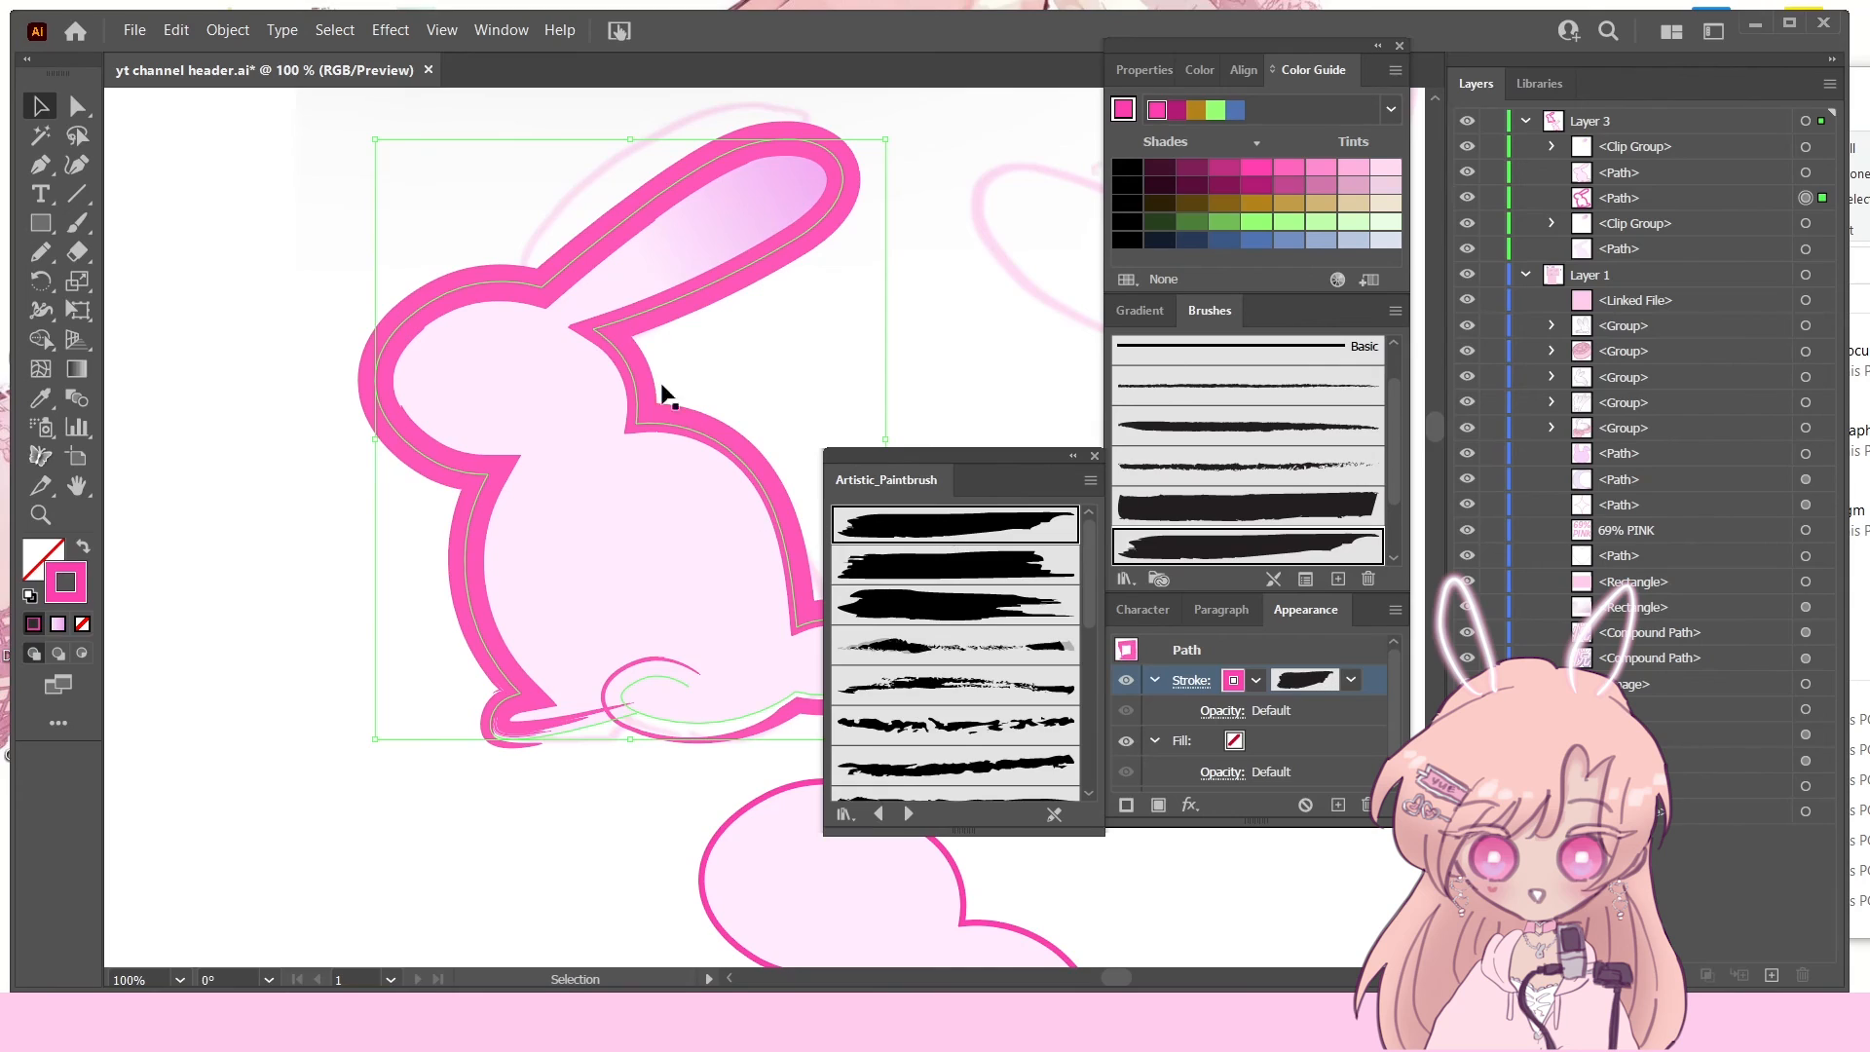
click(869, 372)
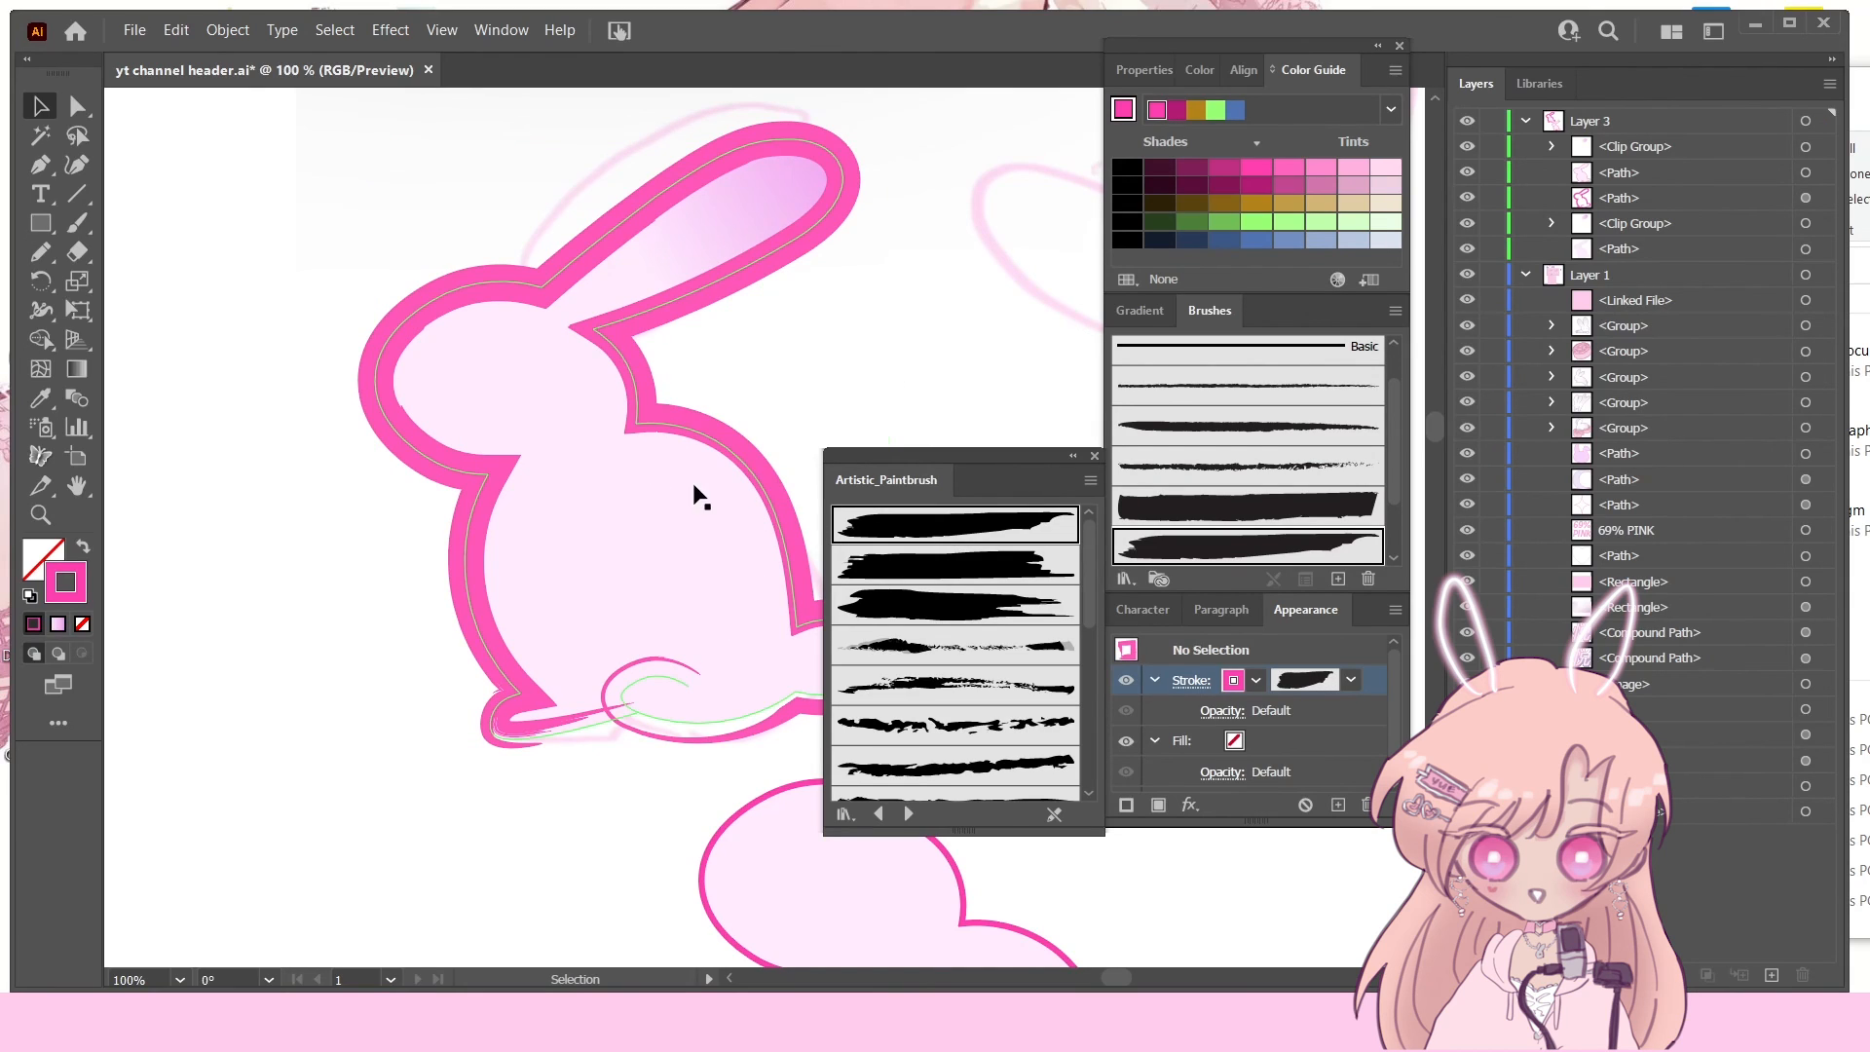
Step: Reapply the Basic brush to the original rabbit's outline path in Layer 3 and close the Artistic_Paintbrush library
click(1805, 200)
click(1212, 351)
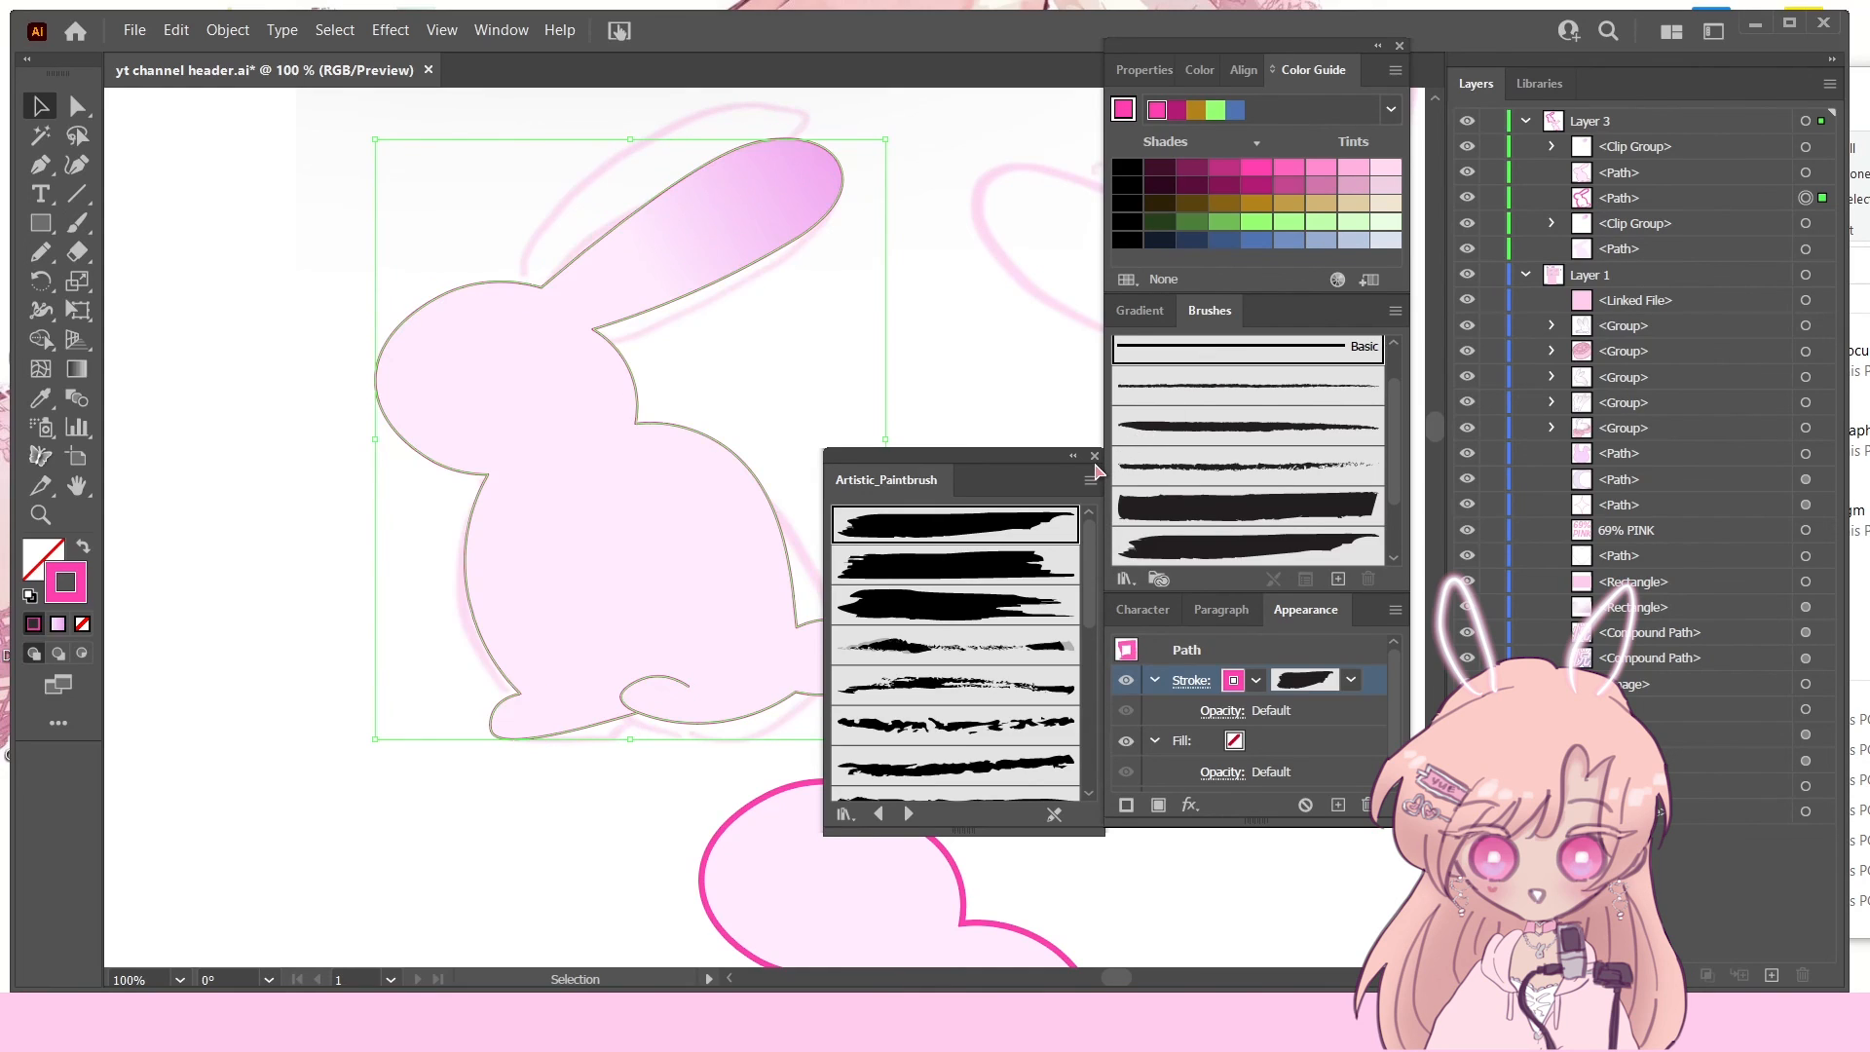
click(1094, 456)
click(928, 429)
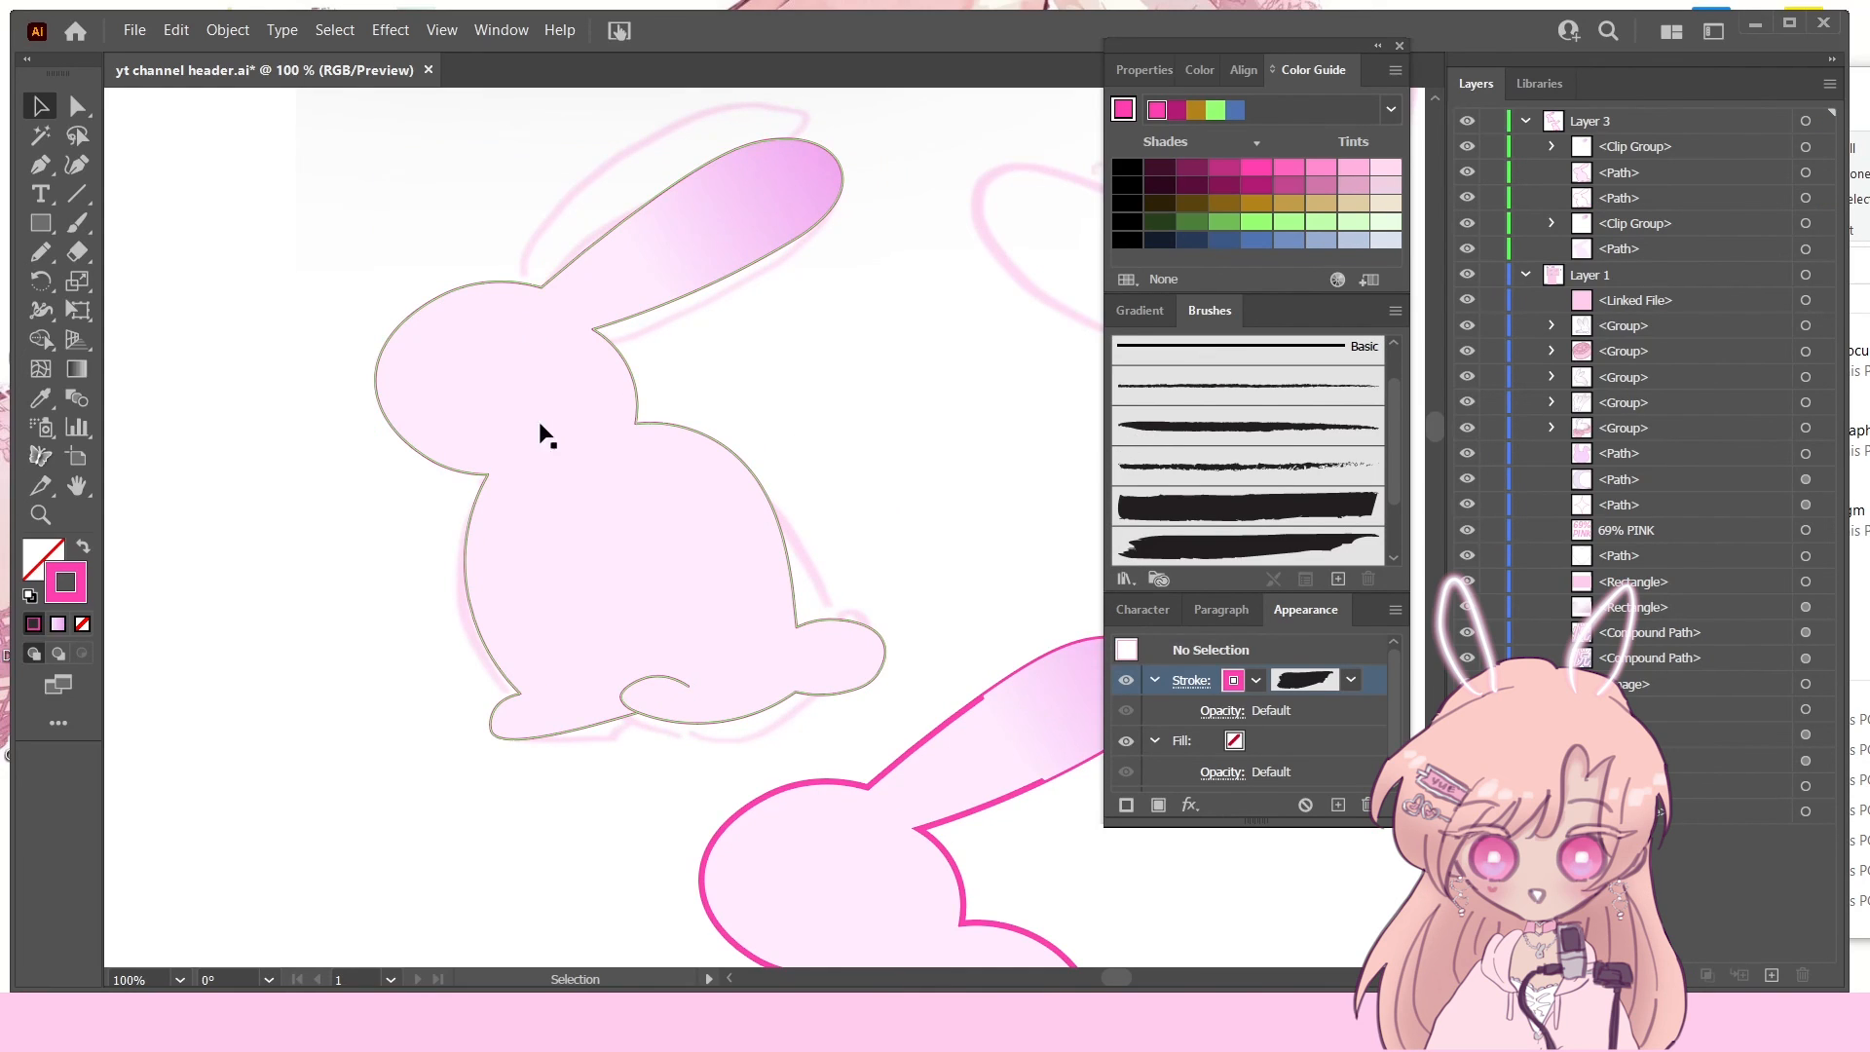
Step: Try moving the original rabbit's body fill and outline path away from the sketch, and undo the move
drag(557, 397, 482, 335)
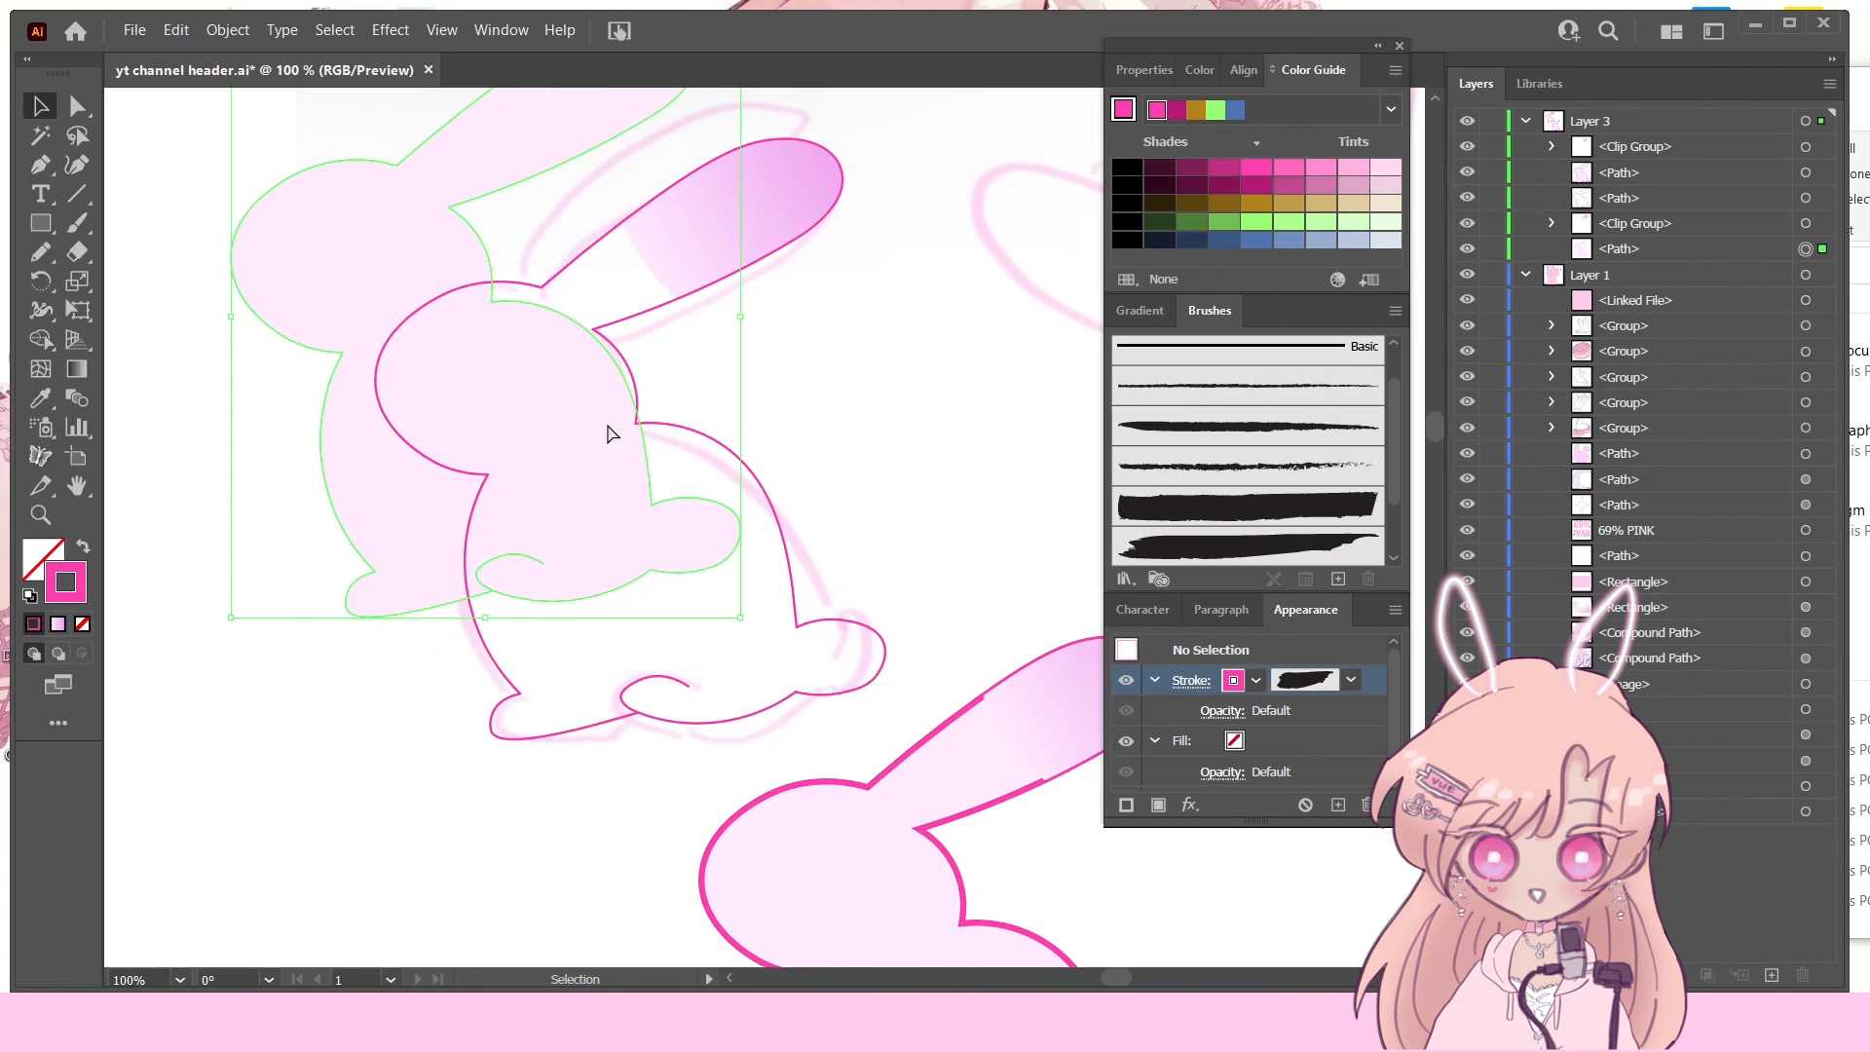
shift+click(1806, 199)
drag(620, 545, 577, 507)
key(ctrl+z)
click(855, 348)
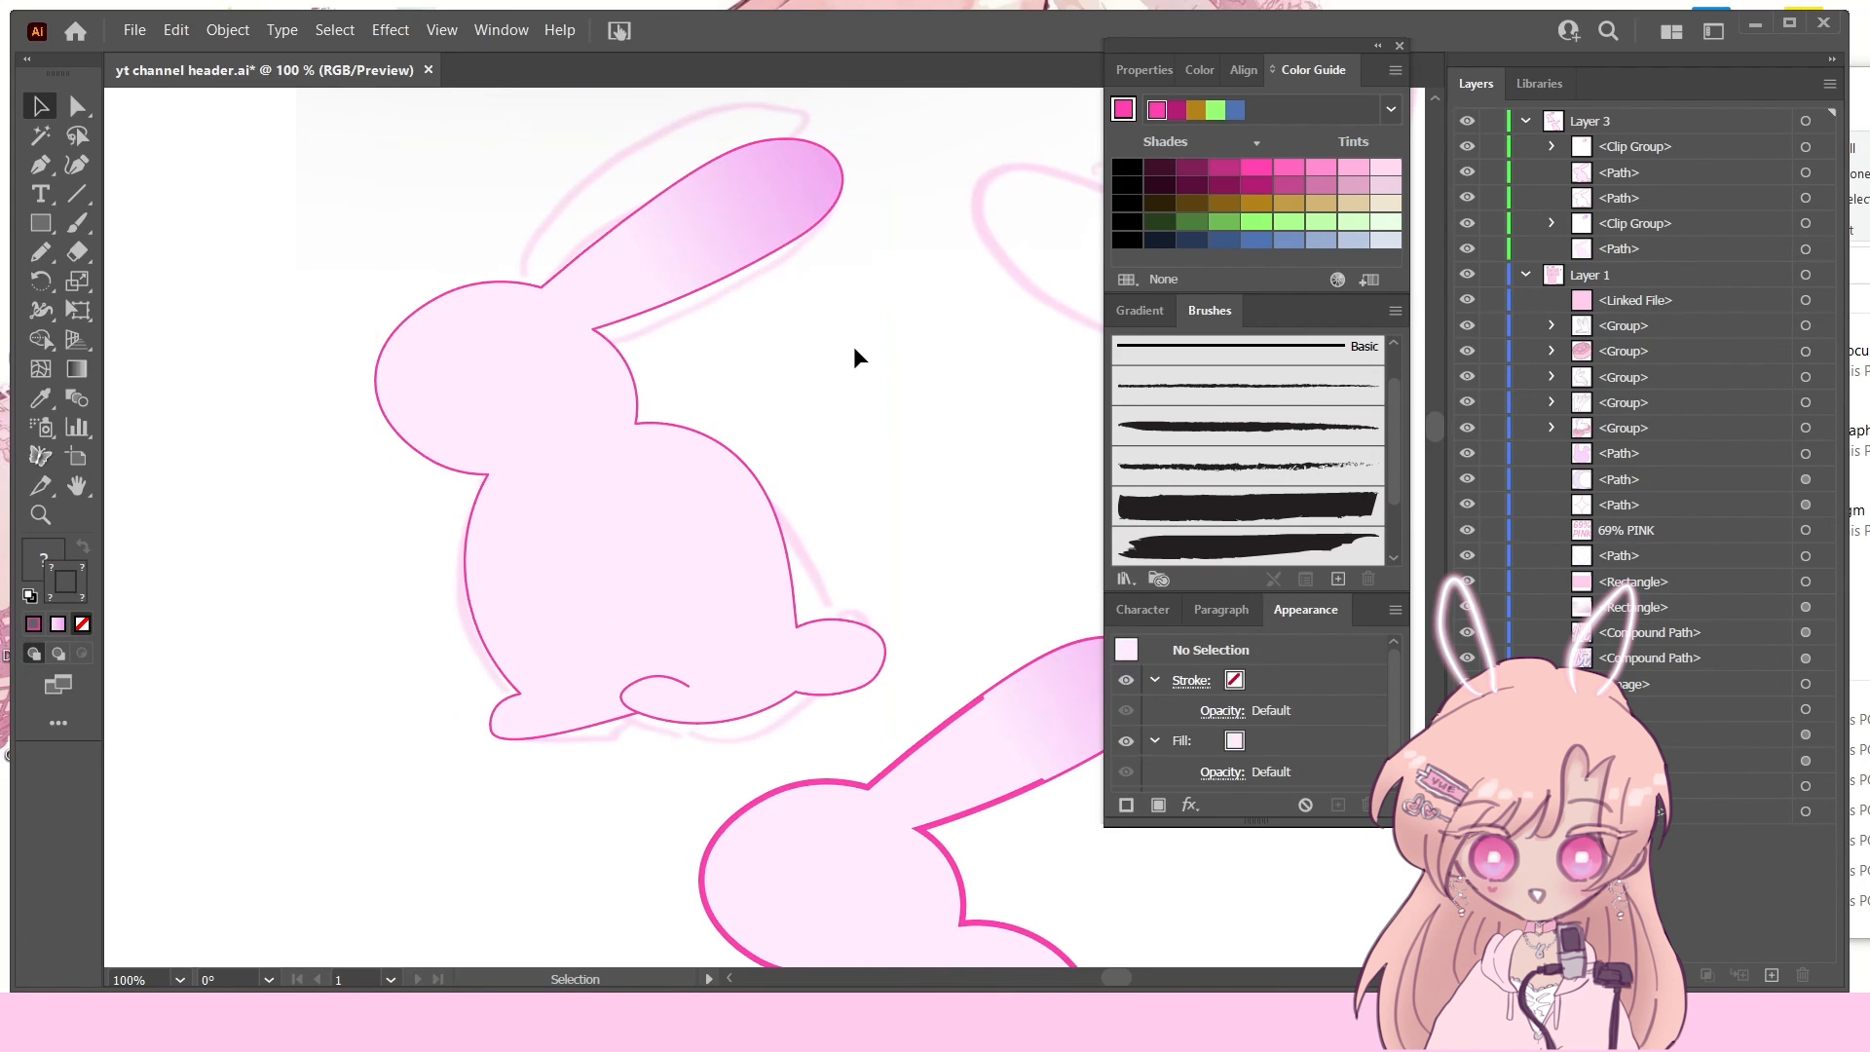